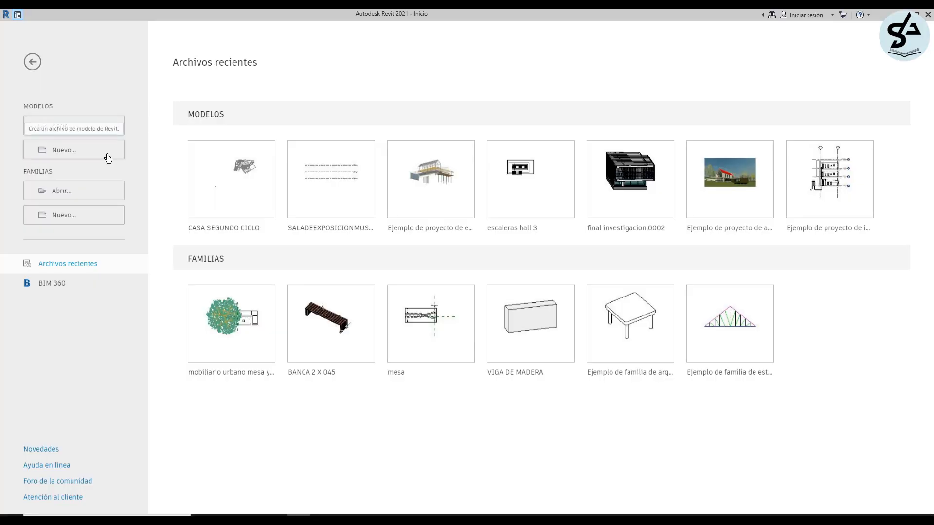
Create a new project from the ARQUITECTURA template.
{"action": "left_click", "coordinate": [108, 158]}
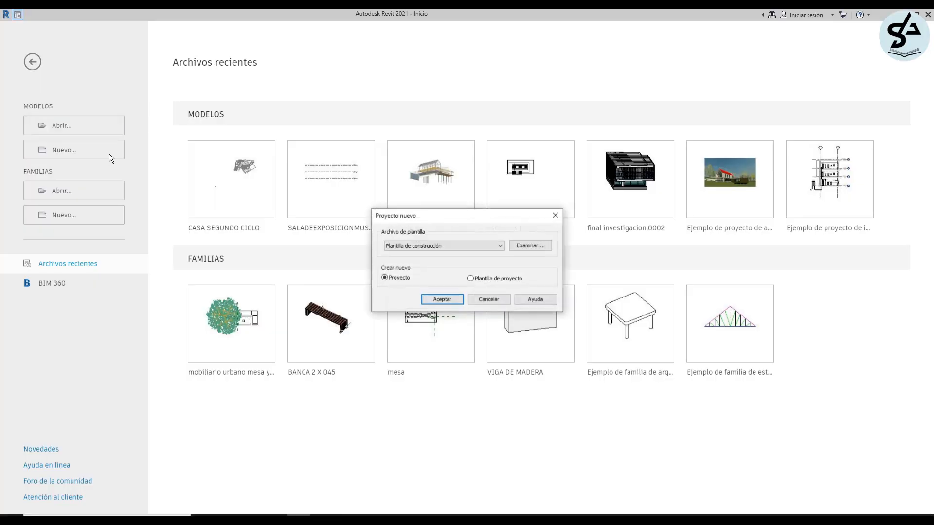
{"action": "left_click", "coordinate": [457, 246]}
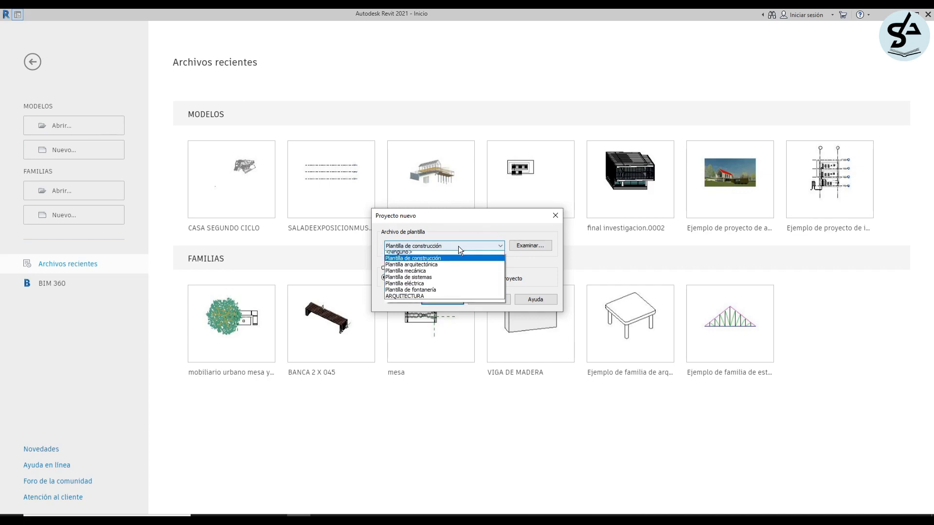
{"action": "left_click", "coordinate": [439, 298]}
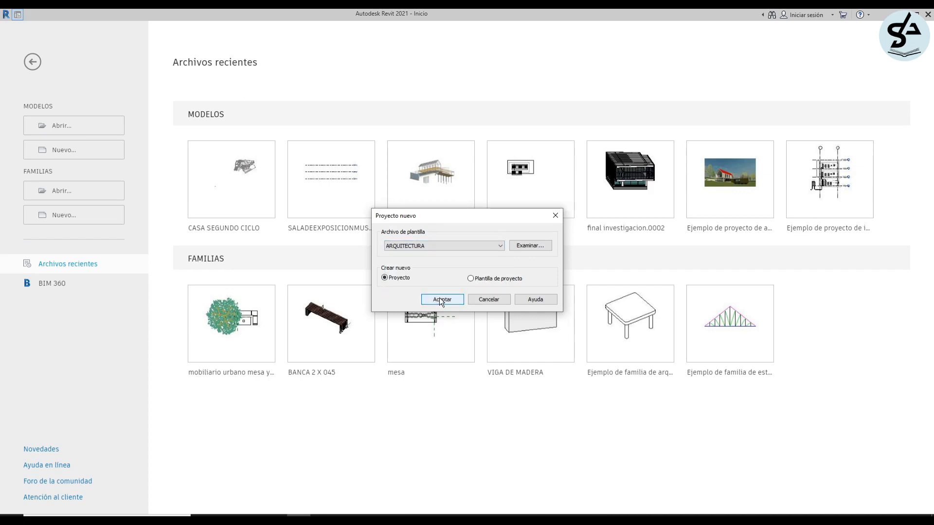
{"action": "left_click", "coordinate": [441, 299]}
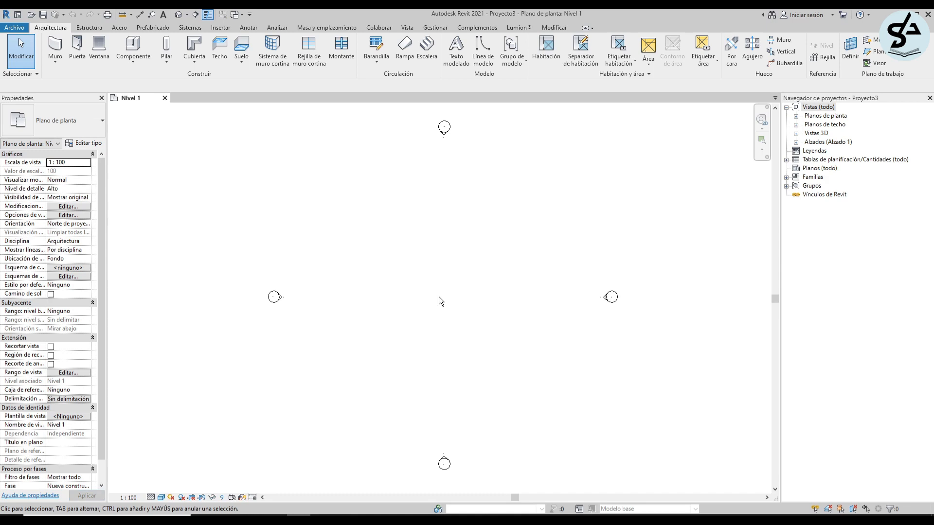
Open the Este elevation view and set the elevation of Nivel 2 to 4.
{"action": "left_click", "coordinate": [796, 141]}
{"action": "double_click", "coordinate": [820, 151]}
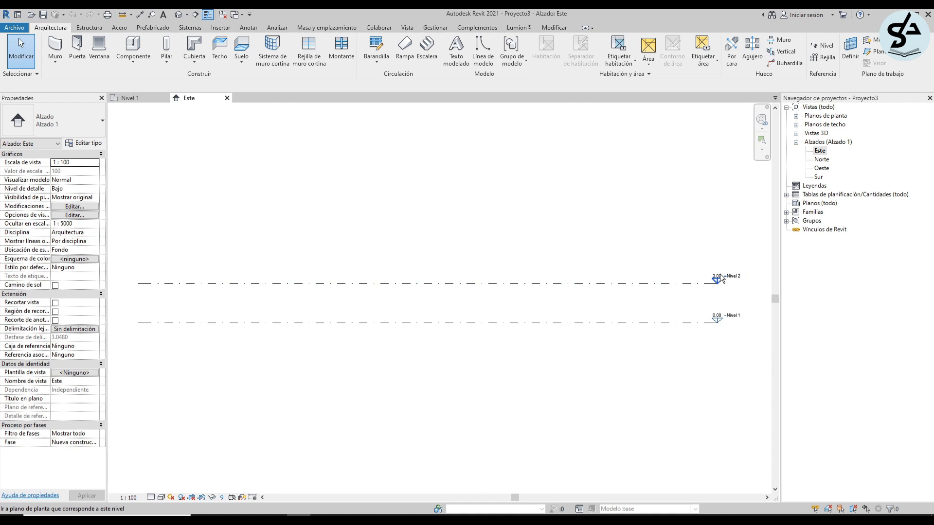
{"action": "scroll", "coordinate": [721, 278], "scroll_direction": "up", "scroll_amount": 2}
{"action": "left_click", "coordinate": [709, 293]}
{"action": "left_click", "coordinate": [707, 278]}
{"action": "type", "text": "4"}
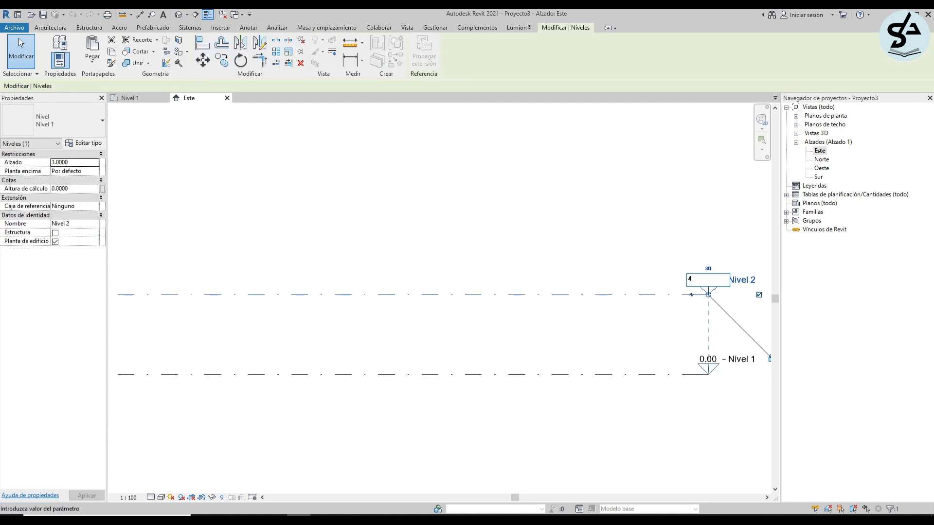
{"action": "key", "text": "Return"}
{"action": "scroll", "coordinate": [405, 283], "scroll_direction": "down", "scroll_amount": 1}
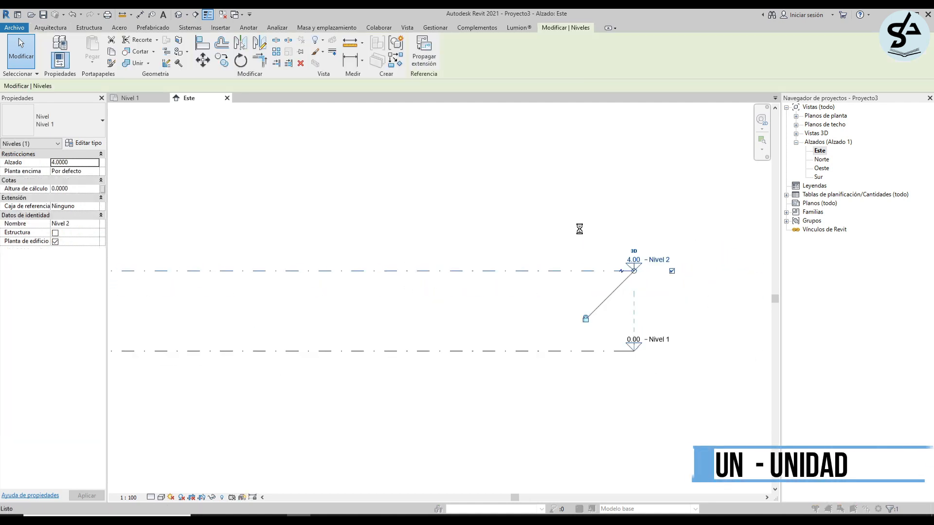
Check the project units settings and leave them without editing.
{"action": "key", "text": "u"}
{"action": "key", "text": "n"}
{"action": "key", "text": "Escape"}
{"action": "key", "text": "Escape"}
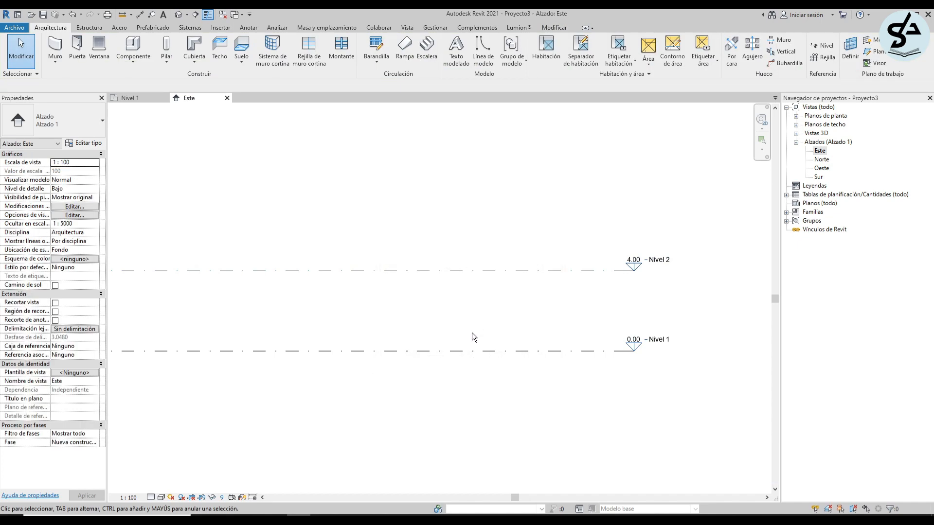
{"action": "scroll", "coordinate": [472, 333], "scroll_direction": "down", "scroll_amount": 1}
In the Nivel 1 floor plan, draw one horizontal and one vertical section crossing the area between the elevation markers.
{"action": "left_click", "coordinate": [142, 103]}
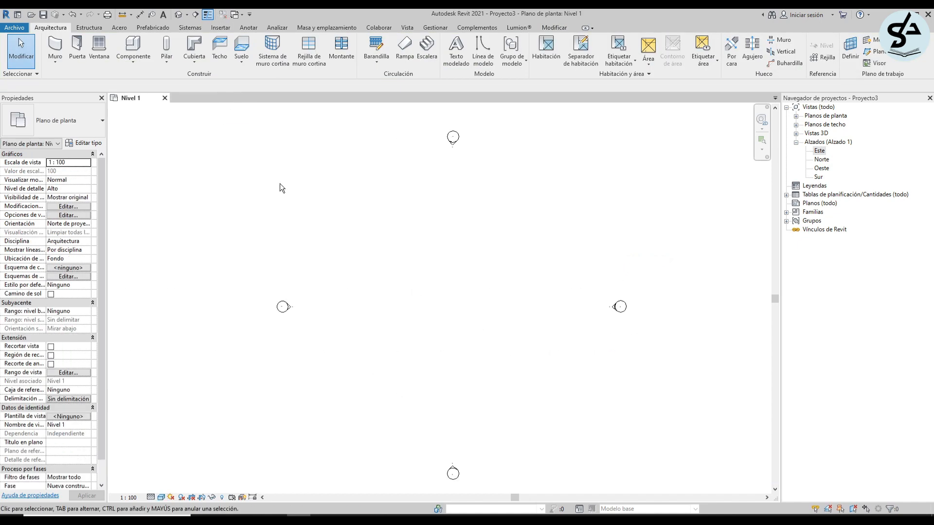
{"action": "left_click", "coordinate": [196, 15]}
{"action": "left_click", "coordinate": [196, 15]}
{"action": "left_click", "coordinate": [252, 349]}
{"action": "left_click", "coordinate": [503, 350]}
{"action": "key", "text": "r"}
{"action": "key", "text": "o"}
{"action": "left_click", "coordinate": [359, 238]}
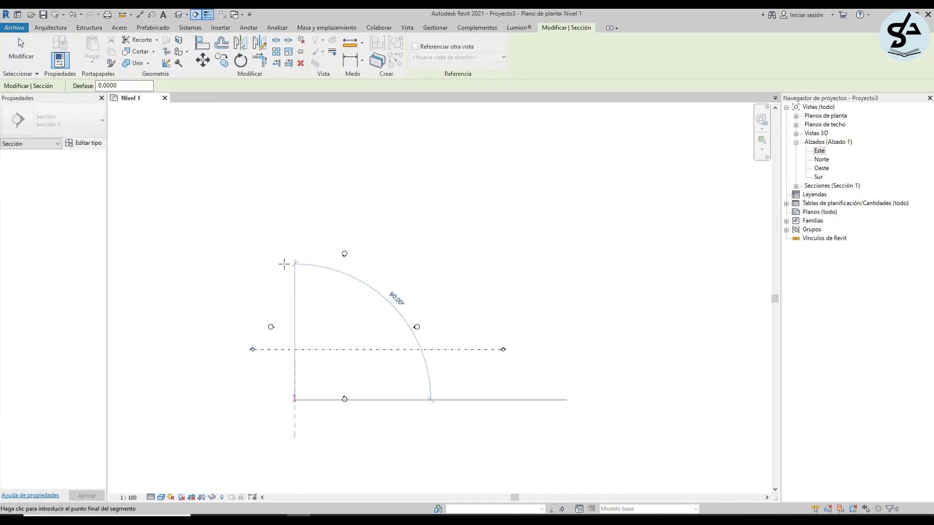
{"action": "left_click", "coordinate": [286, 263]}
{"action": "key", "text": "Escape"}
Create a rectangular floor of about 2646 m² on Nivel 1, enclosing the elevation markers.
{"action": "left_click", "coordinate": [173, 49]}
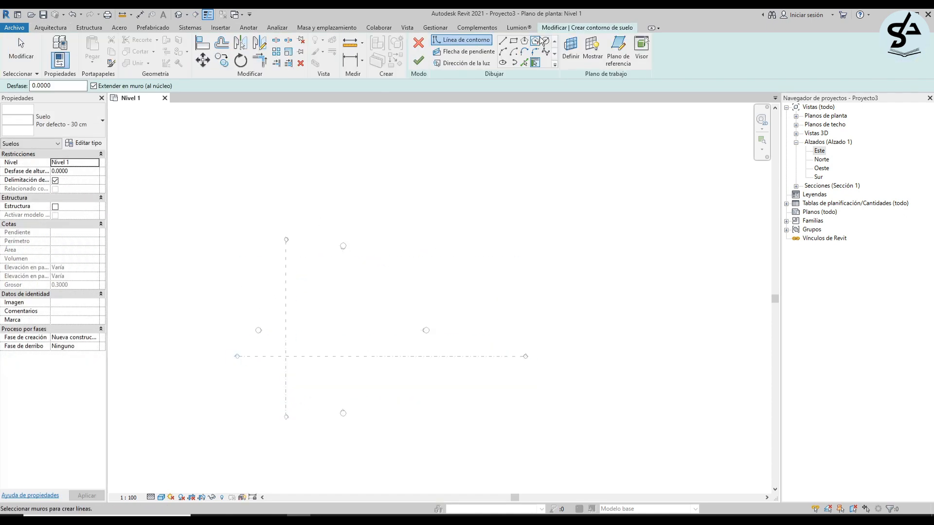
{"action": "left_click", "coordinate": [514, 40]}
{"action": "left_click", "coordinate": [221, 226]}
{"action": "left_click", "coordinate": [520, 425]}
{"action": "left_click", "coordinate": [90, 135]}
{"action": "left_click", "coordinate": [63, 453]}
{"action": "left_click", "coordinate": [418, 61]}
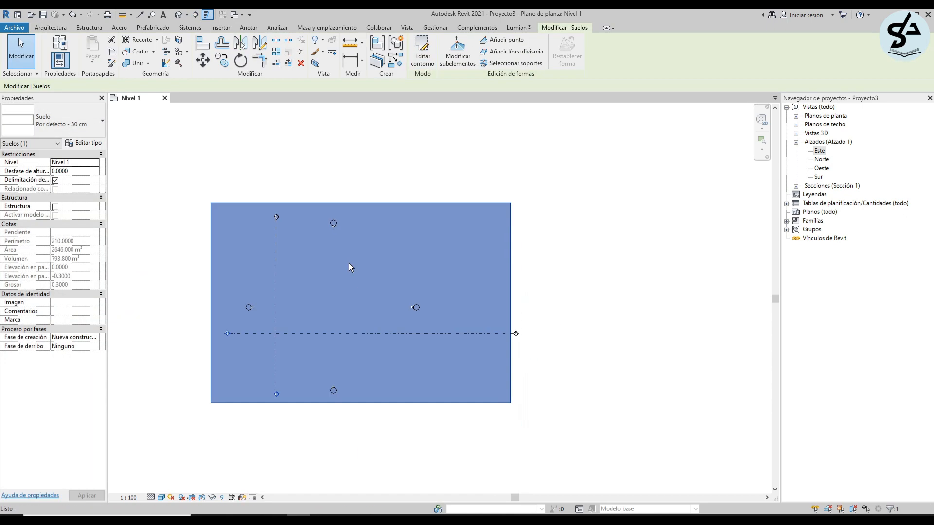
Change the visual style of the Nivel 1 floor plan view.
{"action": "left_click", "coordinate": [161, 498]}
{"action": "left_click", "coordinate": [190, 448]}
{"action": "scroll", "coordinate": [244, 193], "scroll_direction": "down", "scroll_amount": 1}
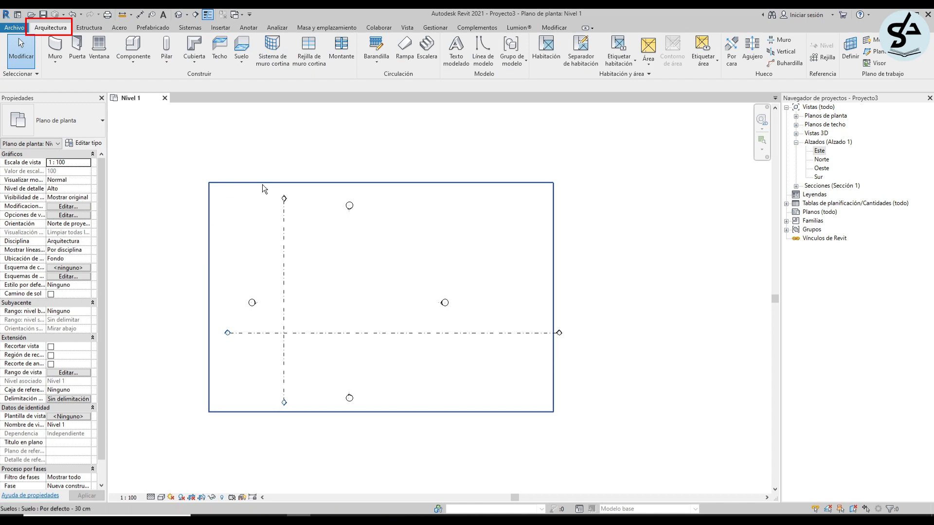
Create a straight Madera - C=18cm H=28cm stair with 23 risers, running vertically in plan from the horizontal section line.
{"action": "left_click", "coordinate": [427, 47]}
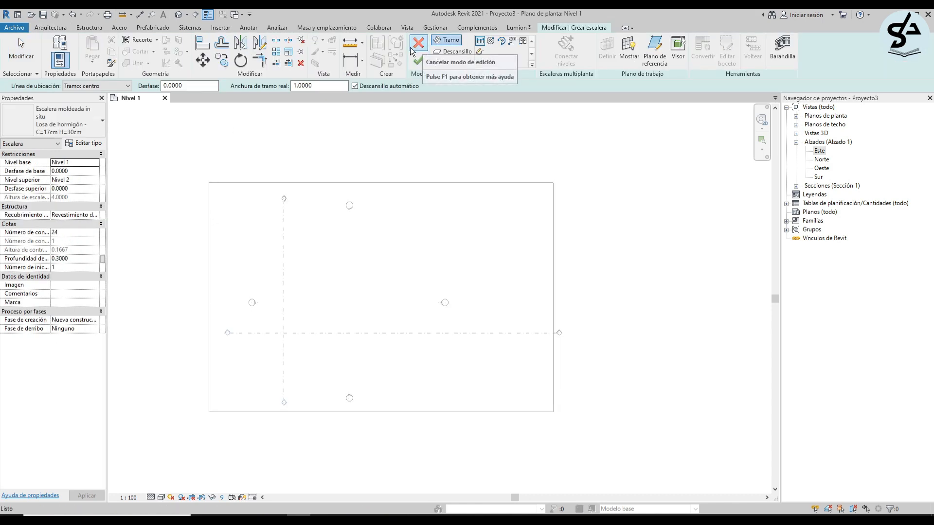
{"action": "left_click", "coordinate": [102, 123]}
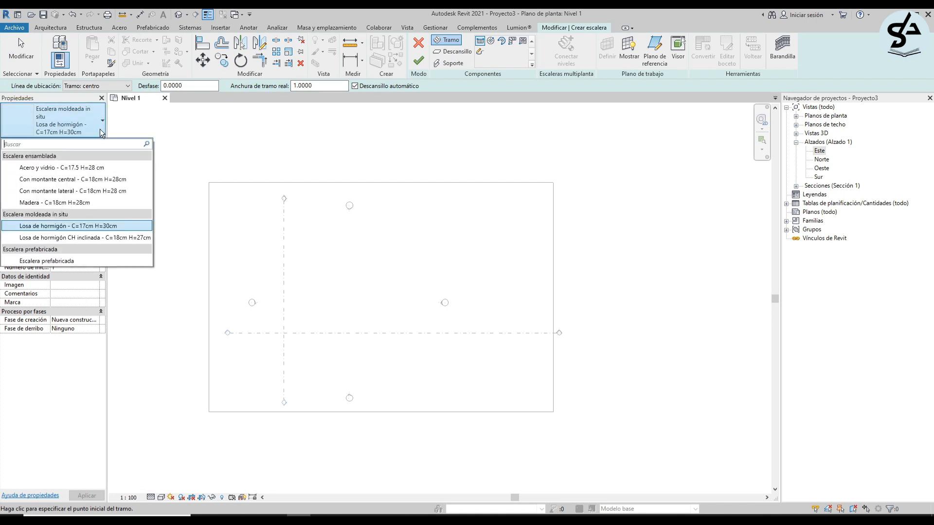
{"action": "left_click", "coordinate": [111, 202]}
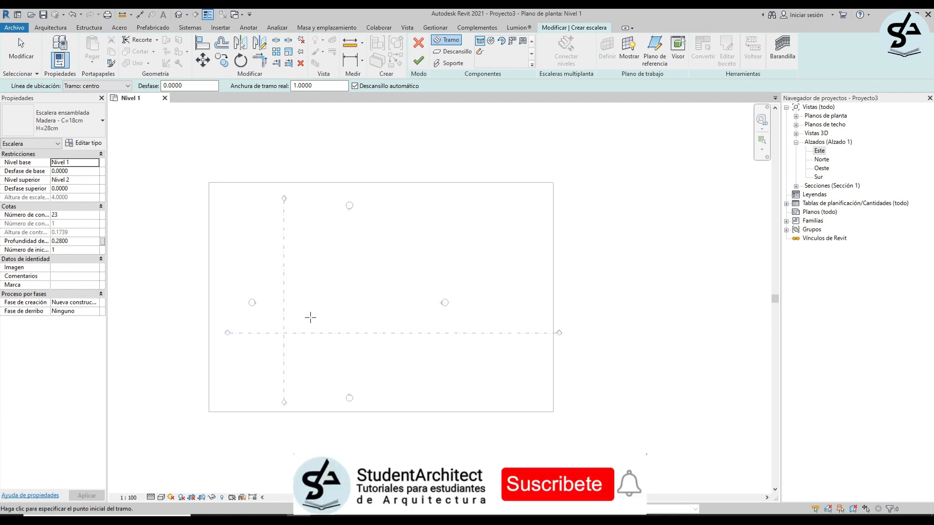
{"action": "left_click", "coordinate": [313, 333]}
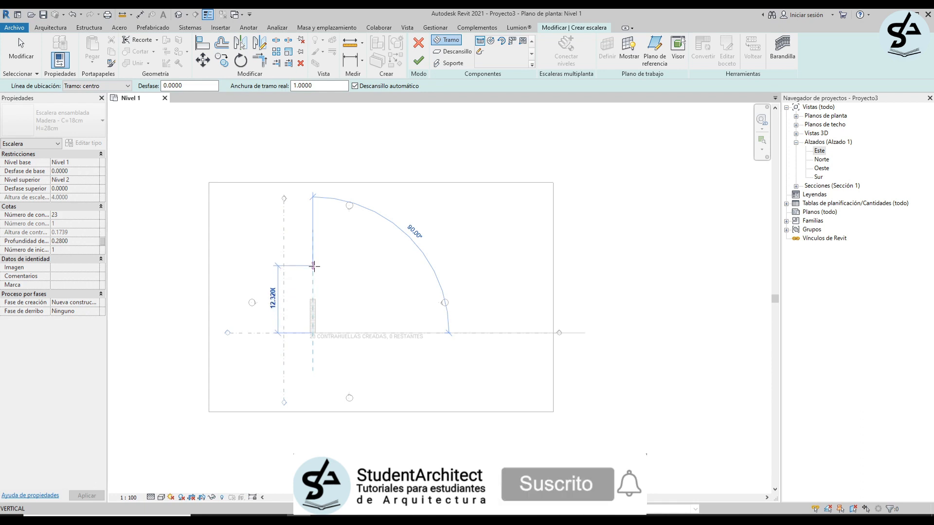
{"action": "scroll", "coordinate": [311, 300], "scroll_direction": "up", "scroll_amount": 2}
{"action": "scroll", "coordinate": [308, 320], "scroll_direction": "up", "scroll_amount": 2}
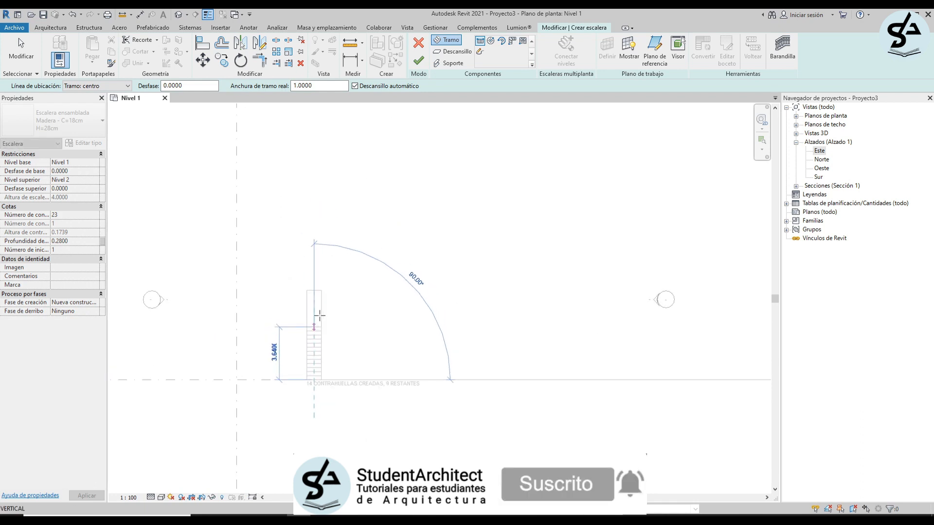
{"action": "left_click", "coordinate": [315, 264]}
{"action": "scroll", "coordinate": [325, 352], "scroll_direction": "up", "scroll_amount": 3}
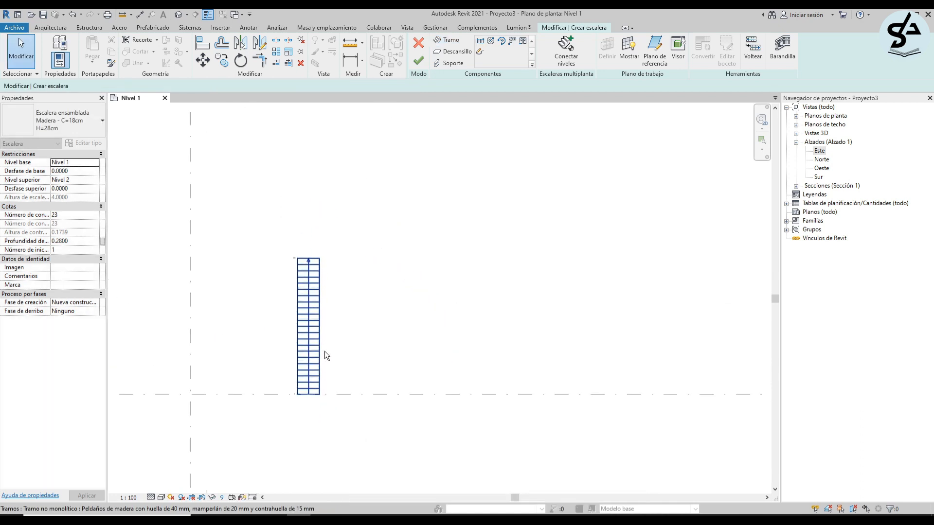
{"action": "left_click", "coordinate": [418, 60]}
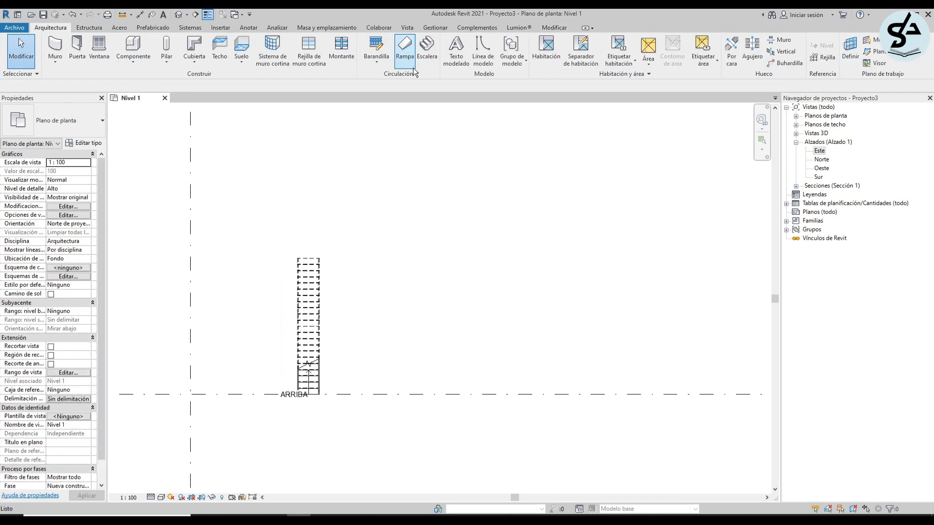
Duplicate the wooden stair's type under the name "escalera zig zag".
{"action": "left_click", "coordinate": [297, 302]}
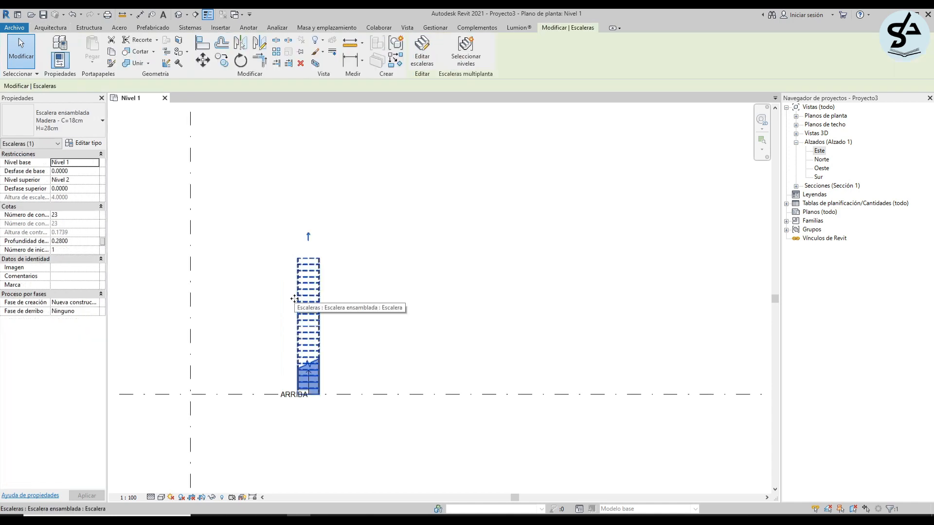
{"action": "left_click", "coordinate": [97, 144]}
{"action": "left_click", "coordinate": [866, 50]}
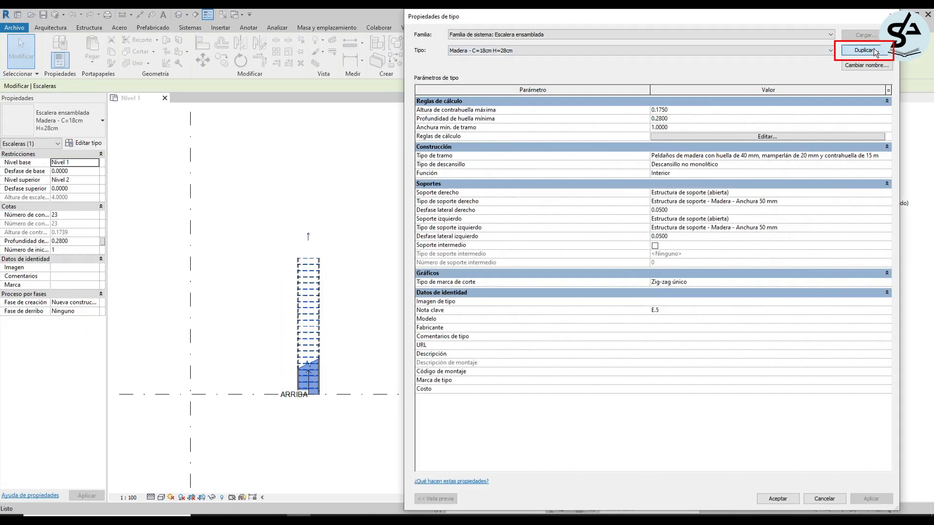
{"action": "type", "text": "escalera zig zag"}
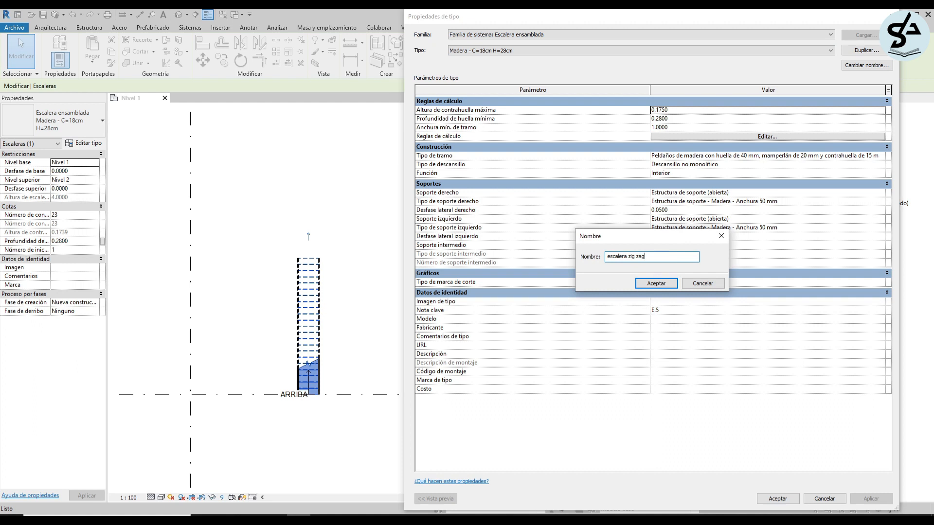
{"action": "left_click", "coordinate": [651, 287]}
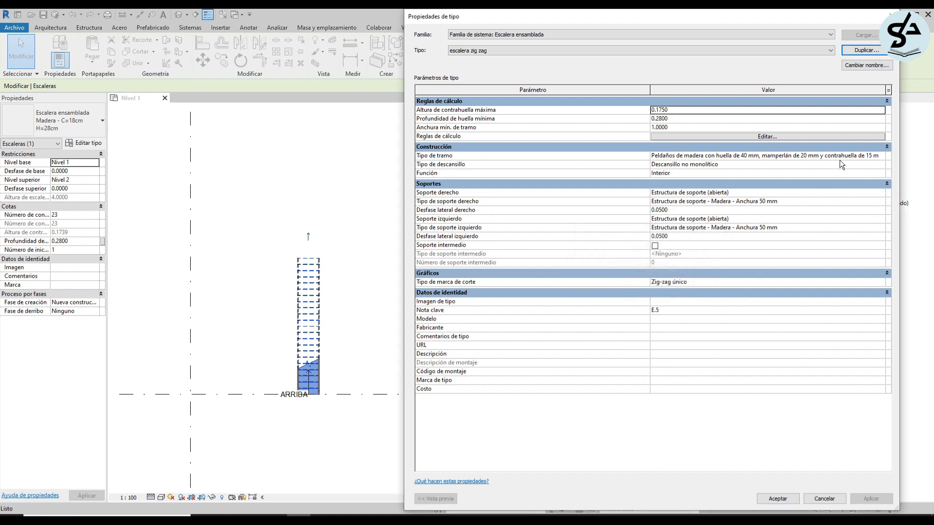
Set the stair type's maximum riser height to 0.18, minimum tread depth to 0.15 and minimum run width to 1.
{"action": "left_click", "coordinate": [812, 113]}
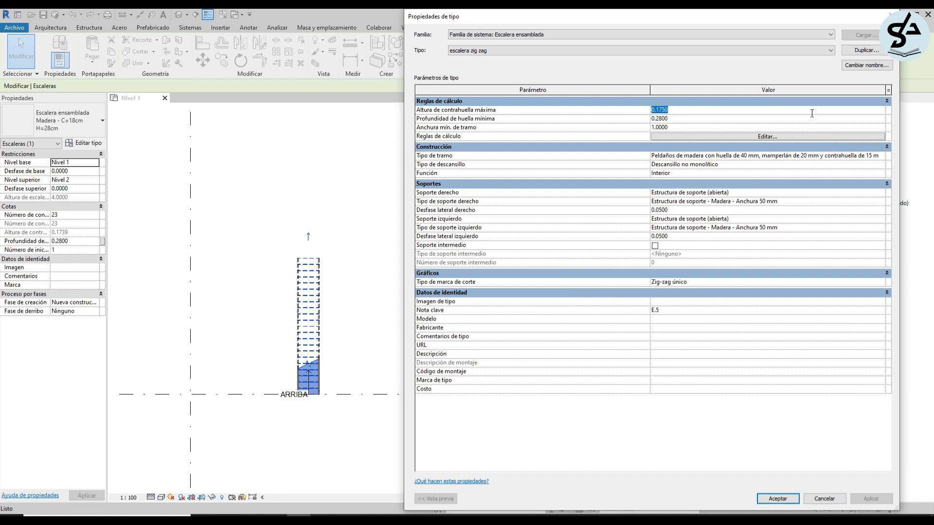
{"action": "type", "text": ".1800"}
{"action": "left_click", "coordinate": [786, 116]}
{"action": "type", "text": ".15"}
{"action": "left_click", "coordinate": [787, 127]}
{"action": "type", "text": "1."}
Edit the stair's run type and duplicate it under the name "escalera zig zag".
{"action": "left_click", "coordinate": [878, 156]}
{"action": "left_click", "coordinate": [882, 156]}
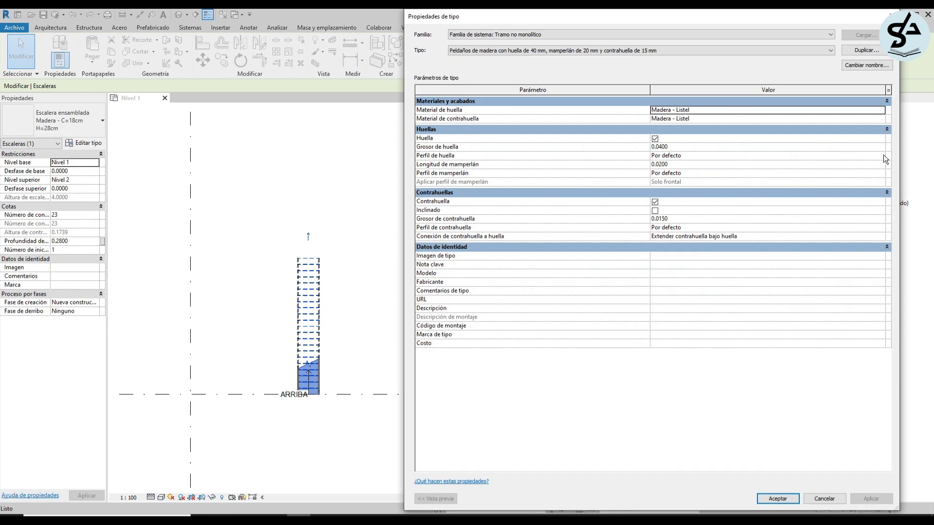
{"action": "left_click", "coordinate": [864, 51]}
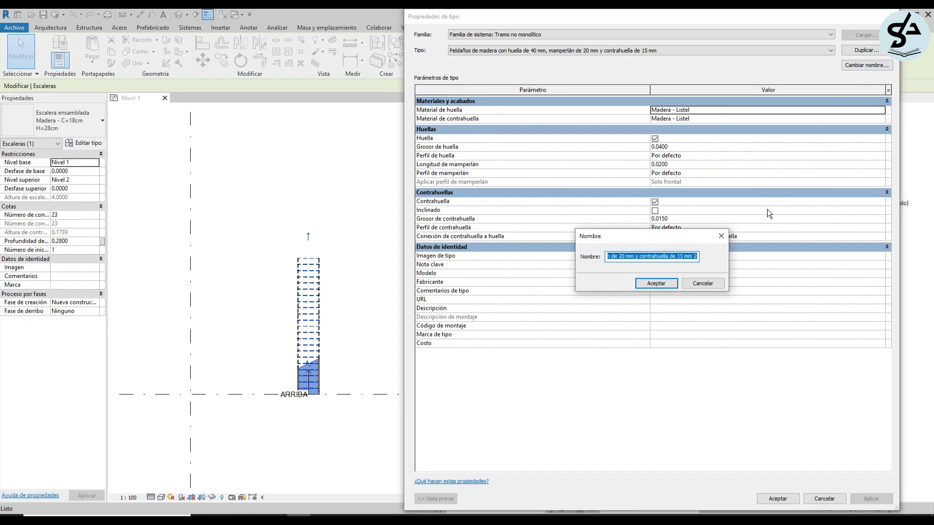
{"action": "type", "text": "escalera zig za"}
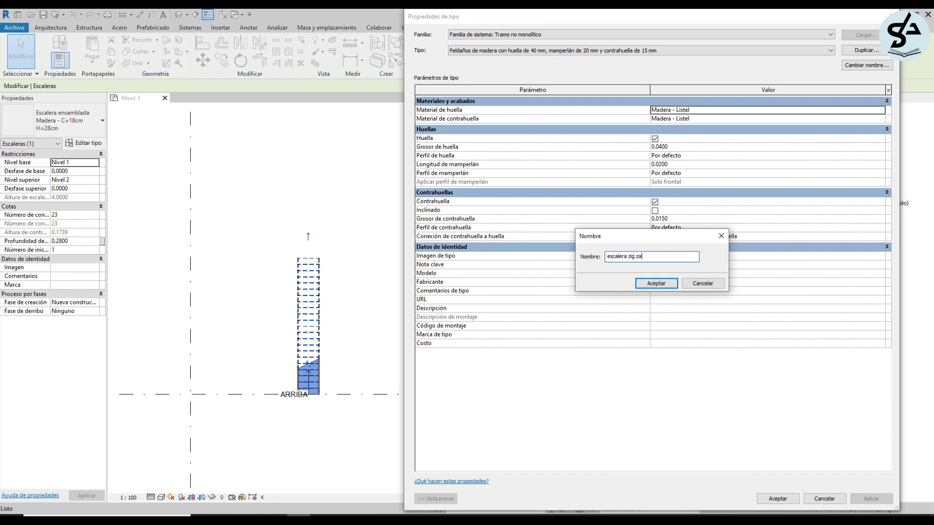
{"action": "type", "text": "g"}
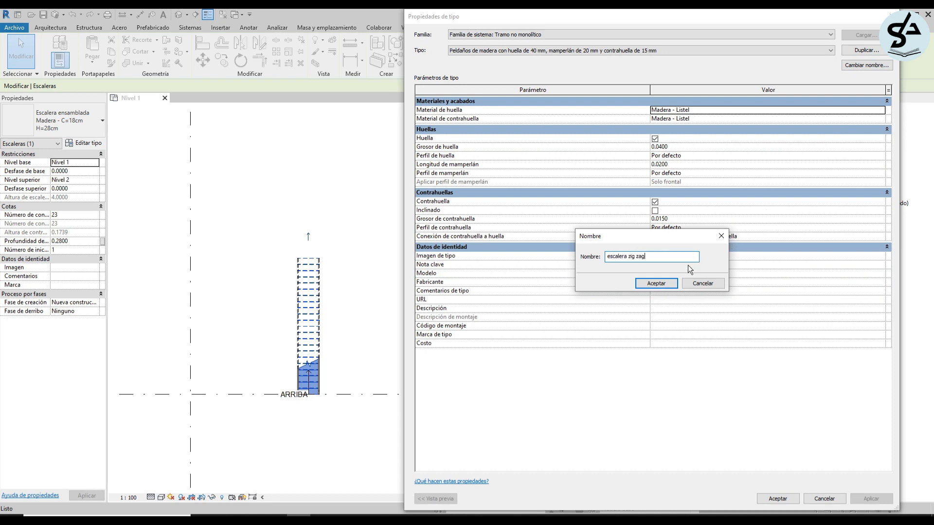
{"action": "left_click", "coordinate": [656, 283]}
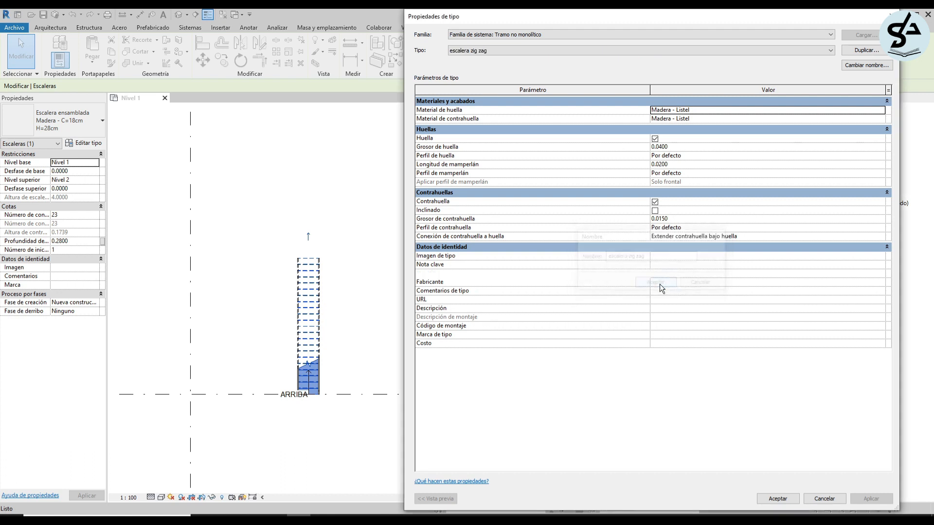
Create a new material in the material browser for the run type's tread material.
{"action": "left_click", "coordinate": [703, 112]}
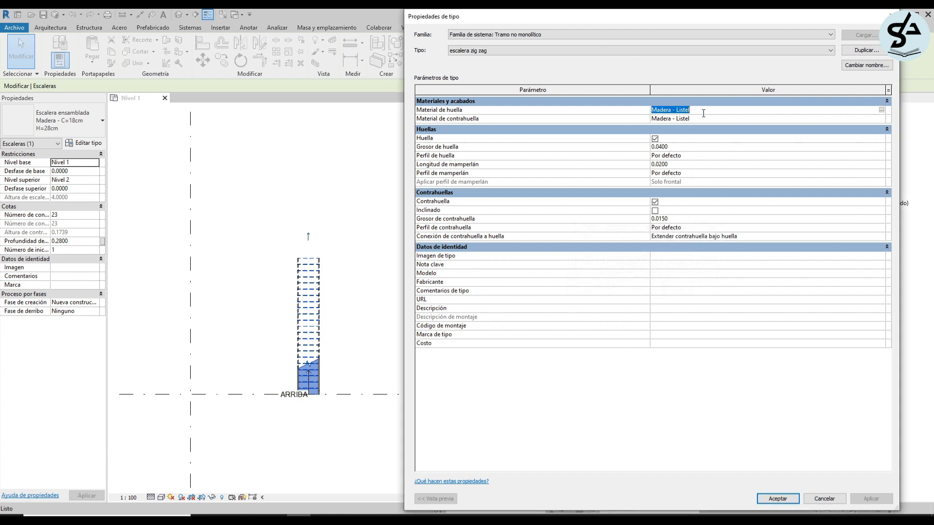
{"action": "left_click", "coordinate": [881, 110]}
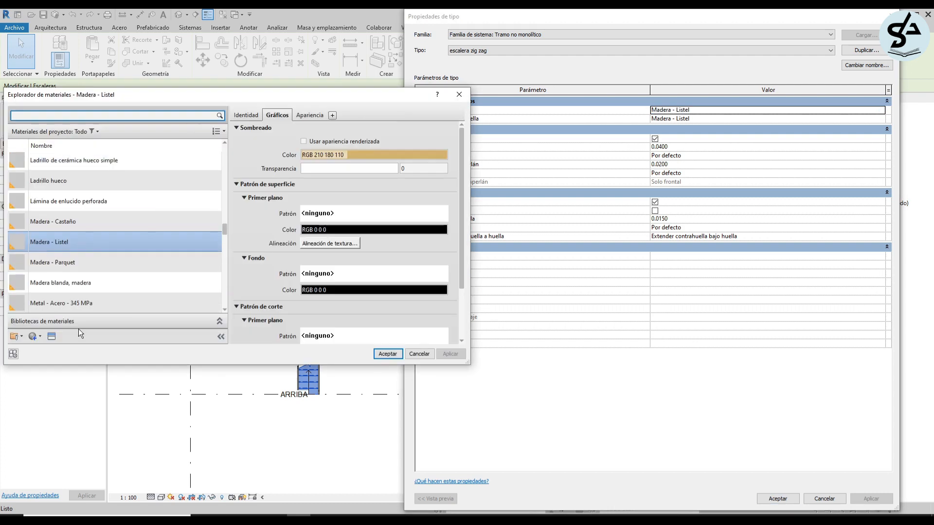
{"action": "left_click", "coordinate": [31, 337]}
Give the new material the Aglomerado appearance from the Hormigón library and shade it with its rendered appearance.
{"action": "left_click", "coordinate": [52, 337]}
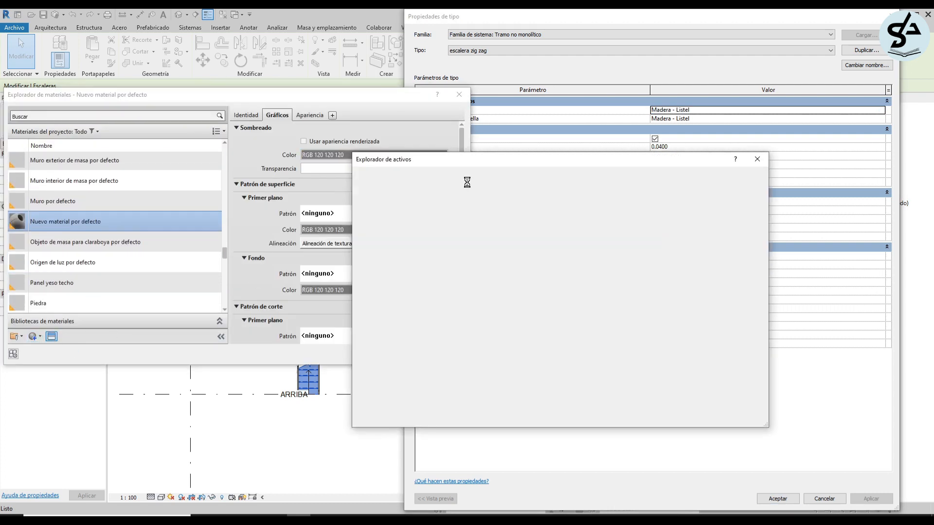
{"action": "left_click", "coordinate": [413, 177]}
{"action": "type", "text": "concr"}
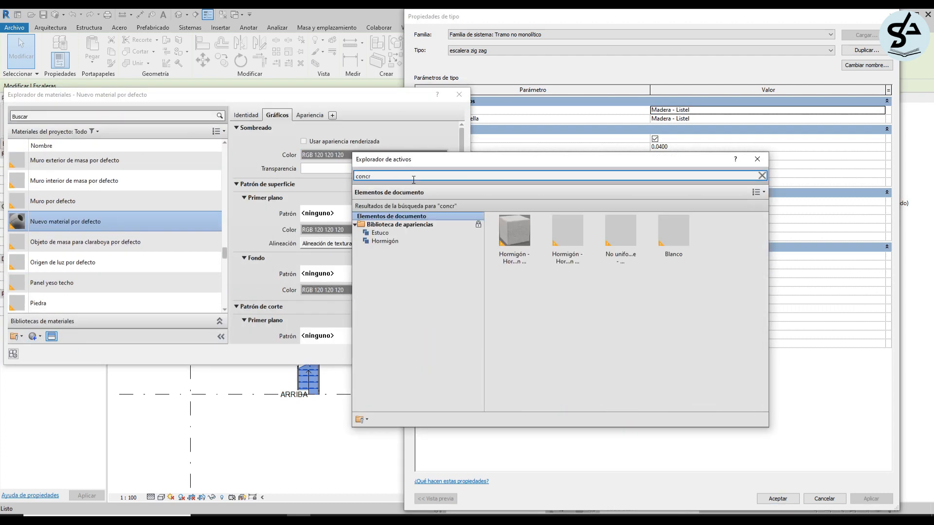
{"action": "left_click", "coordinate": [384, 241]}
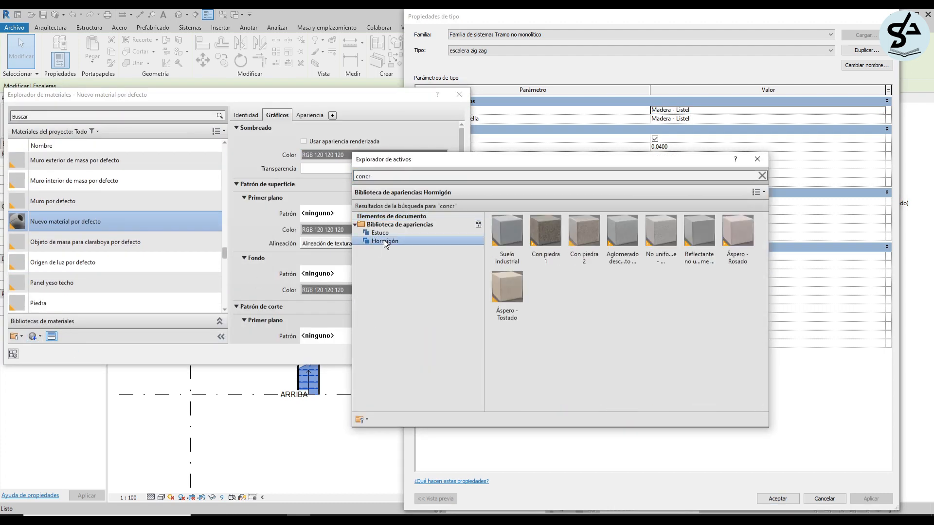
{"action": "left_click", "coordinate": [622, 263]}
{"action": "left_click", "coordinate": [758, 160]}
{"action": "left_click", "coordinate": [277, 116]}
{"action": "left_click", "coordinate": [304, 141]}
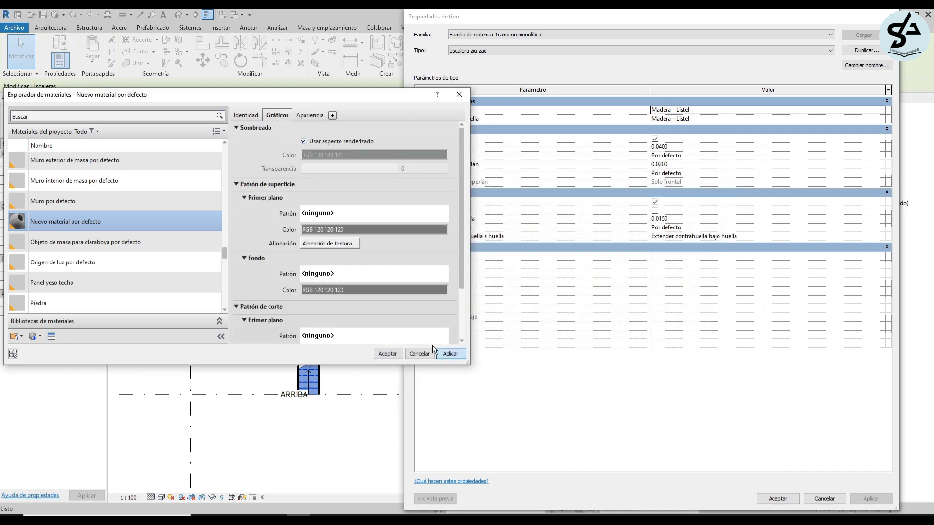
Name the new material "concreto" and assign it as the run type's tread material.
{"action": "left_click", "coordinate": [246, 114]}
{"action": "type", "text": "concreto"}
{"action": "left_click", "coordinate": [457, 349]}
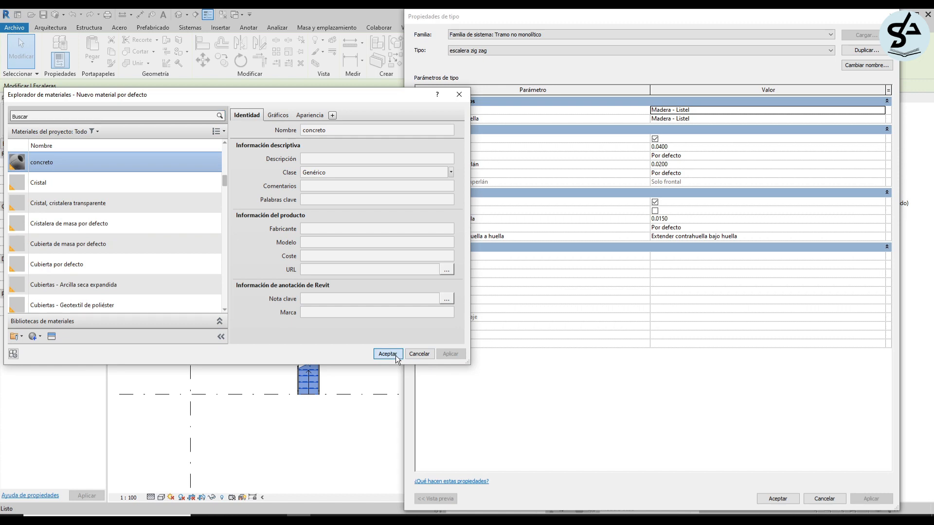
{"action": "left_click", "coordinate": [395, 354]}
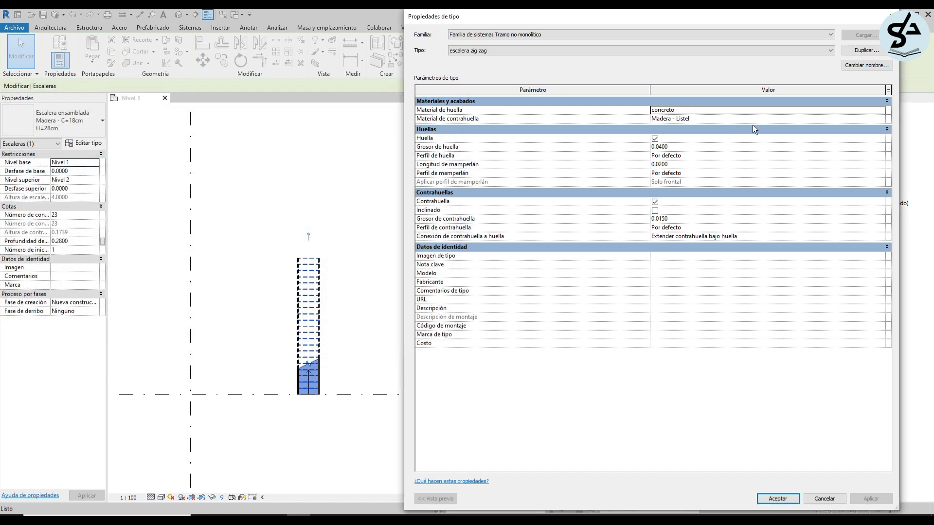
Copy the tread material "concreto" to the run type's riser material.
{"action": "left_click", "coordinate": [733, 112]}
{"action": "key", "text": "ctrl+c"}
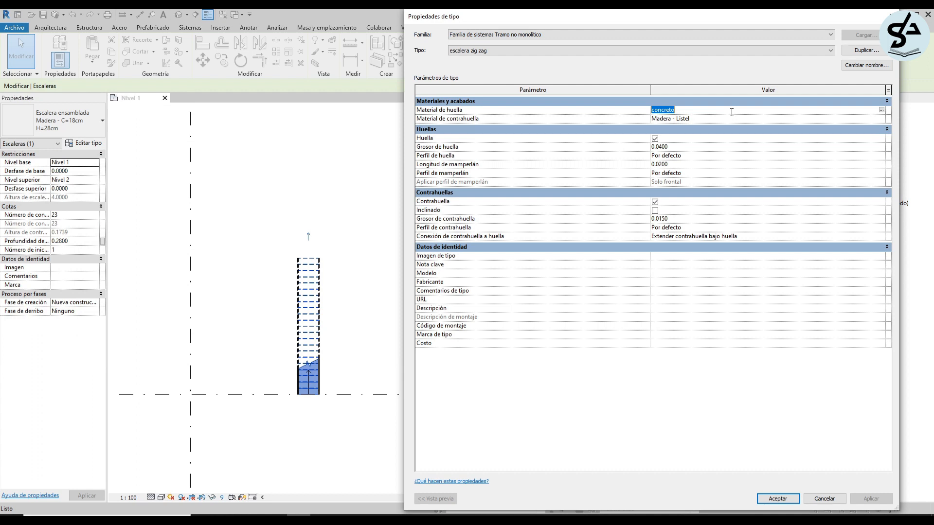
{"action": "left_click", "coordinate": [720, 119]}
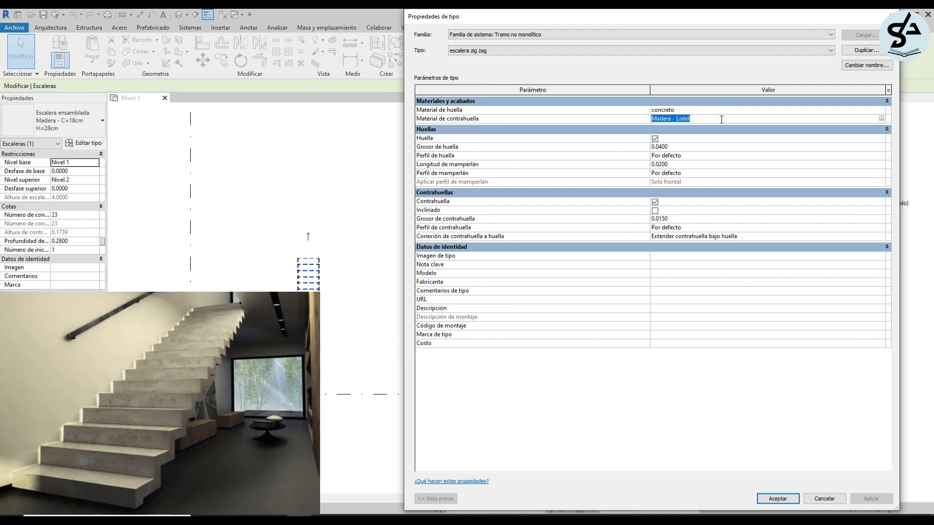
{"action": "key", "text": "ctrl+v"}
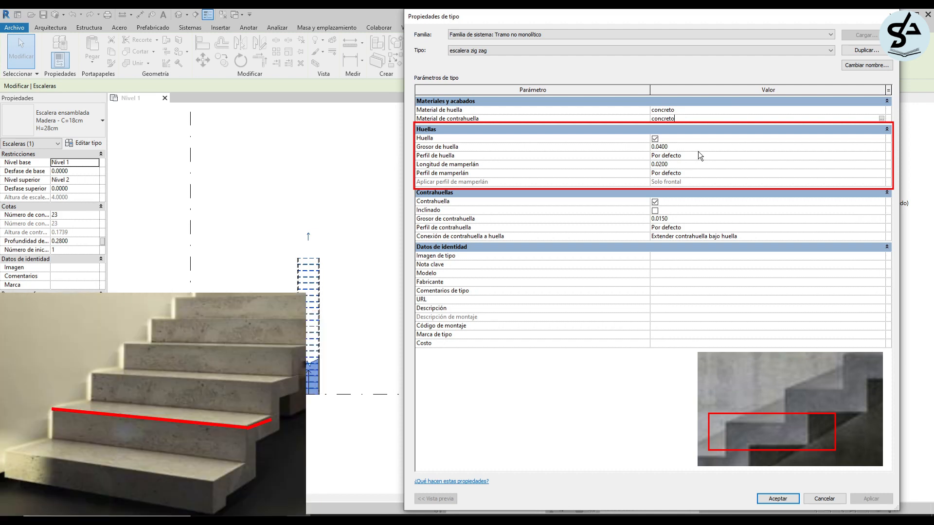
Set the run type's tread thickness to 0.05 and its nosing length to 0.
{"action": "left_click", "coordinate": [696, 147]}
{"action": "type", "text": ".05"}
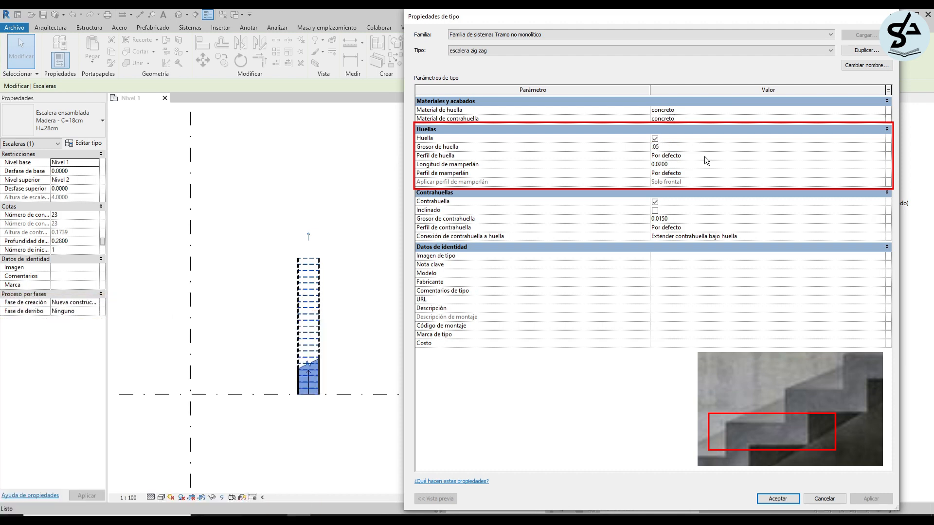
{"action": "left_click", "coordinate": [710, 161]}
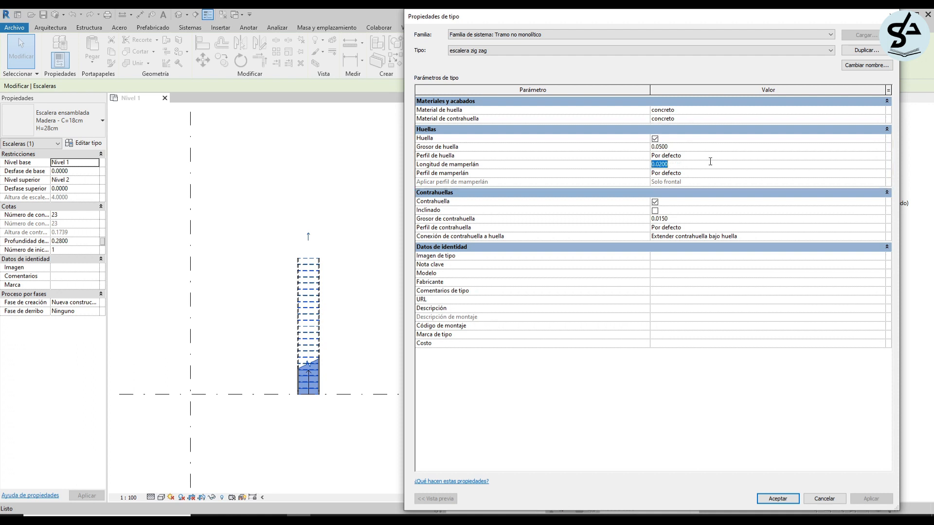
{"action": "type", "text": "0"}
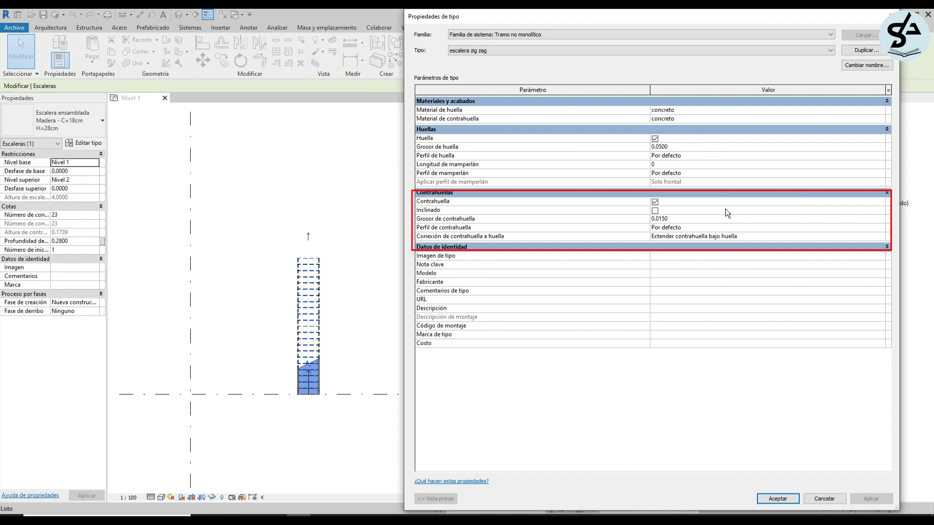
Set the riser thickness to 0.05 with the riser-to-tread connection "Extender contrahuella bajo huella", and accept the run type.
{"action": "left_click", "coordinate": [680, 219]}
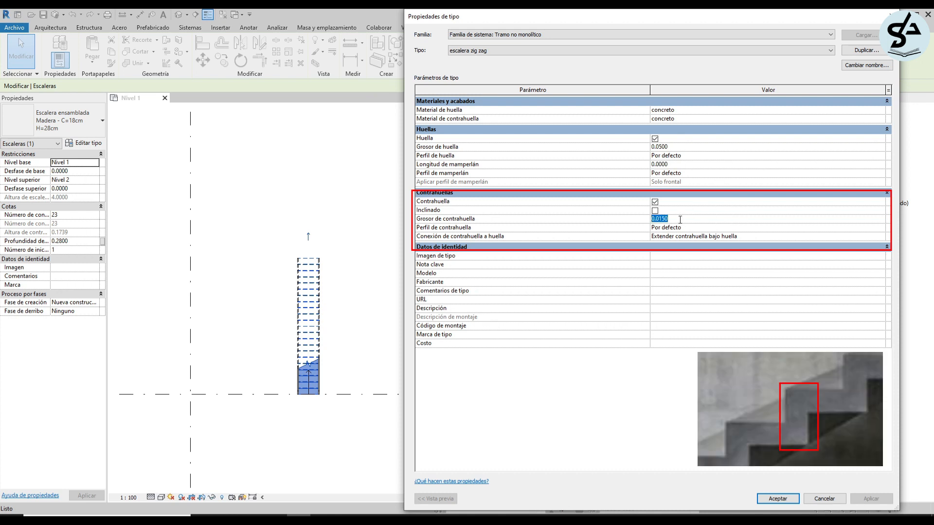
{"action": "key", "text": "BackSpace"}
{"action": "left_click", "coordinate": [713, 238]}
{"action": "left_click", "coordinate": [881, 237]}
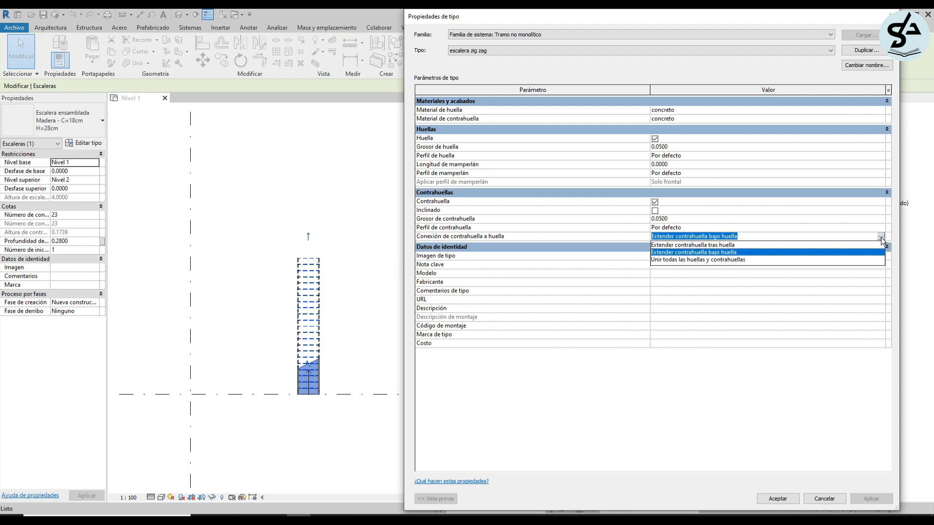
{"action": "left_click", "coordinate": [720, 260]}
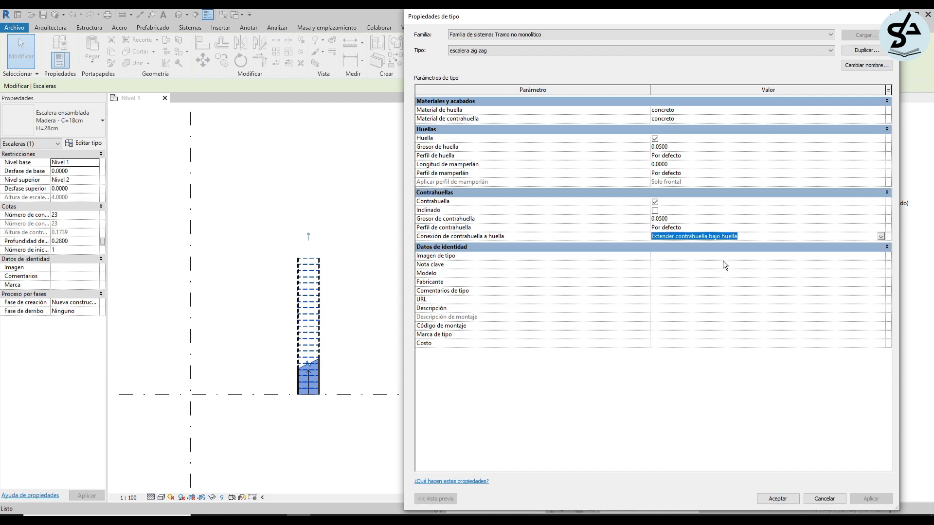
{"action": "left_click", "coordinate": [777, 500]}
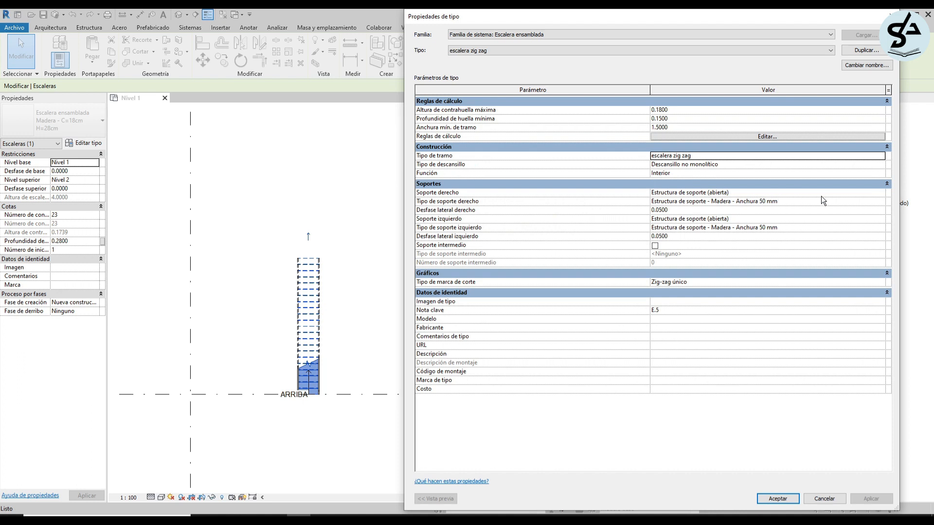
Set both the right and left supports of the stair type to "Ninguno" and accept the type changes.
{"action": "left_click", "coordinate": [878, 193]}
{"action": "left_click", "coordinate": [881, 193]}
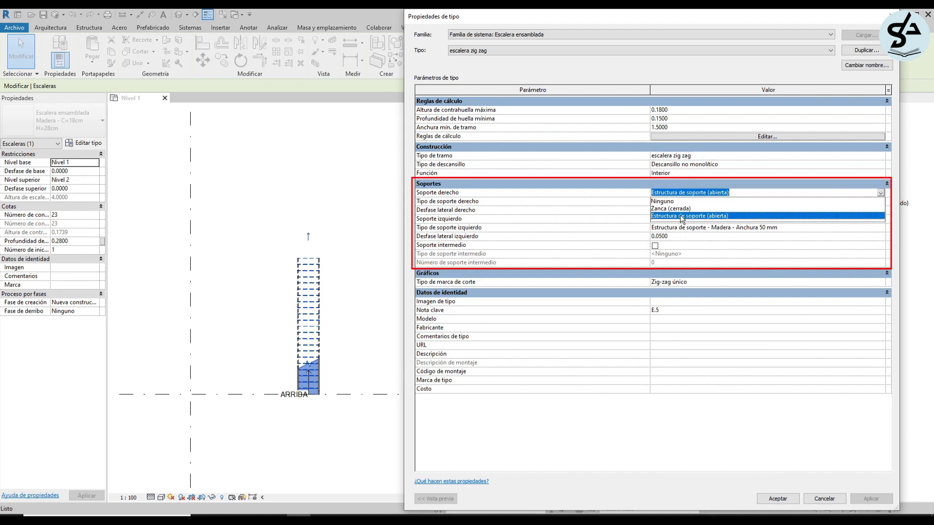
{"action": "left_click", "coordinate": [665, 203]}
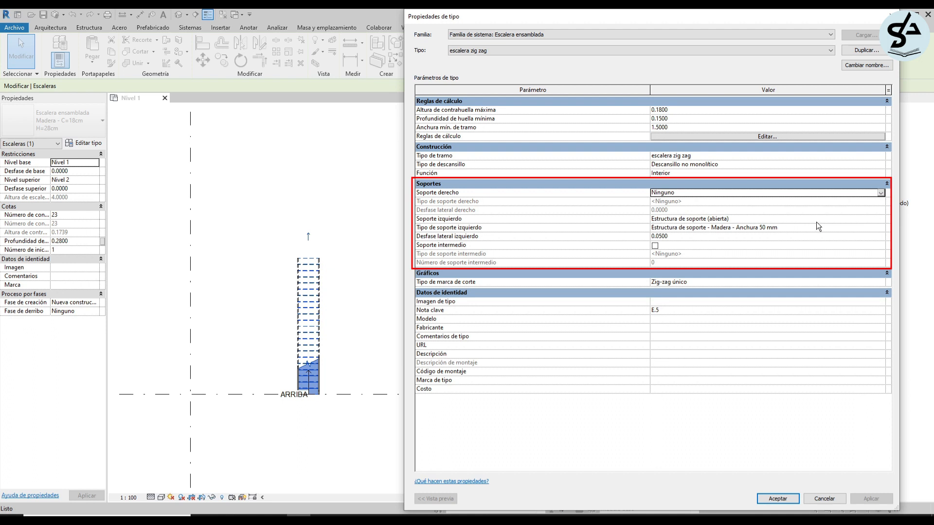
{"action": "left_click", "coordinate": [876, 219]}
{"action": "left_click", "coordinate": [879, 219]}
{"action": "left_click", "coordinate": [702, 228]}
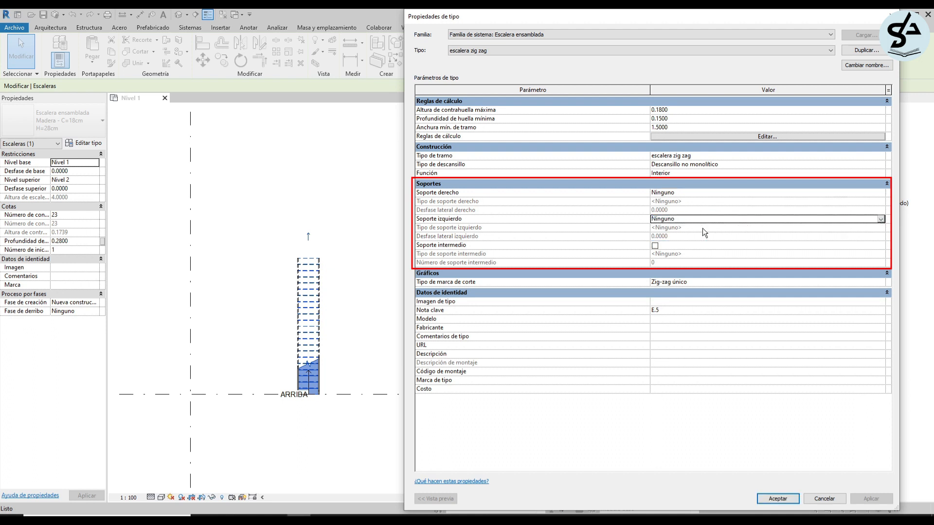
{"action": "left_click", "coordinate": [778, 498]}
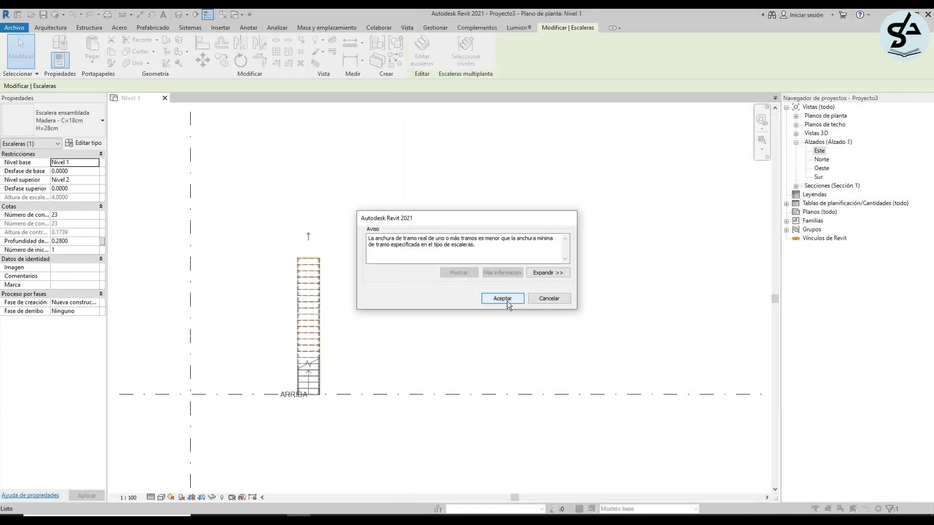
{"action": "left_click", "coordinate": [501, 298]}
Delete the railings on both sides of the stair in the Nivel 1 plan.
{"action": "scroll", "coordinate": [306, 292], "scroll_direction": "up", "scroll_amount": 3}
{"action": "key", "text": "Escape"}
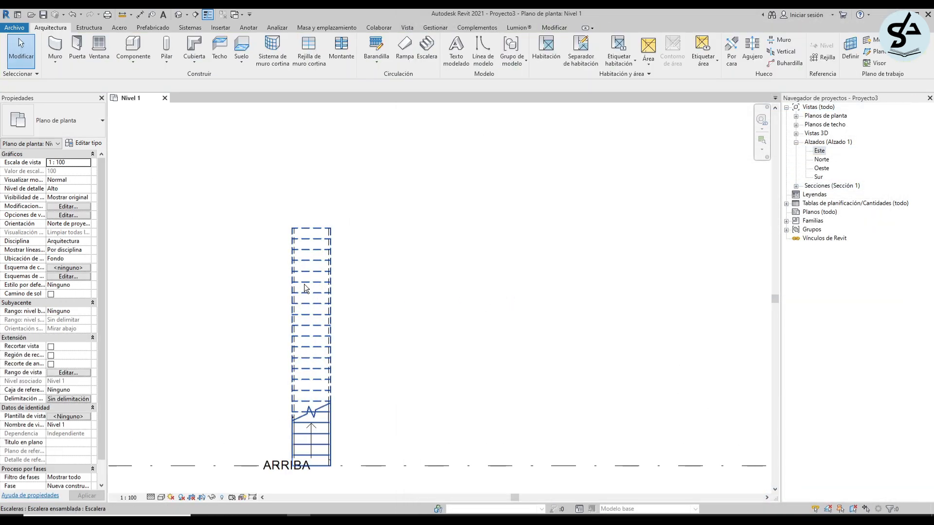
{"action": "left_click", "coordinate": [296, 275]}
{"action": "key", "text": "Delete"}
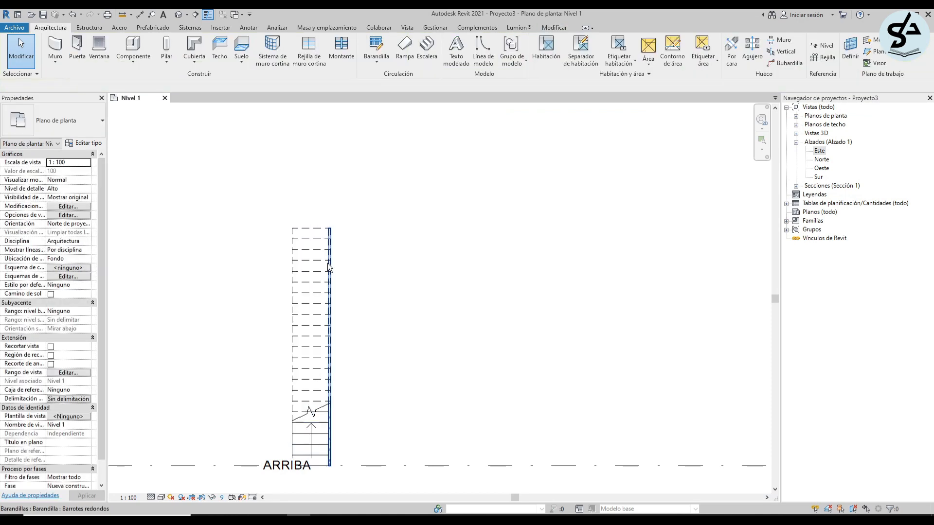
{"action": "left_click", "coordinate": [329, 264]}
{"action": "key", "text": "Delete"}
Open the default 3D view and set its visual style to Realistic to examine the stair's zig-zag profile and concrete texture.
{"action": "key", "text": "3"}
{"action": "key", "text": "d"}
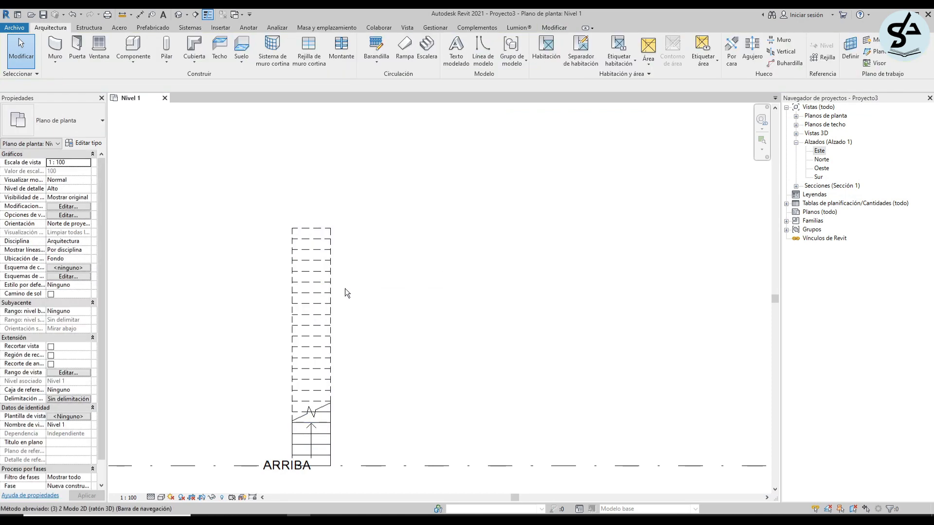
{"action": "scroll", "coordinate": [361, 295], "scroll_direction": "up", "scroll_amount": 5}
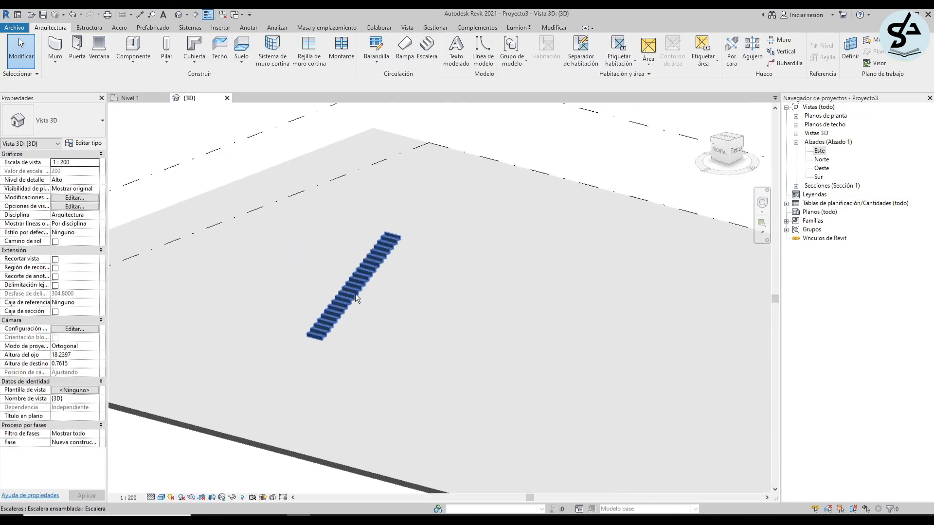
{"action": "middle_click_drag", "start_coordinate": [377, 306], "coordinate": [453, 319], "text": "shift"}
{"action": "scroll", "coordinate": [454, 319], "scroll_direction": "up", "scroll_amount": 2}
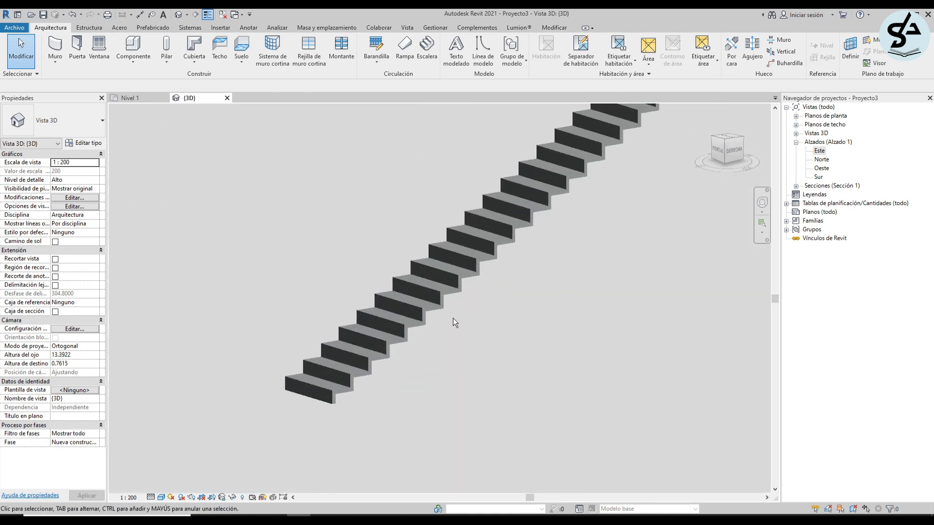
{"action": "left_click", "coordinate": [161, 497]}
{"action": "left_click", "coordinate": [174, 488]}
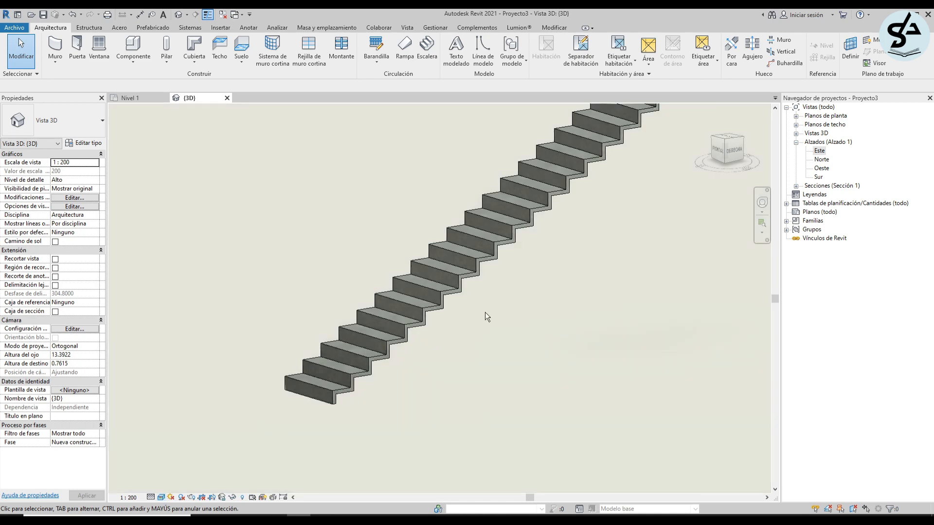
{"action": "scroll", "coordinate": [468, 300], "scroll_direction": "up", "scroll_amount": 6}
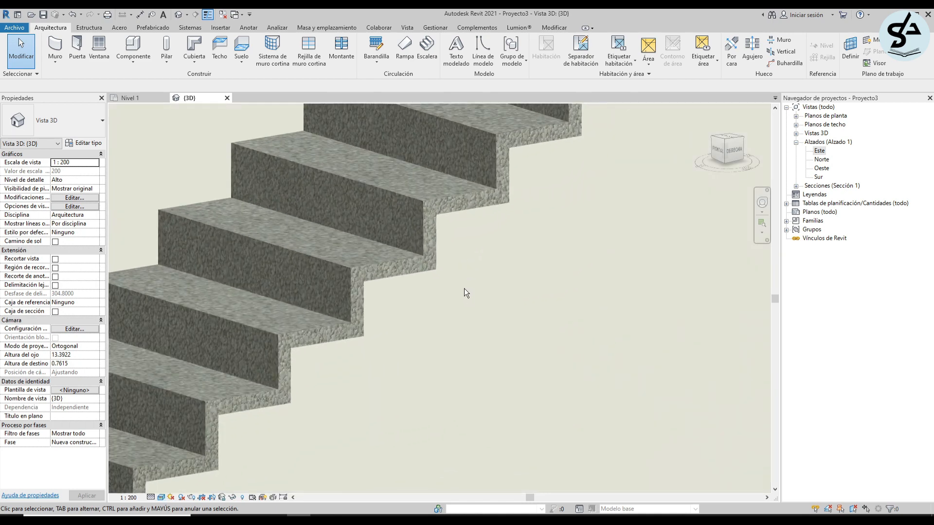
{"action": "scroll", "coordinate": [467, 302], "scroll_direction": "down", "scroll_amount": 8}
{"action": "middle_click_drag", "start_coordinate": [477, 304], "coordinate": [528, 306], "text": "shift"}
{"action": "middle_click_drag", "start_coordinate": [528, 301], "coordinate": [504, 329], "text": "shift"}
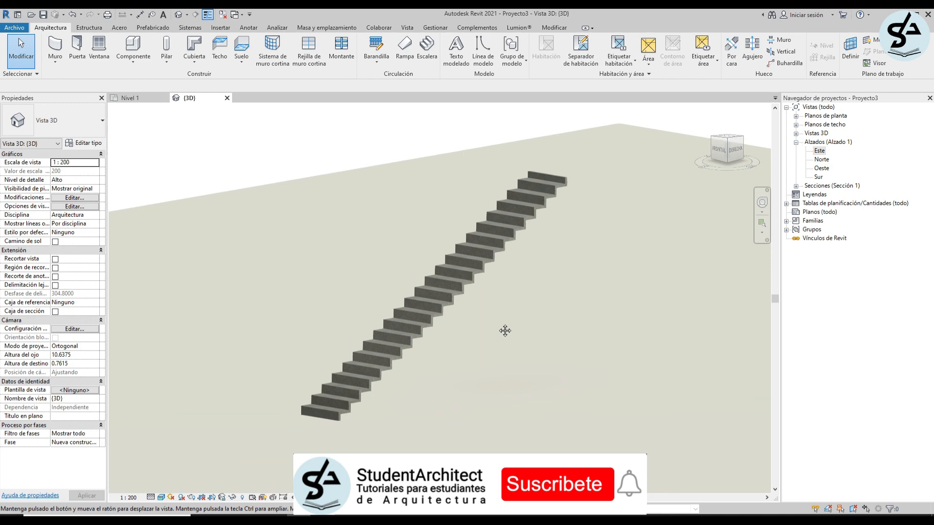
Return to the Nivel 1 plan and sketch a second straight stair run about 6.6 m long beside the existing stair.
{"action": "left_click", "coordinate": [387, 331]}
{"action": "left_click", "coordinate": [130, 98]}
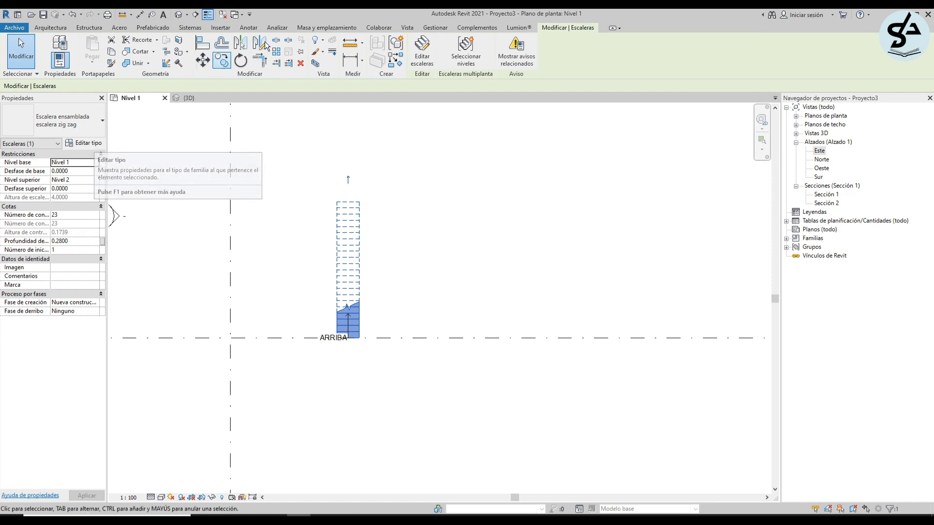
{"action": "key", "text": "Escape"}
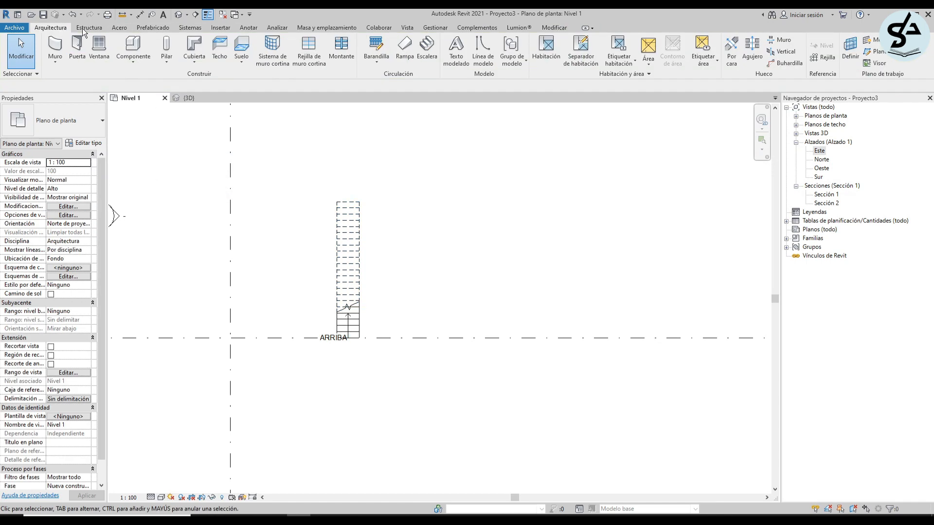
{"action": "left_click", "coordinate": [426, 44]}
{"action": "left_click", "coordinate": [456, 338]}
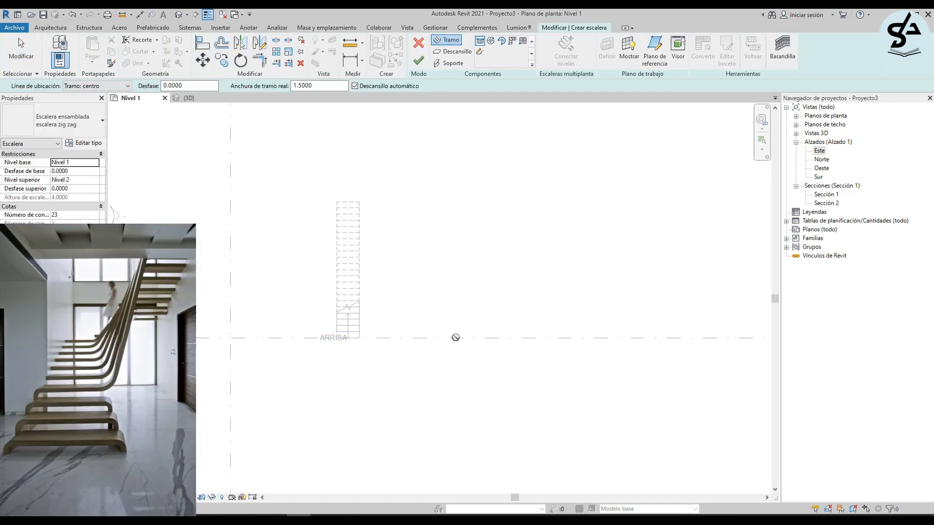
{"action": "left_click", "coordinate": [455, 172]}
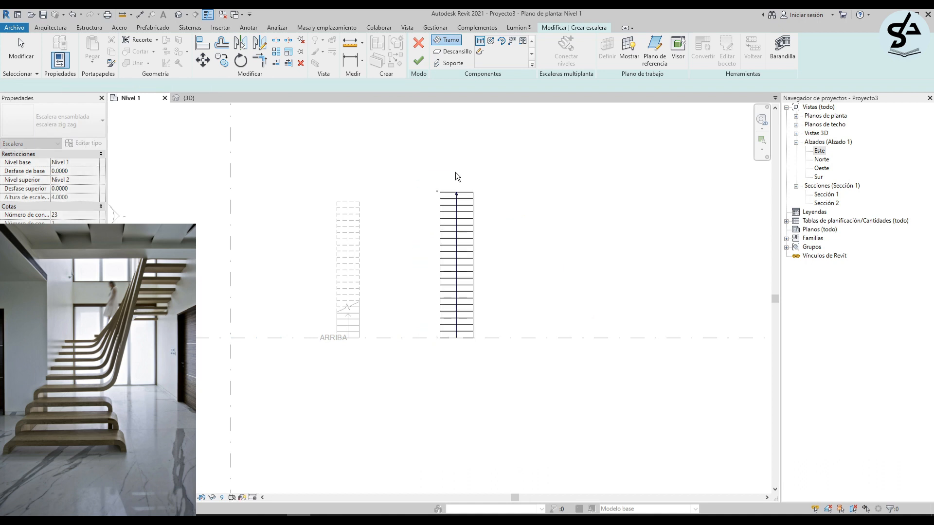
{"action": "key", "text": "Escape"}
{"action": "middle_click_drag", "start_coordinate": [512, 157], "coordinate": [437, 158]}
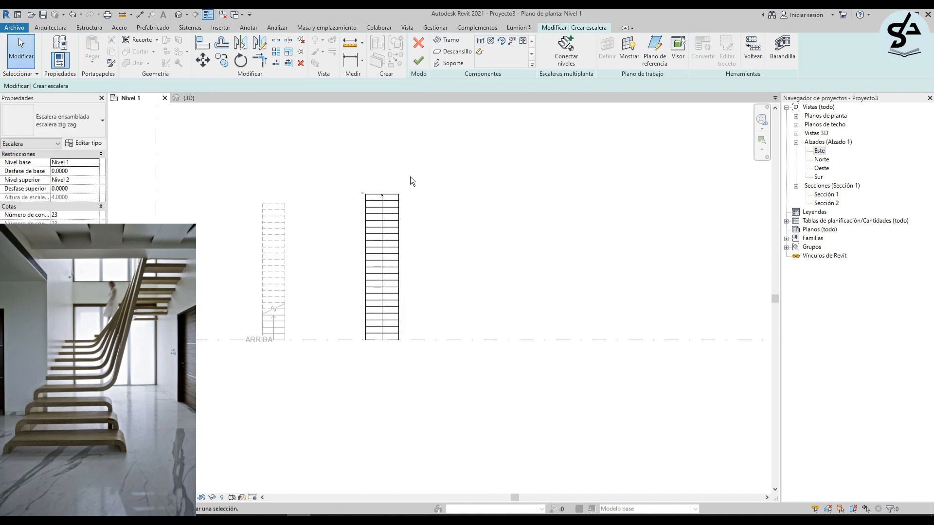
Mirror the new straight stair run about its right edge, keeping the original run.
{"action": "left_click", "coordinate": [404, 203]}
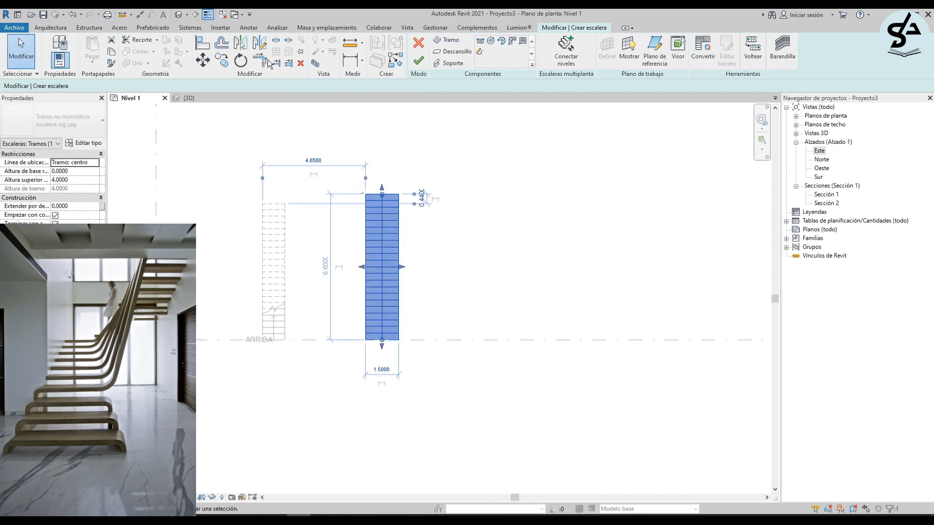
{"action": "left_click", "coordinate": [258, 45]}
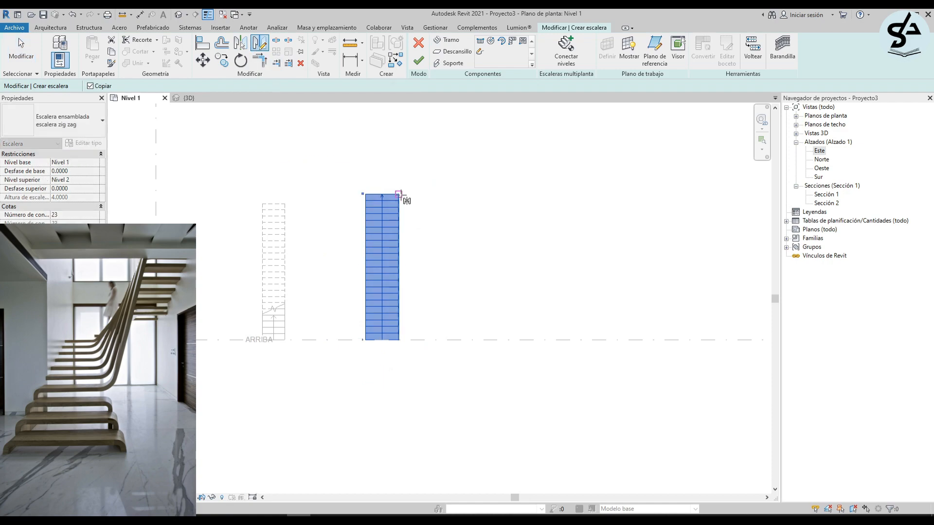
{"action": "left_click", "coordinate": [398, 194]}
{"action": "left_click", "coordinate": [397, 146]}
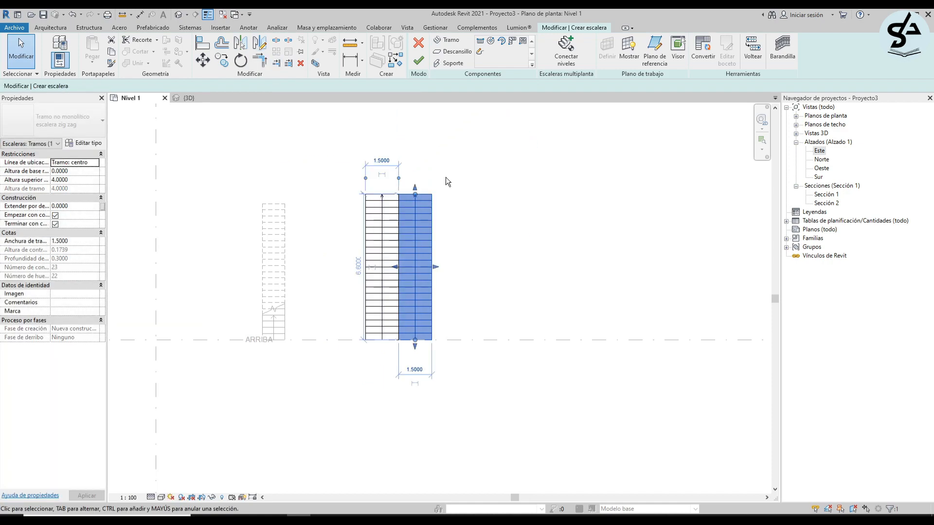
Move the mirrored run 1.5 m away from the original run, finish the stair, and view the result in 3D.
{"action": "left_click", "coordinate": [203, 60]}
{"action": "left_click", "coordinate": [399, 194]}
{"action": "left_click", "coordinate": [431, 194]}
{"action": "scroll", "coordinate": [384, 224], "scroll_direction": "up", "scroll_amount": 2}
{"action": "left_click", "coordinate": [418, 60]}
{"action": "scroll", "coordinate": [467, 265], "scroll_direction": "down", "scroll_amount": 2}
{"action": "left_click", "coordinate": [189, 98]}
{"action": "middle_click_drag", "start_coordinate": [463, 335], "coordinate": [575, 383], "text": "shift"}
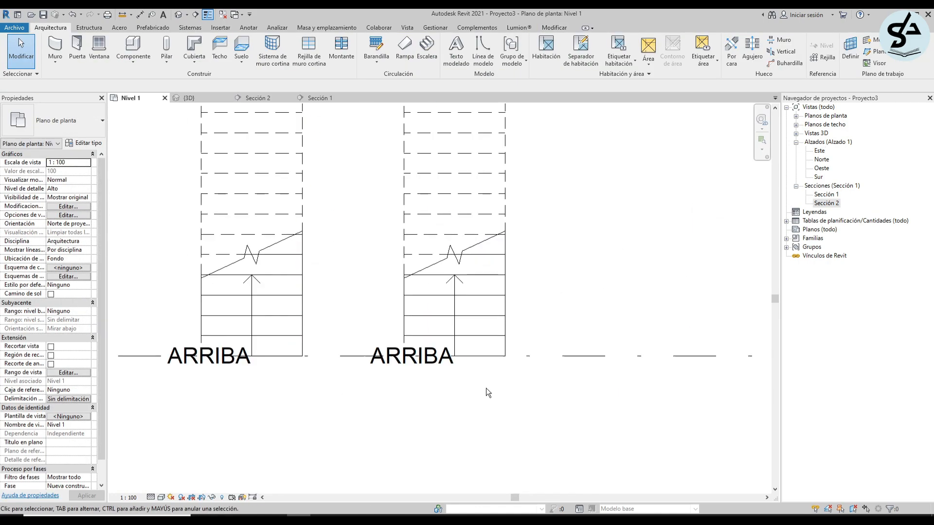
Select the section line in front of the stairs and switch to the Sección 1 view.
{"action": "left_click", "coordinate": [529, 371]}
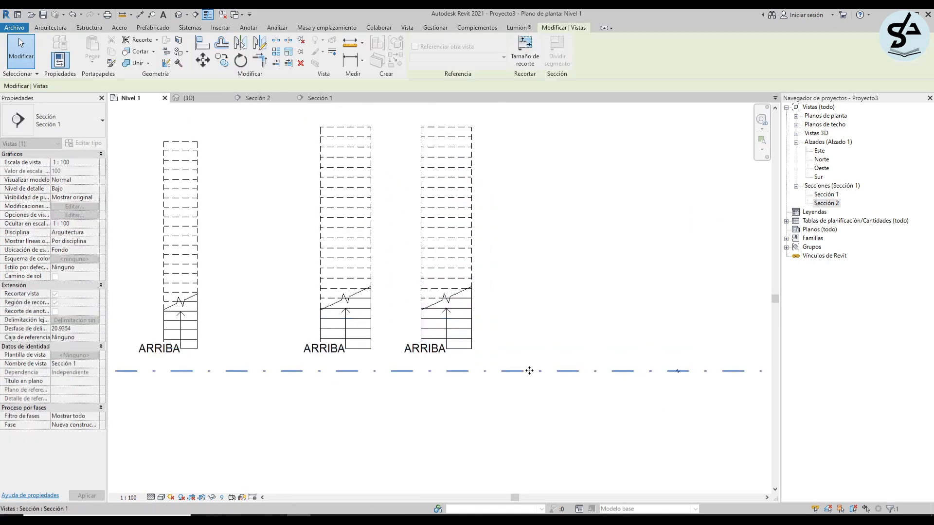
{"action": "left_click", "coordinate": [306, 99]}
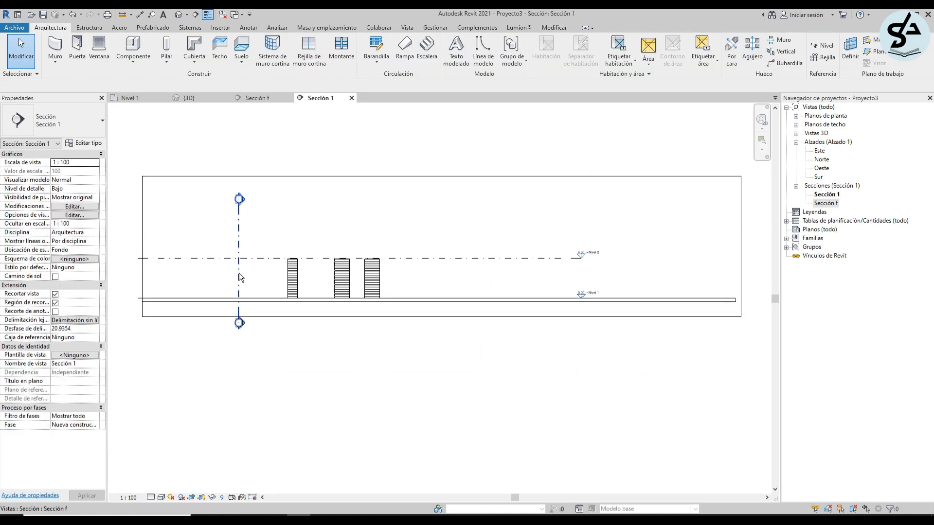
{"action": "scroll", "coordinate": [246, 279], "scroll_direction": "up", "scroll_amount": 1}
{"action": "scroll", "coordinate": [250, 278], "scroll_direction": "up", "scroll_amount": 1}
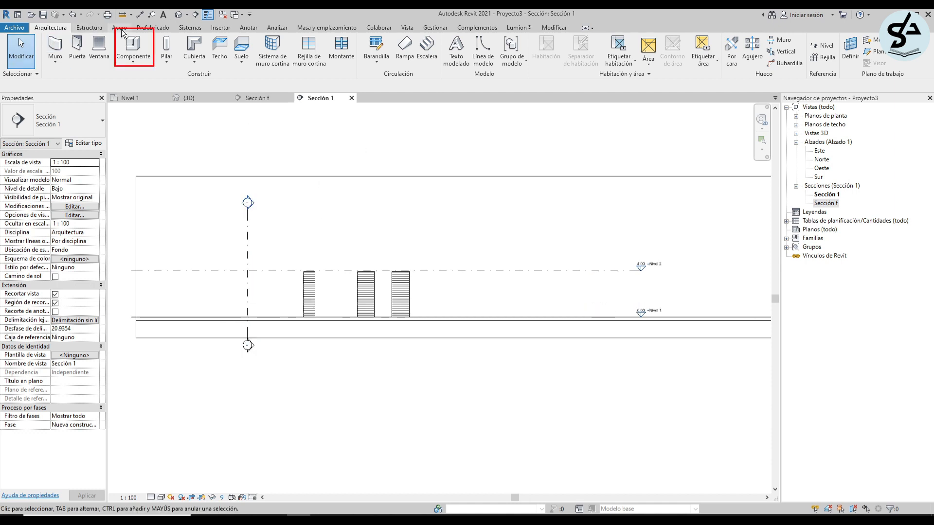
Create an in-place model in the Escaleras category and name it "Escalera flotante madera".
{"action": "left_click", "coordinate": [135, 64]}
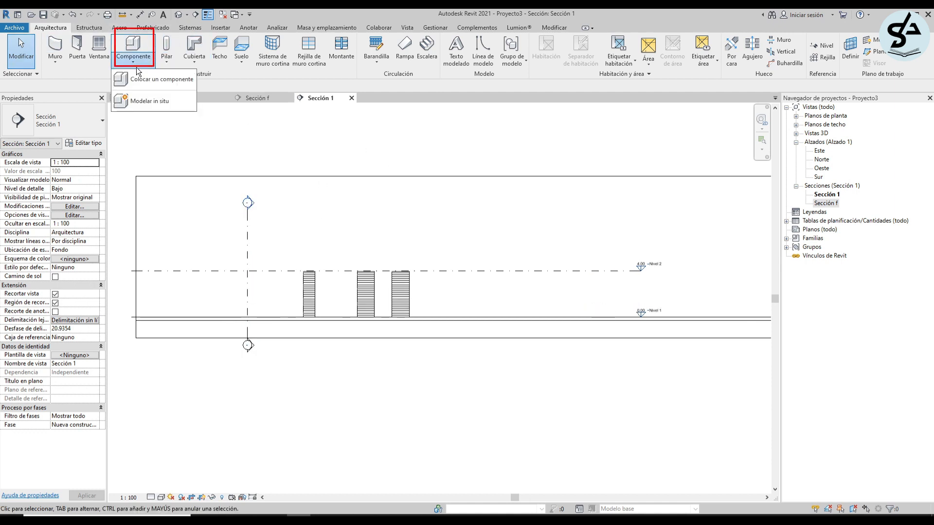
{"action": "left_click", "coordinate": [154, 99]}
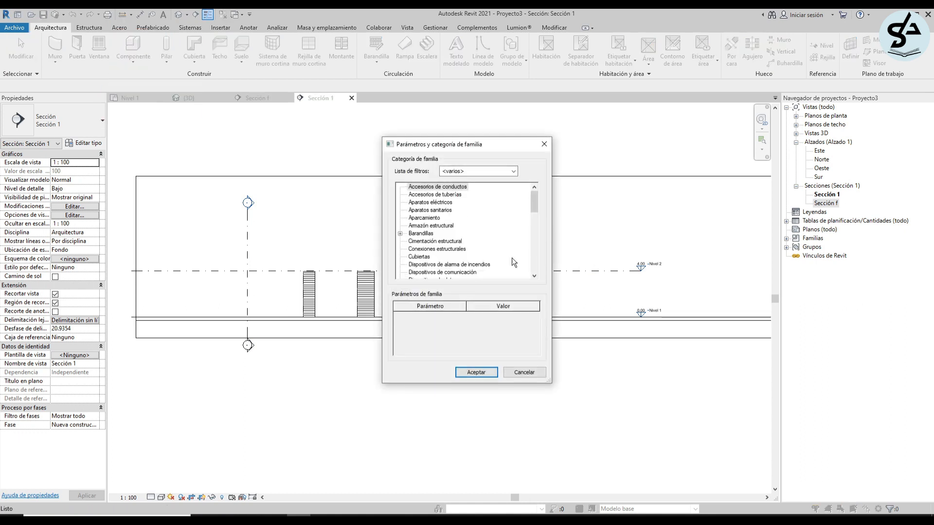
{"action": "scroll", "coordinate": [478, 249], "scroll_direction": "down", "scroll_amount": 4}
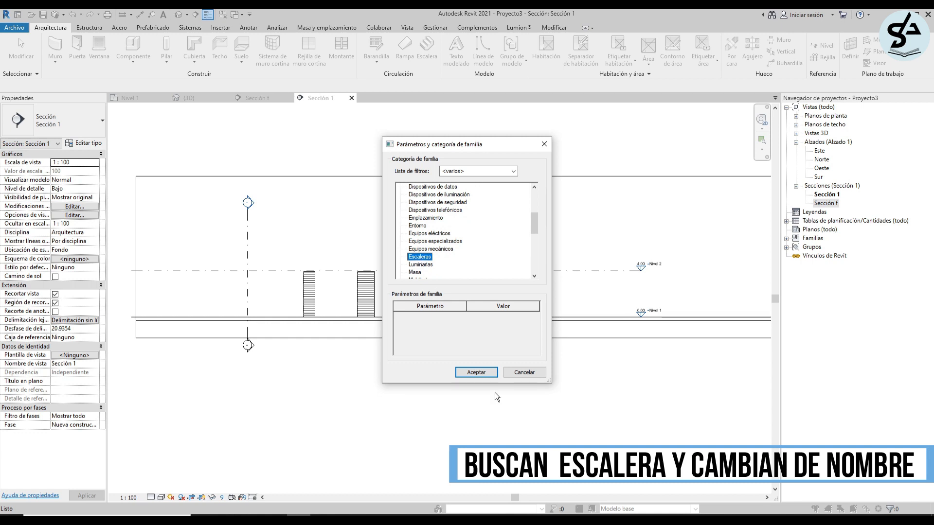
{"action": "left_click", "coordinate": [475, 373]}
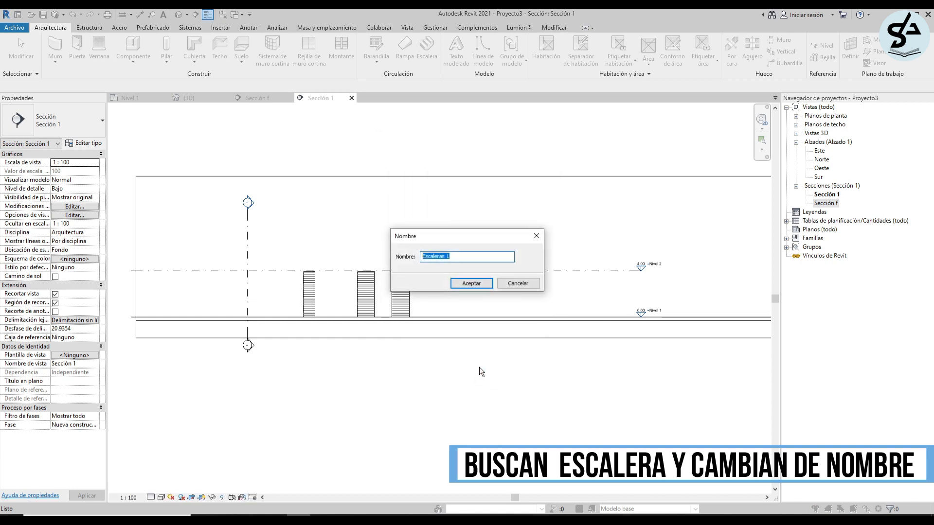
{"action": "key", "text": "End"}
{"action": "key", "text": "BackSpace"}
{"action": "type", "text": "flo"}
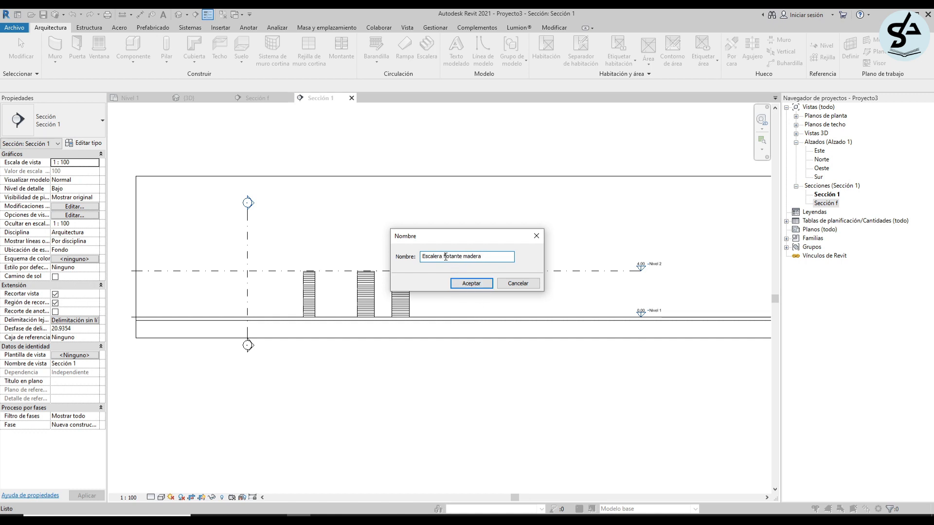
{"action": "left_click", "coordinate": [471, 283]}
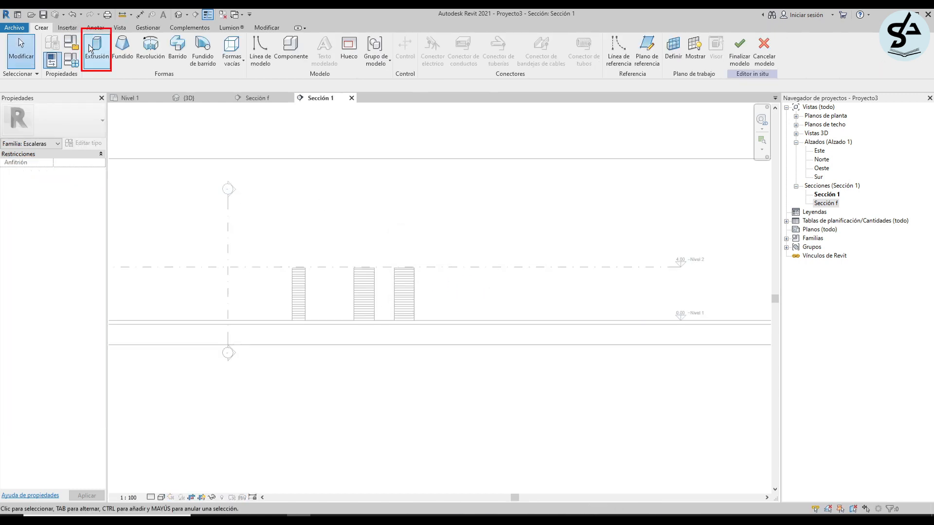
Start an extrusion using the lowest riser face of the first run of the two-run stair as its work plane.
{"action": "left_click", "coordinate": [93, 44]}
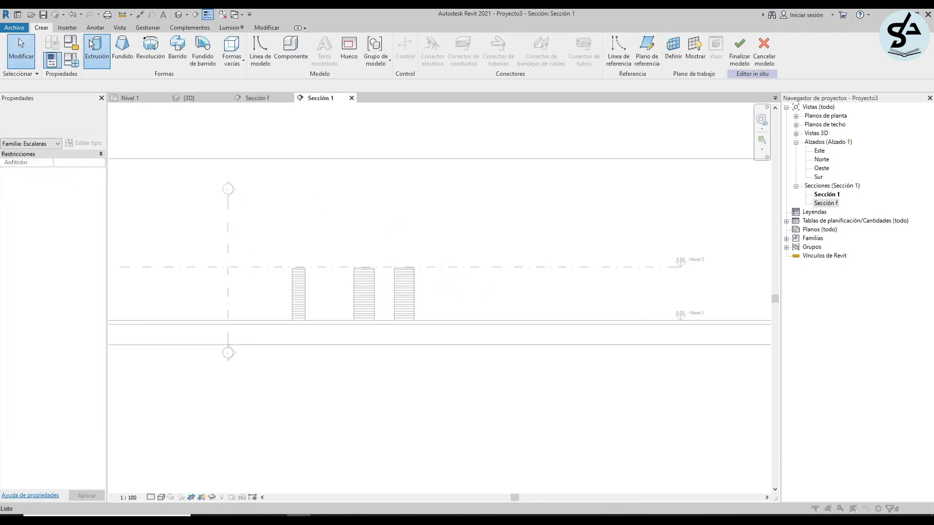
{"action": "left_click", "coordinate": [440, 324]}
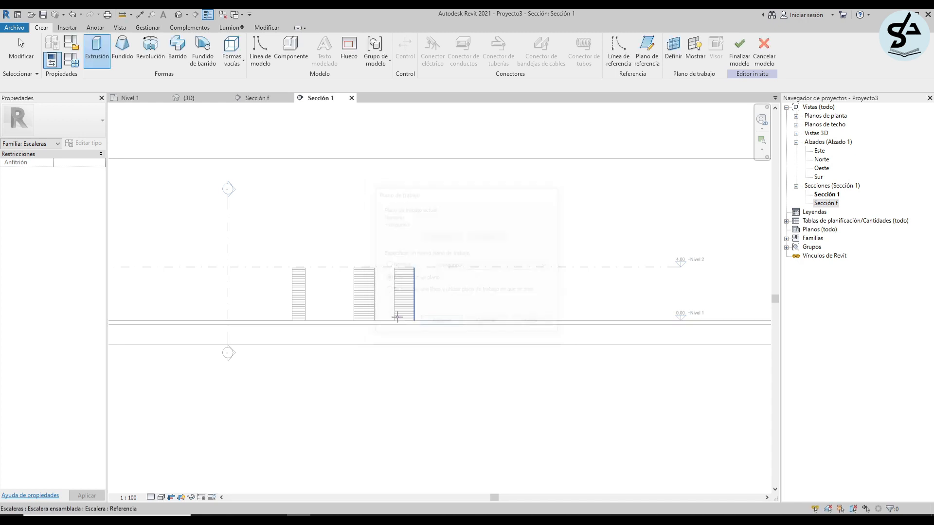
{"action": "scroll", "coordinate": [302, 261], "scroll_direction": "up", "scroll_amount": 8}
{"action": "scroll", "coordinate": [388, 327], "scroll_direction": "up", "scroll_amount": 1}
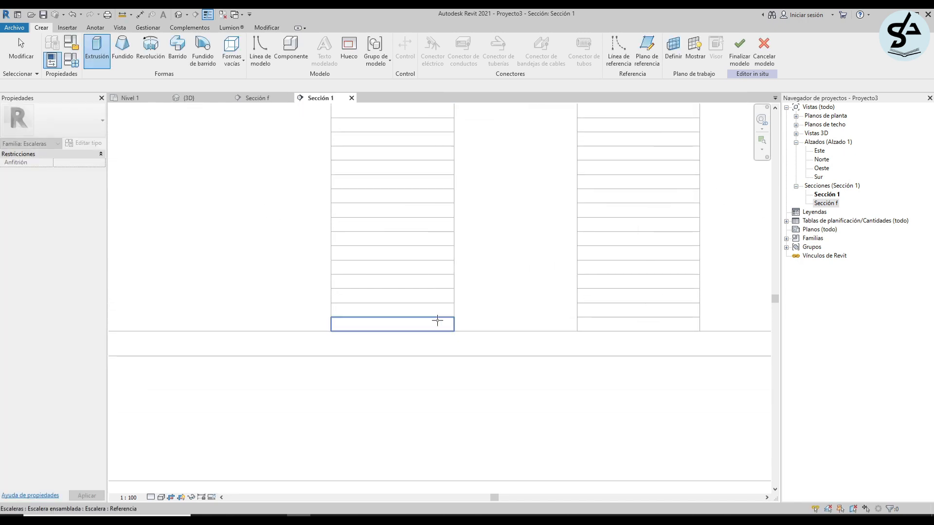
{"action": "left_click", "coordinate": [438, 319]}
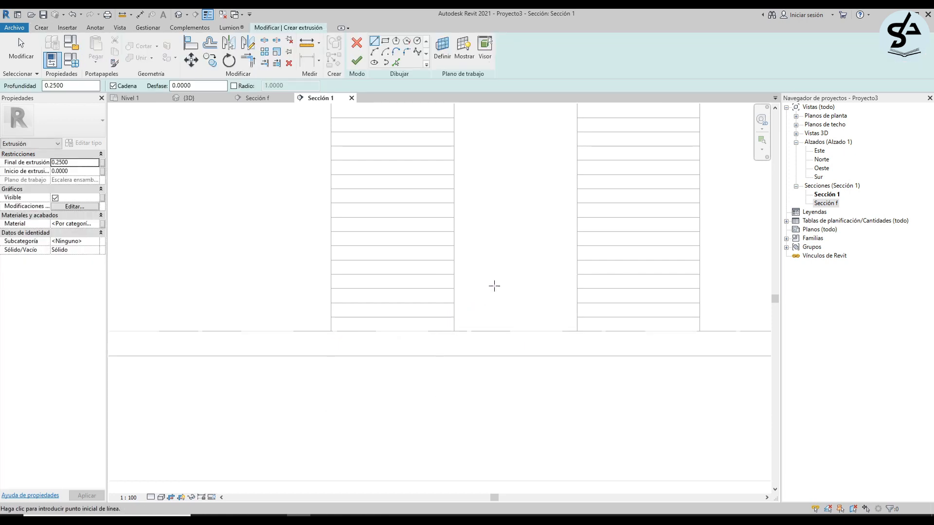
Sketch lines up one side, across the top and down the other side of the run's lowest riser.
{"action": "middle_click_drag", "start_coordinate": [500, 292], "coordinate": [485, 257]}
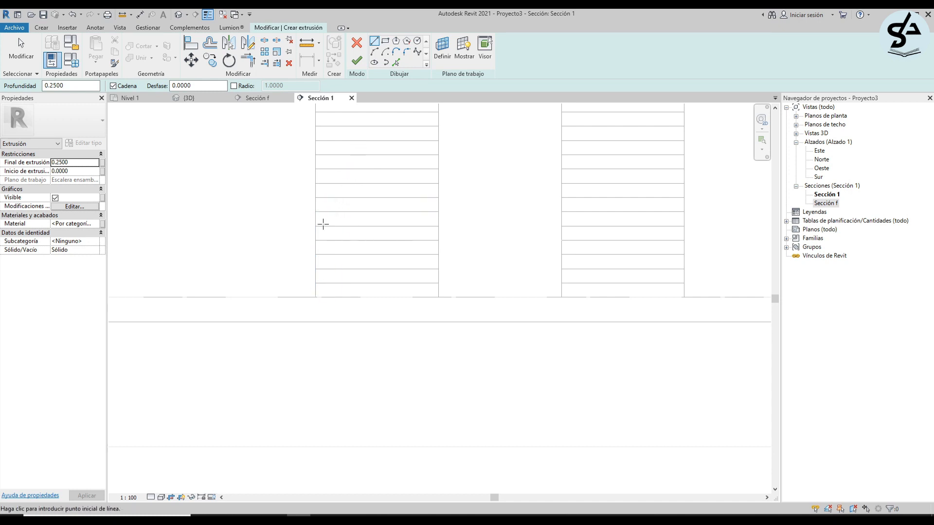
{"action": "left_click", "coordinate": [316, 284]}
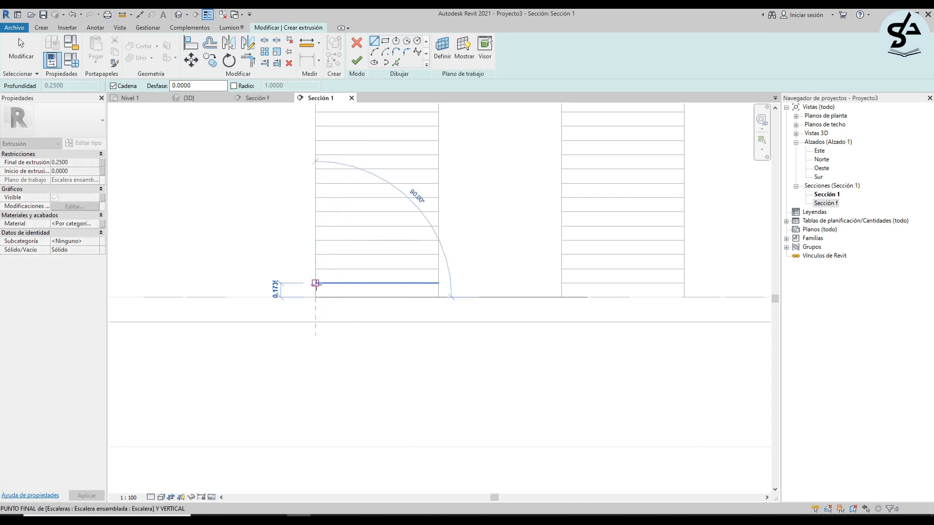
{"action": "left_click", "coordinate": [439, 283]}
{"action": "left_click", "coordinate": [438, 297]}
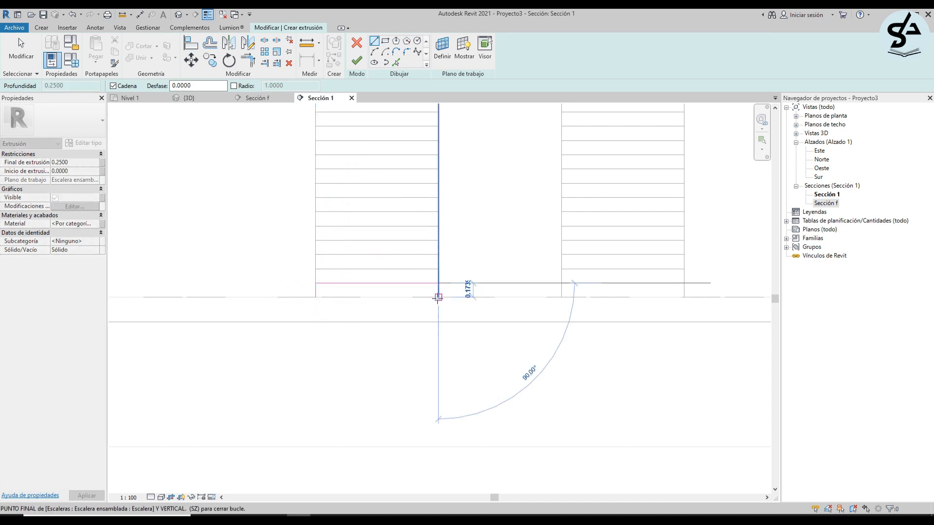
{"action": "scroll", "coordinate": [426, 291], "scroll_direction": "up", "scroll_amount": 2}
{"action": "scroll", "coordinate": [427, 291], "scroll_direction": "up", "scroll_amount": 1}
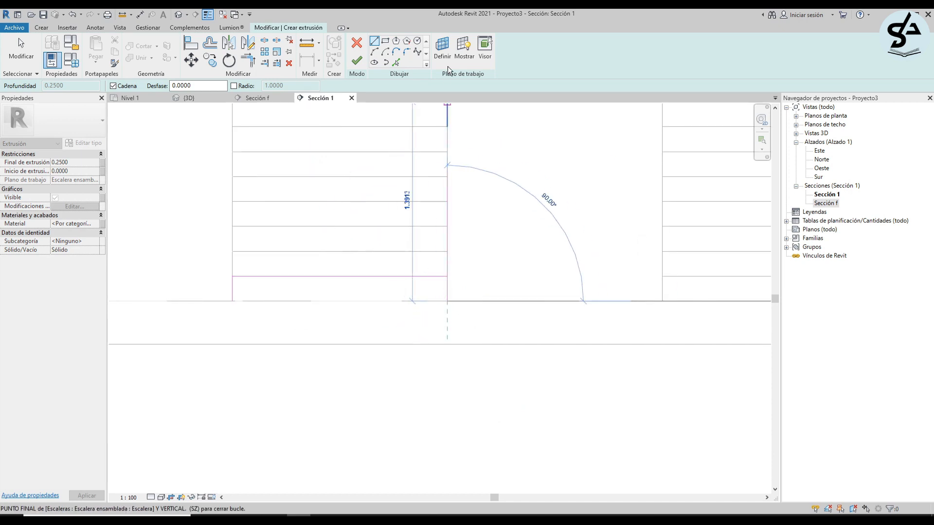
{"action": "key", "text": "Escape"}
{"action": "key", "text": "Escape"}
Draw an arc of about 0.08 m radius across the upper right corner of the riser outline.
{"action": "left_click", "coordinate": [374, 52]}
{"action": "scroll", "coordinate": [448, 277], "scroll_direction": "up", "scroll_amount": 3}
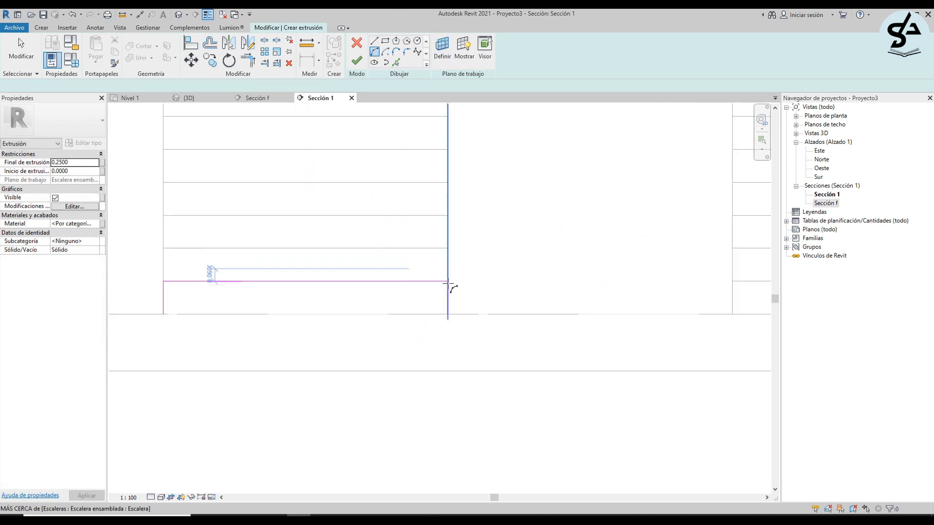
{"action": "left_click", "coordinate": [448, 308]}
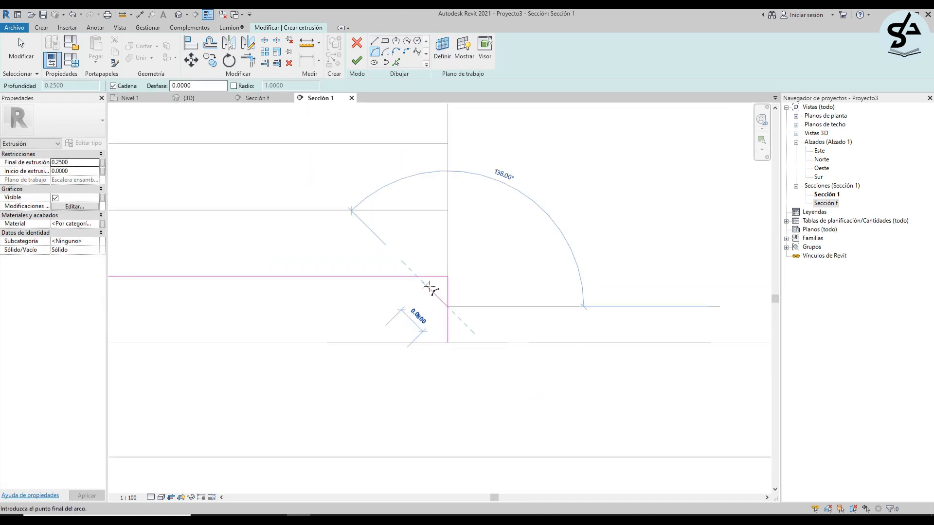
{"action": "left_click", "coordinate": [424, 278]}
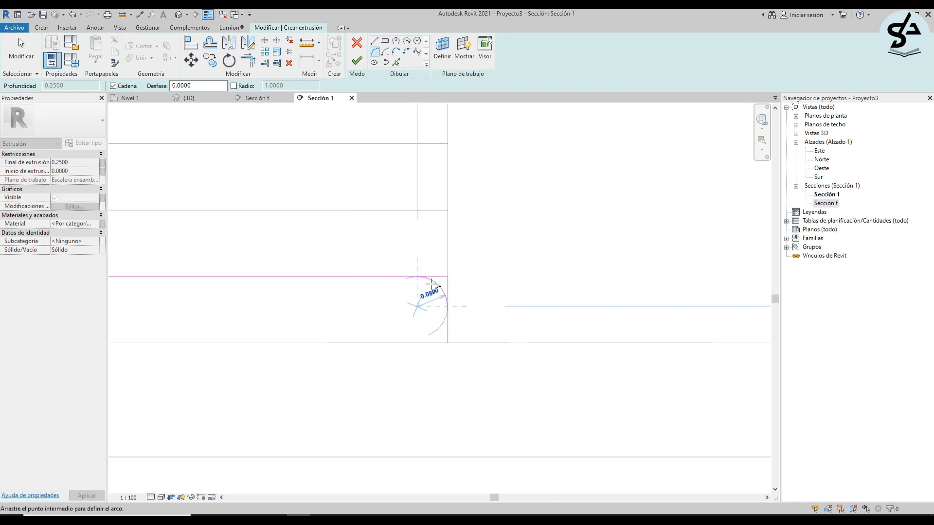
{"action": "scroll", "coordinate": [424, 287], "scroll_direction": "up", "scroll_amount": 4}
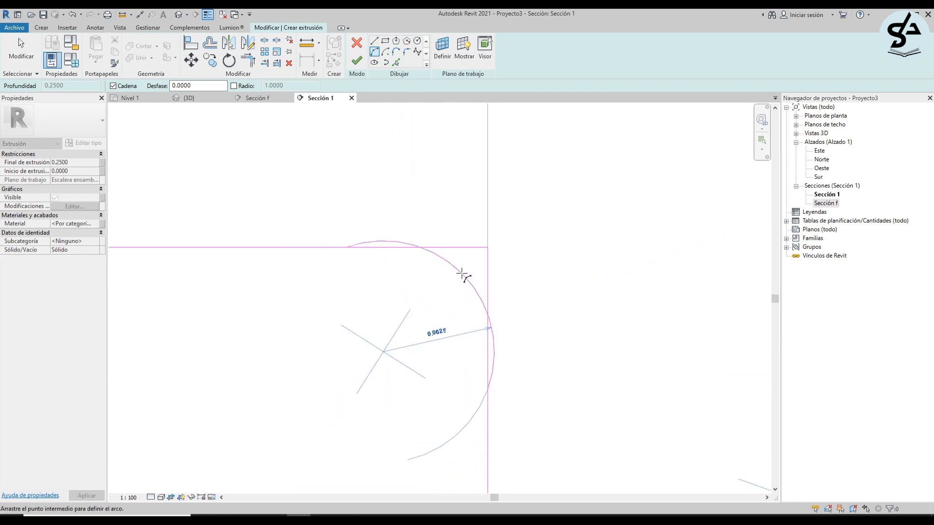
{"action": "left_click", "coordinate": [455, 282]}
{"action": "scroll", "coordinate": [430, 302], "scroll_direction": "down", "scroll_amount": 2}
{"action": "middle_click_drag", "start_coordinate": [438, 306], "coordinate": [513, 264]}
{"action": "scroll", "coordinate": [514, 264], "scroll_direction": "down", "scroll_amount": 1}
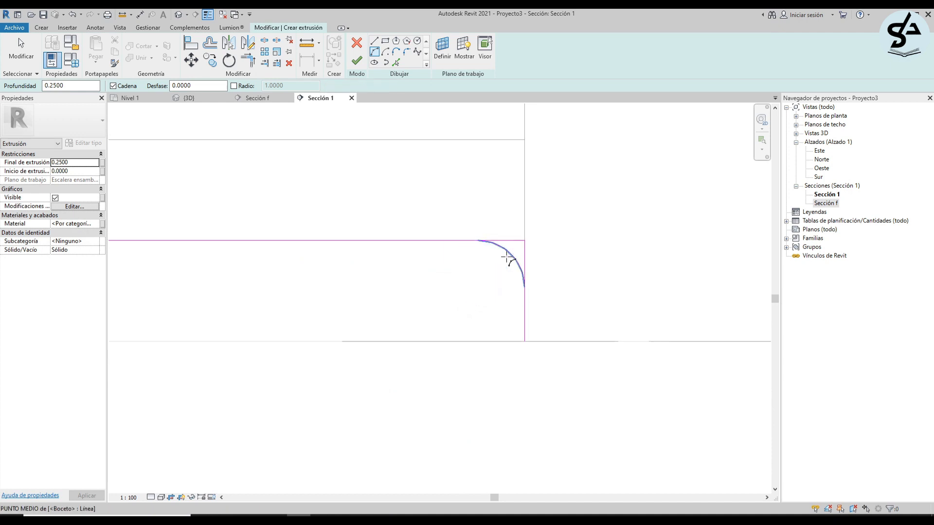
{"action": "key", "text": "Escape"}
{"action": "key", "text": "Escape"}
Mirror the corner arc to the opposite corner about a vertical axis through the riser's midpoint.
{"action": "key", "text": "d"}
{"action": "key", "text": "m"}
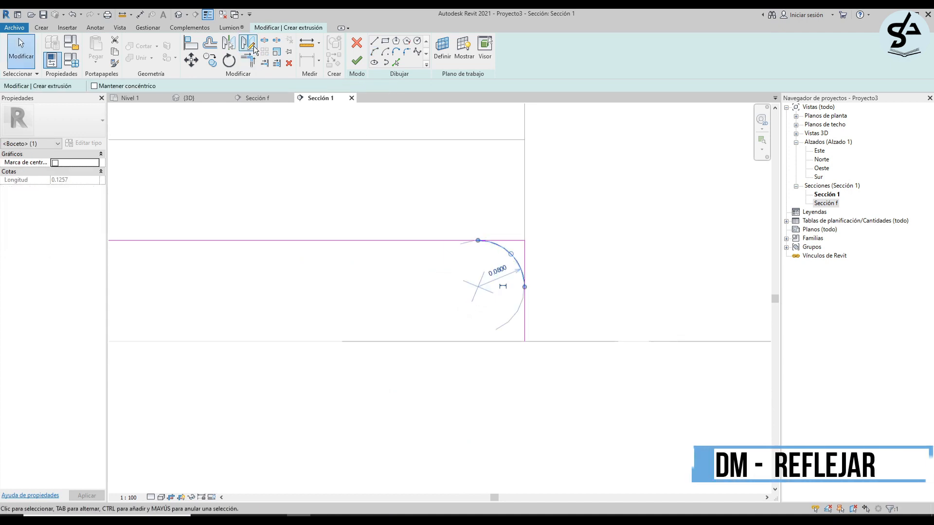
{"action": "scroll", "coordinate": [414, 217], "scroll_direction": "down", "scroll_amount": 2}
{"action": "scroll", "coordinate": [372, 230], "scroll_direction": "down", "scroll_amount": 2}
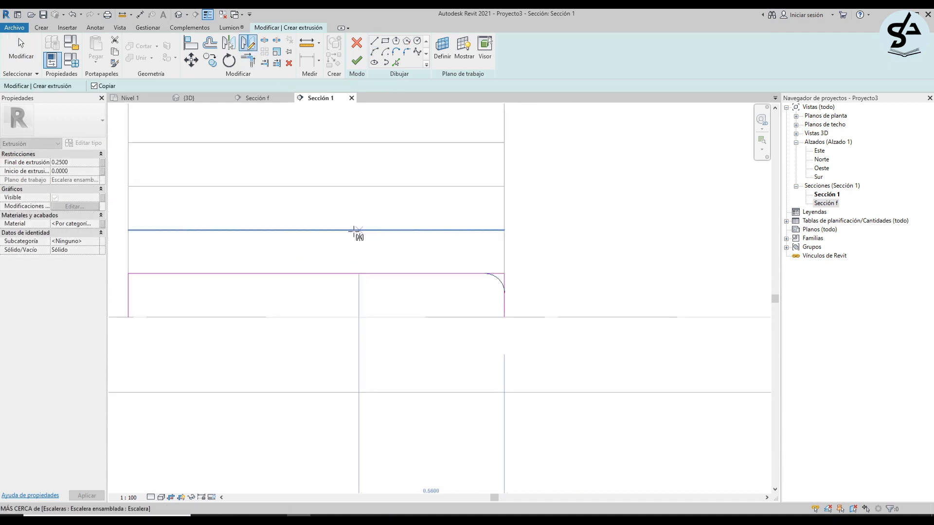
{"action": "left_click", "coordinate": [316, 229]}
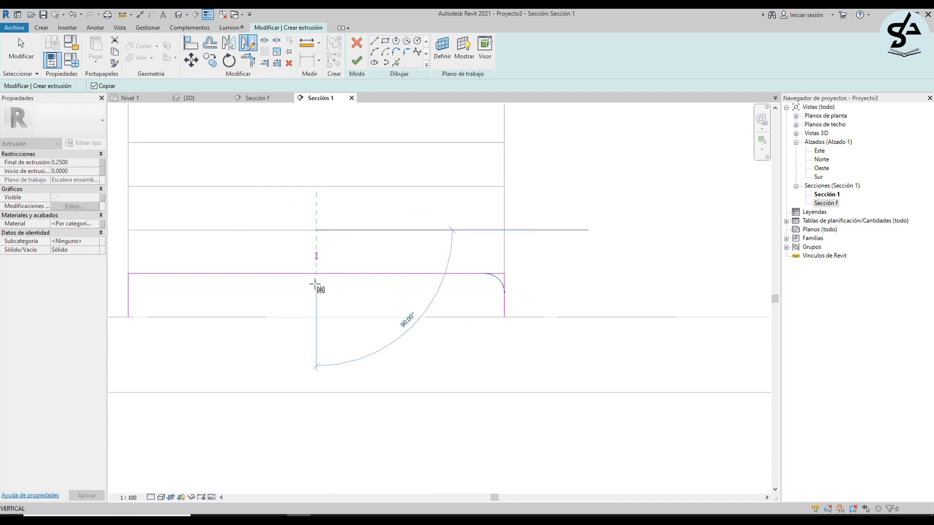
{"action": "left_click", "coordinate": [316, 360]}
{"action": "key", "text": "Escape"}
Trim the top and side lines to both corner arcs to leave a rounded step outline.
{"action": "key", "text": "t"}
{"action": "key", "text": "r"}
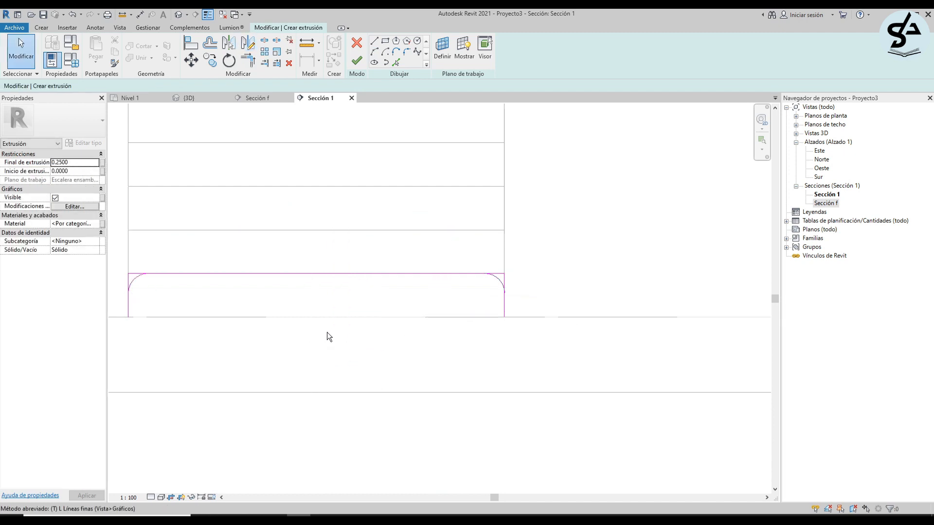
{"action": "left_click", "coordinate": [190, 274]}
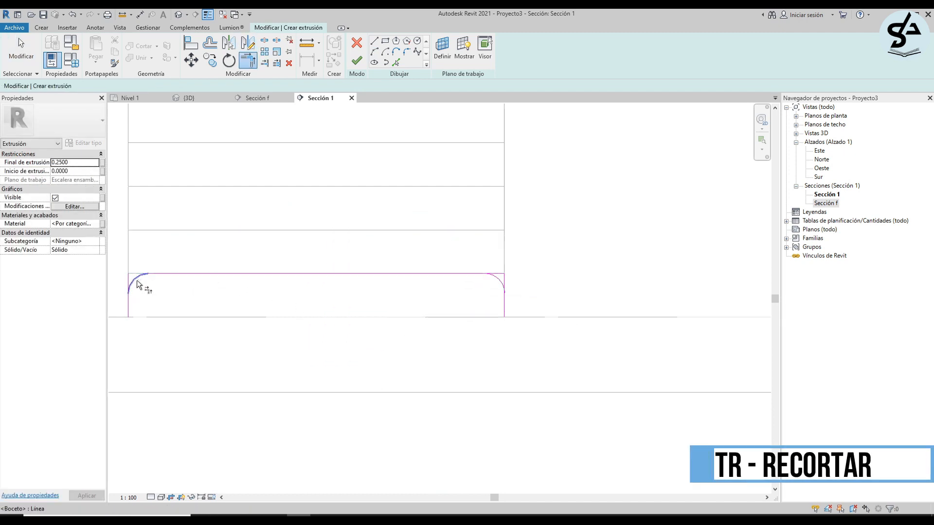
{"action": "left_click", "coordinate": [131, 300]}
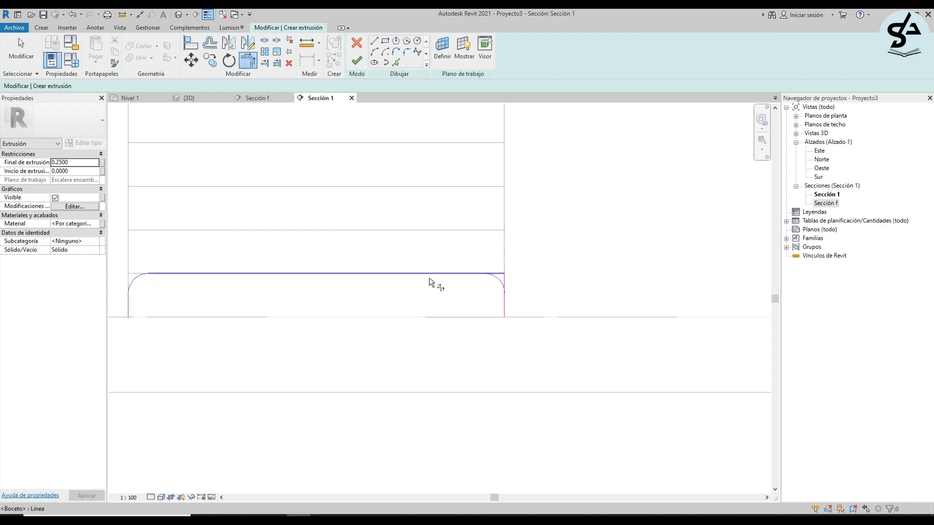
{"action": "left_click", "coordinate": [498, 289]}
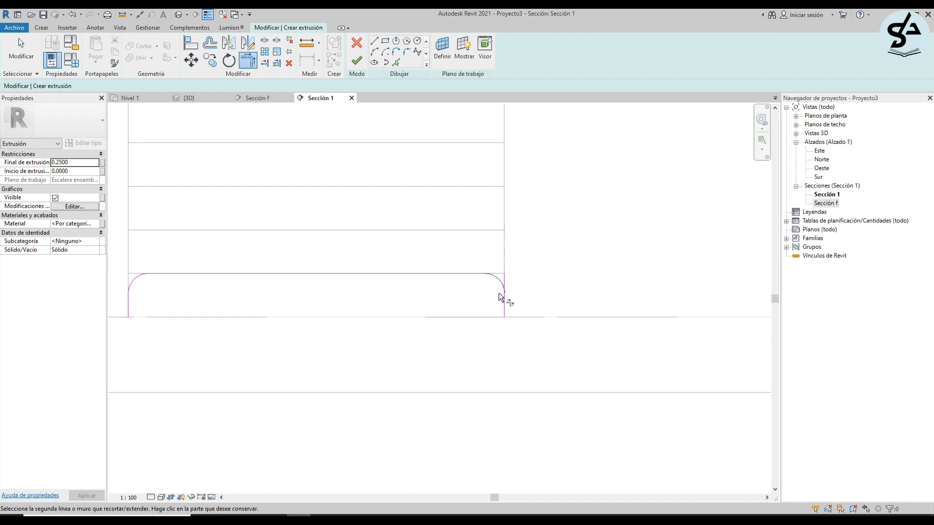
{"action": "middle_click_drag", "start_coordinate": [419, 284], "coordinate": [478, 282]}
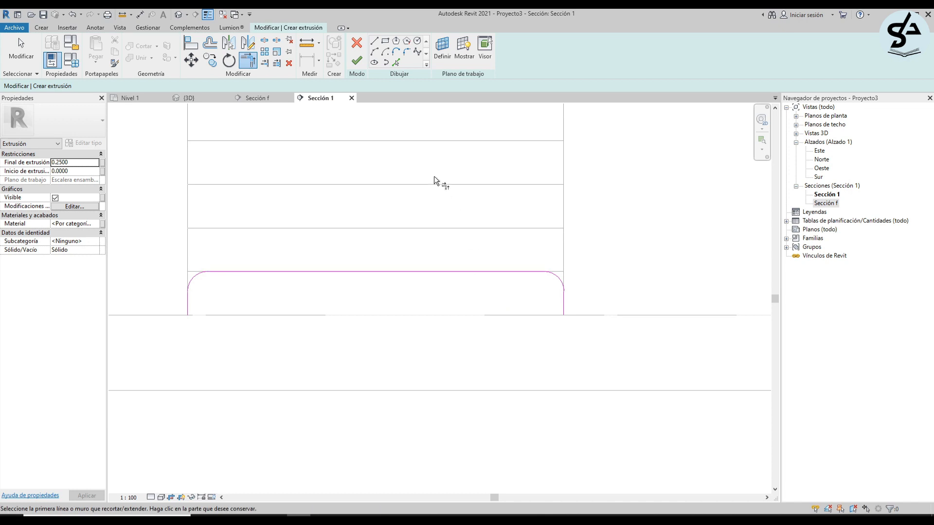
{"action": "key", "text": "Escape"}
Offset a copy of the whole rounded step outline inward by 0.05 m.
{"action": "left_click", "coordinate": [204, 47]}
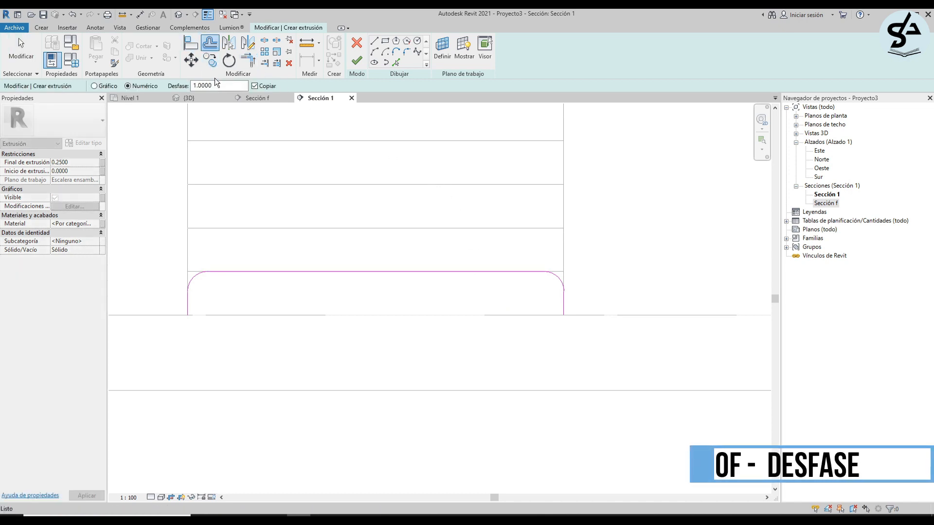
{"action": "type", "text": ".05"}
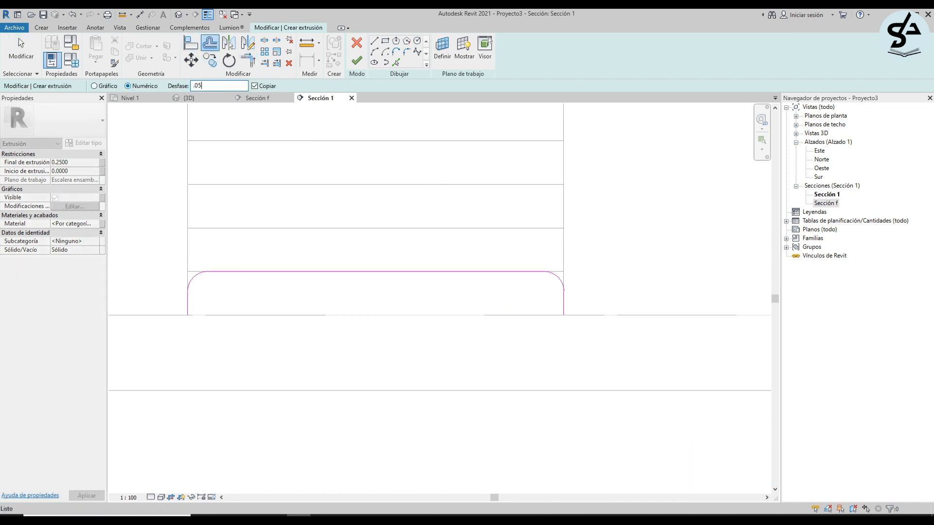
{"action": "key", "text": "Return"}
{"action": "left_click", "coordinate": [227, 277]}
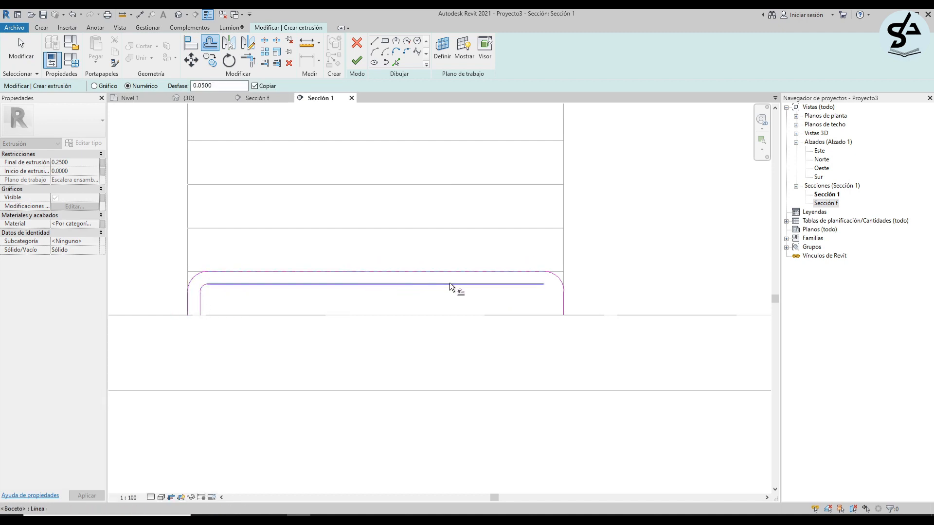
{"action": "left_click", "coordinate": [559, 288]}
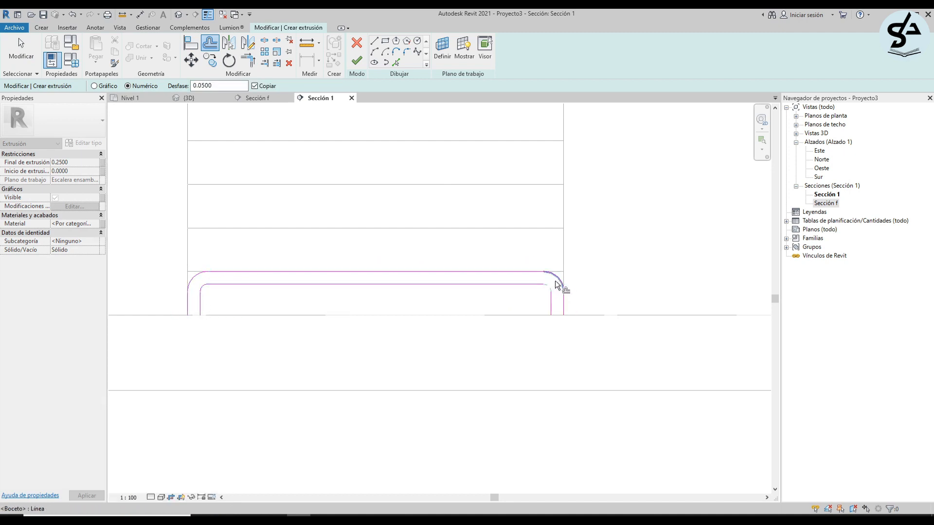
{"action": "key", "text": "Escape"}
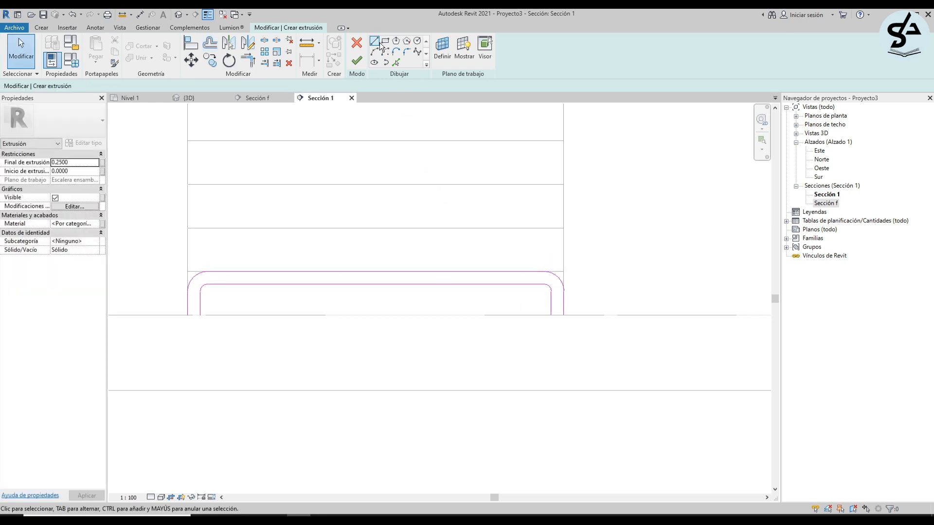
Draw short lines at floor level joining the inner and outer outlines to close both legs of the step profile.
{"action": "left_click", "coordinate": [374, 41]}
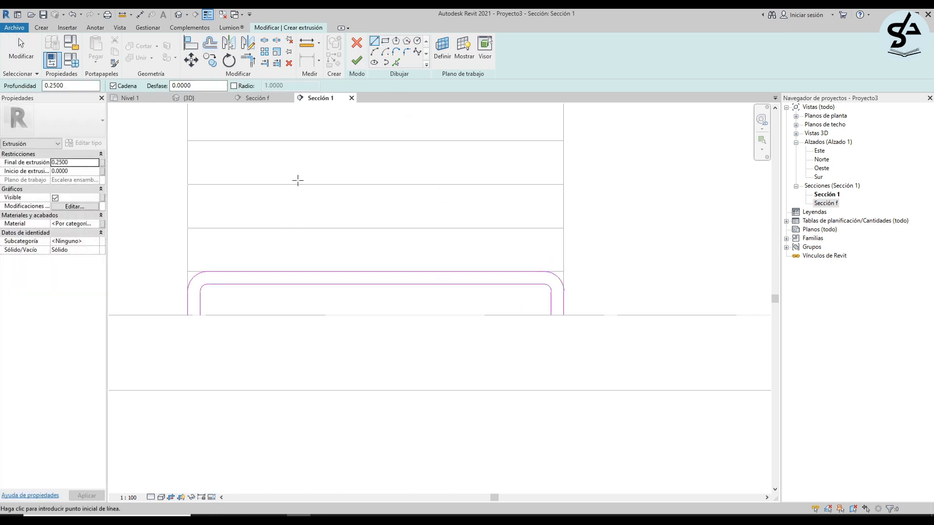
{"action": "left_click", "coordinate": [190, 316]}
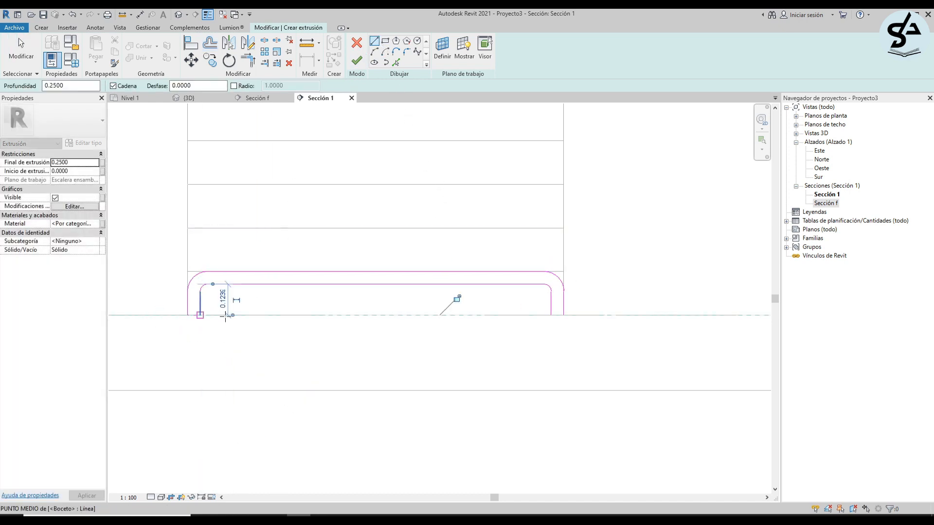
{"action": "left_click", "coordinate": [548, 316]}
{"action": "left_click", "coordinate": [562, 315]}
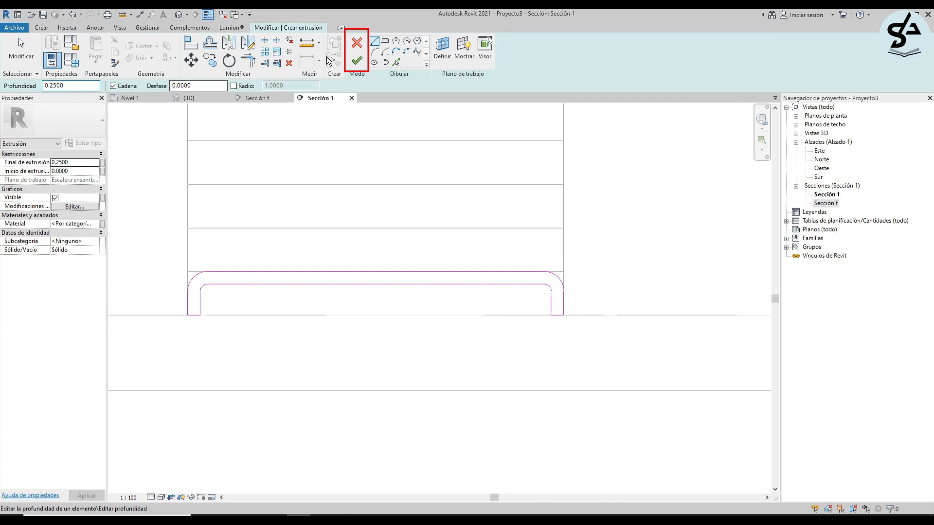
Finish the step profile sketch and set the extrusion end to -0.30 m.
{"action": "left_click", "coordinate": [357, 60]}
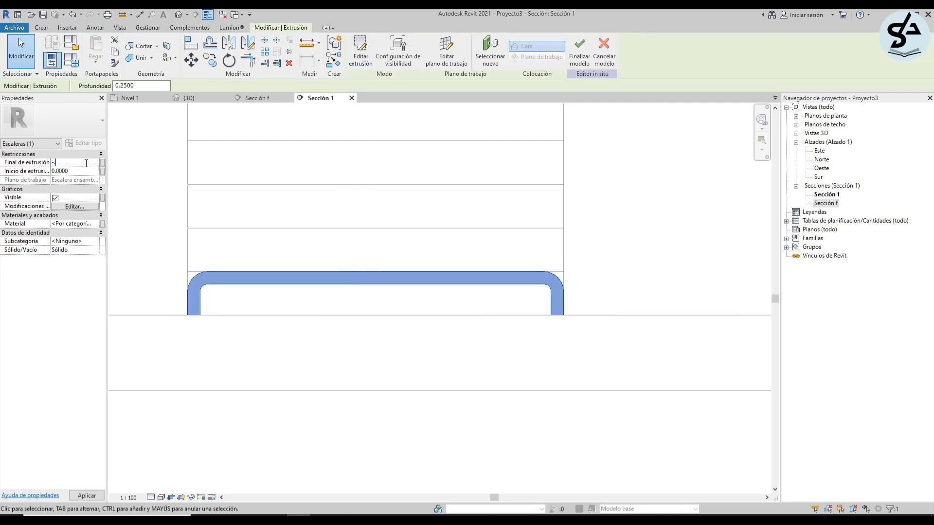
{"action": "key", "text": "Return"}
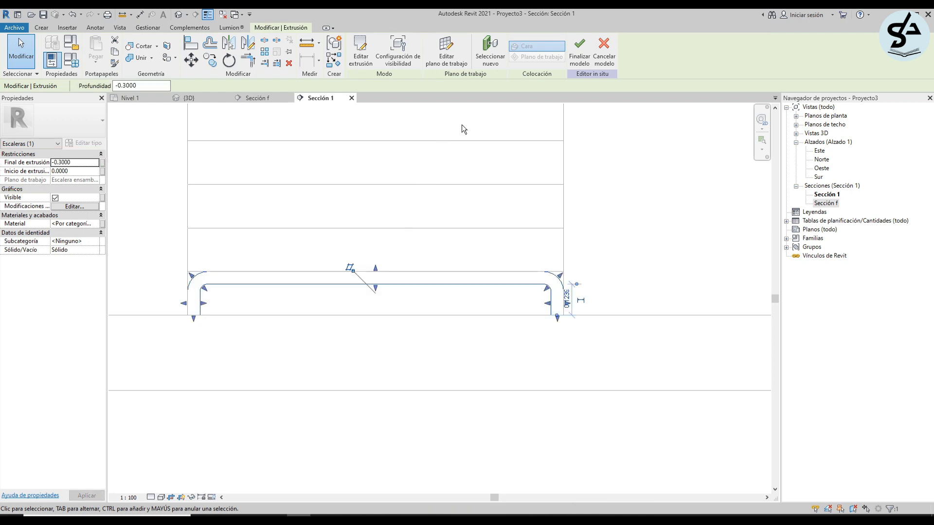
{"action": "left_click", "coordinate": [436, 258]}
{"action": "scroll", "coordinate": [435, 260], "scroll_direction": "down", "scroll_amount": 1}
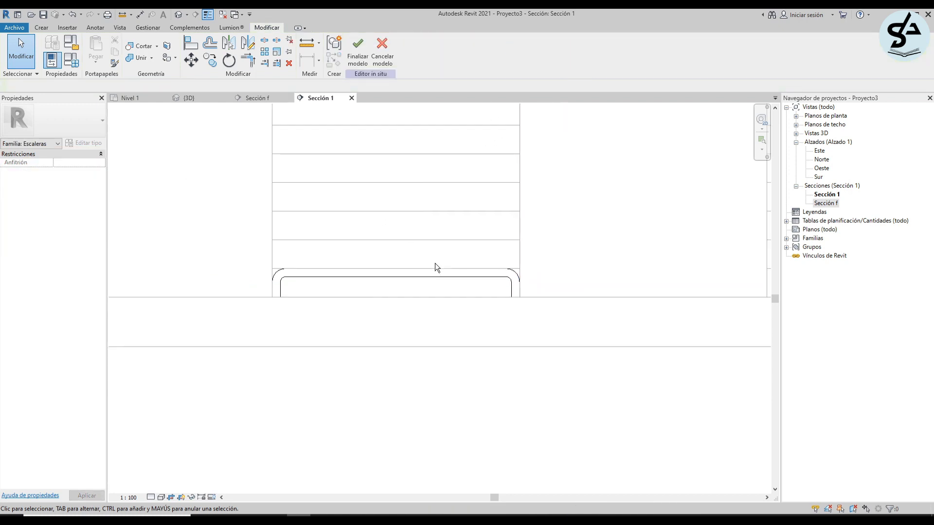
Examine the extruded first step against the guide stair in the 3D view.
{"action": "key", "text": "3"}
{"action": "key", "text": "d"}
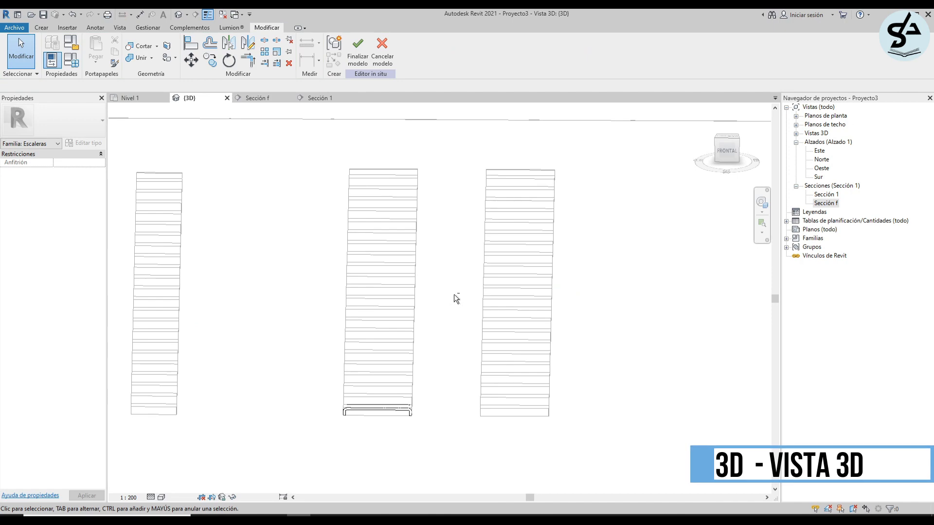
{"action": "middle_click_drag", "start_coordinate": [454, 296], "coordinate": [334, 283], "text": "shift"}
{"action": "scroll", "coordinate": [334, 283], "scroll_direction": "up", "scroll_amount": 5}
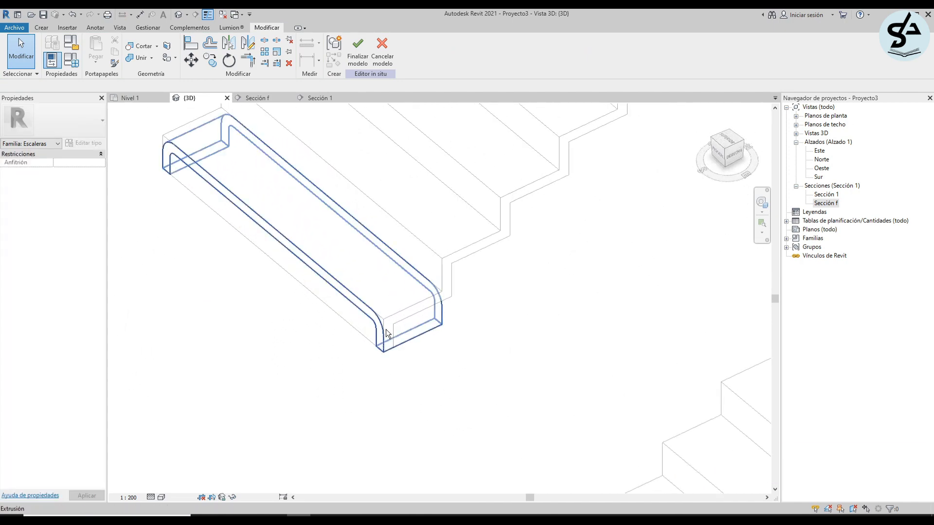
{"action": "left_click", "coordinate": [388, 333]}
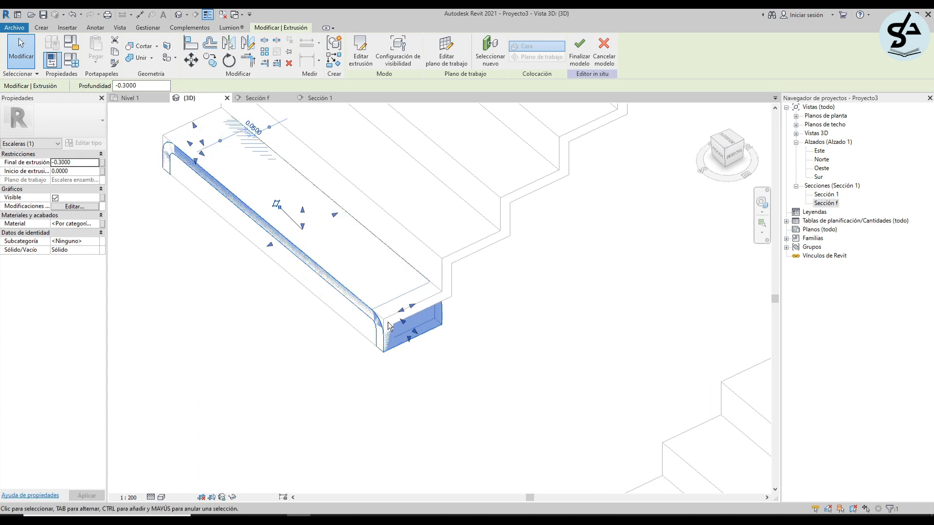
{"action": "key", "text": "Escape"}
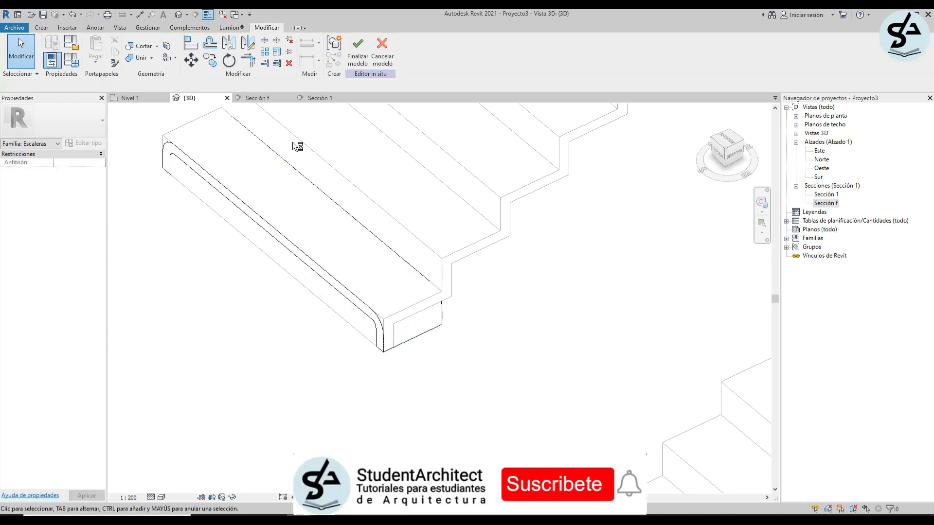
In Sección f, make three unconstrained multiple copies of the step extrusion, snapping each to the next tread corner up the run.
{"action": "left_click", "coordinate": [260, 99]}
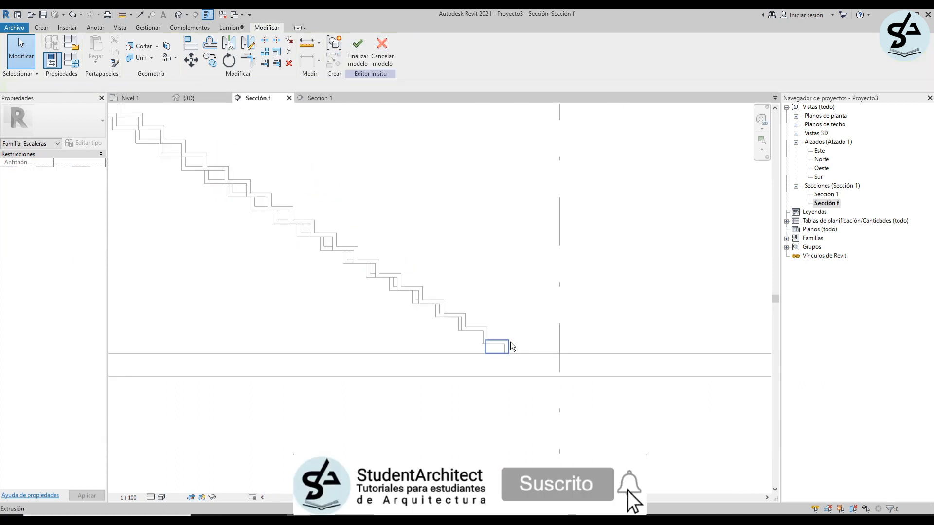
{"action": "scroll", "coordinate": [498, 353], "scroll_direction": "up", "scroll_amount": 3}
{"action": "left_click", "coordinate": [501, 342]}
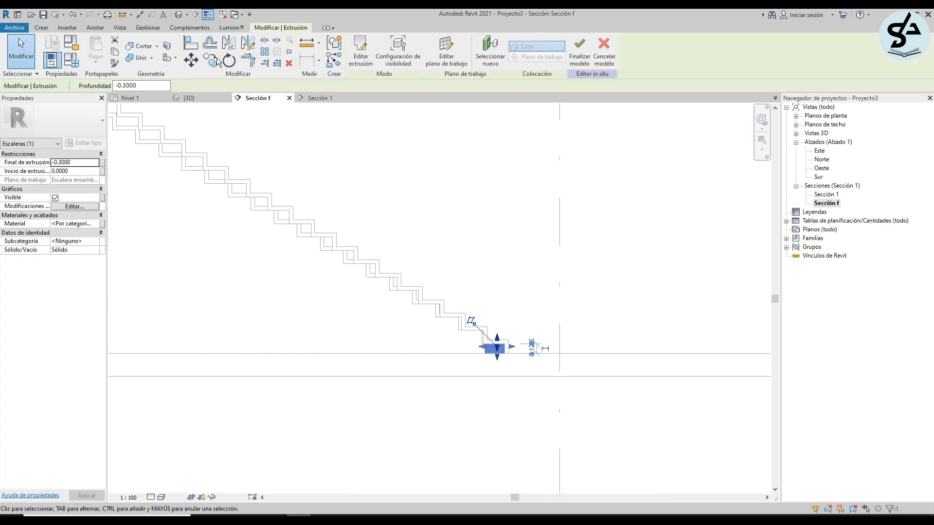
{"action": "key", "text": "c"}
{"action": "key", "text": "o"}
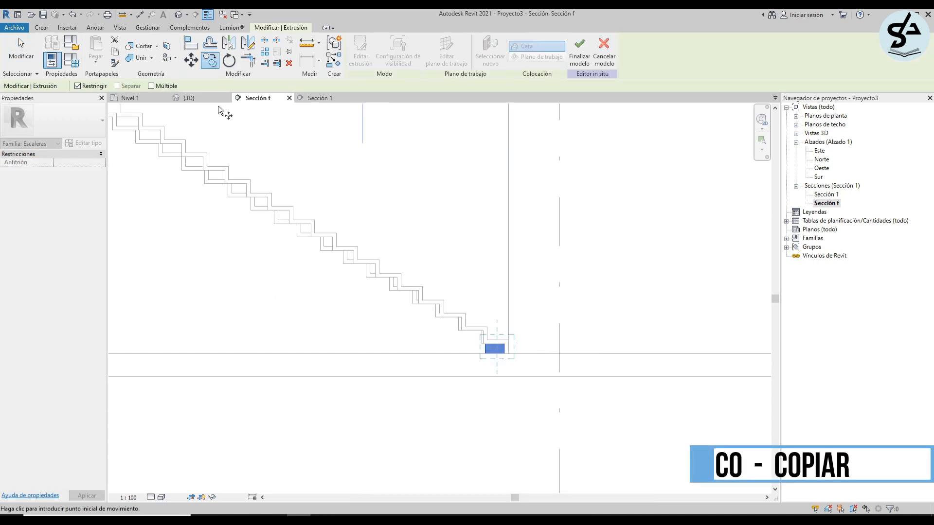
{"action": "left_click", "coordinate": [80, 87]}
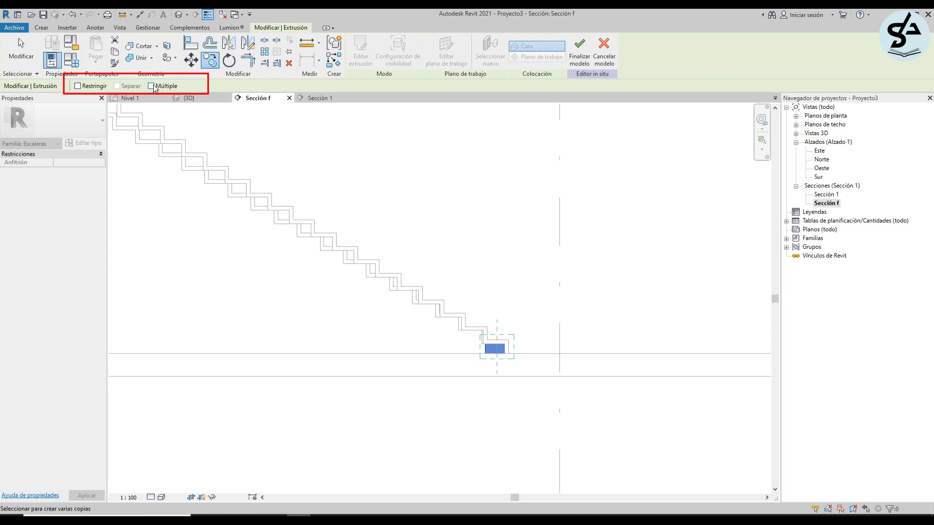
{"action": "left_click", "coordinate": [151, 86]}
{"action": "scroll", "coordinate": [506, 331], "scroll_direction": "up", "scroll_amount": 4}
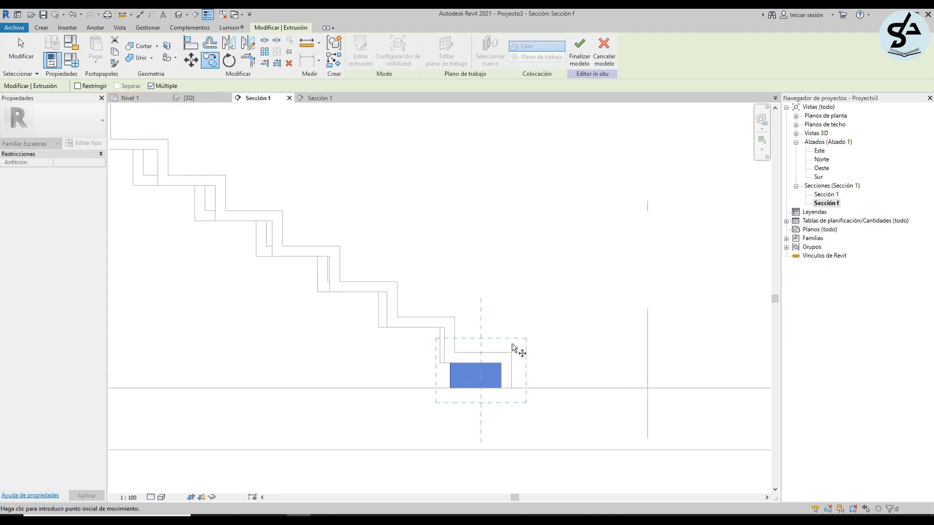
{"action": "left_click", "coordinate": [514, 354]}
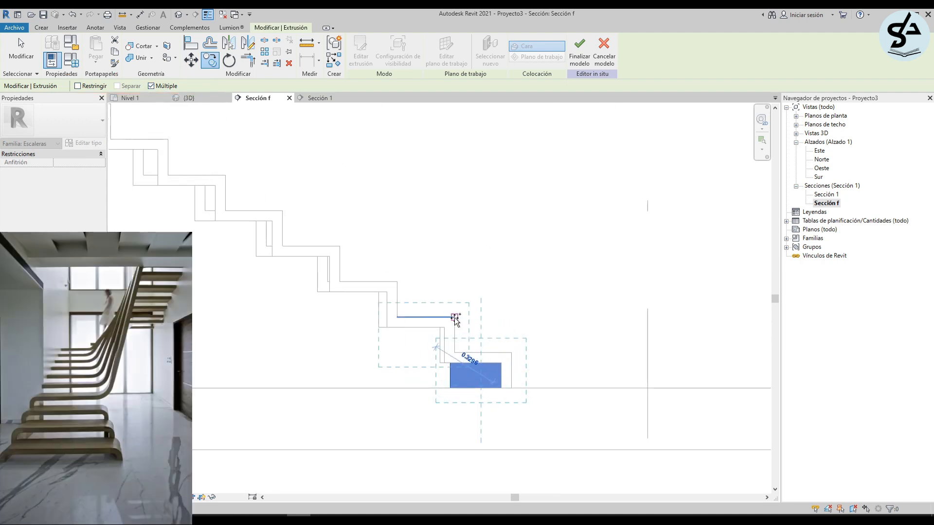
{"action": "left_click", "coordinate": [455, 317]}
{"action": "left_click", "coordinate": [398, 282]}
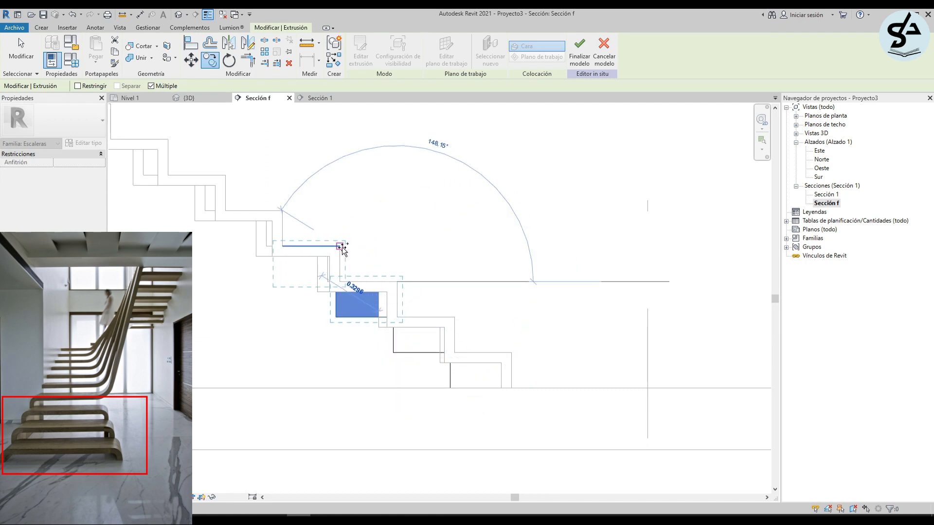
{"action": "left_click", "coordinate": [341, 246]}
{"action": "key", "text": "Escape"}
{"action": "key", "text": "Escape"}
Stretch the legs of the second and third step extrusions down to the Nivel 1 floor line.
{"action": "left_click", "coordinate": [419, 358]}
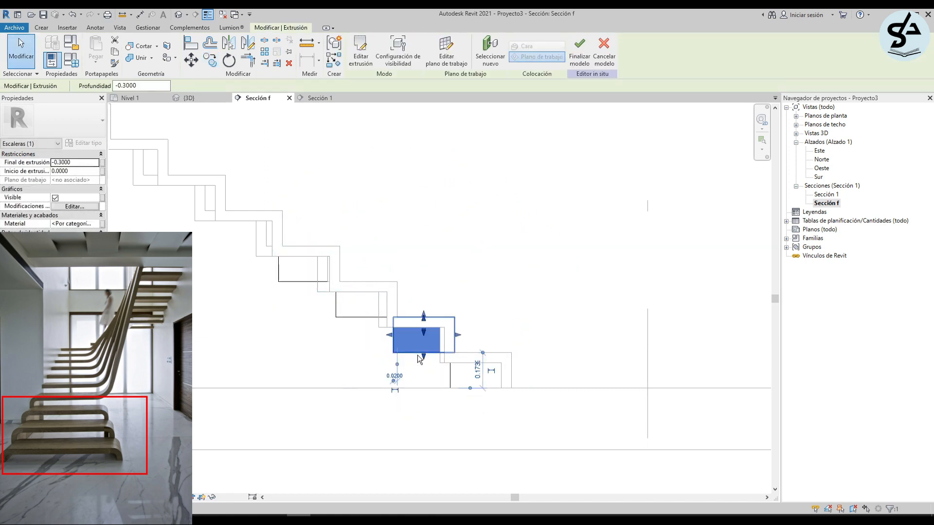
{"action": "left_click_drag", "start_coordinate": [424, 356], "coordinate": [424, 389]}
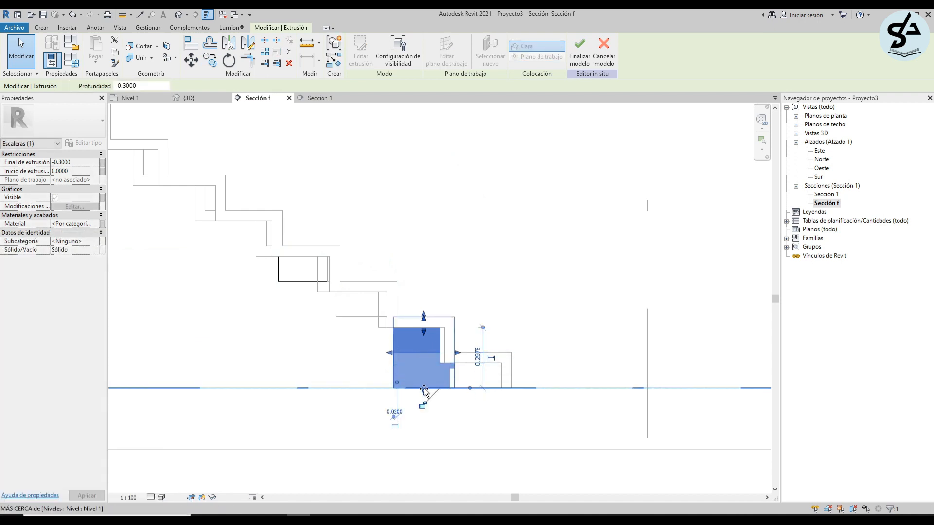
{"action": "left_click", "coordinate": [361, 318]}
{"action": "left_click_drag", "start_coordinate": [367, 322], "coordinate": [371, 391]}
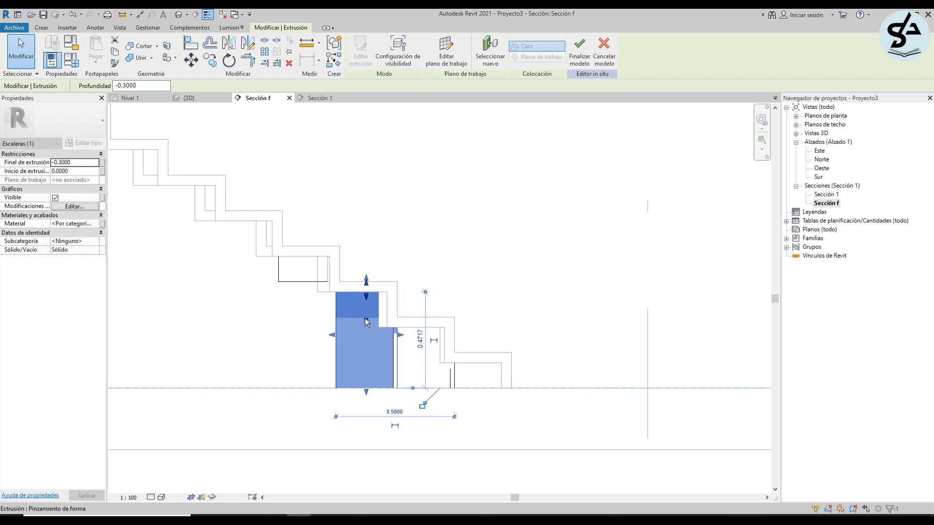
{"action": "left_click", "coordinate": [309, 162]}
Edit the fourth step's extrusion sketch in Sección 1 and delete its corner arcs and legs, keeping the two long horizontal lines.
{"action": "left_click", "coordinate": [195, 98]}
{"action": "middle_click_drag", "start_coordinate": [357, 312], "coordinate": [444, 394]}
{"action": "double_click", "coordinate": [476, 319]}
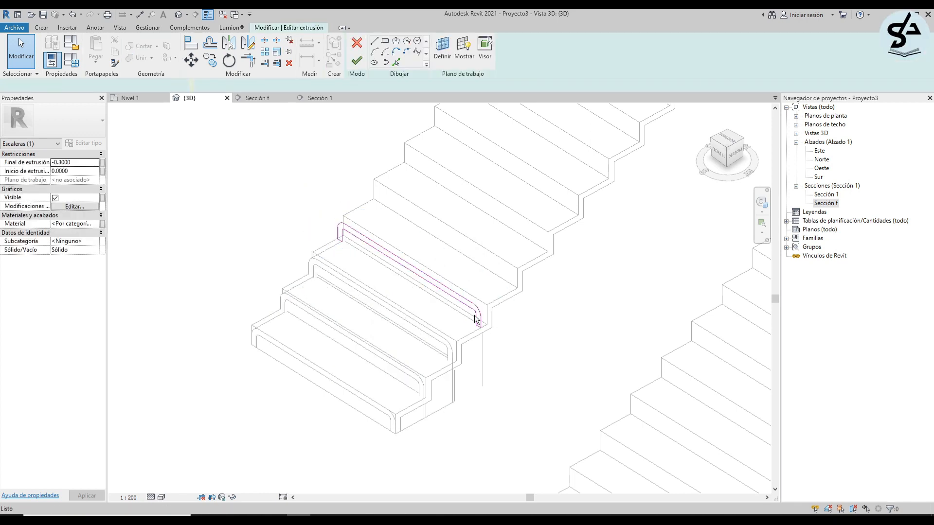
{"action": "left_click", "coordinate": [278, 98]}
{"action": "left_click", "coordinate": [323, 98]}
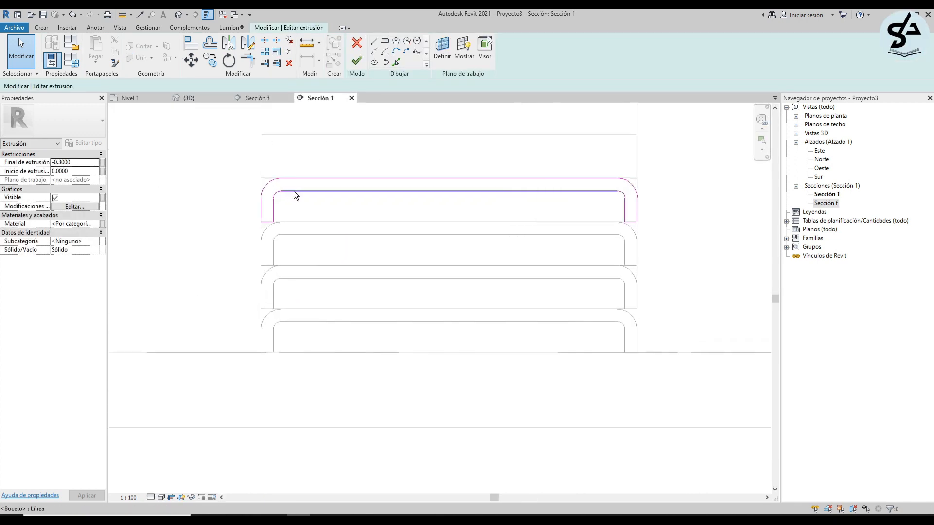
{"action": "left_click_drag", "start_coordinate": [216, 162], "coordinate": [370, 343]}
{"action": "scroll", "coordinate": [370, 324], "scroll_direction": "down", "scroll_amount": 2}
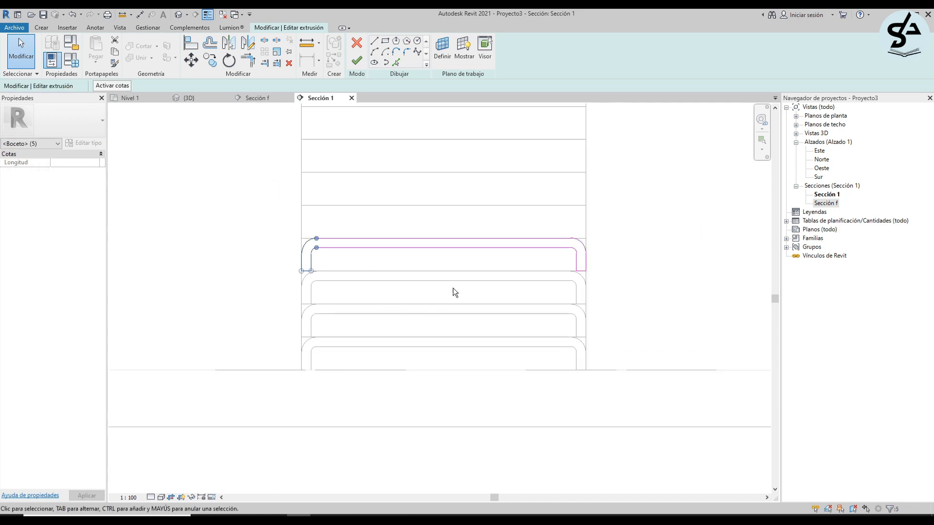
{"action": "key", "text": "Delete"}
{"action": "left_click_drag", "start_coordinate": [589, 294], "coordinate": [603, 305]}
{"action": "key", "text": "Delete"}
Draw a short vertical line on the stair's left edge spanning the thickness between the two horizontal lines.
{"action": "scroll", "coordinate": [462, 306], "scroll_direction": "down", "scroll_amount": 4}
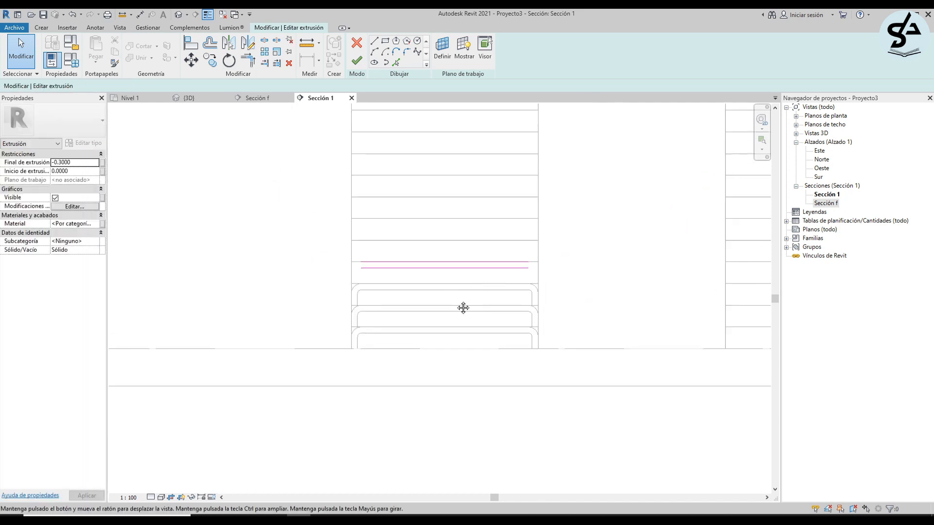
{"action": "middle_click_drag", "start_coordinate": [428, 402], "coordinate": [438, 378]}
{"action": "scroll", "coordinate": [401, 372], "scroll_direction": "up", "scroll_amount": 5}
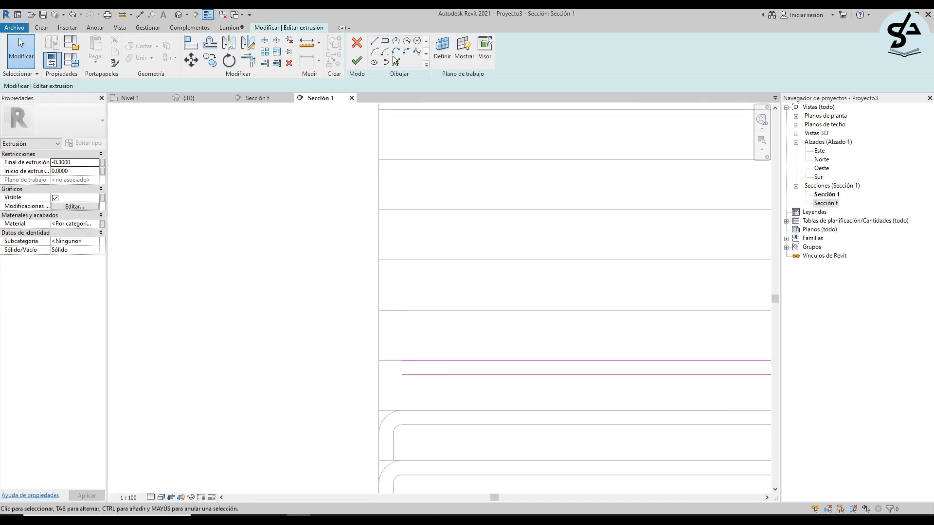
{"action": "left_click", "coordinate": [374, 40]}
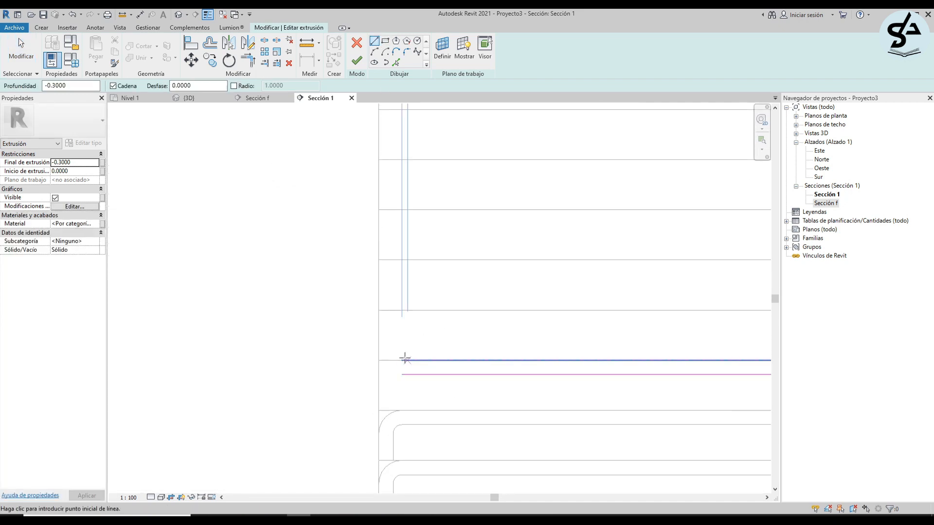
{"action": "left_click", "coordinate": [378, 373]}
{"action": "scroll", "coordinate": [378, 373], "scroll_direction": "down", "scroll_amount": 4}
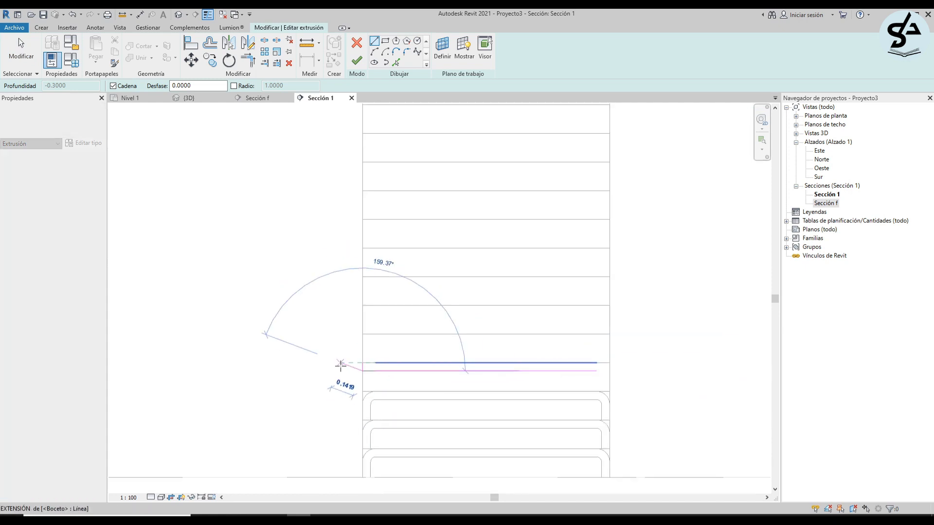
{"action": "key", "text": "Escape"}
{"action": "key", "text": "Escape"}
Trim the two horizontal lines to the short vertical line to close the left end of the fourth step's profile.
{"action": "scroll", "coordinate": [385, 359], "scroll_direction": "up", "scroll_amount": 2}
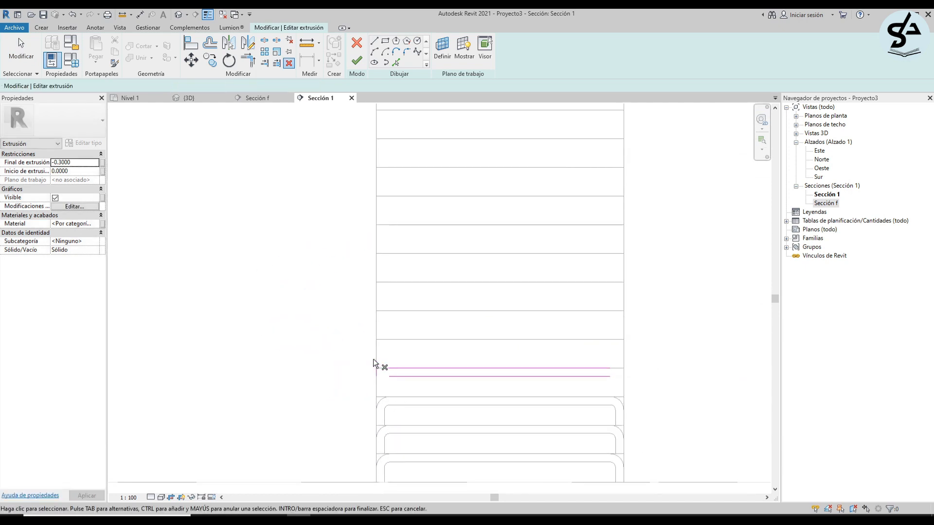
{"action": "key", "text": "t"}
{"action": "key", "text": "r"}
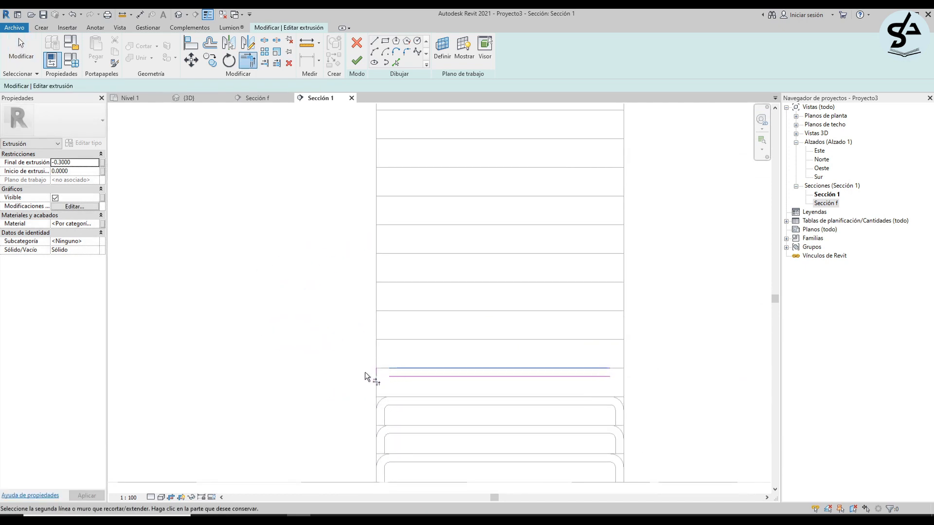
{"action": "left_click", "coordinate": [388, 375]}
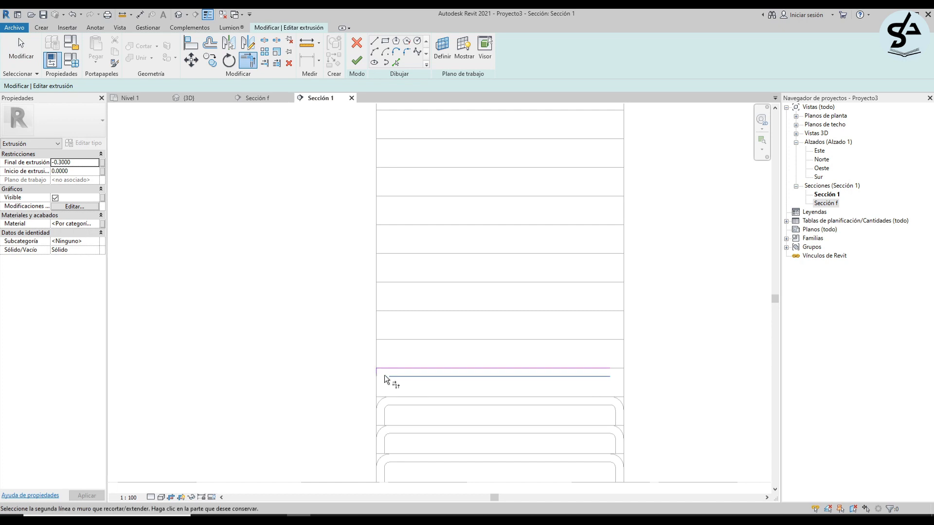
{"action": "left_click", "coordinate": [380, 374]}
{"action": "key", "text": "Escape"}
{"action": "key", "text": "Escape"}
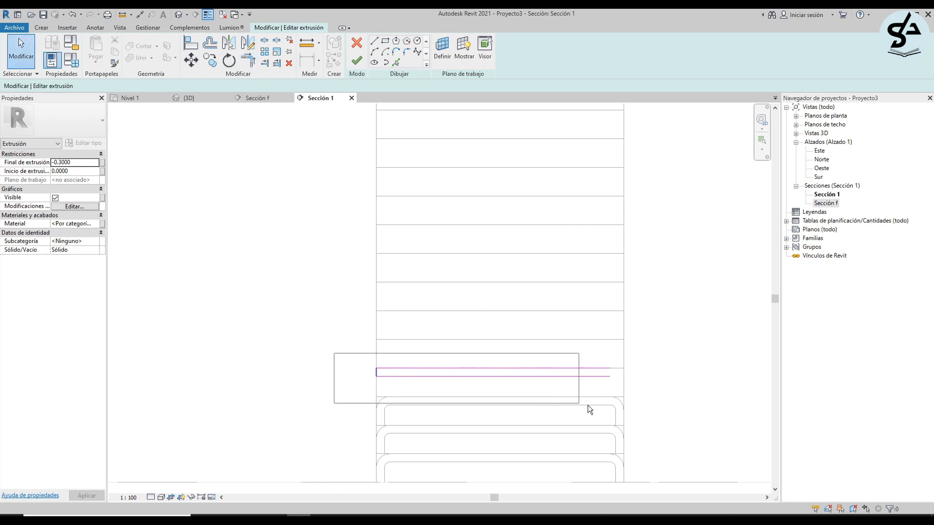
Copy the two horizontal lines and their short end line to the uppermost full tread of the adjacent flight.
{"action": "left_click_drag", "start_coordinate": [588, 405], "coordinate": [635, 407]}
{"action": "middle_click_drag", "start_coordinate": [568, 401], "coordinate": [411, 400]}
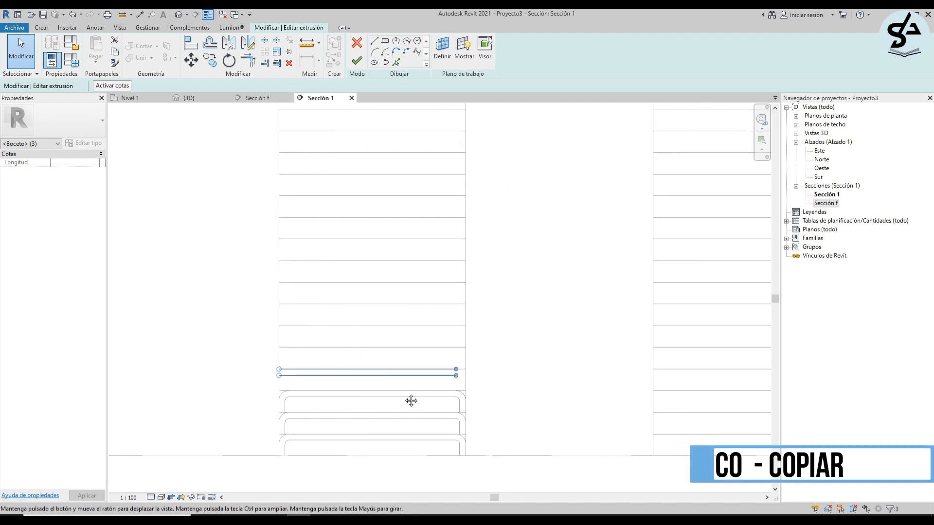
{"action": "scroll", "coordinate": [399, 395], "scroll_direction": "down", "scroll_amount": 2}
{"action": "key", "text": "c"}
{"action": "key", "text": "o"}
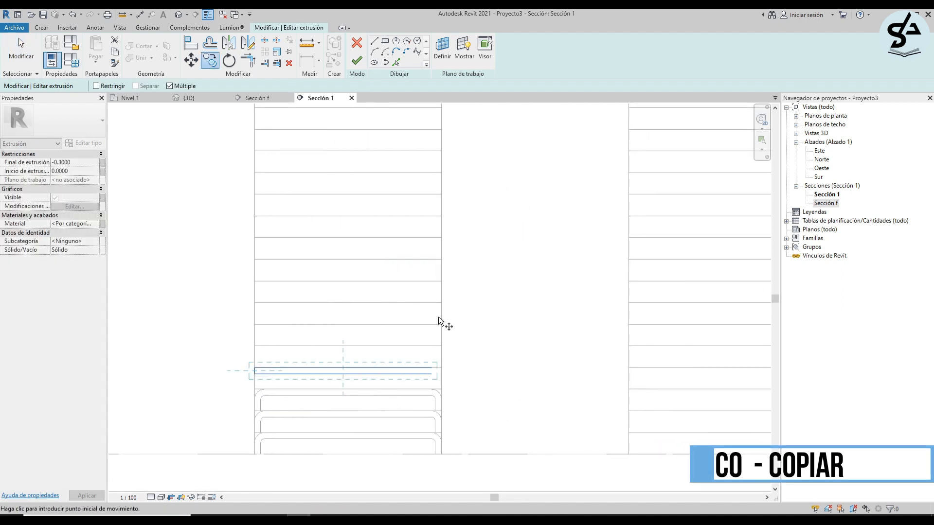
{"action": "left_click", "coordinate": [442, 374]}
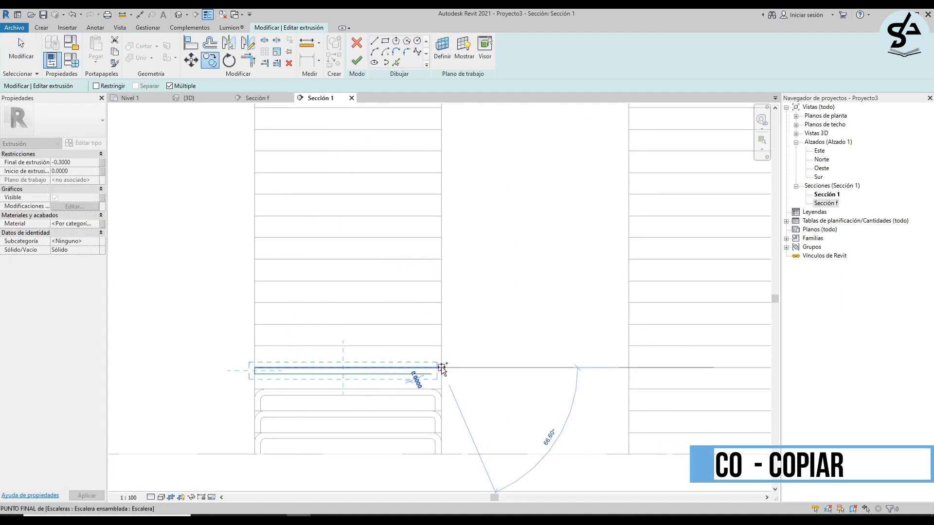
{"action": "scroll", "coordinate": [438, 378], "scroll_direction": "down", "scroll_amount": 3}
{"action": "scroll", "coordinate": [565, 243], "scroll_direction": "up", "scroll_amount": 4}
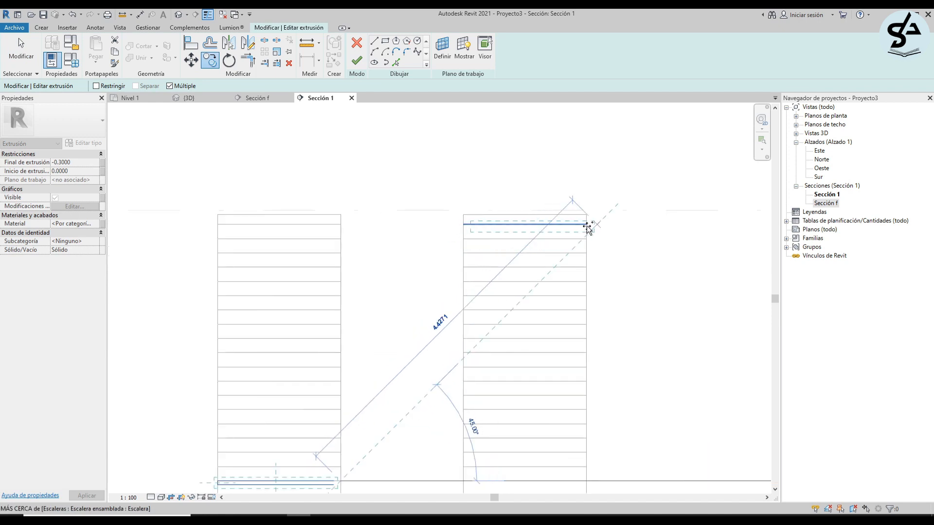
{"action": "key", "text": "Escape"}
{"action": "scroll", "coordinate": [598, 214], "scroll_direction": "down", "scroll_amount": 1}
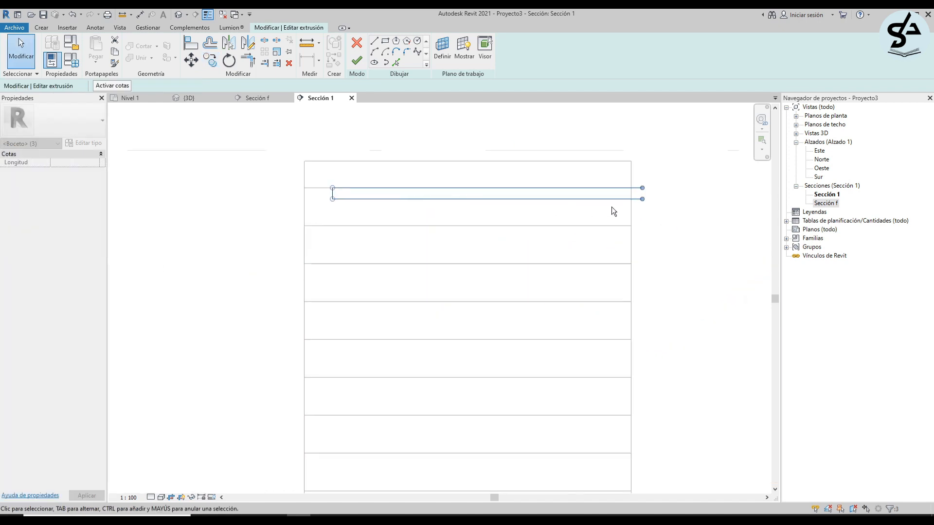
Remove the copied short end line and stretch both copied horizontal lines across the flight's full width of 1.5.
{"action": "key", "text": "Escape"}
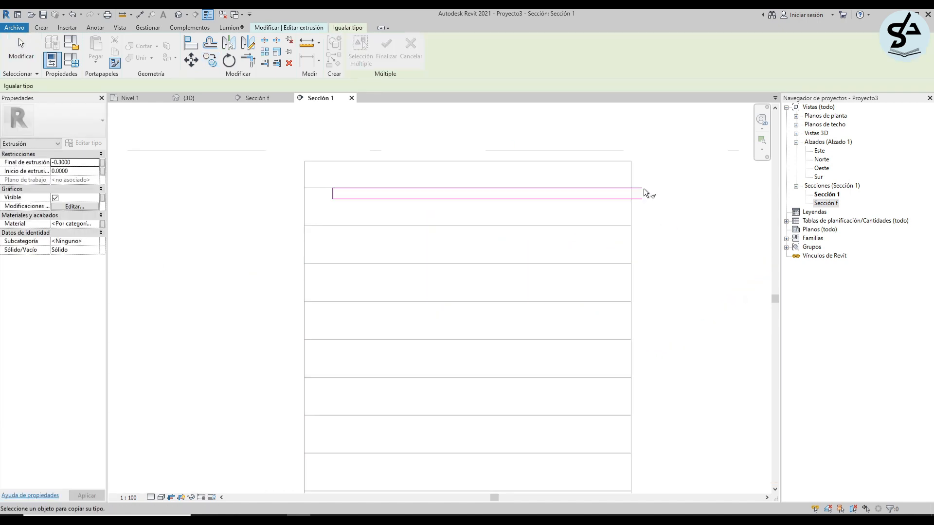
{"action": "scroll", "coordinate": [340, 187], "scroll_direction": "up", "scroll_amount": 1}
{"action": "left_click", "coordinate": [346, 205]}
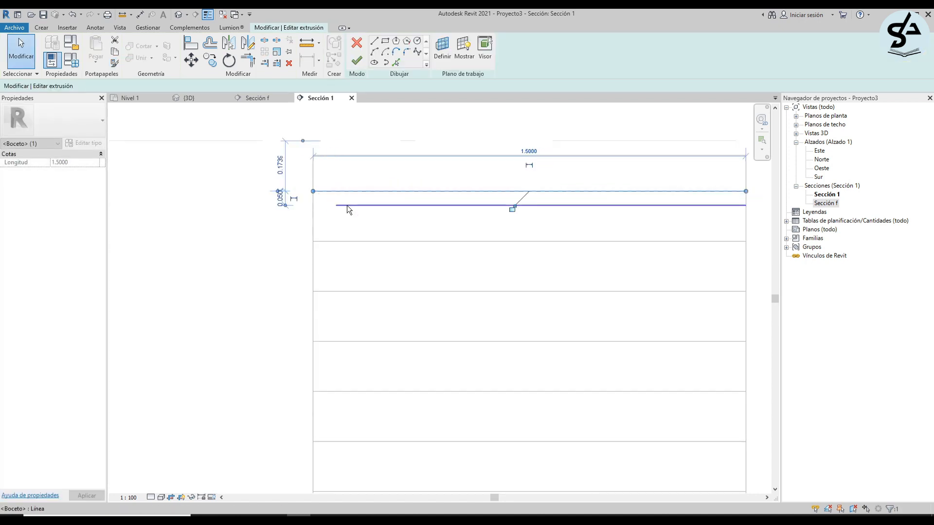
{"action": "key", "text": "Escape"}
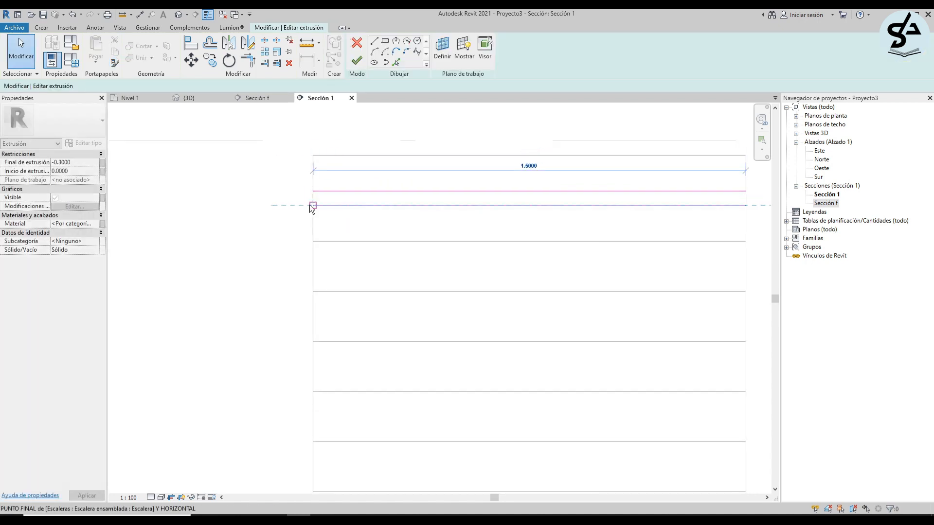
{"action": "scroll", "coordinate": [354, 228], "scroll_direction": "down", "scroll_amount": 4}
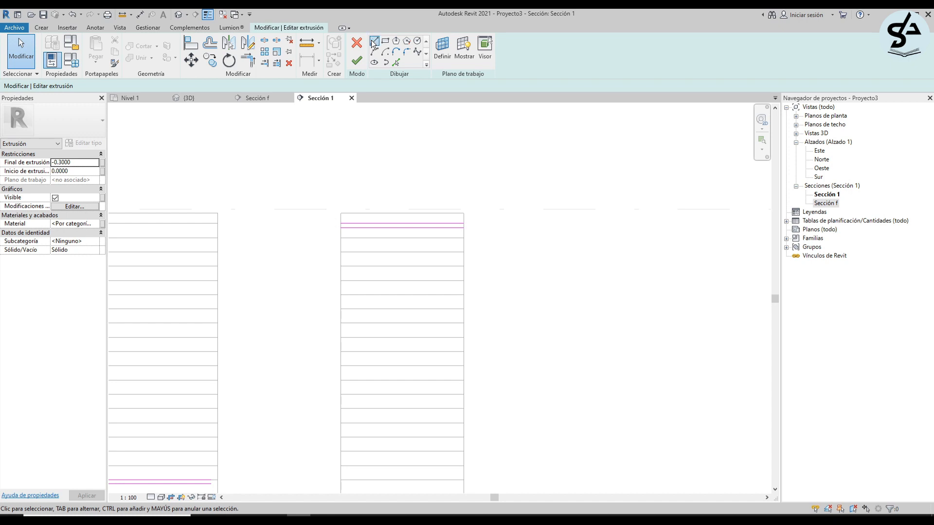
Draw a diagonal line from the left end of the copied upper line down to the first flight's fourth tread corner.
{"action": "left_click", "coordinate": [341, 223]}
{"action": "scroll", "coordinate": [287, 239], "scroll_direction": "down", "scroll_amount": 4}
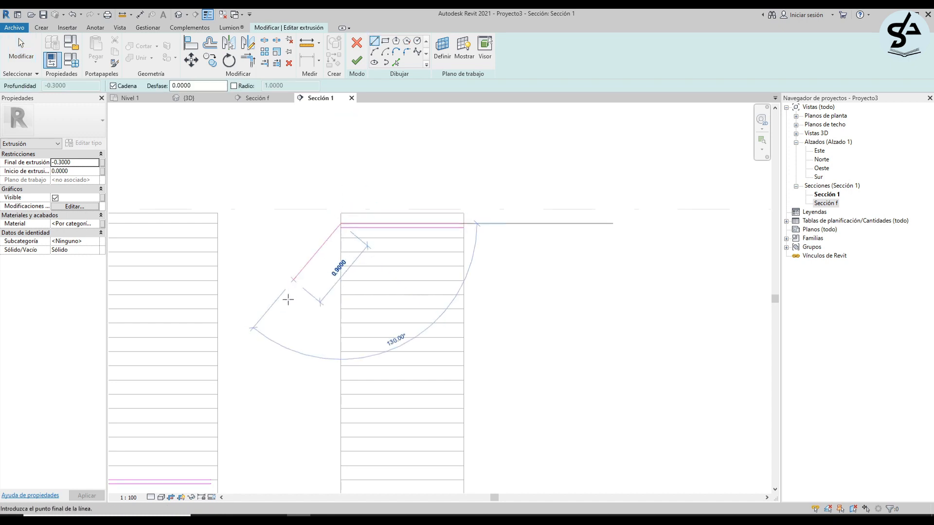
{"action": "scroll", "coordinate": [459, 339], "scroll_direction": "up", "scroll_amount": 5}
{"action": "scroll", "coordinate": [460, 340], "scroll_direction": "up", "scroll_amount": 1}
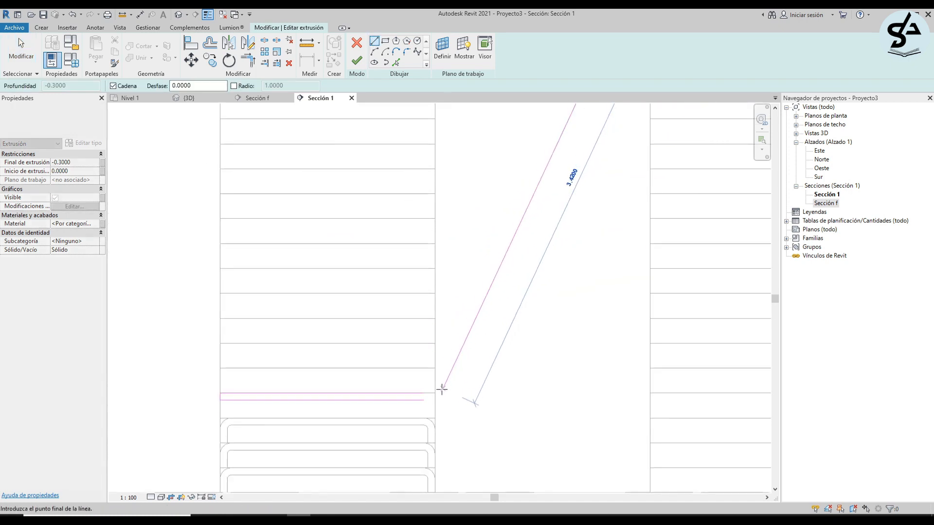
{"action": "left_click", "coordinate": [447, 366]}
{"action": "scroll", "coordinate": [453, 371], "scroll_direction": "down", "scroll_amount": 1}
{"action": "key", "text": "Escape"}
{"action": "key", "text": "Escape"}
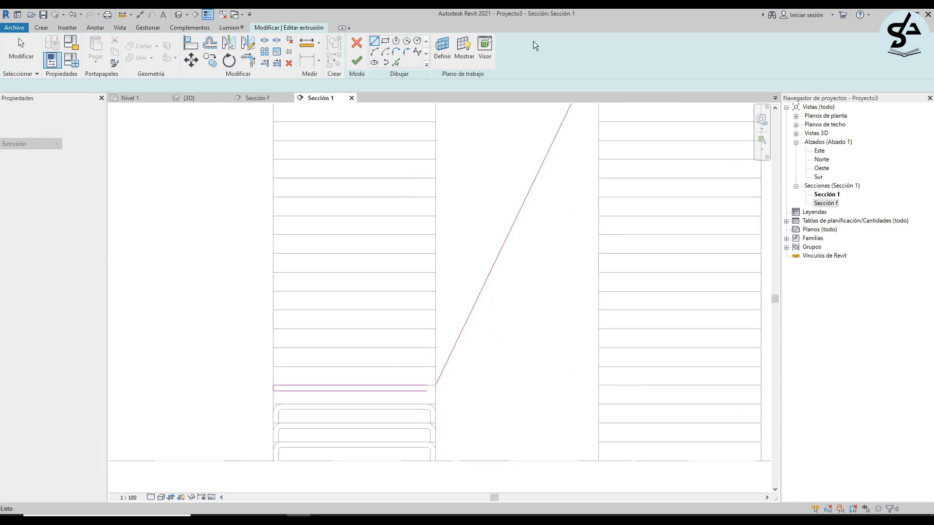
Draw a three-point arc of about 0.127 radius joining the first flight's upper horizontal line to the diagonal.
{"action": "left_click", "coordinate": [373, 49]}
{"action": "scroll", "coordinate": [438, 387], "scroll_direction": "up", "scroll_amount": 4}
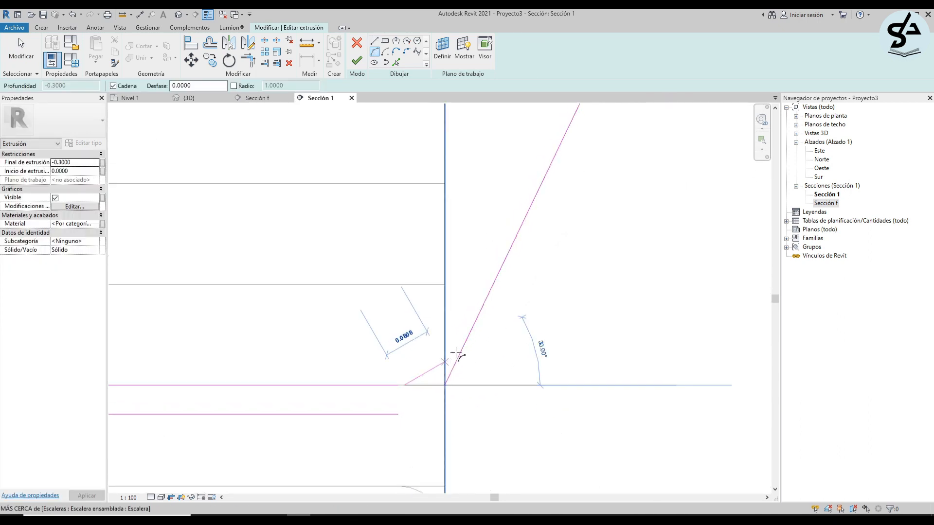
{"action": "left_click", "coordinate": [455, 356]}
{"action": "scroll", "coordinate": [438, 364], "scroll_direction": "up", "scroll_amount": 3}
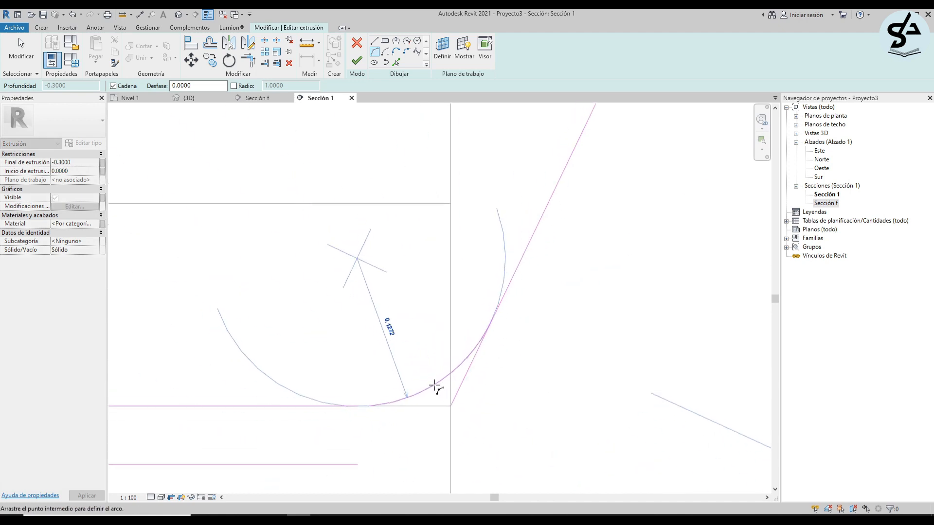
{"action": "left_click", "coordinate": [436, 388]}
Trim the first flight's upper horizontal line and the diagonal to the arc at the lower bend.
{"action": "key", "text": "t"}
{"action": "key", "text": "r"}
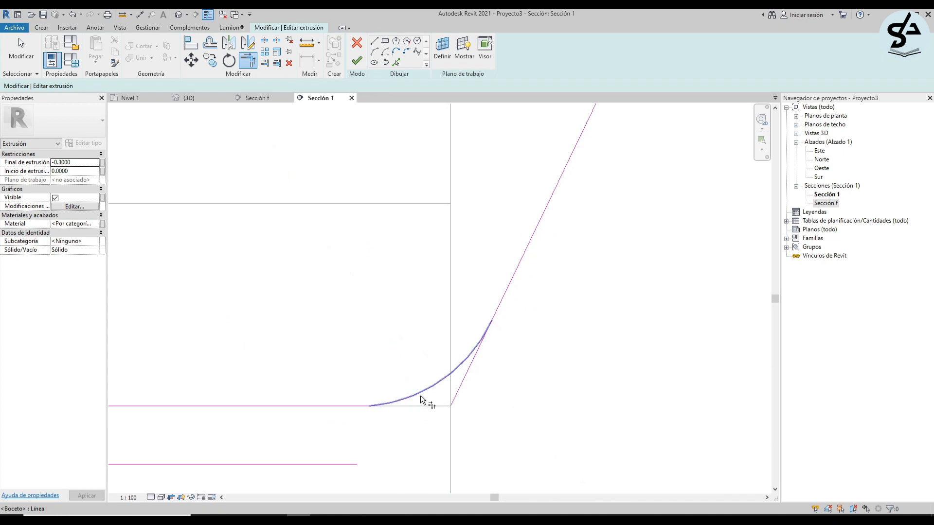
{"action": "left_click", "coordinate": [507, 295]}
{"action": "scroll", "coordinate": [427, 401], "scroll_direction": "down", "scroll_amount": 6}
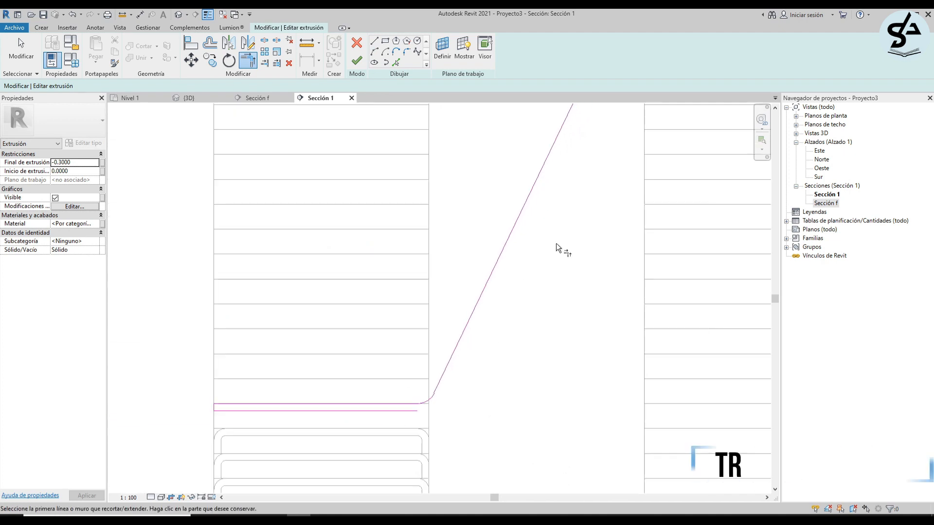
Draw a three-point arc of about 0.117 radius between the diagonal and the upper line at the top bend.
{"action": "middle_click_drag", "start_coordinate": [543, 156], "coordinate": [458, 317]}
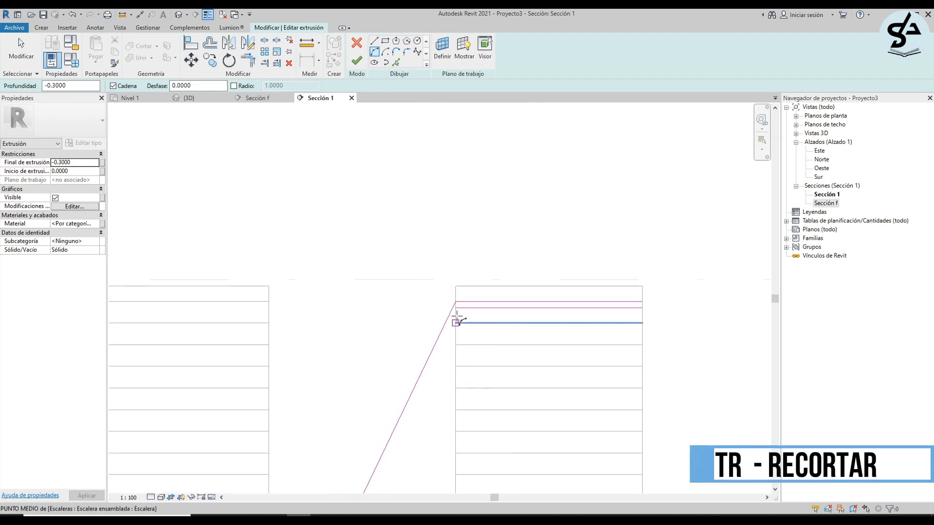
{"action": "scroll", "coordinate": [458, 306], "scroll_direction": "up", "scroll_amount": 4}
{"action": "left_click", "coordinate": [497, 294]}
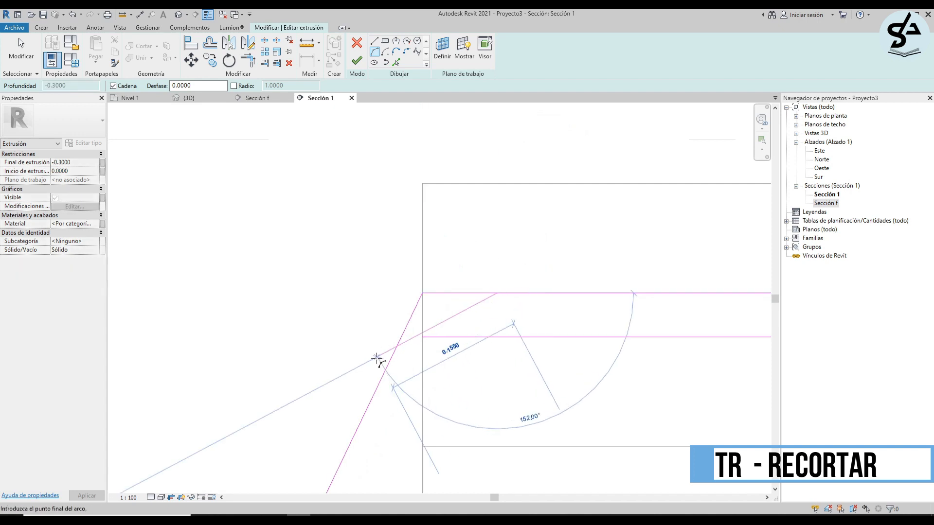
{"action": "left_click", "coordinate": [390, 360]}
{"action": "scroll", "coordinate": [443, 302], "scroll_direction": "up", "scroll_amount": 2}
{"action": "scroll", "coordinate": [443, 302], "scroll_direction": "up", "scroll_amount": 1}
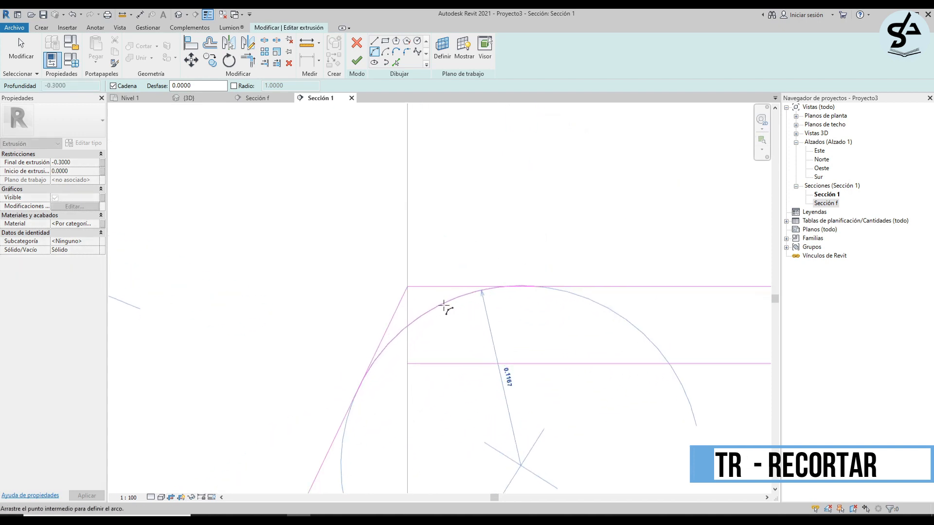
{"action": "left_click", "coordinate": [444, 303]}
Trim the copied upper horizontal line and the diagonal to the arc at the top bend.
{"action": "key", "text": "r"}
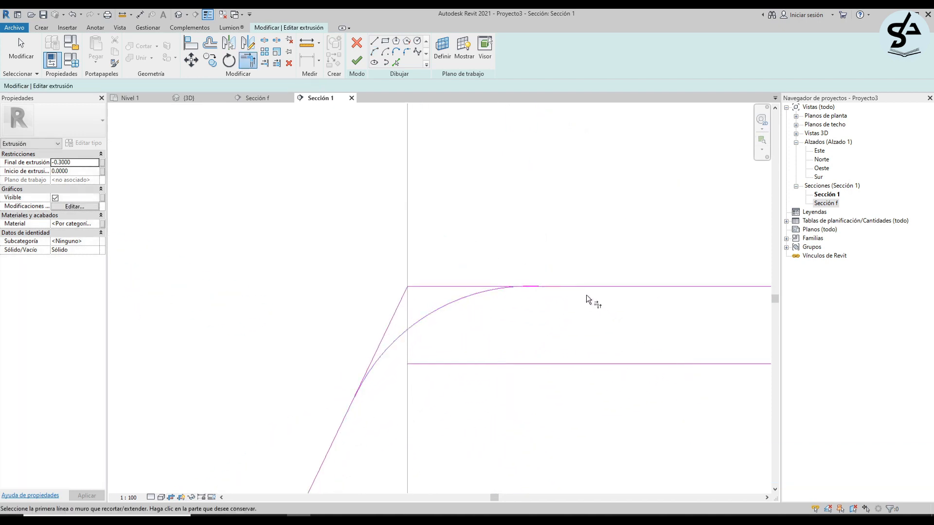
{"action": "left_click", "coordinate": [591, 288]}
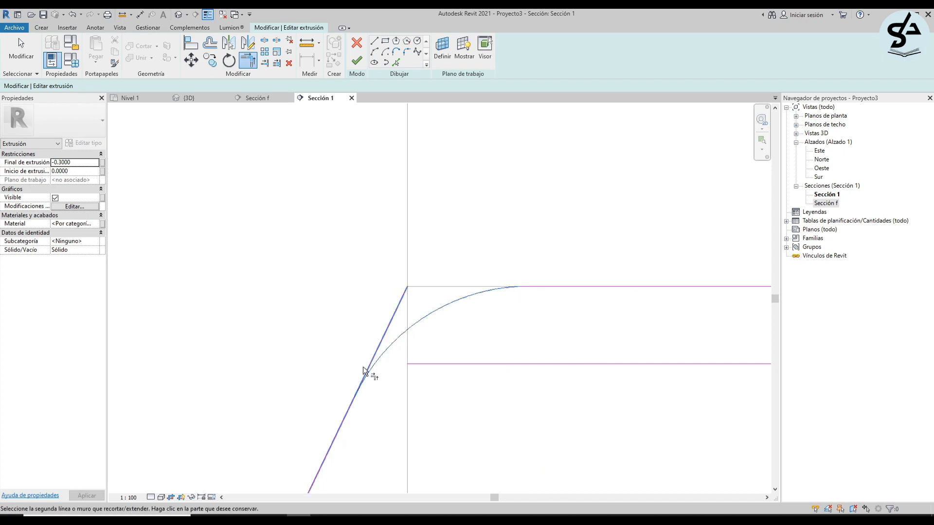
{"action": "left_click", "coordinate": [349, 402]}
{"action": "key", "text": "Escape"}
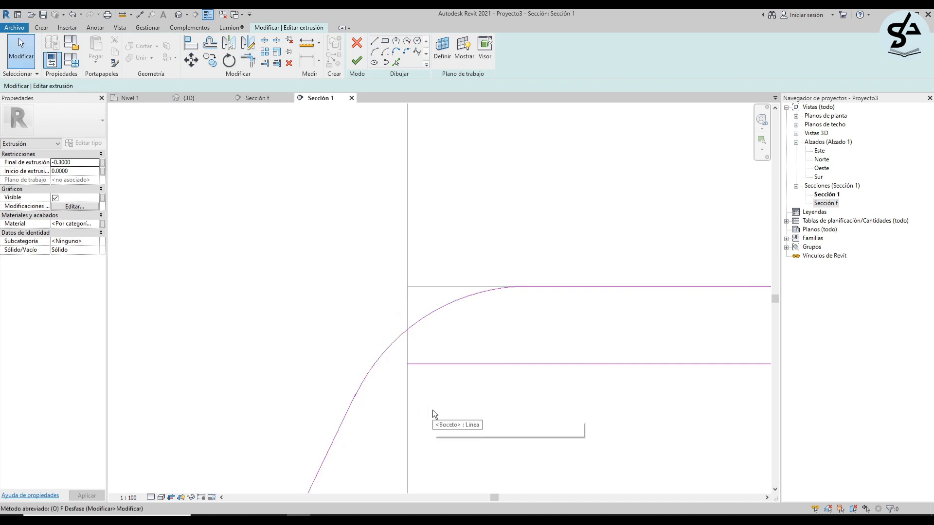
Offset copies of both bend arcs and the diagonal by 0.05 towards the underside of the profile.
{"action": "key", "text": "f"}
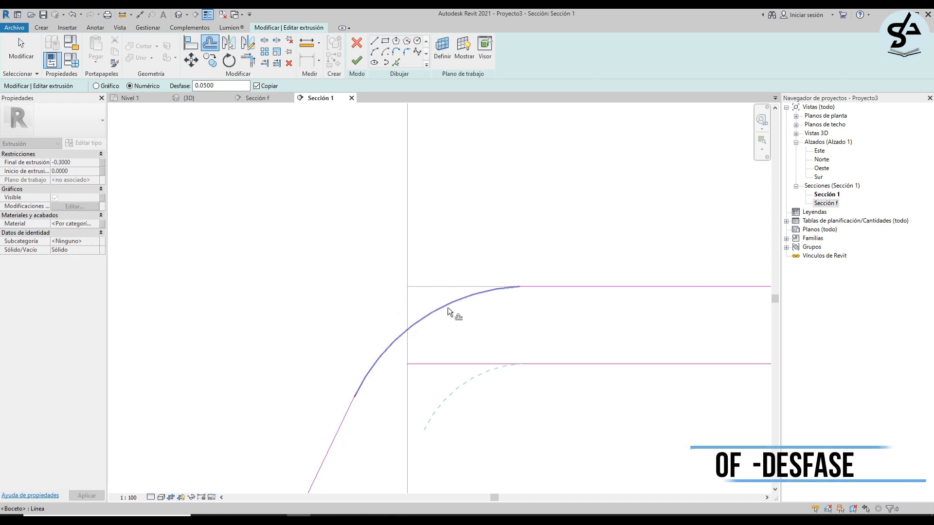
{"action": "middle_click_drag", "start_coordinate": [463, 331], "coordinate": [554, 196]}
{"action": "scroll", "coordinate": [455, 302], "scroll_direction": "down", "scroll_amount": 2}
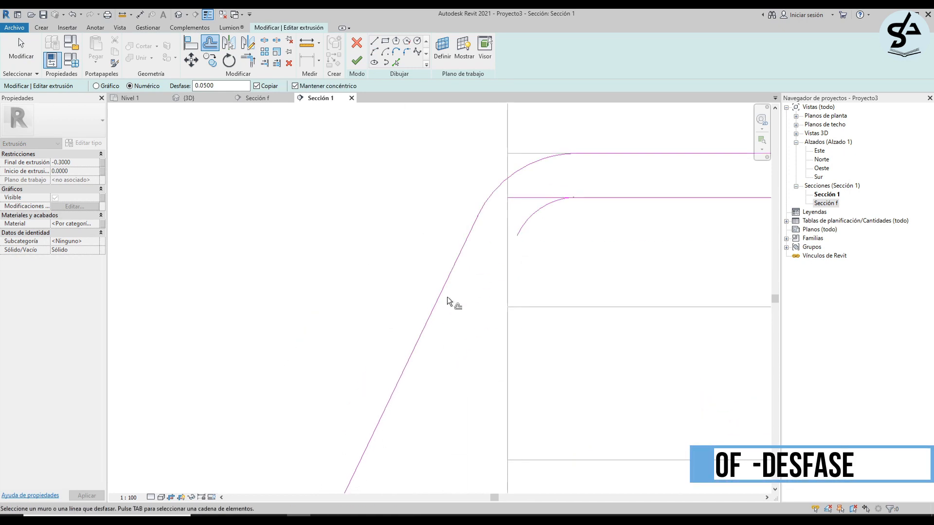
{"action": "left_click", "coordinate": [447, 298]}
{"action": "scroll", "coordinate": [445, 309], "scroll_direction": "down", "scroll_amount": 2}
{"action": "middle_click_drag", "start_coordinate": [546, 191], "coordinate": [482, 317]}
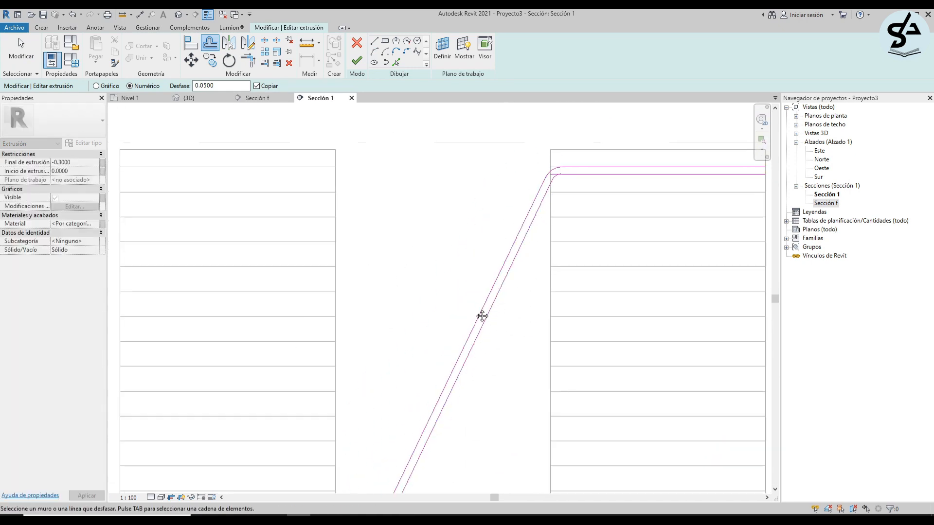
{"action": "middle_click_drag", "start_coordinate": [360, 491], "coordinate": [481, 315]}
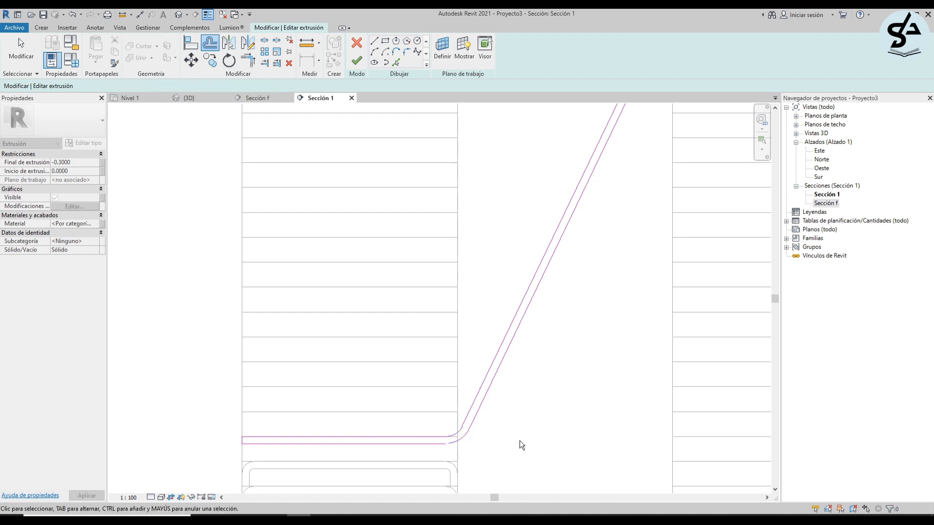
Trim the offset diagonal, offset arc and lower horizontal line together at the lower bend.
{"action": "key", "text": "Escape"}
{"action": "key", "text": "t"}
{"action": "key", "text": "r"}
{"action": "scroll", "coordinate": [480, 427], "scroll_direction": "up", "scroll_amount": 2}
{"action": "left_click", "coordinate": [467, 428]}
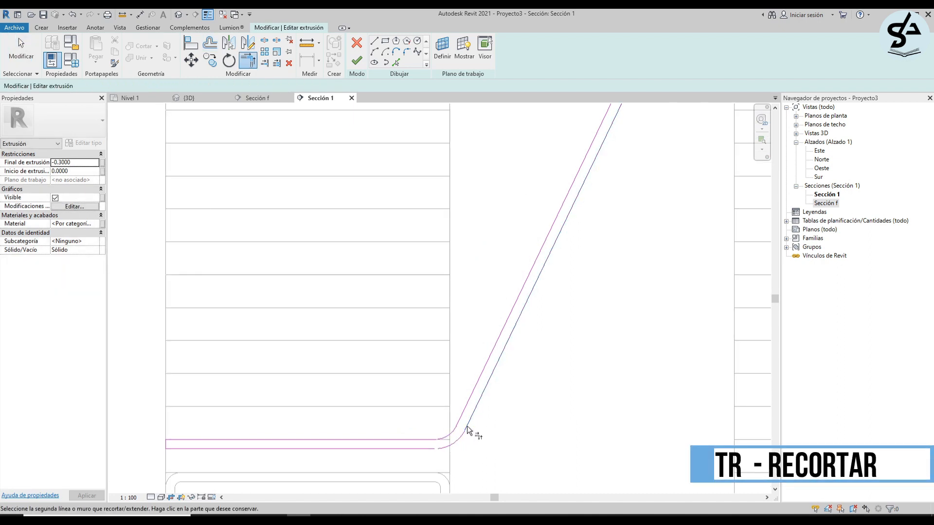
{"action": "left_click", "coordinate": [460, 440]}
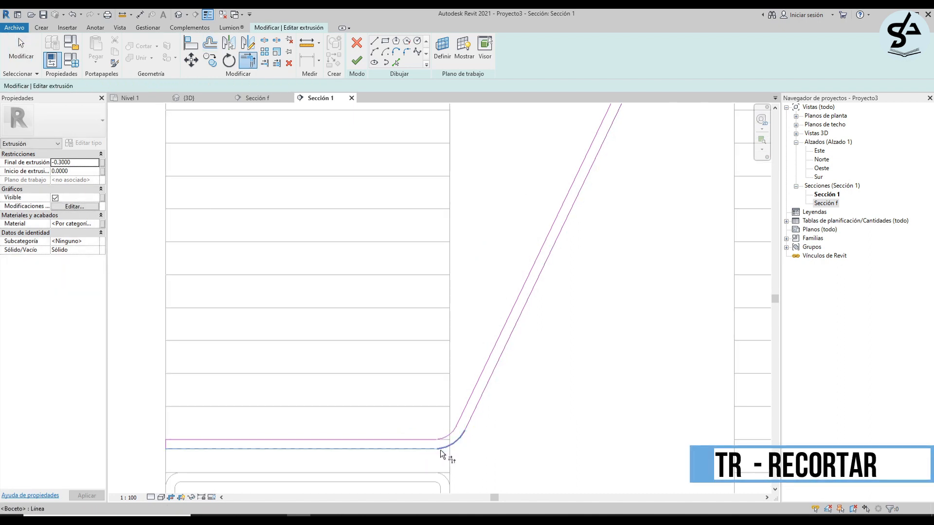
{"action": "left_click", "coordinate": [439, 451]}
Trim the offset diagonal, offset arc and lower line of the upper tread together at the upper bend.
{"action": "scroll", "coordinate": [440, 451], "scroll_direction": "down", "scroll_amount": 2}
{"action": "left_click", "coordinate": [614, 114]}
{"action": "scroll", "coordinate": [614, 113], "scroll_direction": "up", "scroll_amount": 2}
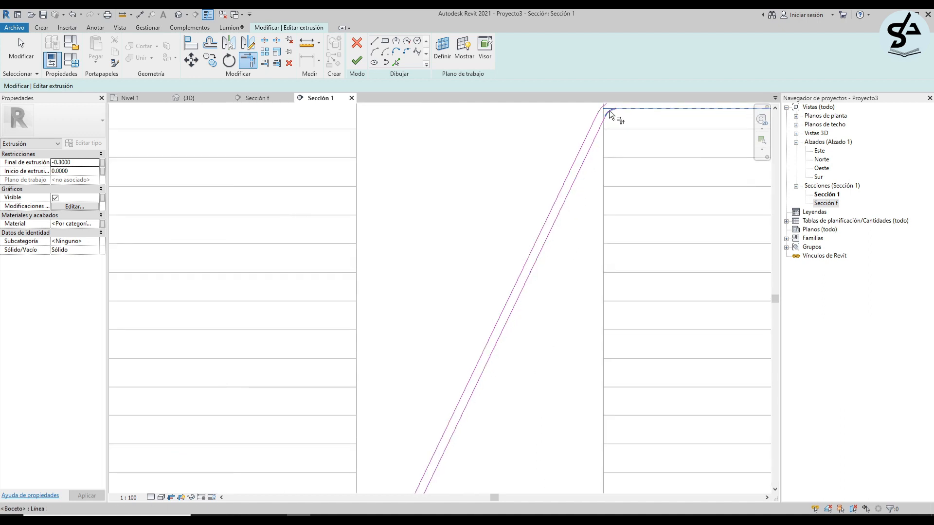
{"action": "left_click", "coordinate": [609, 114]}
{"action": "scroll", "coordinate": [602, 178], "scroll_direction": "down", "scroll_amount": 2}
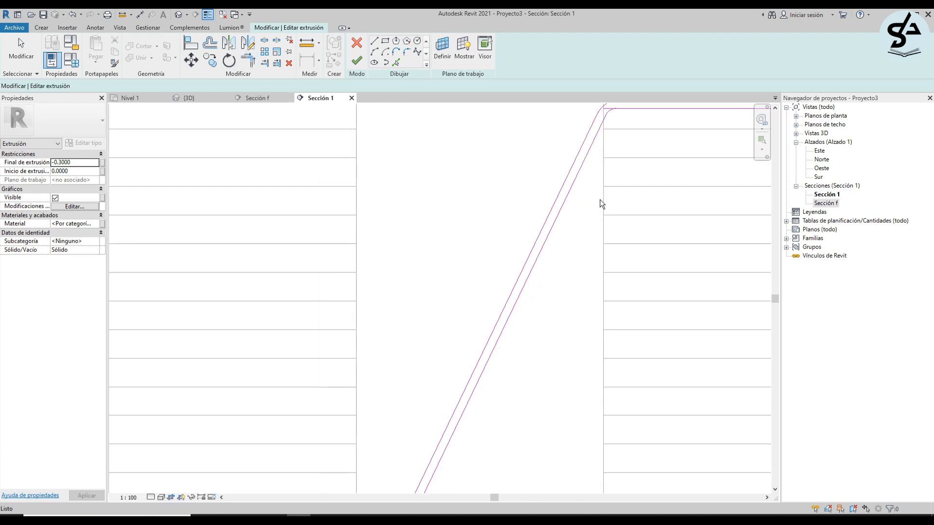
{"action": "scroll", "coordinate": [600, 200], "scroll_direction": "up", "scroll_amount": 2}
{"action": "middle_click_drag", "start_coordinate": [573, 244], "coordinate": [510, 363]}
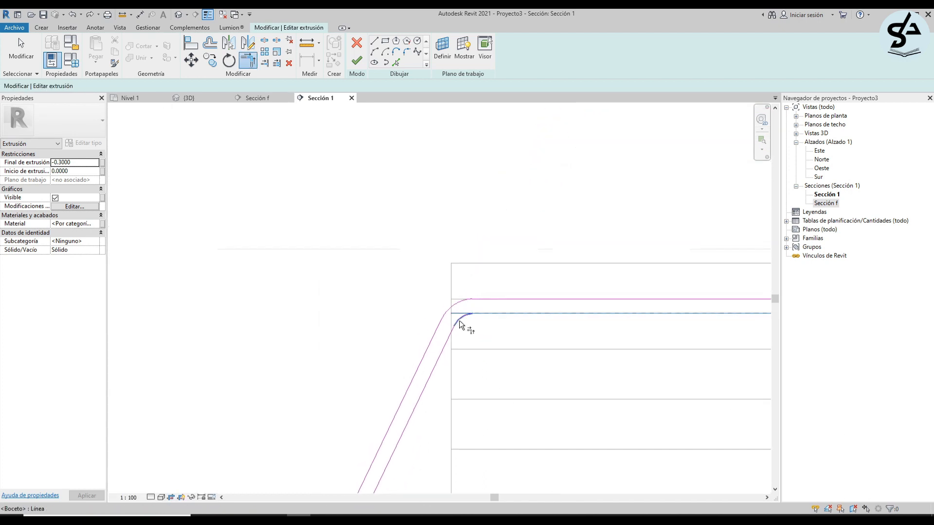
Close the upper tread's open outer end with a 0.05 vertical line and finish editing the extrusion.
{"action": "left_click", "coordinate": [378, 43]}
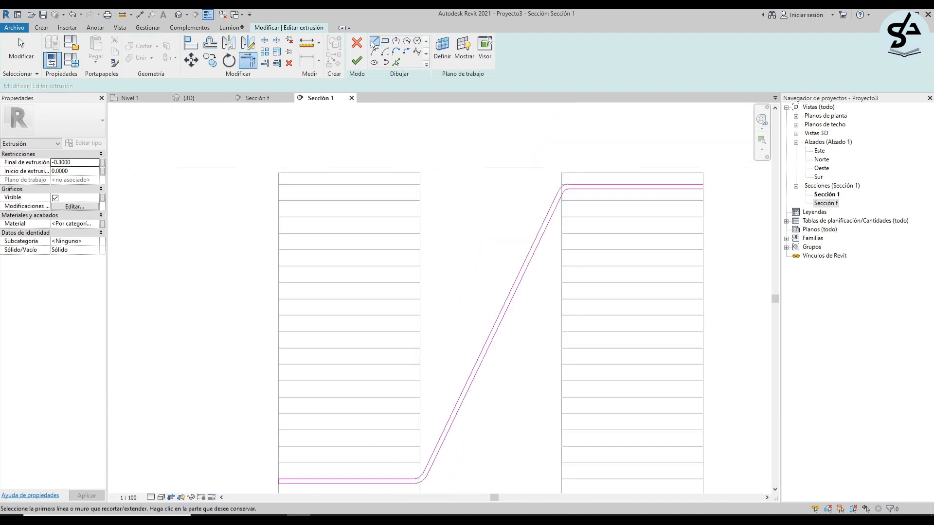
{"action": "left_click", "coordinate": [373, 42]}
{"action": "left_click", "coordinate": [704, 185]}
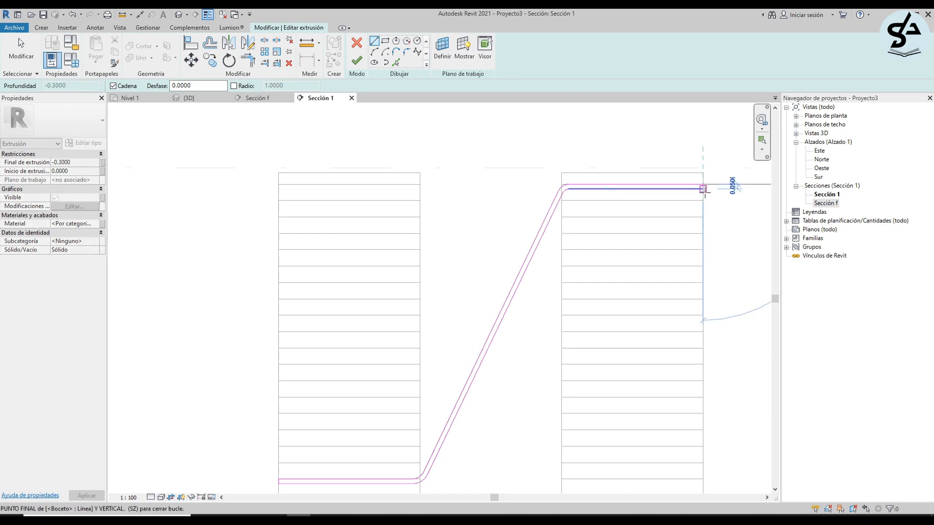
{"action": "left_click", "coordinate": [358, 60]}
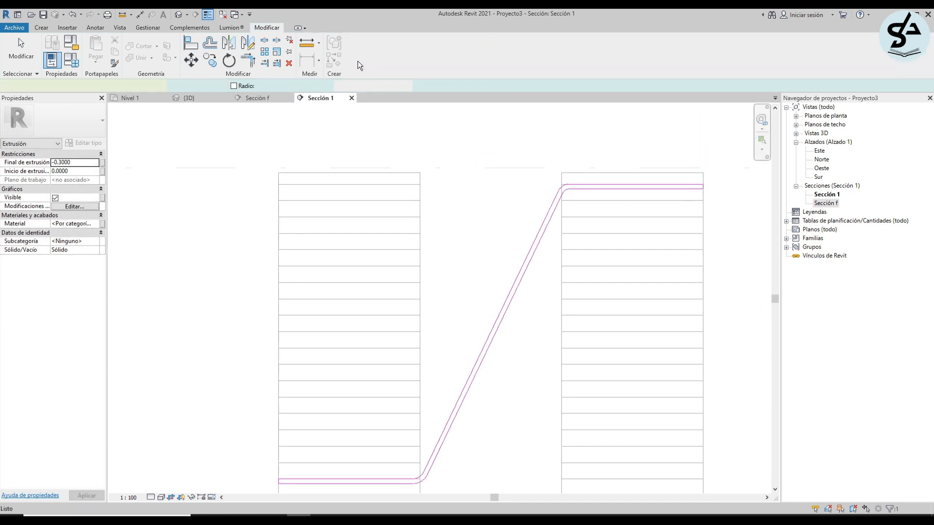
Examine the finished diagonal band and its lower bend in the 3D view.
{"action": "scroll", "coordinate": [459, 229], "scroll_direction": "down", "scroll_amount": 2}
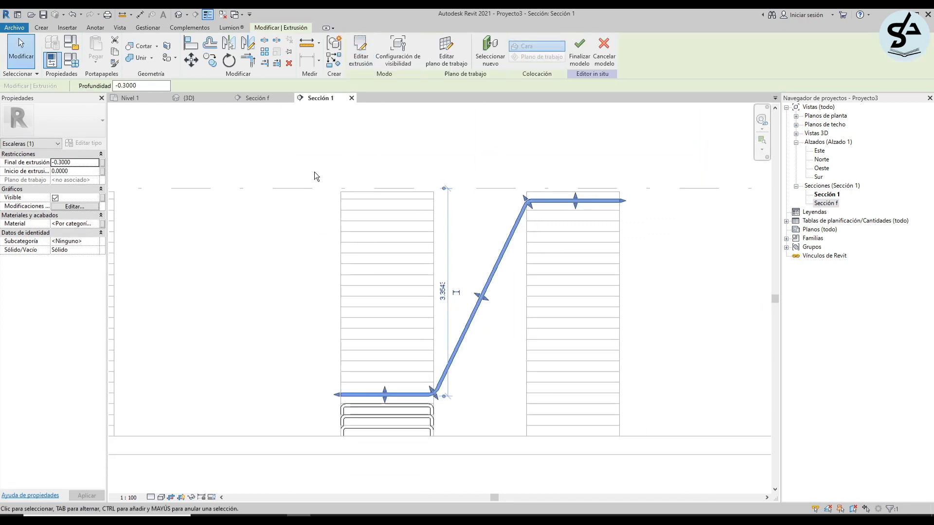
{"action": "key", "text": "ctrl+Tab"}
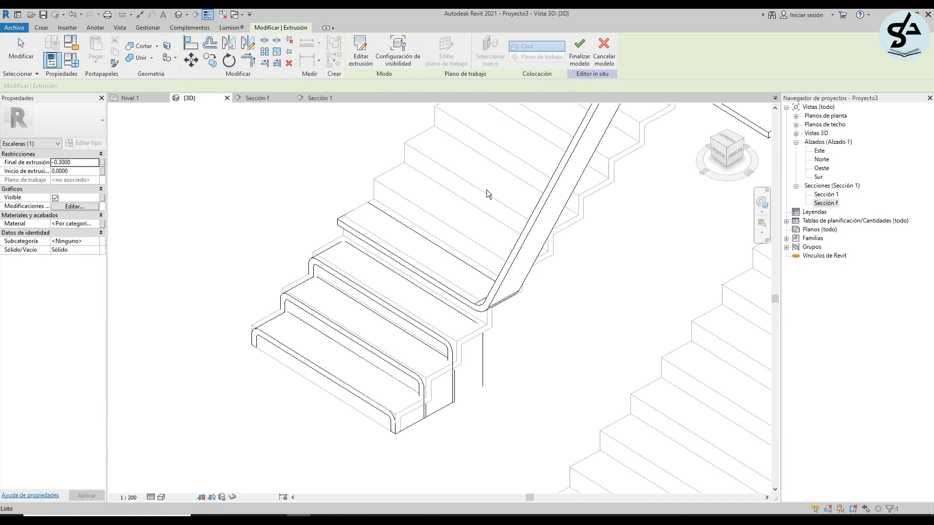
{"action": "scroll", "coordinate": [483, 271], "scroll_direction": "up", "scroll_amount": 2}
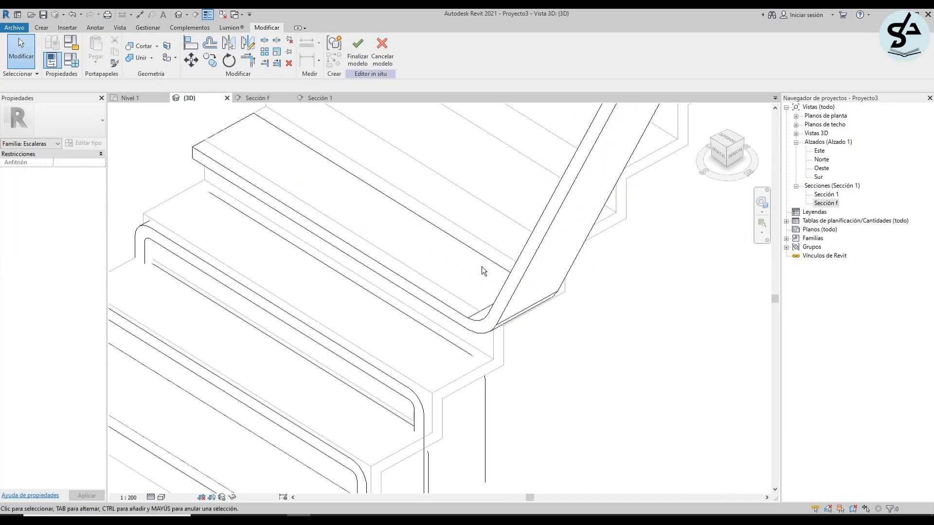
{"action": "scroll", "coordinate": [459, 305], "scroll_direction": "down", "scroll_amount": 2}
{"action": "left_click_drag", "start_coordinate": [461, 308], "coordinate": [488, 284], "text": "shift"}
{"action": "scroll", "coordinate": [544, 341], "scroll_direction": "down", "scroll_amount": 3}
{"action": "middle_click_drag", "start_coordinate": [488, 283], "coordinate": [515, 402], "text": "shift"}
In Sección f, copy the diagonal band extrusion with multiple copies enabled from its lower corner to the next step up.
{"action": "left_click", "coordinate": [267, 98]}
{"action": "left_click", "coordinate": [340, 97]}
{"action": "left_click", "coordinate": [268, 98]}
{"action": "scroll", "coordinate": [336, 126], "scroll_direction": "down", "scroll_amount": 2}
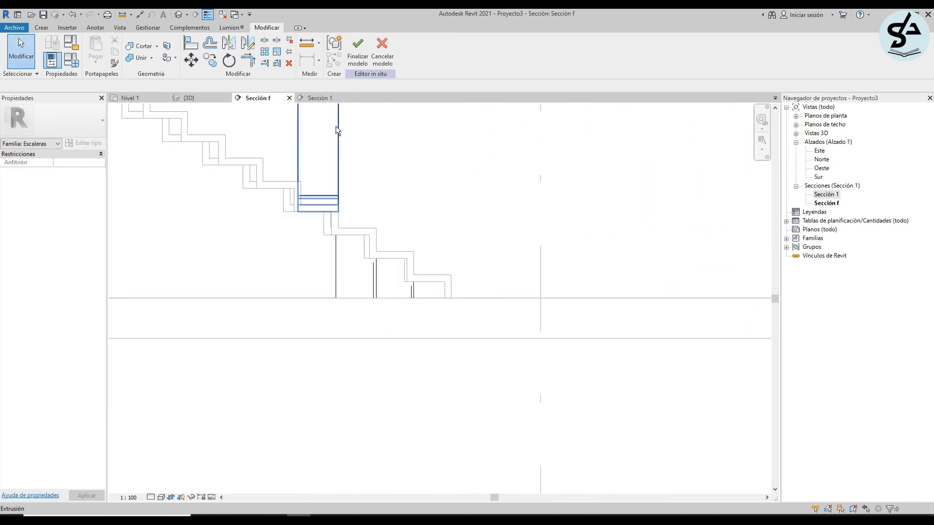
{"action": "middle_click_drag", "start_coordinate": [357, 155], "coordinate": [384, 190]}
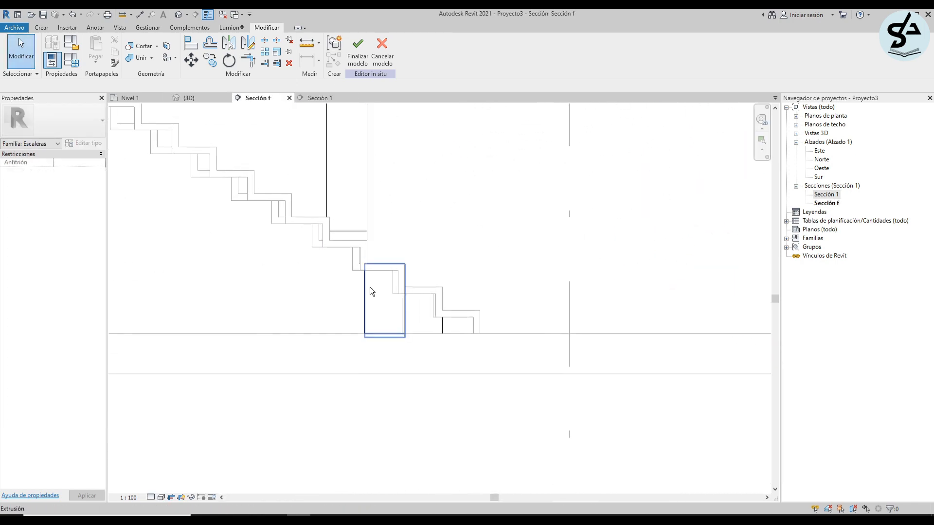
{"action": "middle_click_drag", "start_coordinate": [368, 224], "coordinate": [399, 271]}
{"action": "left_click", "coordinate": [392, 253]}
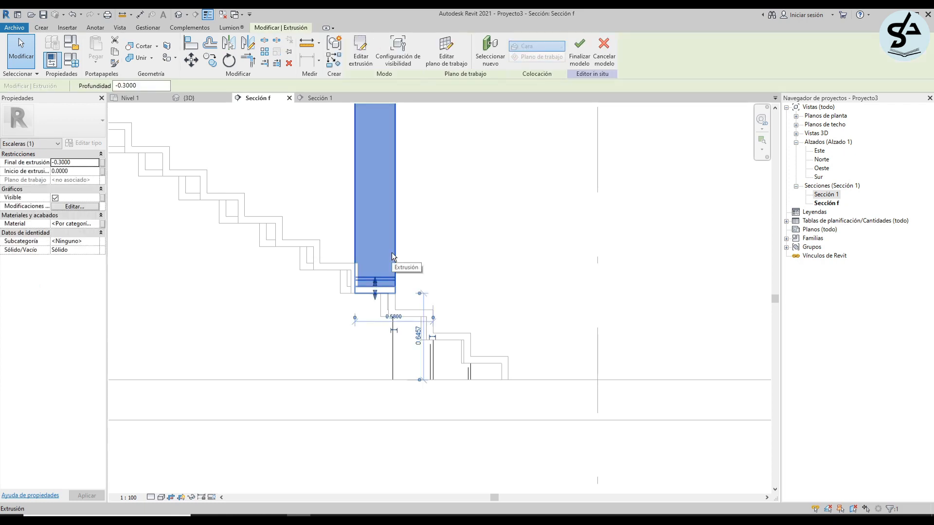
{"action": "key", "text": "c"}
{"action": "key", "text": "o"}
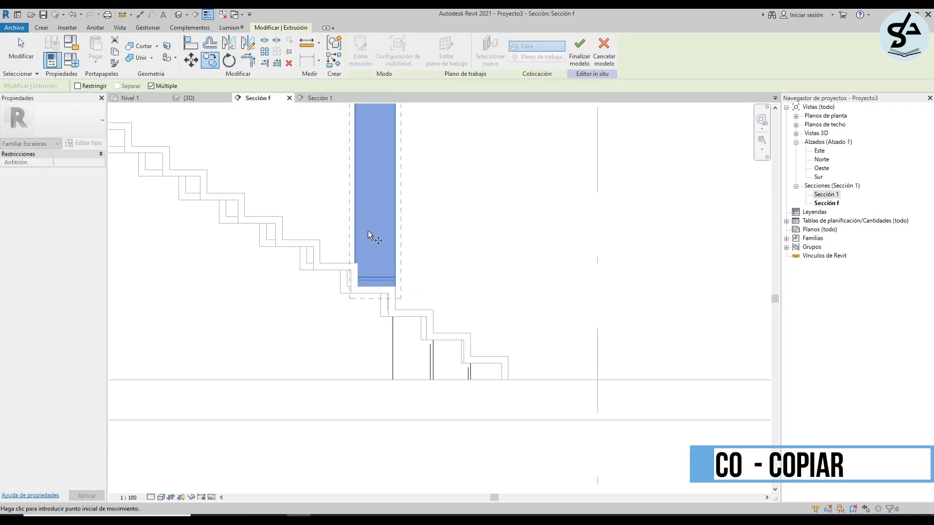
{"action": "scroll", "coordinate": [396, 307], "scroll_direction": "up", "scroll_amount": 2}
{"action": "scroll", "coordinate": [396, 308], "scroll_direction": "up", "scroll_amount": 2}
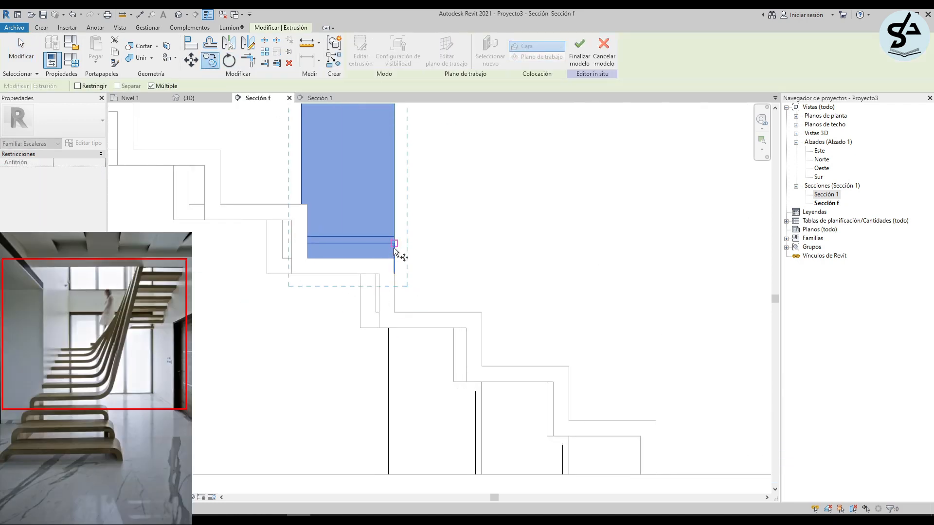
{"action": "left_click", "coordinate": [394, 258]}
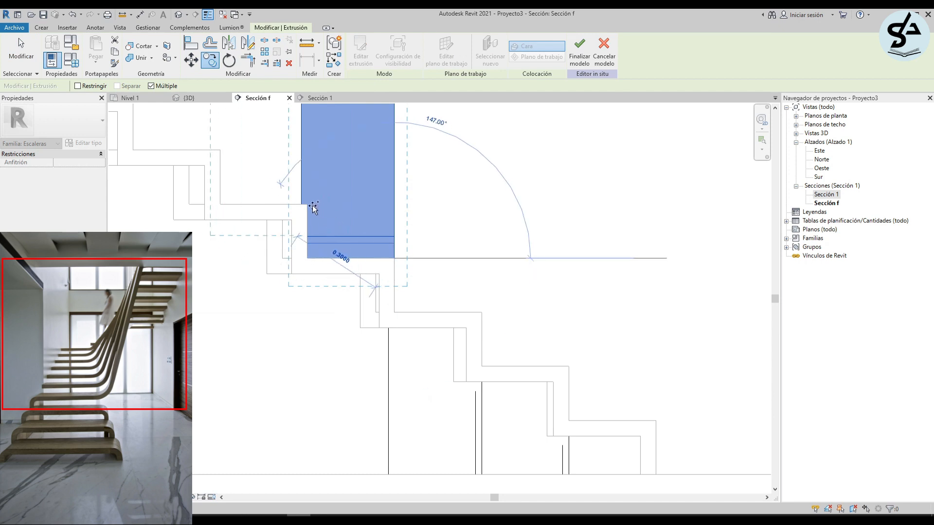
{"action": "left_click", "coordinate": [306, 205]}
Place five more copies of the diagonal band on the consecutive steps above and end the Copy command.
{"action": "middle_click_drag", "start_coordinate": [334, 227], "coordinate": [561, 296]}
{"action": "left_click", "coordinate": [446, 220]}
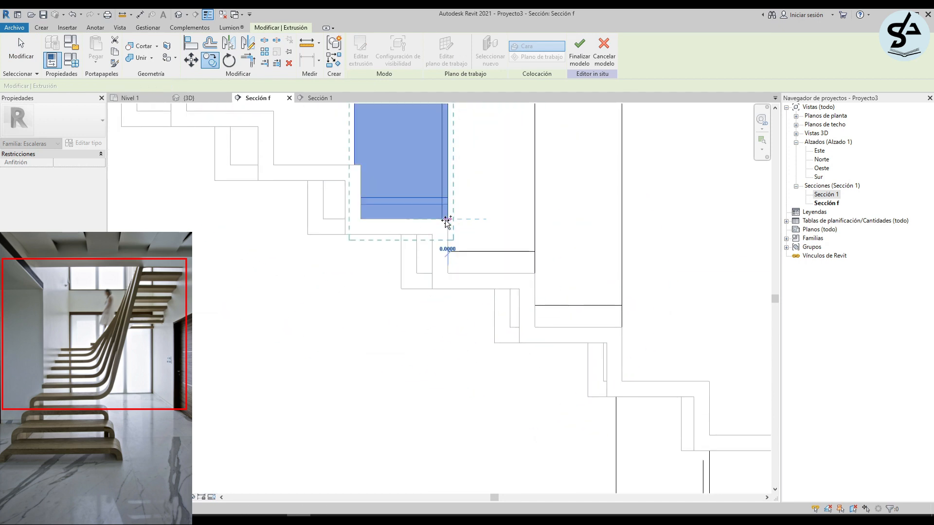
{"action": "left_click", "coordinate": [360, 165]}
{"action": "middle_click_drag", "start_coordinate": [331, 154], "coordinate": [511, 262]}
{"action": "left_click", "coordinate": [453, 220]}
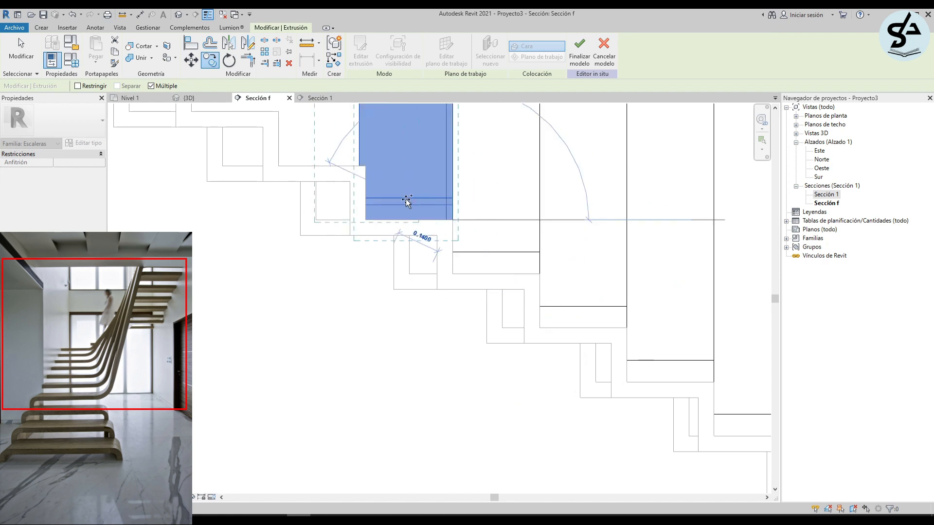
{"action": "scroll", "coordinate": [314, 201], "scroll_direction": "down", "scroll_amount": 3}
{"action": "middle_click_drag", "start_coordinate": [425, 304], "coordinate": [488, 494]}
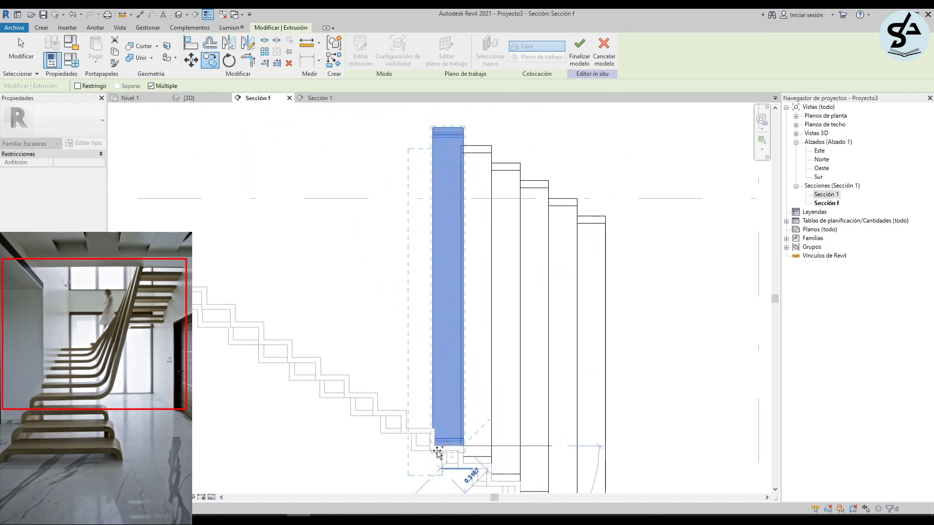
{"action": "scroll", "coordinate": [432, 399], "scroll_direction": "up", "scroll_amount": 3}
{"action": "left_click", "coordinate": [432, 399]}
{"action": "key", "text": "Escape"}
{"action": "key", "text": "Escape"}
{"action": "scroll", "coordinate": [448, 415], "scroll_direction": "down", "scroll_amount": 4}
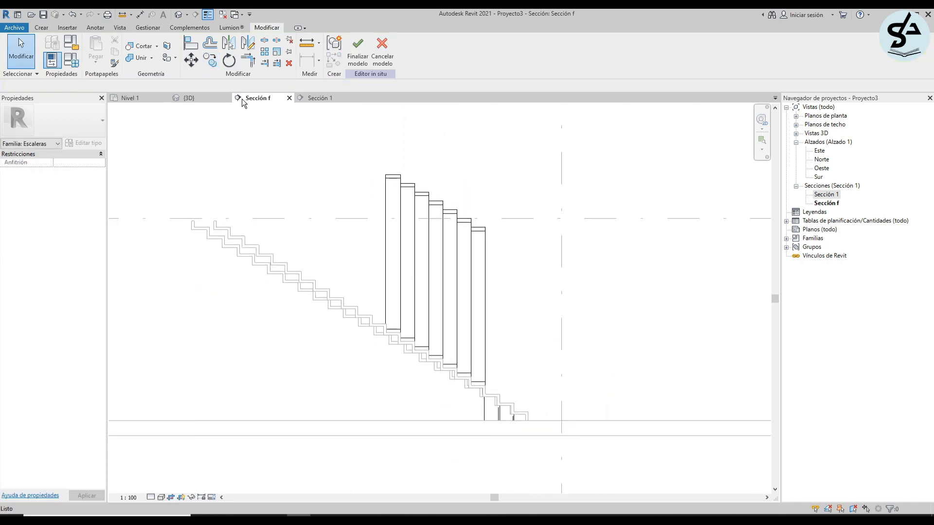
In Sección 1, open the fifth step's band extrusion sketch and delete its upper bend arcs.
{"action": "left_click", "coordinate": [311, 99]}
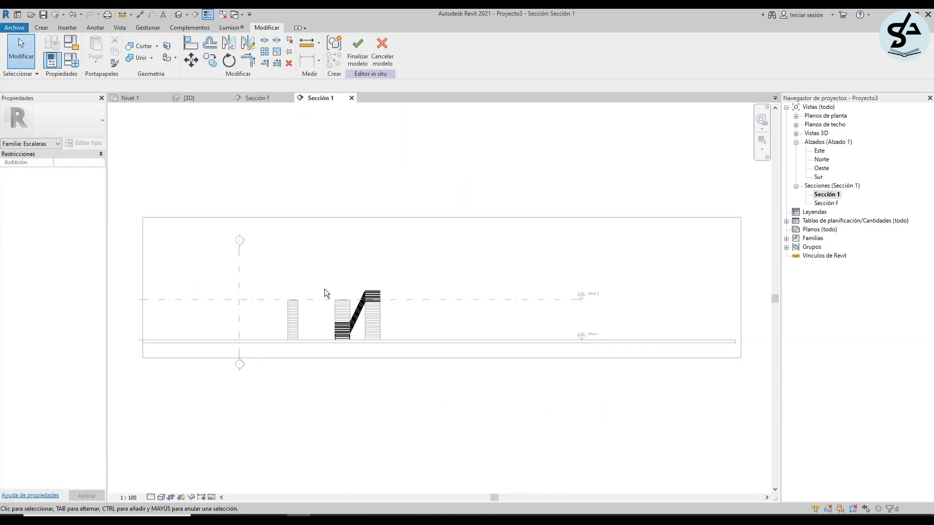
{"action": "scroll", "coordinate": [325, 287], "scroll_direction": "up", "scroll_amount": 3}
{"action": "scroll", "coordinate": [403, 335], "scroll_direction": "up", "scroll_amount": 5}
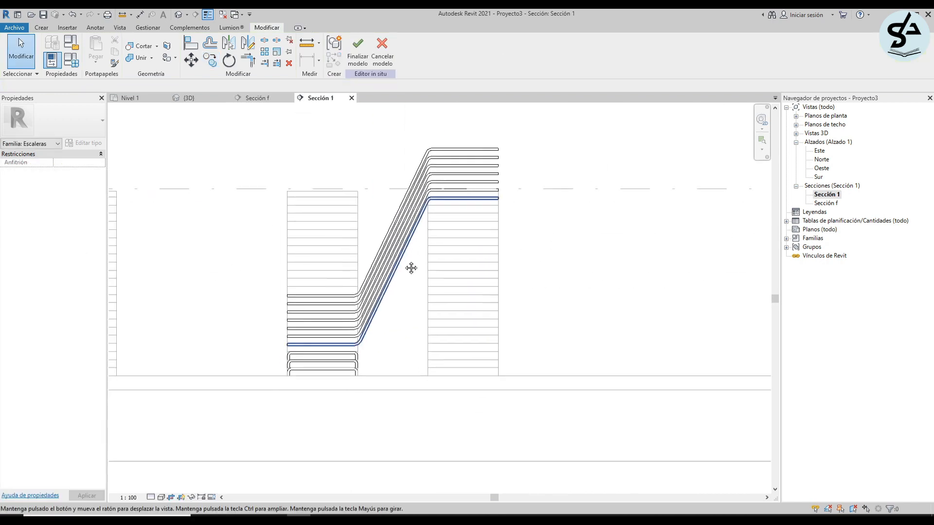
{"action": "scroll", "coordinate": [361, 333], "scroll_direction": "up", "scroll_amount": 2}
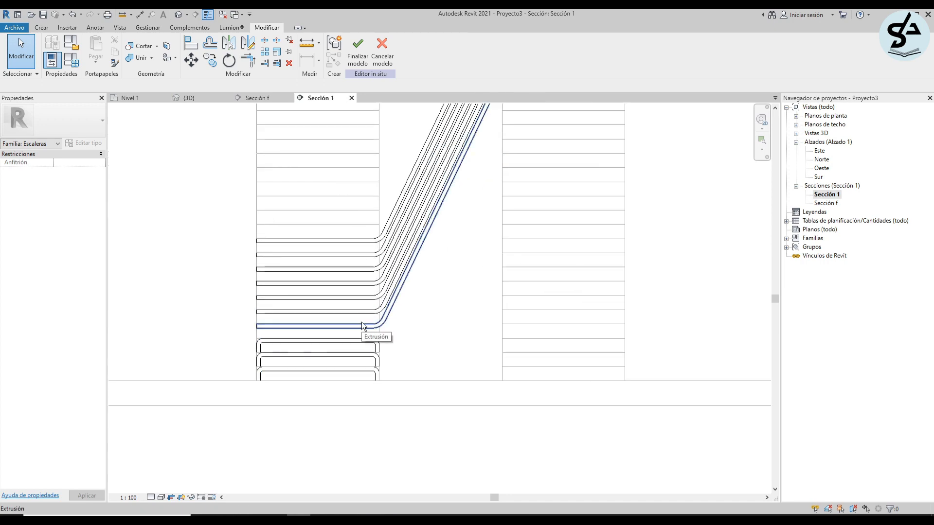
{"action": "double_click", "coordinate": [361, 317]}
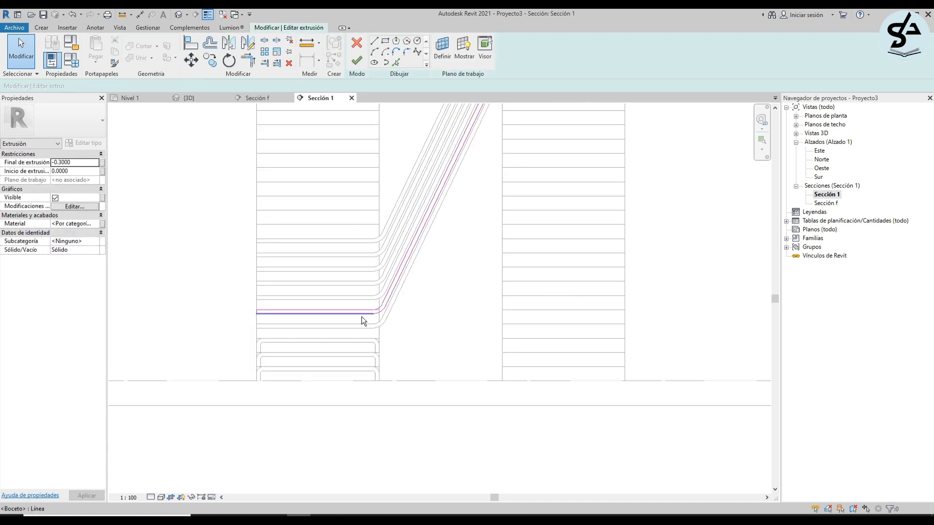
{"action": "scroll", "coordinate": [361, 317], "scroll_direction": "down", "scroll_amount": 3}
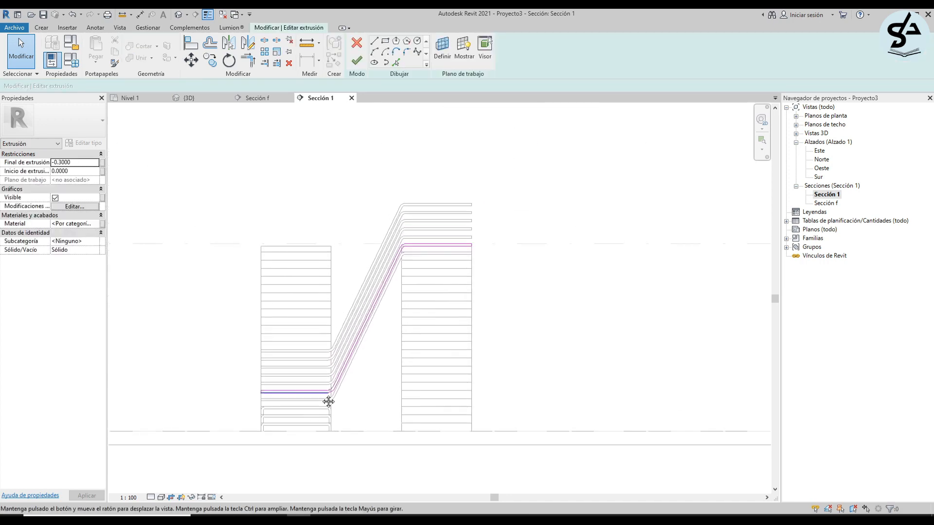
{"action": "left_click", "coordinate": [413, 429]}
{"action": "key", "text": "Escape"}
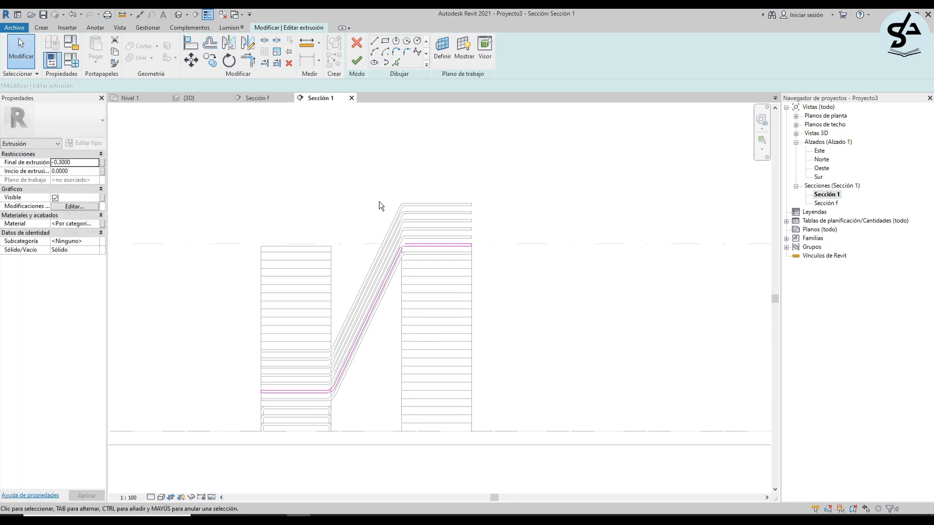
Move the fifth band's upper horizontal lines down by two risers, about 0.35.
{"action": "left_click_drag", "start_coordinate": [369, 194], "coordinate": [525, 282]}
{"action": "key", "text": "m"}
{"action": "key", "text": "v"}
{"action": "scroll", "coordinate": [478, 258], "scroll_direction": "up", "scroll_amount": 5}
{"action": "left_click", "coordinate": [464, 229]}
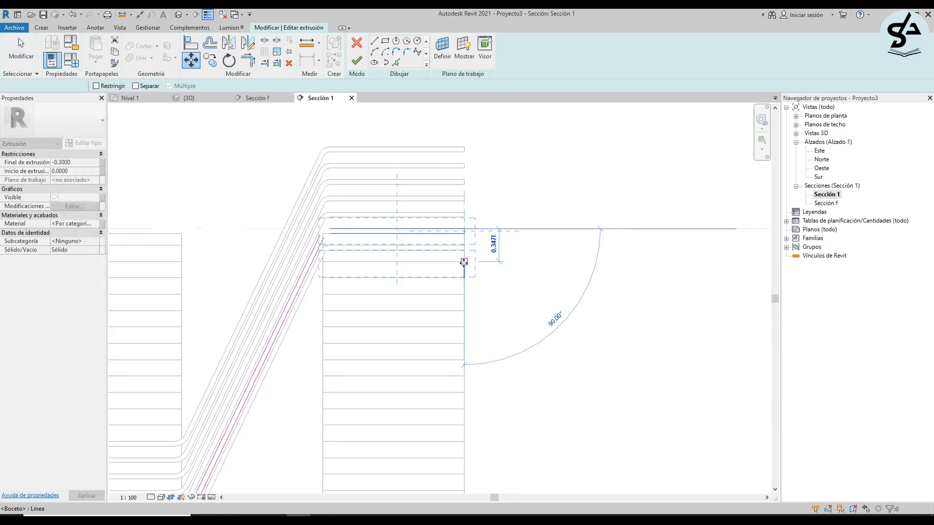
{"action": "left_click", "coordinate": [463, 263]}
Replace the fifth band's old diagonal with one reaching the lowered upper tread, and draw a three-point arc at the upper bend.
{"action": "scroll", "coordinate": [380, 263], "scroll_direction": "up", "scroll_amount": 6}
{"action": "left_click", "coordinate": [444, 227]}
{"action": "key", "text": "Delete"}
{"action": "scroll", "coordinate": [341, 386], "scroll_direction": "up", "scroll_amount": 5}
{"action": "scroll", "coordinate": [380, 453], "scroll_direction": "down", "scroll_amount": 2}
{"action": "left_click", "coordinate": [406, 52]}
{"action": "scroll", "coordinate": [524, 205], "scroll_direction": "up", "scroll_amount": 5}
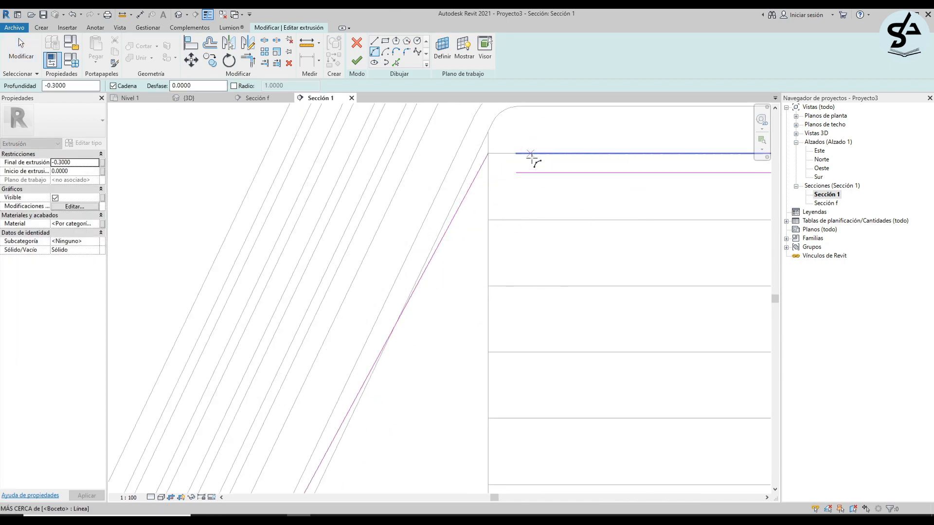
{"action": "left_click", "coordinate": [531, 154]}
{"action": "left_click", "coordinate": [450, 209]}
Trim the fifth band's upper bend to its arc and offset the arc and diagonal by 0.05 towards the underside.
{"action": "key", "text": "t"}
{"action": "key", "text": "r"}
{"action": "key", "text": "o"}
{"action": "key", "text": "f"}
{"action": "left_click", "coordinate": [498, 167]}
{"action": "left_click", "coordinate": [422, 266]}
Trim the fifth band's remaining diagonal and bend joints and finish editing the extrusion.
{"action": "scroll", "coordinate": [492, 267], "scroll_direction": "down", "scroll_amount": 6}
{"action": "key", "text": "t"}
{"action": "key", "text": "r"}
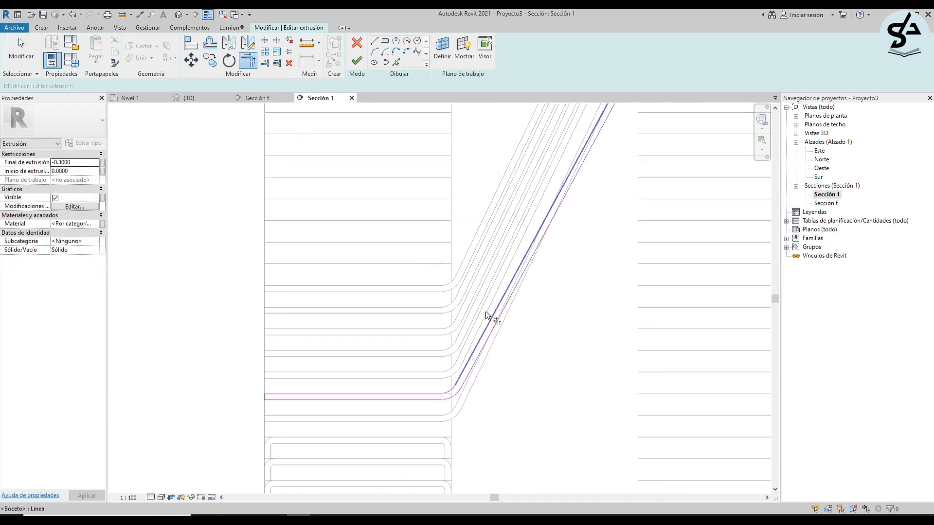
{"action": "left_click", "coordinate": [356, 61]}
Open the sixth step's band extrusion sketch and delete its upper bend arcs.
{"action": "scroll", "coordinate": [402, 290], "scroll_direction": "down", "scroll_amount": 8}
{"action": "key", "text": "Escape"}
{"action": "double_click", "coordinate": [413, 357]}
{"action": "left_click_drag", "start_coordinate": [406, 135], "coordinate": [422, 155]}
{"action": "key", "text": "Delete"}
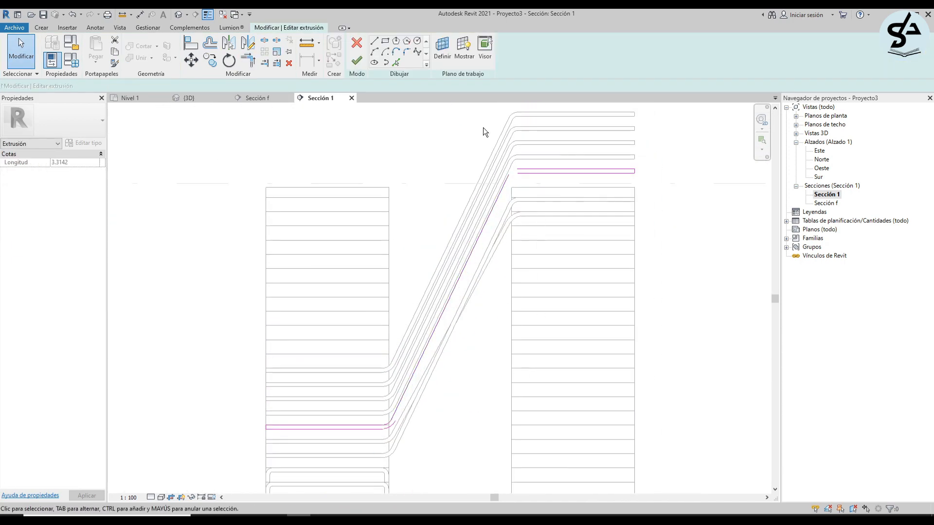
Move the sixth band's upper horizontal lines down to the riser just below the fifth band's upper tread.
{"action": "left_click_drag", "start_coordinate": [483, 128], "coordinate": [643, 187]}
{"action": "key", "text": "m"}
{"action": "key", "text": "v"}
{"action": "left_click", "coordinate": [634, 163]}
{"action": "left_click", "coordinate": [634, 239]}
Redraw the sixth band's diagonal to the lowered upper tread and round its lower bend with an arc of about 0.15 radius.
{"action": "left_click", "coordinate": [462, 179]}
{"action": "left_click_drag", "start_coordinate": [467, 169], "coordinate": [471, 236]}
{"action": "middle_click_drag", "start_coordinate": [471, 273], "coordinate": [514, 192]}
{"action": "scroll", "coordinate": [346, 423], "scroll_direction": "up", "scroll_amount": 5}
{"action": "left_click", "coordinate": [351, 404]}
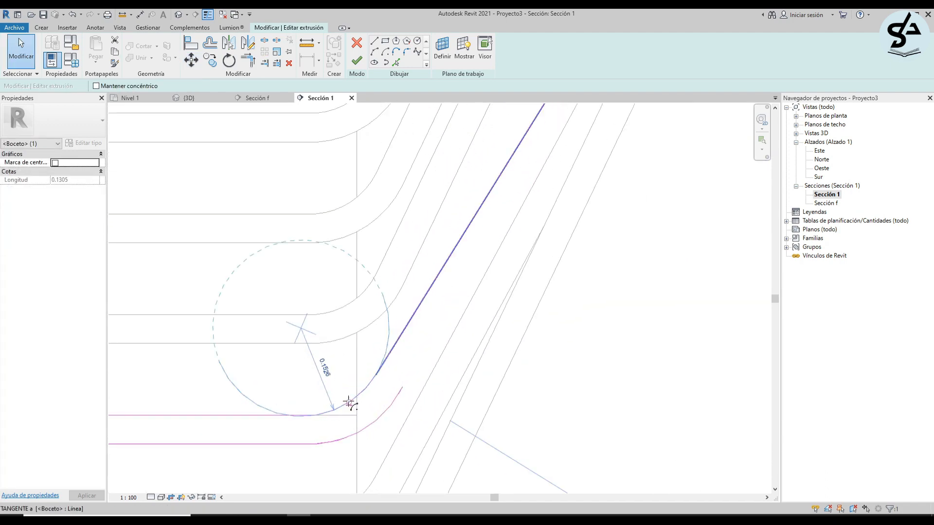
Draw a three-point arc at the sixth band's upper bend and trim the diagonal and horizontal line to it.
{"action": "scroll", "coordinate": [351, 404], "scroll_direction": "down", "scroll_amount": 5}
{"action": "middle_click_drag", "start_coordinate": [424, 387], "coordinate": [312, 487]}
{"action": "scroll", "coordinate": [467, 165], "scroll_direction": "up", "scroll_amount": 2}
{"action": "left_click", "coordinate": [406, 51]}
{"action": "left_click", "coordinate": [453, 149]}
{"action": "left_click", "coordinate": [382, 181]}
{"action": "left_click", "coordinate": [411, 163]}
{"action": "key", "text": "t"}
{"action": "key", "text": "r"}
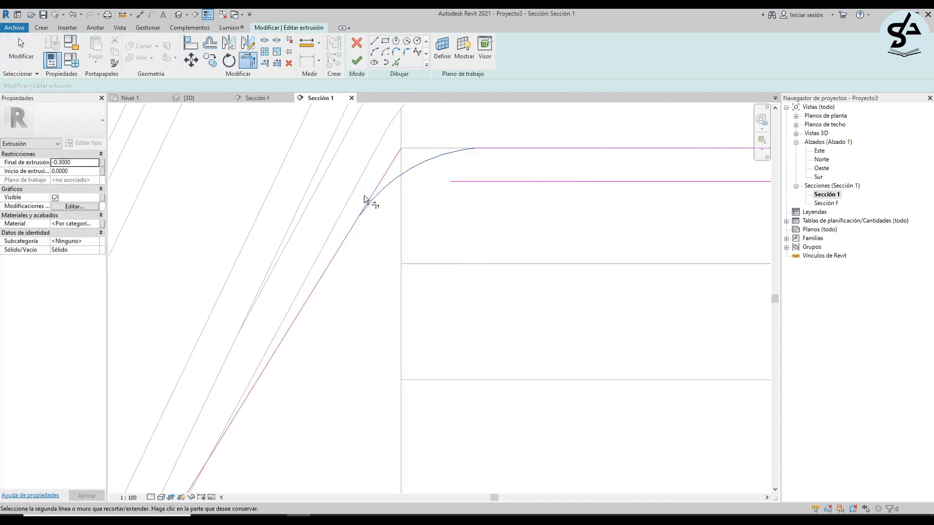
Offset the sixth band's arc and diagonal by 0.05 towards the underside, trim both bends and finish editing the extrusion.
{"action": "key", "text": "o"}
{"action": "key", "text": "f"}
{"action": "left_click", "coordinate": [375, 250]}
{"action": "key", "text": "t"}
{"action": "key", "text": "r"}
{"action": "key", "text": "o"}
{"action": "key", "text": "f"}
{"action": "left_click", "coordinate": [431, 307]}
{"action": "key", "text": "t"}
{"action": "key", "text": "r"}
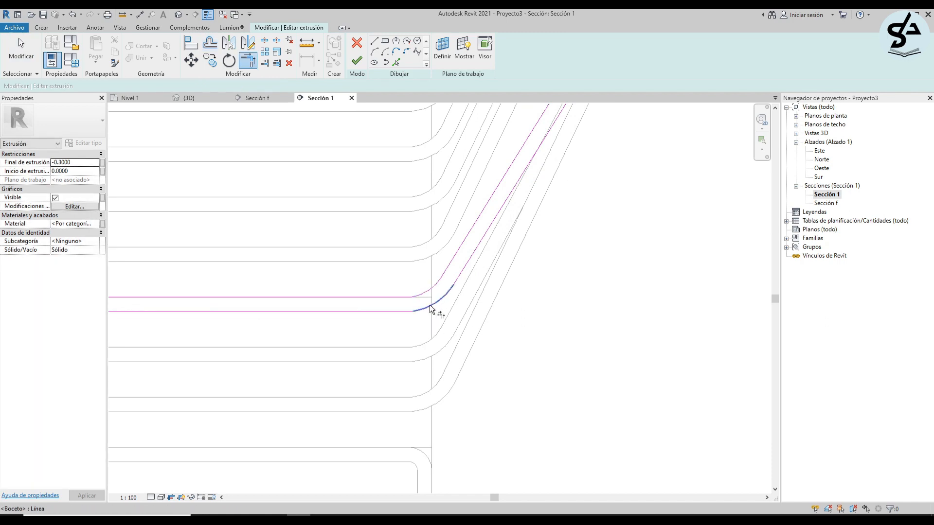
{"action": "left_click", "coordinate": [357, 60]}
Open the seventh step's band extrusion sketch and delete its diagonal lines and bend arcs.
{"action": "scroll", "coordinate": [389, 414], "scroll_direction": "down", "scroll_amount": 5}
{"action": "double_click", "coordinate": [415, 376]}
{"action": "key", "text": "Delete"}
Move the seventh band's upper horizontal lines down to the riser just below the sixth band's upper tread.
{"action": "left_click_drag", "start_coordinate": [477, 198], "coordinate": [592, 244]}
{"action": "key", "text": "m"}
{"action": "key", "text": "v"}
{"action": "left_click", "coordinate": [576, 209]}
{"action": "left_click", "coordinate": [576, 308]}
Draw a straight diagonal linking the inner ends of the seventh band's upper and lower treads.
{"action": "key", "text": "l"}
{"action": "key", "text": "i"}
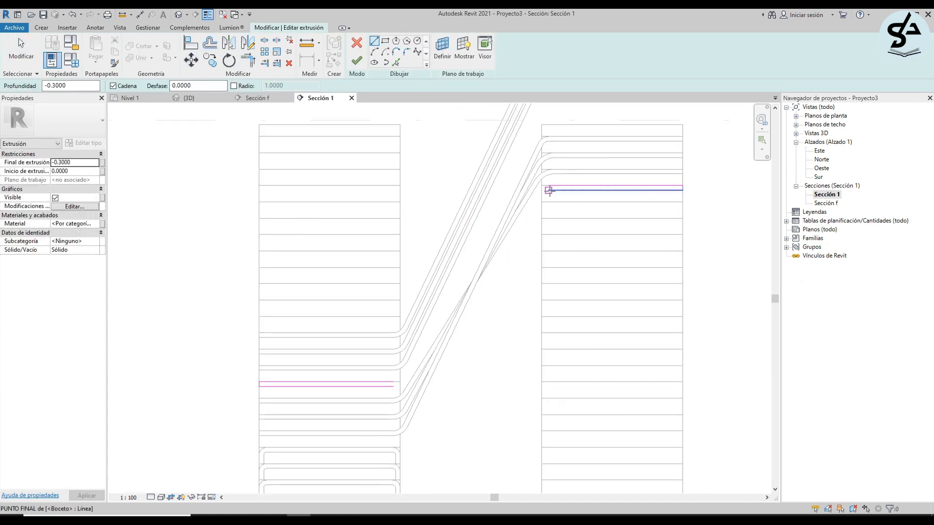
{"action": "left_click", "coordinate": [541, 189]}
{"action": "left_click", "coordinate": [396, 384]}
Round the seventh band's upper and lower bends with three-point arcs between the diagonal and the horizontal lines.
{"action": "left_click", "coordinate": [375, 52]}
{"action": "left_click", "coordinate": [605, 121]}
{"action": "left_click", "coordinate": [563, 149]}
{"action": "left_click", "coordinate": [571, 135]}
{"action": "scroll", "coordinate": [571, 136], "scroll_direction": "down", "scroll_amount": 3}
{"action": "scroll", "coordinate": [413, 369], "scroll_direction": "up", "scroll_amount": 3}
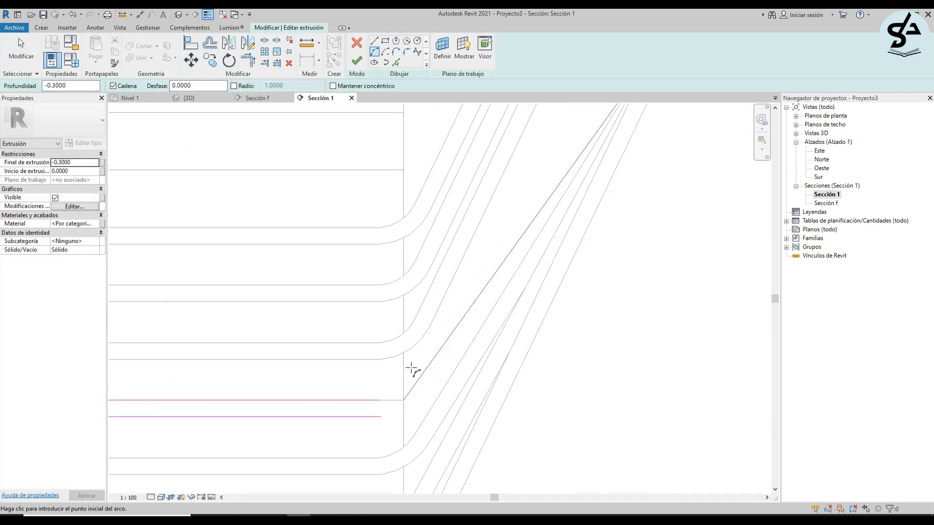
{"action": "left_click", "coordinate": [422, 371]}
{"action": "left_click", "coordinate": [346, 405]}
{"action": "left_click", "coordinate": [394, 398]}
Offset copies of the seventh band's diagonal and bend arcs by 0.05 to form its lower edge.
{"action": "key", "text": "o"}
{"action": "key", "text": "f"}
{"action": "left_click", "coordinate": [392, 348]}
{"action": "left_click", "coordinate": [471, 274]}
{"action": "middle_click_drag", "start_coordinate": [584, 195], "coordinate": [427, 377]}
{"action": "scroll", "coordinate": [508, 202], "scroll_direction": "up", "scroll_amount": 3}
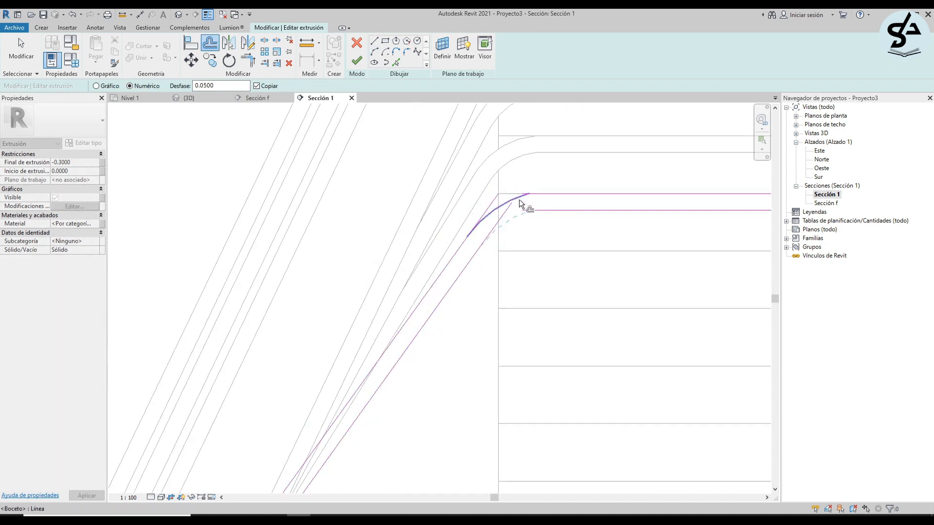
{"action": "left_click", "coordinate": [519, 202]}
Trim the seventh band's diagonals, arcs and tread lines into a closed outline and finish its extrusion sketch.
{"action": "key", "text": "t"}
{"action": "key", "text": "r"}
{"action": "middle_click_drag", "start_coordinate": [149, 477], "coordinate": [413, 273]}
{"action": "scroll", "coordinate": [549, 302], "scroll_direction": "up", "scroll_amount": 3}
{"action": "left_click", "coordinate": [541, 294]}
{"action": "left_click", "coordinate": [557, 286]}
{"action": "left_click", "coordinate": [581, 258]}
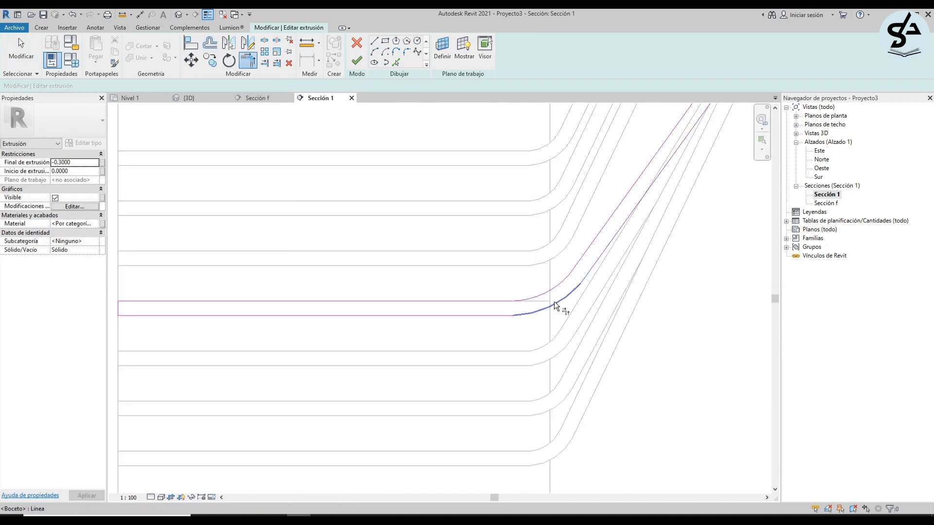
{"action": "left_click", "coordinate": [554, 304]}
{"action": "scroll", "coordinate": [555, 304], "scroll_direction": "down", "scroll_amount": 5}
{"action": "left_click", "coordinate": [357, 61]}
Open the eighth step's band extrusion sketch and delete its diagonal lines and bend arcs.
{"action": "double_click", "coordinate": [317, 345]}
{"action": "left_click_drag", "start_coordinate": [292, 155], "coordinate": [459, 442]}
{"action": "key", "text": "Delete"}
Move the eighth band's upper horizontal lines down to the riser just below the seventh band's upper tread.
{"action": "left_click_drag", "start_coordinate": [413, 153], "coordinate": [573, 194]}
{"action": "key", "text": "m"}
{"action": "key", "text": "v"}
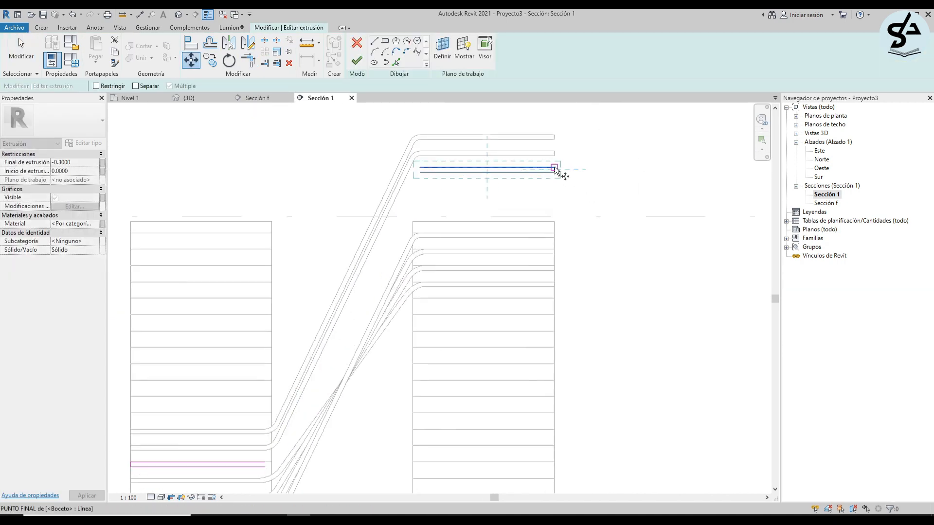
{"action": "left_click", "coordinate": [554, 167]}
{"action": "left_click", "coordinate": [555, 298]}
Stretch the eighth band's upper line inward past the flight edge and draw a straight diagonal down to its lower tread.
{"action": "scroll", "coordinate": [486, 302], "scroll_direction": "up", "scroll_amount": 2}
{"action": "left_click", "coordinate": [492, 291]}
{"action": "left_click_drag", "start_coordinate": [482, 289], "coordinate": [459, 289]}
{"action": "key", "text": "l"}
{"action": "key", "text": "i"}
{"action": "left_click", "coordinate": [472, 235]}
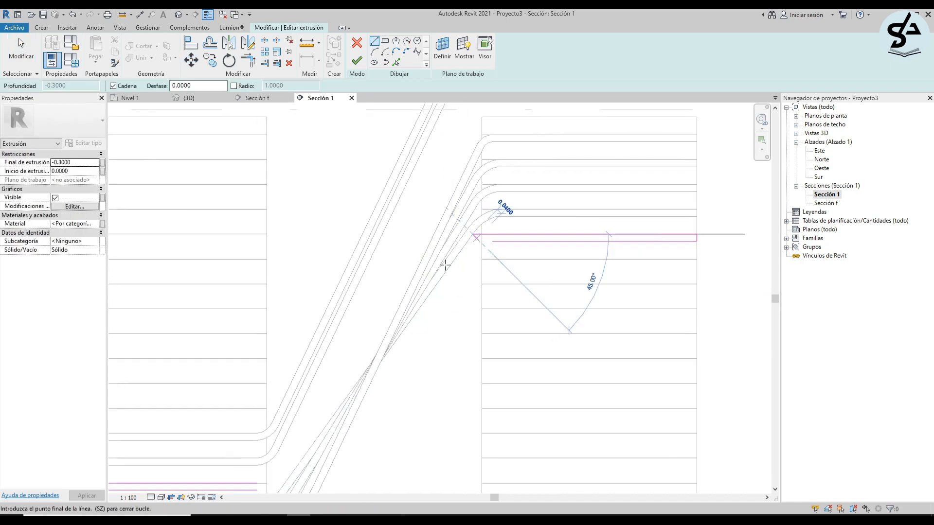
{"action": "middle_click_drag", "start_coordinate": [428, 287], "coordinate": [495, 231]}
{"action": "left_click", "coordinate": [333, 429]}
Round the eighth band's lower and upper bends with three-point arcs between the diagonal and the horizontal lines.
{"action": "middle_click_drag", "start_coordinate": [324, 425], "coordinate": [344, 313]}
{"action": "left_click", "coordinate": [374, 51]}
{"action": "left_click", "coordinate": [338, 317]}
{"action": "left_click", "coordinate": [416, 278]}
{"action": "left_click", "coordinate": [377, 311]}
{"action": "left_click", "coordinate": [496, 195]}
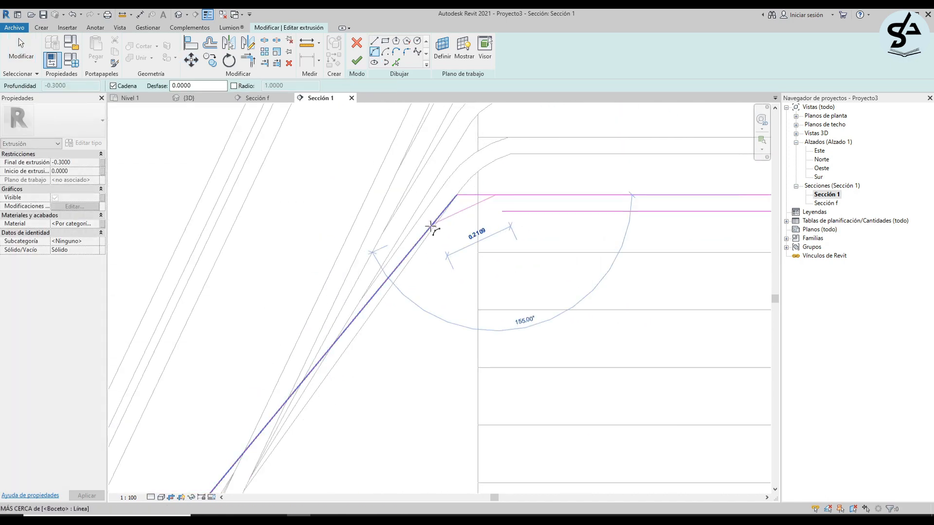
{"action": "left_click", "coordinate": [431, 227]}
{"action": "key", "text": "Escape"}
{"action": "key", "text": "Escape"}
Offset the eighth band's diagonal and arcs by 0.05, trim the outline closed and finish the sketch.
{"action": "middle_click_drag", "start_coordinate": [459, 191], "coordinate": [302, 373]}
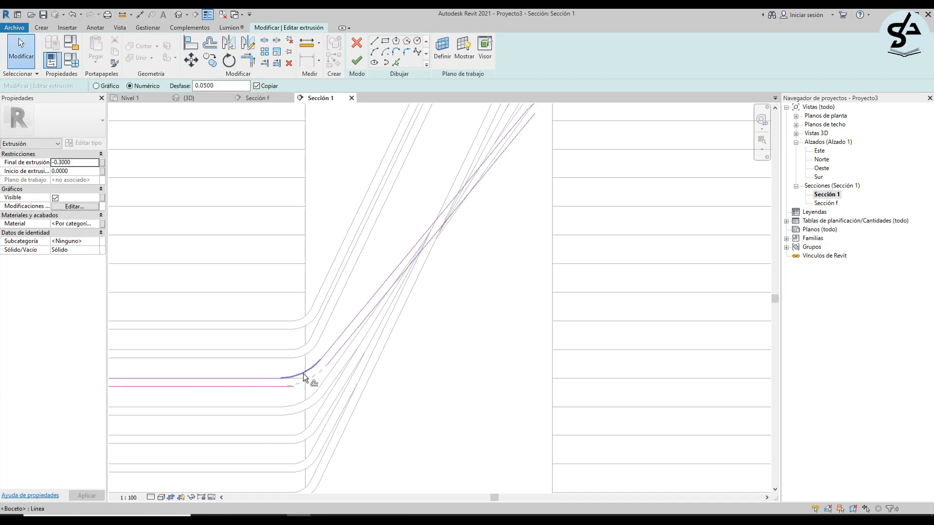
{"action": "left_click", "coordinate": [303, 373]}
{"action": "middle_click_drag", "start_coordinate": [533, 121], "coordinate": [484, 224]}
{"action": "key", "text": "t"}
{"action": "key", "text": "r"}
{"action": "middle_click_drag", "start_coordinate": [282, 437], "coordinate": [406, 307]}
{"action": "left_click", "coordinate": [351, 354]}
{"action": "scroll", "coordinate": [380, 355], "scroll_direction": "down", "scroll_amount": 2}
{"action": "left_click", "coordinate": [357, 61]}
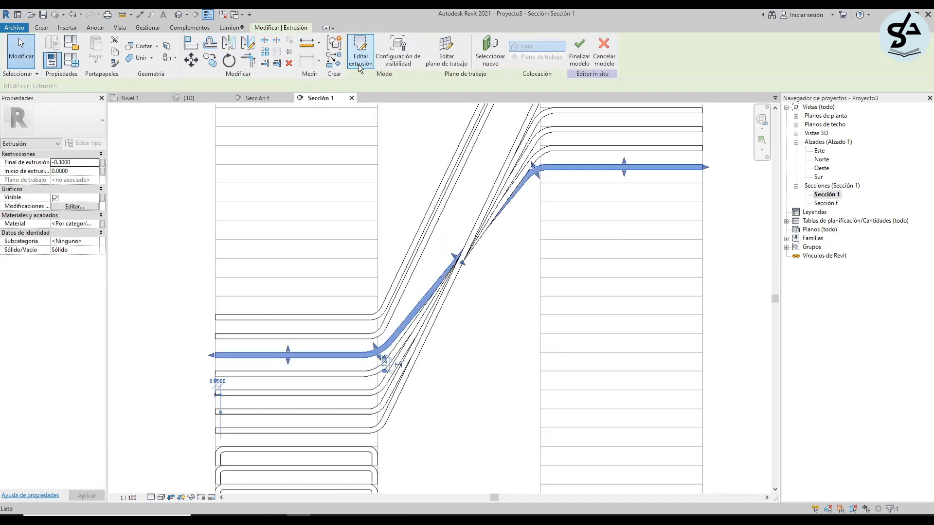
Open the ninth step's band extrusion sketch and delete its diagonal lines and bend arcs.
{"action": "scroll", "coordinate": [418, 355], "scroll_direction": "down", "scroll_amount": 2}
{"action": "double_click", "coordinate": [378, 339]}
{"action": "middle_click_drag", "start_coordinate": [428, 272], "coordinate": [429, 305]}
{"action": "left_click_drag", "start_coordinate": [368, 119], "coordinate": [524, 427]}
{"action": "key", "text": "Delete"}
Move the ninth band's upper horizontal lines down to the riser just below the eighth band's upper tread.
{"action": "left_click_drag", "start_coordinate": [479, 170], "coordinate": [617, 139]}
{"action": "key", "text": "m"}
{"action": "key", "text": "v"}
{"action": "left_click", "coordinate": [602, 150]}
{"action": "left_click", "coordinate": [602, 317]}
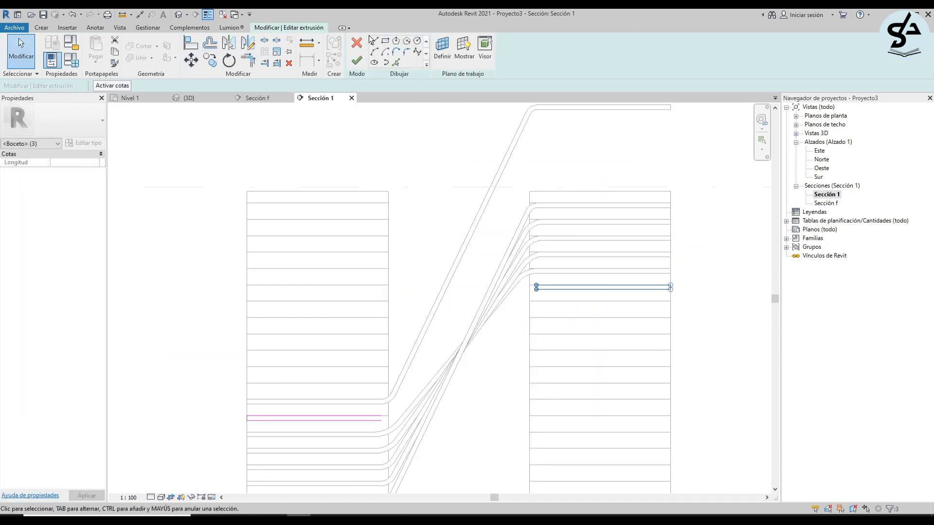
Draw a straight diagonal from just inside the ninth band's upper tread down to its lower tread.
{"action": "key", "text": "l"}
{"action": "key", "text": "i"}
{"action": "left_click", "coordinate": [519, 283]}
{"action": "scroll", "coordinate": [340, 448], "scroll_direction": "up", "scroll_amount": 3}
{"action": "left_click", "coordinate": [339, 459]}
Round the ninth band's upper and lower bends with three-point arcs between the diagonal and the horizontal lines.
{"action": "scroll", "coordinate": [389, 293], "scroll_direction": "down", "scroll_amount": 1}
{"action": "left_click", "coordinate": [374, 52]}
{"action": "scroll", "coordinate": [570, 243], "scroll_direction": "up", "scroll_amount": 2}
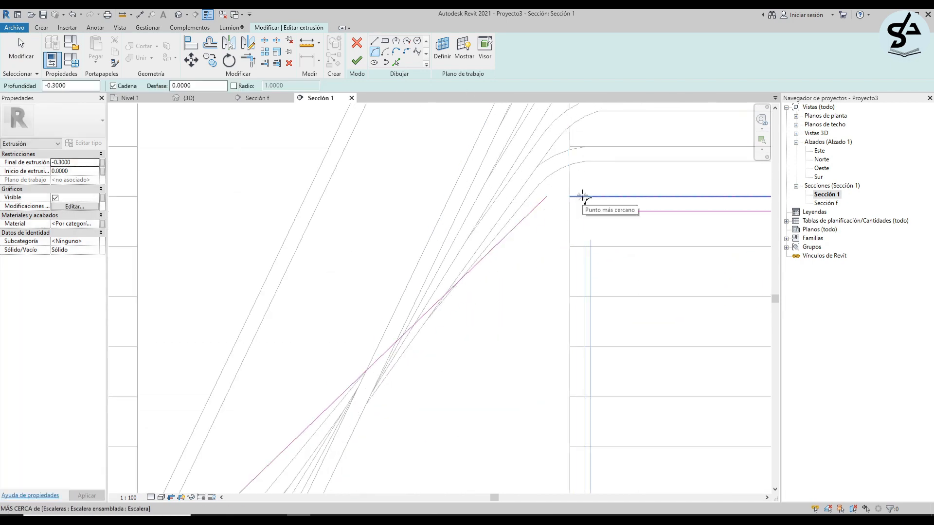
{"action": "left_click", "coordinate": [586, 196]}
{"action": "left_click", "coordinate": [469, 254]}
{"action": "left_click", "coordinate": [557, 202]}
{"action": "left_click", "coordinate": [456, 234]}
{"action": "scroll", "coordinate": [493, 214], "scroll_direction": "up", "scroll_amount": 2}
{"action": "left_click", "coordinate": [583, 191]}
{"action": "left_click", "coordinate": [506, 238]}
{"action": "key", "text": "Escape"}
{"action": "key", "text": "Escape"}
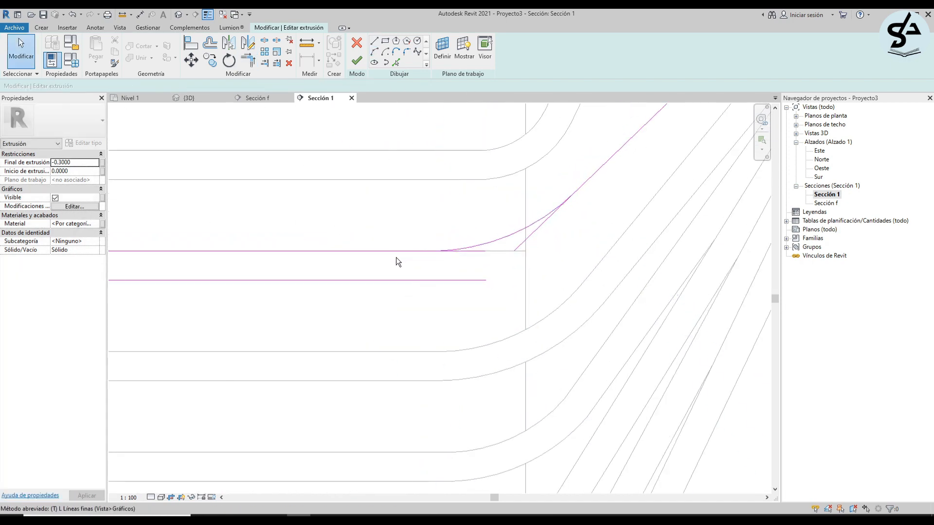
Trim the ninth band's diagonal and bend arcs to each other, removing the overhanging line ends.
{"action": "key", "text": "t"}
{"action": "key", "text": "r"}
{"action": "scroll", "coordinate": [396, 258], "scroll_direction": "down", "scroll_amount": 5}
{"action": "scroll", "coordinate": [491, 292], "scroll_direction": "up", "scroll_amount": 2}
{"action": "left_click", "coordinate": [452, 241]}
{"action": "left_click", "coordinate": [431, 255]}
Offset the ninth band's diagonal and arcs by 0.05, trim them to the tread lines and finish the sketch.
{"action": "key", "text": "o"}
{"action": "key", "text": "f"}
{"action": "left_click", "coordinate": [453, 241]}
{"action": "left_click", "coordinate": [334, 355]}
{"action": "key", "text": "t"}
{"action": "key", "text": "r"}
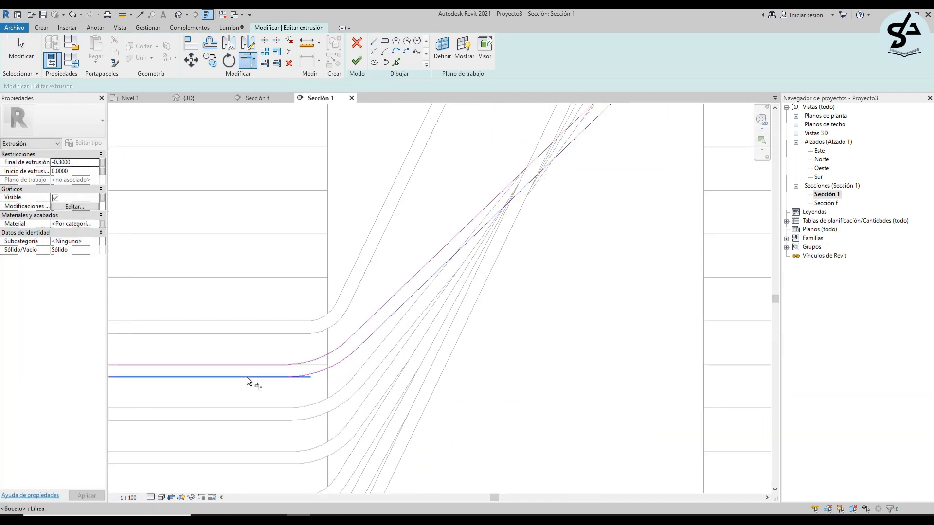
{"action": "left_click", "coordinate": [246, 377]}
{"action": "left_click", "coordinate": [469, 244]}
{"action": "left_click", "coordinate": [356, 61]}
Open the tenth step's band extrusion sketch and delete its diagonal lines and bend arcs.
{"action": "double_click", "coordinate": [363, 224]}
{"action": "left_click_drag", "start_coordinate": [408, 273], "coordinate": [311, 223]}
{"action": "scroll", "coordinate": [360, 342], "scroll_direction": "down", "scroll_amount": 5}
{"action": "key", "text": "Delete"}
Move the tenth band's upper horizontal lines down to the riser just below the ninth band's upper tread.
{"action": "left_click_drag", "start_coordinate": [397, 205], "coordinate": [539, 296]}
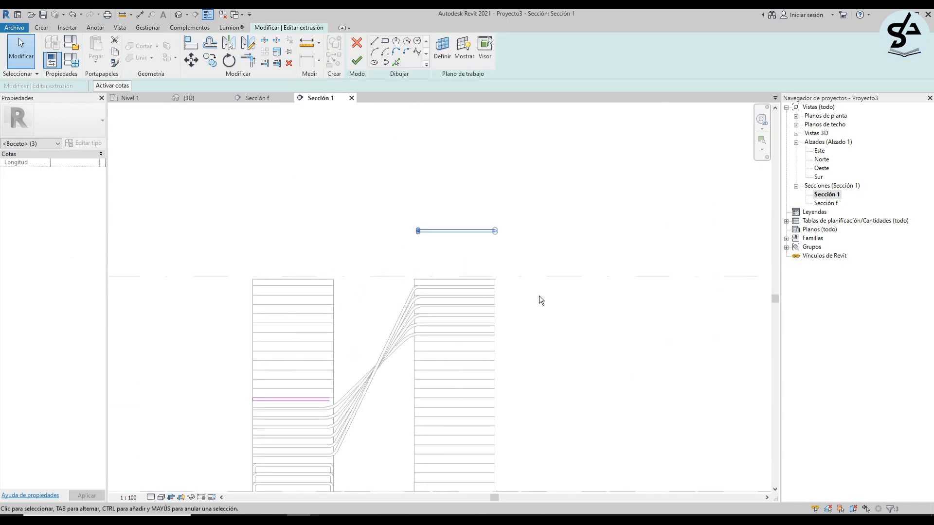
{"action": "key", "text": "m"}
{"action": "key", "text": "v"}
{"action": "left_click", "coordinate": [491, 227]}
{"action": "left_click", "coordinate": [491, 423]}
{"action": "middle_click_drag", "start_coordinate": [381, 290], "coordinate": [367, 290]}
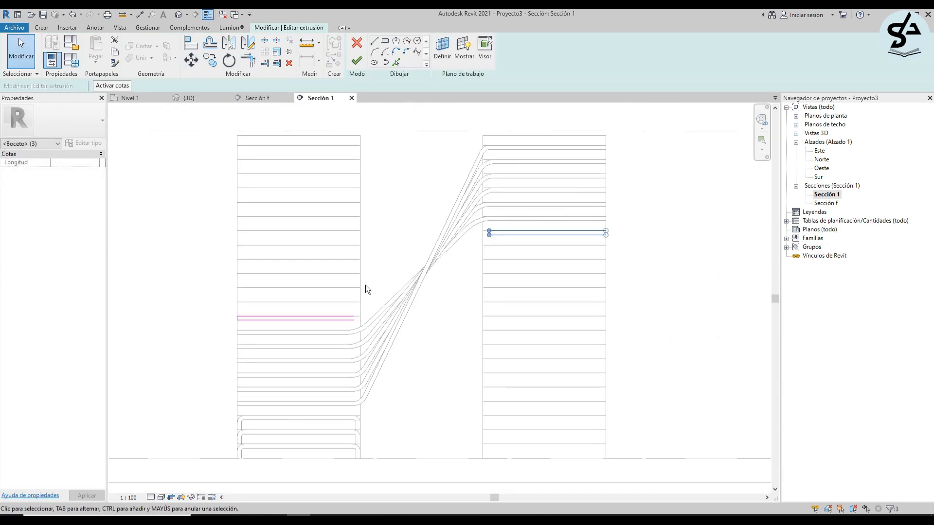
Stretch the tenth band's upper line inward past the flight edge and draw a straight diagonal to its lower tread.
{"action": "scroll", "coordinate": [510, 217], "scroll_direction": "up", "scroll_amount": 4}
{"action": "left_click_drag", "start_coordinate": [470, 243], "coordinate": [419, 243]}
{"action": "scroll", "coordinate": [481, 141], "scroll_direction": "down", "scroll_amount": 1}
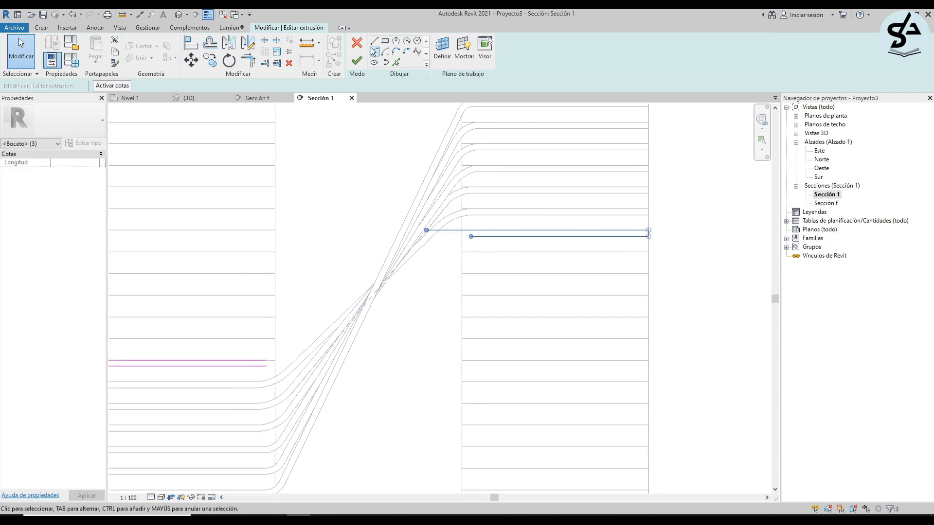
{"action": "key", "text": "l"}
{"action": "key", "text": "i"}
{"action": "left_click", "coordinate": [427, 230]}
{"action": "left_click", "coordinate": [275, 360]}
Round the tenth band's lower and upper bends with three-point arcs between the diagonal and the horizontal lines.
{"action": "left_click", "coordinate": [375, 52]}
{"action": "left_click", "coordinate": [250, 364]}
{"action": "left_click", "coordinate": [300, 344]}
{"action": "scroll", "coordinate": [275, 357], "scroll_direction": "up", "scroll_amount": 5}
{"action": "left_click", "coordinate": [273, 371]}
{"action": "left_click", "coordinate": [527, 243]}
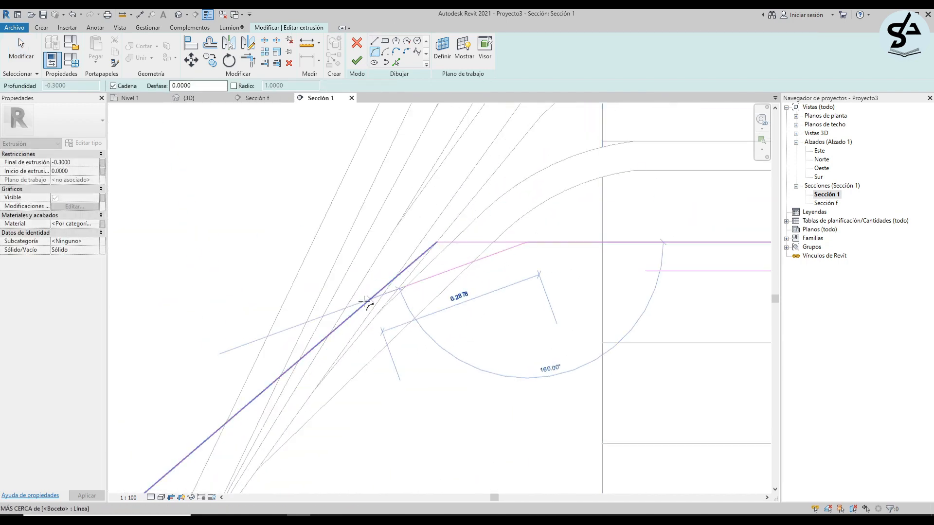
{"action": "left_click", "coordinate": [367, 303]}
{"action": "scroll", "coordinate": [438, 265], "scroll_direction": "up", "scroll_amount": 3}
{"action": "left_click", "coordinate": [462, 243]}
Trim the tenth band's diagonal, bend arcs and upper-edge tread lines to each other.
{"action": "scroll", "coordinate": [439, 308], "scroll_direction": "down", "scroll_amount": 4}
{"action": "key", "text": "t"}
{"action": "key", "text": "r"}
{"action": "left_click", "coordinate": [453, 287]}
{"action": "left_click", "coordinate": [247, 417]}
{"action": "key", "text": "Escape"}
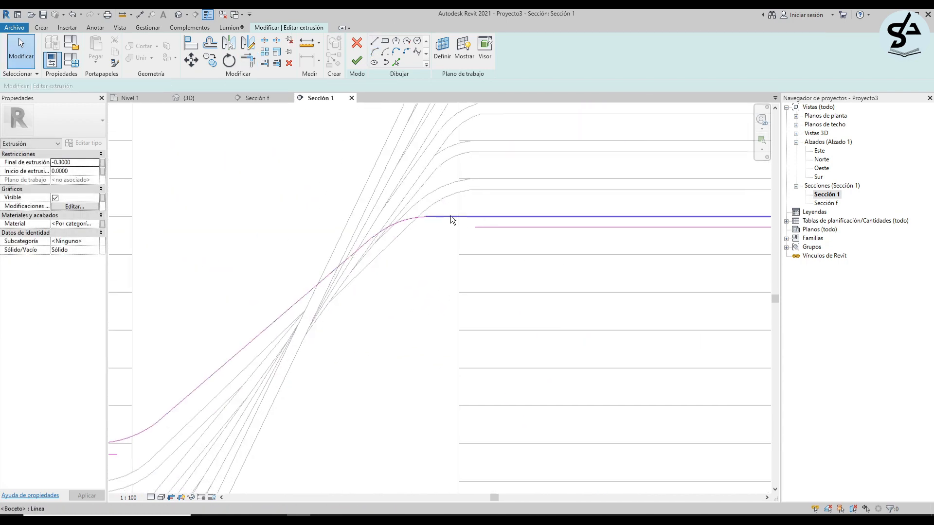
Offset the tenth band's diagonal and arcs to form its lower edge, trim the outline closed and finish the sketch.
{"action": "key", "text": "o"}
{"action": "key", "text": "f"}
{"action": "left_click", "coordinate": [417, 223]}
{"action": "left_click", "coordinate": [340, 280]}
{"action": "left_click", "coordinate": [215, 382]}
{"action": "key", "text": "t"}
{"action": "key", "text": "r"}
{"action": "scroll", "coordinate": [466, 272], "scroll_direction": "down", "scroll_amount": 4}
{"action": "left_click", "coordinate": [357, 60]}
Check the bands in 3D, then reopen the tenth band's sketch in Sección 1 and delete its diagonals and bend arcs.
{"action": "left_click", "coordinate": [189, 98]}
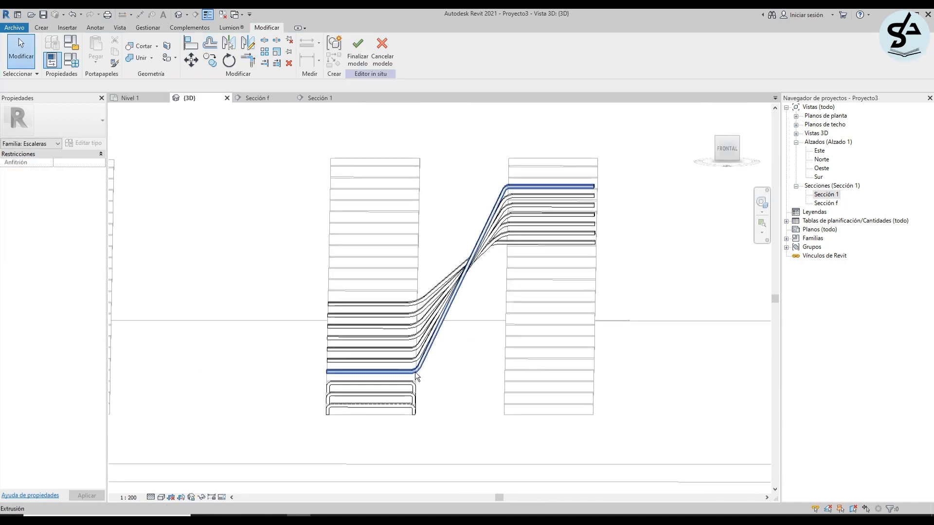
{"action": "scroll", "coordinate": [416, 327], "scroll_direction": "up", "scroll_amount": 3}
{"action": "left_click", "coordinate": [422, 284]}
{"action": "left_click", "coordinate": [320, 98]}
{"action": "double_click", "coordinate": [361, 311]}
{"action": "left_click", "coordinate": [361, 312]}
{"action": "scroll", "coordinate": [384, 273], "scroll_direction": "up", "scroll_amount": 3}
{"action": "key", "text": "Delete"}
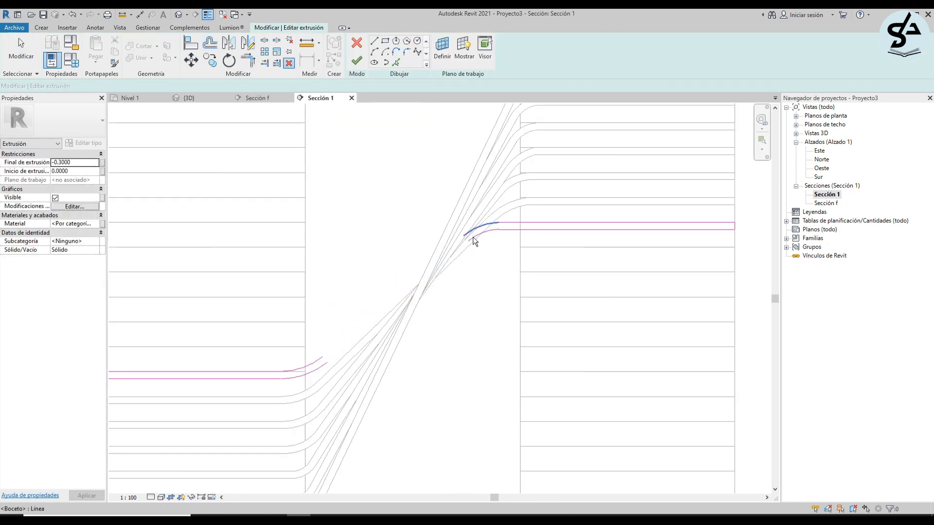
{"action": "left_click", "coordinate": [472, 238]}
{"action": "key", "text": "Delete"}
Extend the tenth band's upper tread line inward again and redraw the straight diagonal to the lower tread's inner corner.
{"action": "left_click_drag", "start_coordinate": [498, 222], "coordinate": [457, 222]}
{"action": "key", "text": "l"}
{"action": "key", "text": "i"}
{"action": "left_click", "coordinate": [457, 223]}
{"action": "left_click", "coordinate": [304, 373]}
{"action": "key", "text": "Escape"}
{"action": "key", "text": "Escape"}
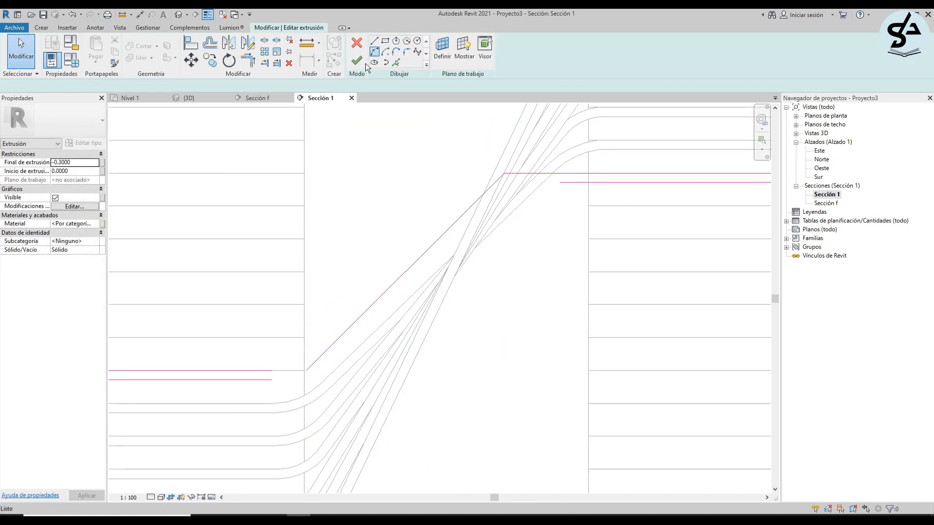
Draw start-end-radius bend arcs where the tenth band's diagonal meets the lower and upper tread lines.
{"action": "left_click", "coordinate": [374, 52]}
{"action": "left_click", "coordinate": [271, 371]}
{"action": "left_click", "coordinate": [334, 342]}
{"action": "scroll", "coordinate": [473, 195], "scroll_direction": "up", "scroll_amount": 3}
{"action": "left_click", "coordinate": [390, 237]}
{"action": "left_click", "coordinate": [444, 206]}
{"action": "key", "text": "Escape"}
{"action": "key", "text": "Escape"}
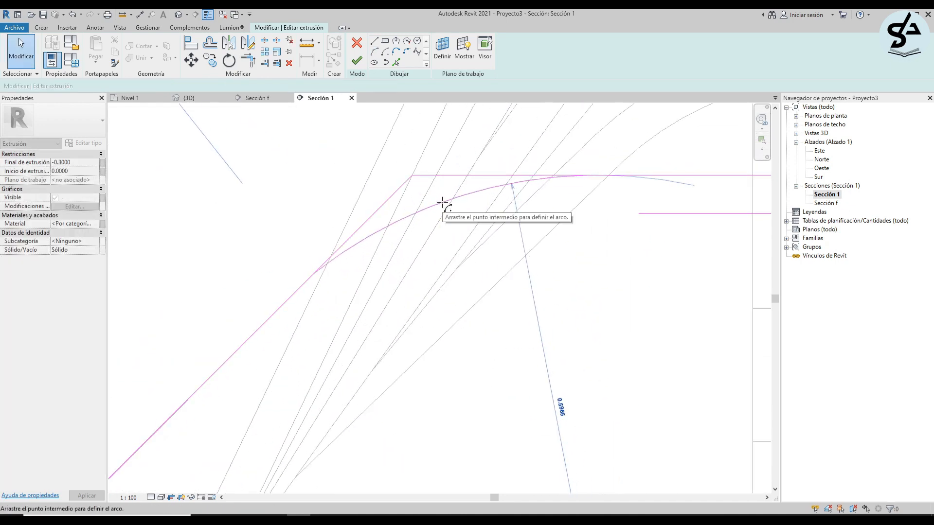
Trim the tenth band's upper edge, offset it to form the lower edge, close the outline and finish the sketch.
{"action": "scroll", "coordinate": [446, 219], "scroll_direction": "down", "scroll_amount": 2}
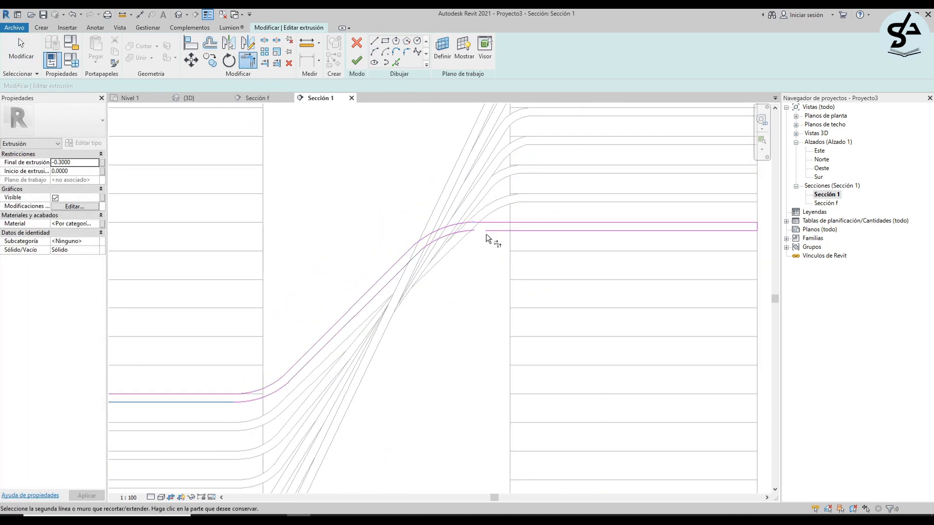
{"action": "left_click", "coordinate": [356, 60]}
{"action": "scroll", "coordinate": [462, 284], "scroll_direction": "down", "scroll_amount": 1}
Copy the tenth band directly beneath itself, shifted down by its own thickness.
{"action": "left_click", "coordinate": [366, 326]}
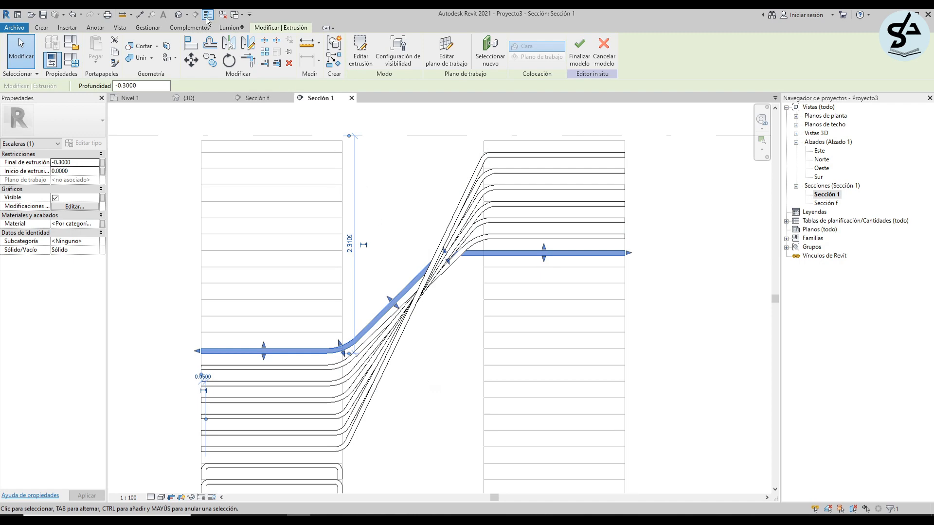
{"action": "left_click", "coordinate": [210, 61]}
{"action": "scroll", "coordinate": [327, 354], "scroll_direction": "up", "scroll_amount": 4}
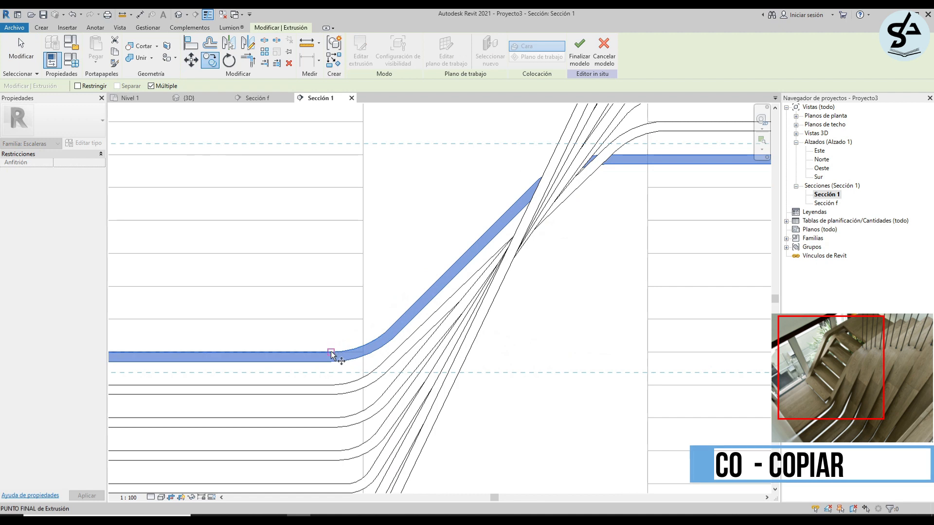
{"action": "left_click", "coordinate": [331, 361]}
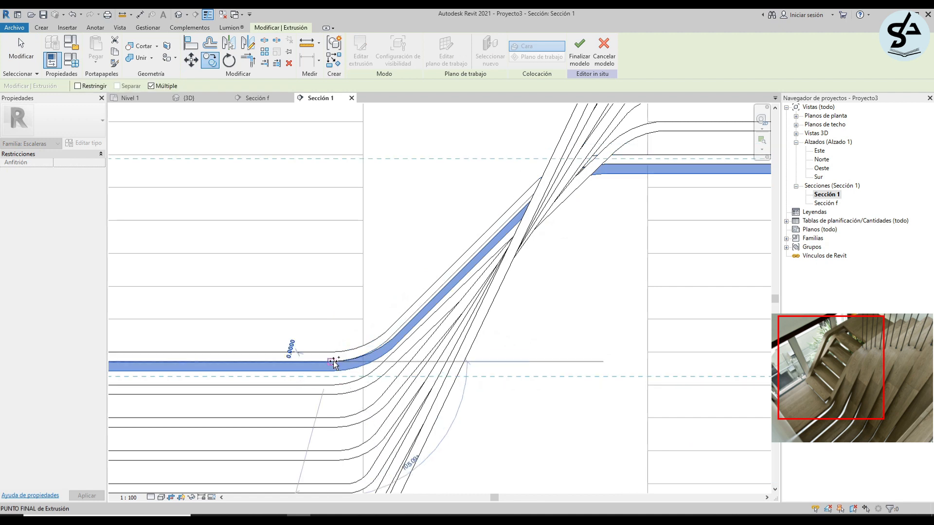
{"action": "scroll", "coordinate": [351, 361], "scroll_direction": "down", "scroll_amount": 2}
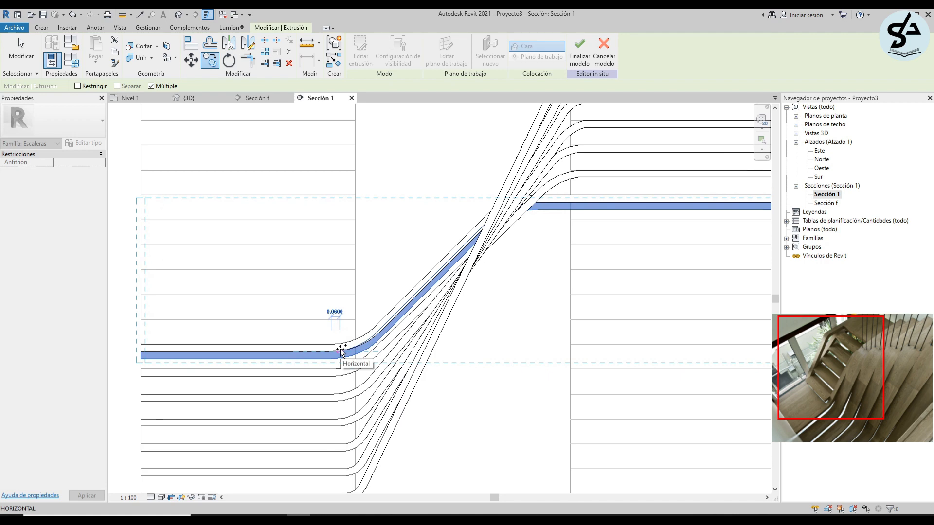
{"action": "key", "text": "Escape"}
{"action": "key", "text": "Escape"}
Edit the copied band's sketch and delete its lower and upper tread lines, diagonals and bend arcs.
{"action": "double_click", "coordinate": [316, 359]}
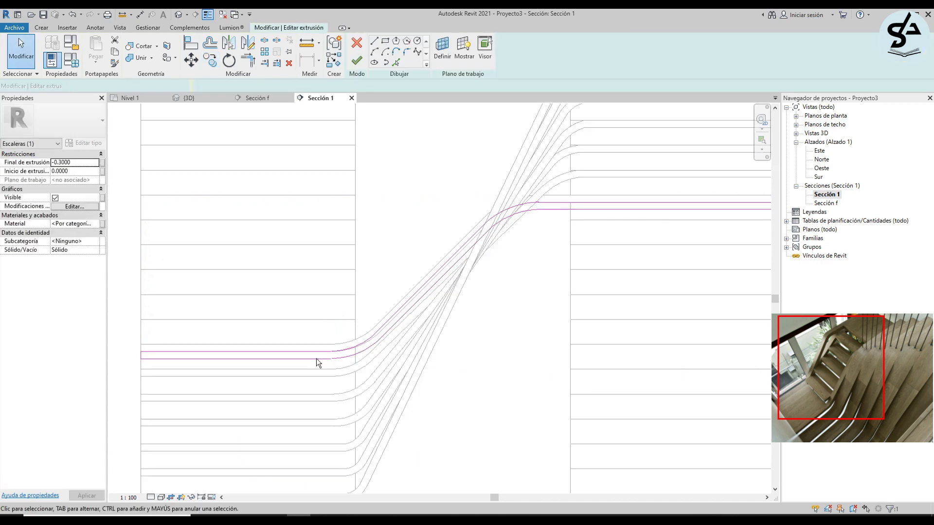
{"action": "left_click", "coordinate": [316, 359]}
{"action": "key", "text": "Delete"}
{"action": "left_click", "coordinate": [305, 353]}
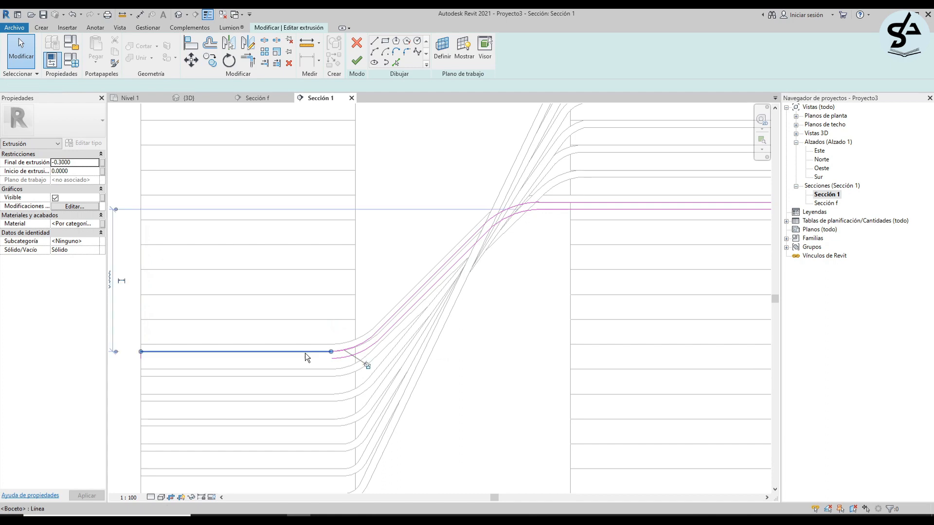
{"action": "key", "text": "Delete"}
{"action": "scroll", "coordinate": [157, 381], "scroll_direction": "down", "scroll_amount": 2}
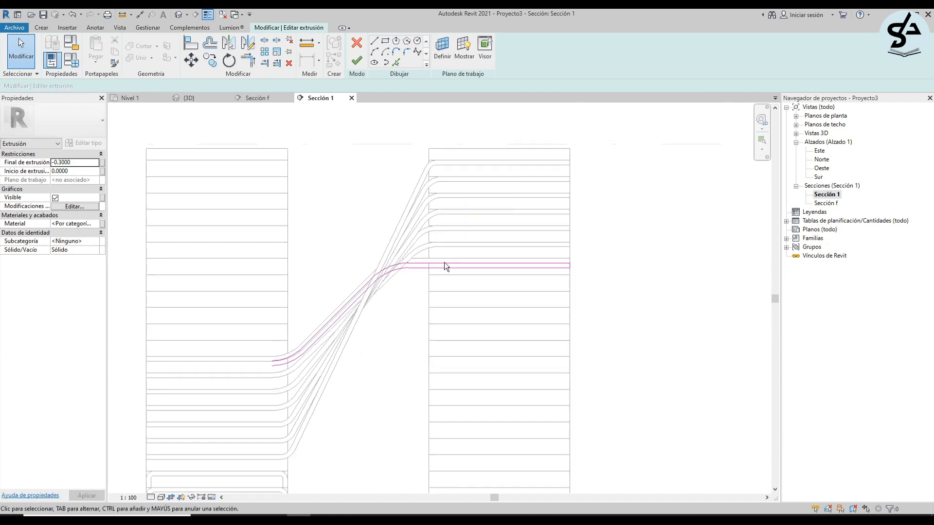
{"action": "scroll", "coordinate": [445, 262], "scroll_direction": "up", "scroll_amount": 2}
{"action": "key", "text": "Delete"}
Draw a straight diagonal from the underside of the upper tread to the lower tread's inner corner and offset it.
{"action": "left_click", "coordinate": [441, 273]}
{"action": "left_click", "coordinate": [236, 403]}
{"action": "scroll", "coordinate": [244, 390], "scroll_direction": "up", "scroll_amount": 1}
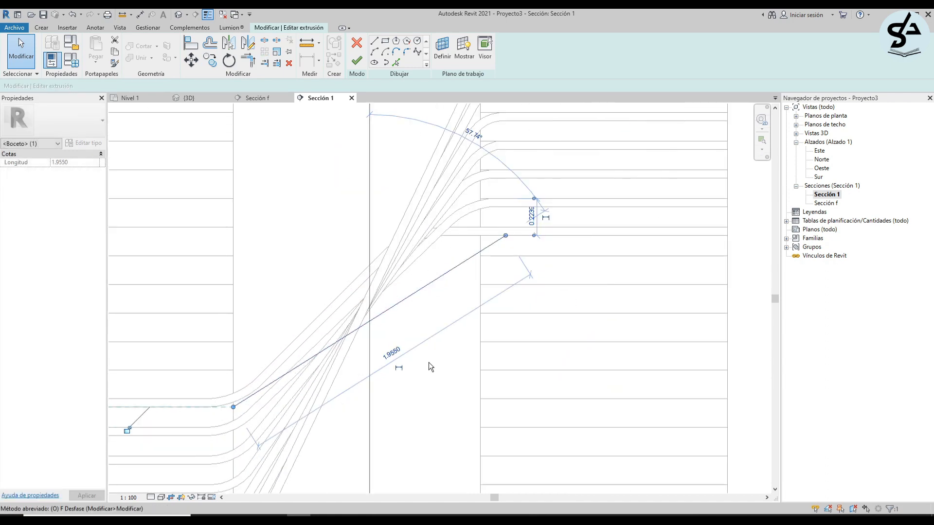
{"action": "left_click", "coordinate": [210, 42]}
{"action": "left_click", "coordinate": [277, 360]}
{"action": "key", "text": "Escape"}
{"action": "scroll", "coordinate": [226, 404], "scroll_direction": "up", "scroll_amount": 1}
Undo the diagonal's offset and move its ends to the lower bend and the upper tread's inner corner.
{"action": "left_click", "coordinate": [376, 43]}
{"action": "key", "text": "ctrl+z"}
{"action": "left_click", "coordinate": [193, 408]}
{"action": "scroll", "coordinate": [215, 408], "scroll_direction": "up", "scroll_amount": 1}
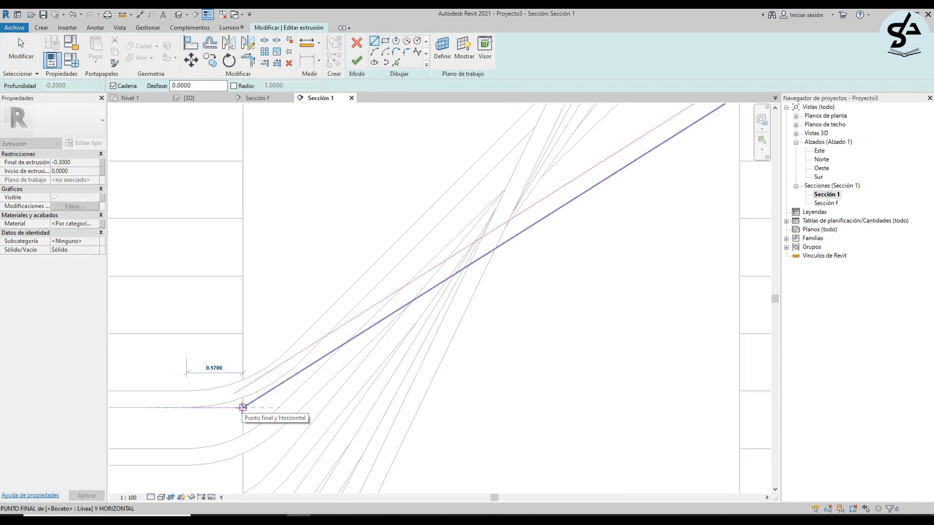
{"action": "key", "text": "Escape"}
{"action": "key", "text": "Escape"}
{"action": "left_click", "coordinate": [252, 400]}
{"action": "left_click_drag", "start_coordinate": [244, 407], "coordinate": [278, 383]}
{"action": "left_click_drag", "start_coordinate": [562, 205], "coordinate": [538, 202]}
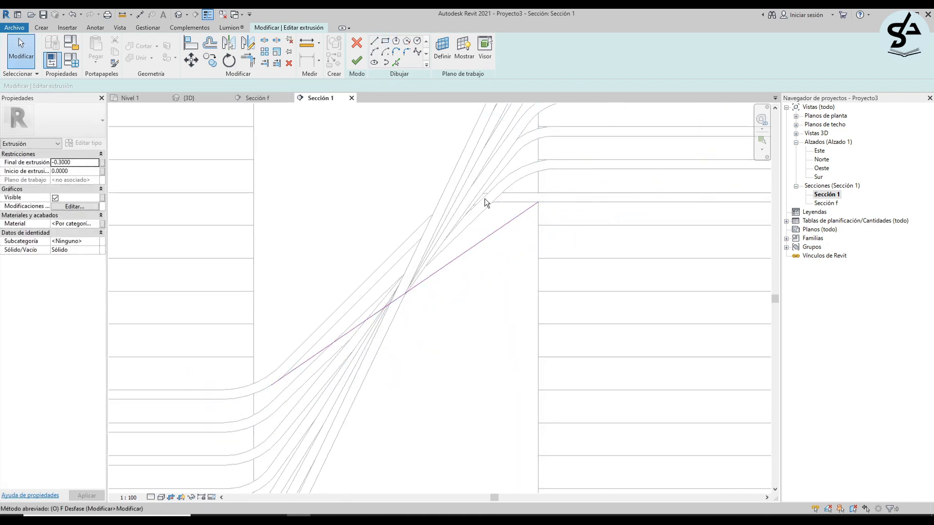
Offset the copied band's diagonal and lower bend arc, close the outline with short ends at both treads, and finish the sketch.
{"action": "scroll", "coordinate": [276, 244], "scroll_direction": "up", "scroll_amount": 2}
{"action": "key", "text": "l"}
{"action": "key", "text": "i"}
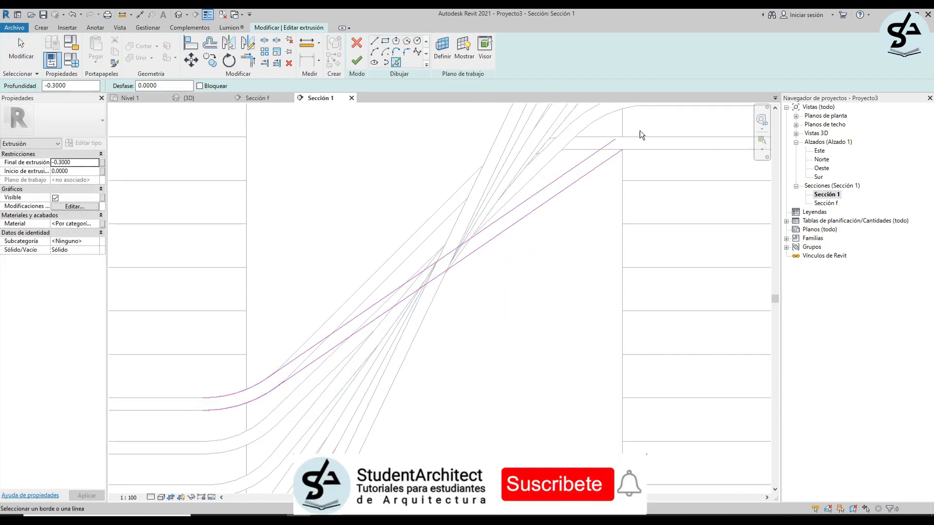
{"action": "left_click", "coordinate": [204, 398]}
{"action": "left_click", "coordinate": [617, 140]}
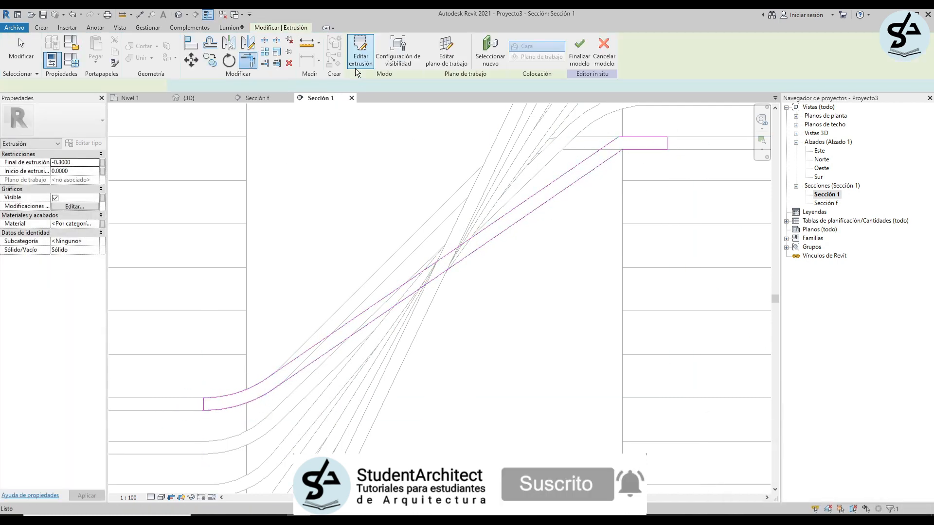
{"action": "scroll", "coordinate": [503, 282], "scroll_direction": "down", "scroll_amount": 3}
{"action": "scroll", "coordinate": [503, 280], "scroll_direction": "down", "scroll_amount": 1}
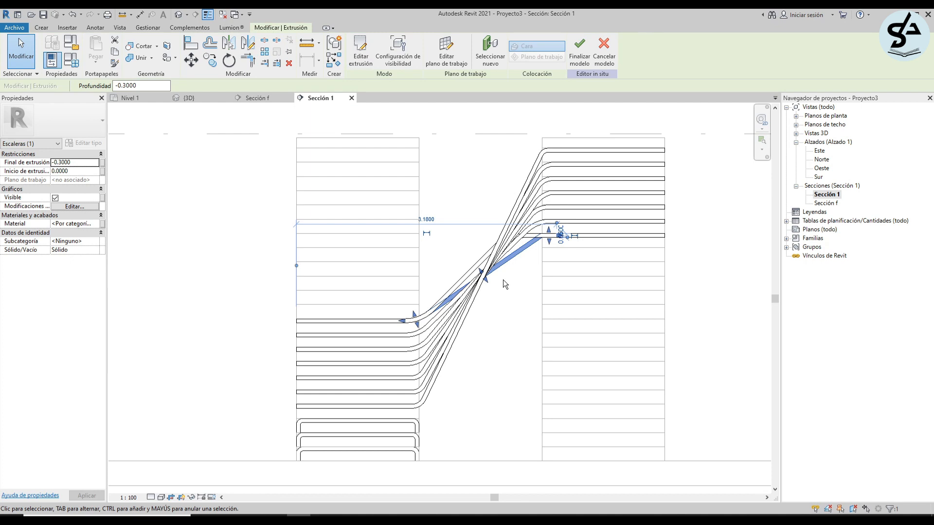
{"action": "scroll", "coordinate": [503, 279], "scroll_direction": "down", "scroll_amount": 1}
{"action": "key", "text": "Escape"}
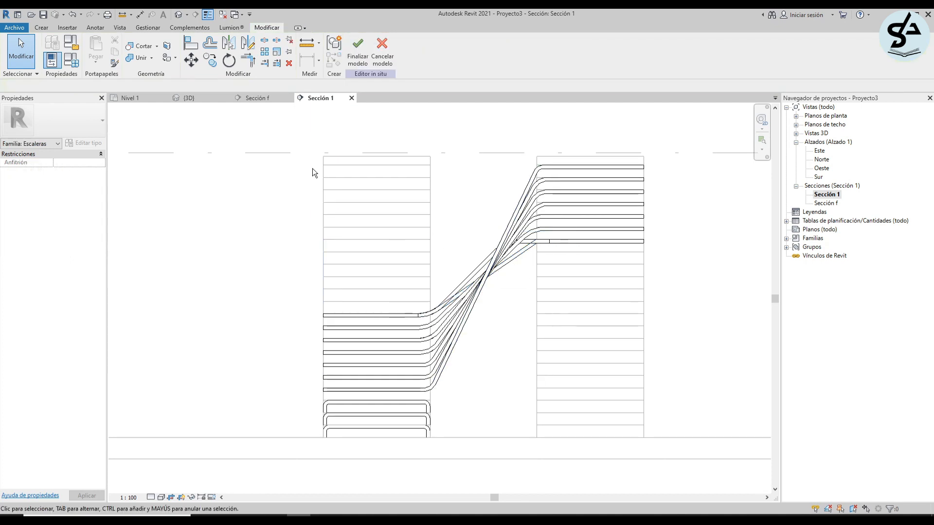
In Sección f, stretch the tenth band's extrusion outward to a depth of -1.45 to form a landing.
{"action": "left_click", "coordinate": [255, 99]}
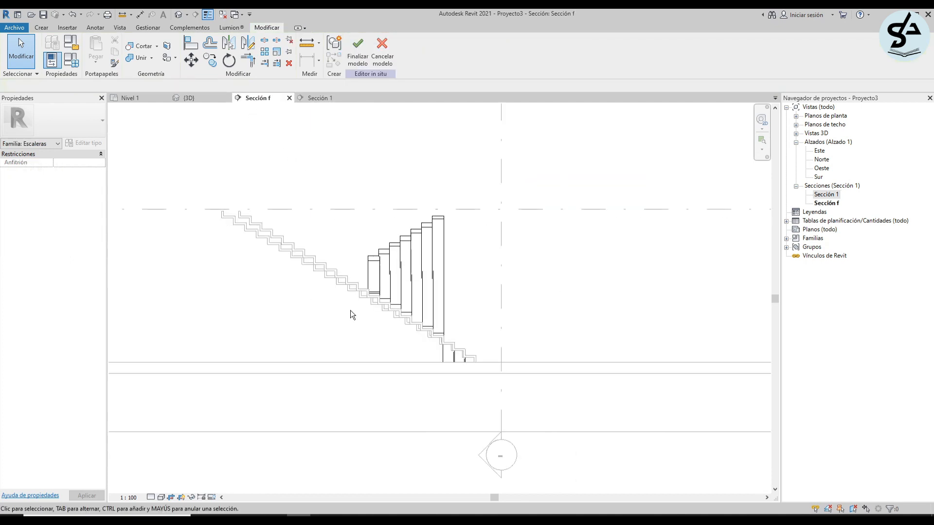
{"action": "scroll", "coordinate": [369, 258], "scroll_direction": "up", "scroll_amount": 3}
{"action": "left_click", "coordinate": [394, 228]}
{"action": "middle_click_drag", "start_coordinate": [364, 238], "coordinate": [491, 299]}
{"action": "scroll", "coordinate": [511, 306], "scroll_direction": "up", "scroll_amount": 2}
{"action": "left_click_drag", "start_coordinate": [514, 287], "coordinate": [366, 283]}
{"action": "left_click", "coordinate": [553, 275]}
{"action": "left_click", "coordinate": [556, 273]}
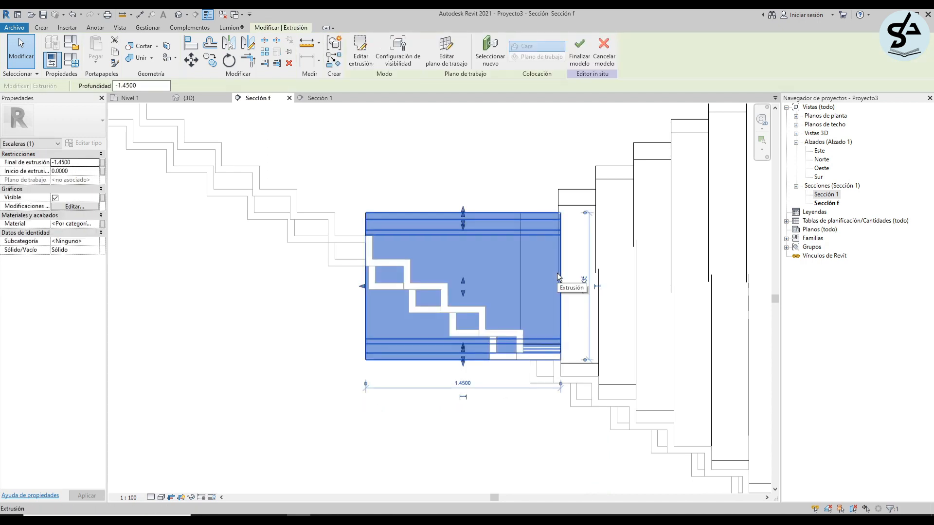
Select the copied band beneath the landing and stretch its extrusion to the same -1.45 depth.
{"action": "left_click", "coordinate": [517, 247]}
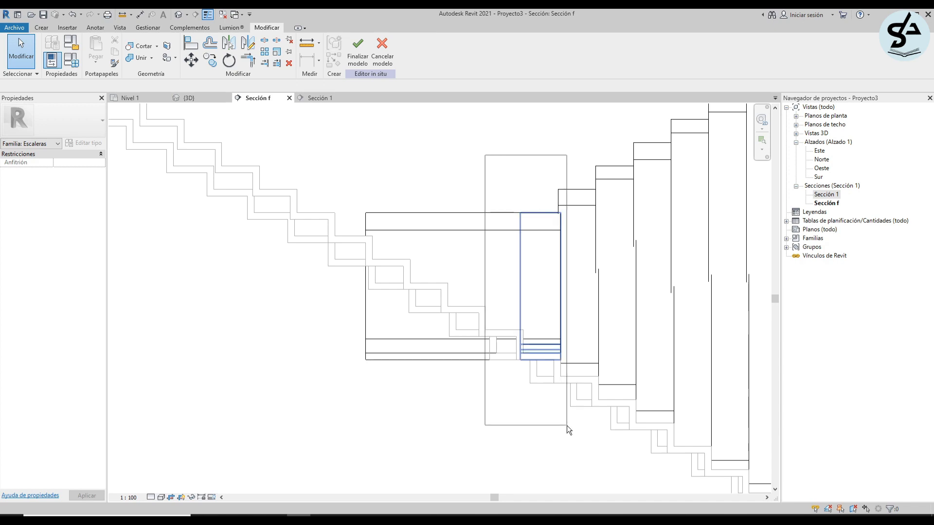
{"action": "left_click", "coordinate": [520, 292]}
{"action": "left_click", "coordinate": [373, 294]}
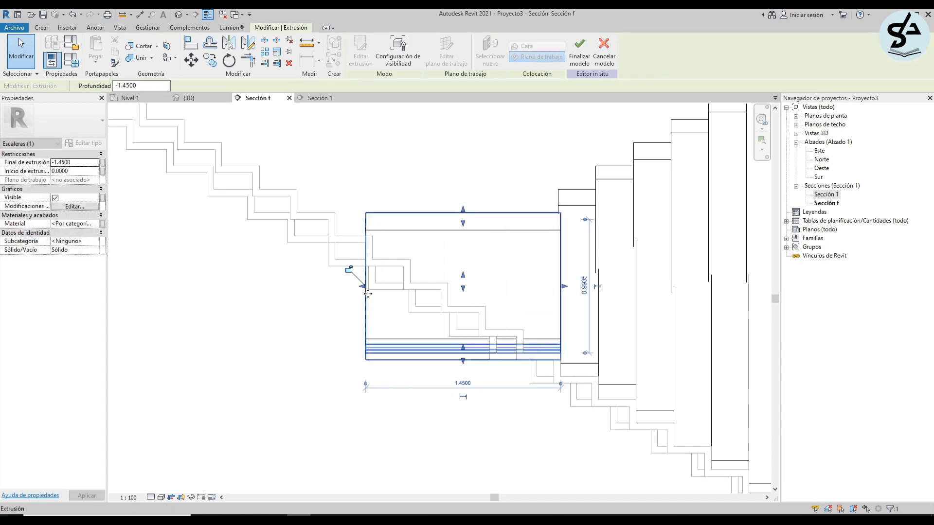
{"action": "scroll", "coordinate": [384, 294], "scroll_direction": "down", "scroll_amount": 2}
Start a void extrusion in the 3D view and look at the staircase from above.
{"action": "left_click", "coordinate": [189, 98]}
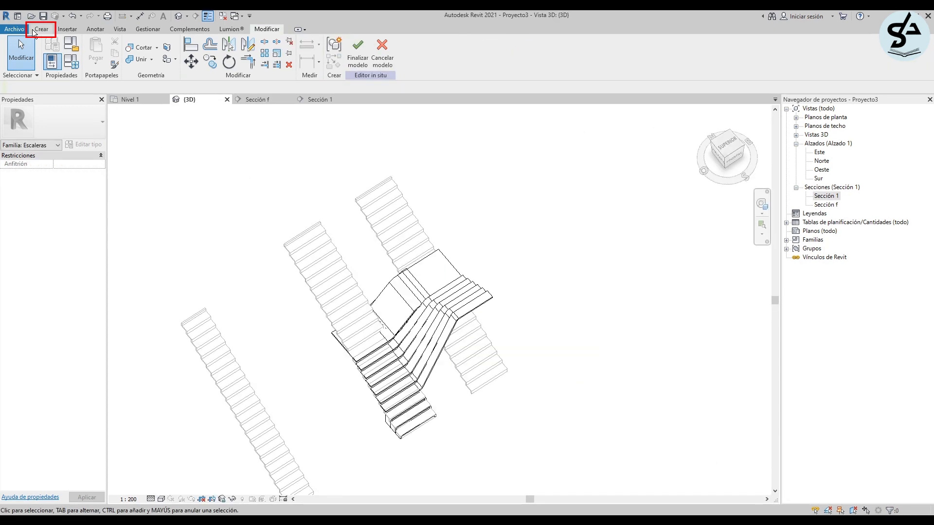
{"action": "left_click", "coordinate": [41, 28]}
{"action": "left_click", "coordinate": [233, 45]}
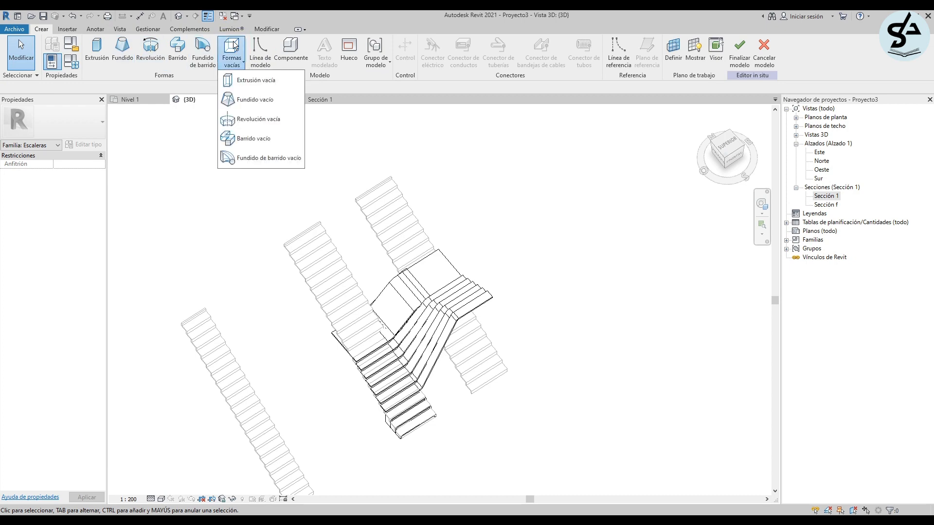
{"action": "left_click", "coordinate": [264, 81]}
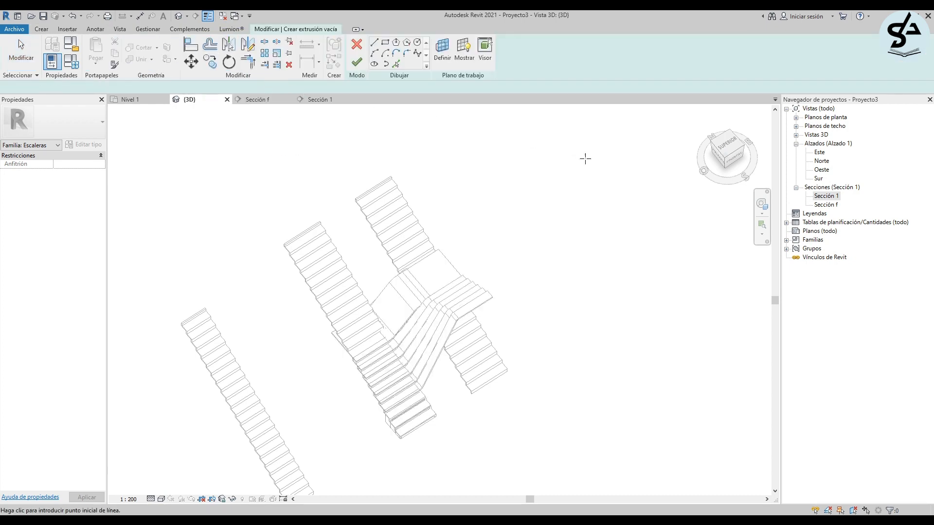
{"action": "left_click", "coordinate": [726, 145]}
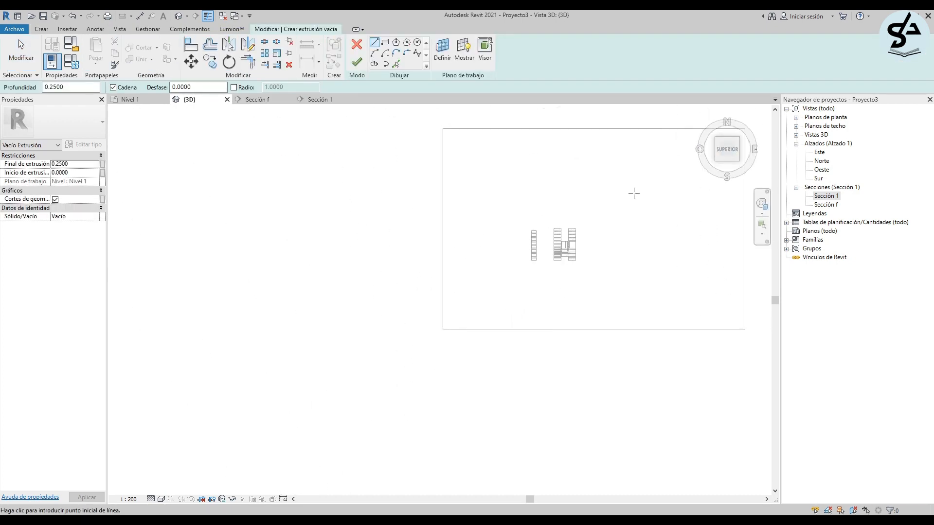
{"action": "scroll", "coordinate": [386, 267], "scroll_direction": "up", "scroll_amount": 10}
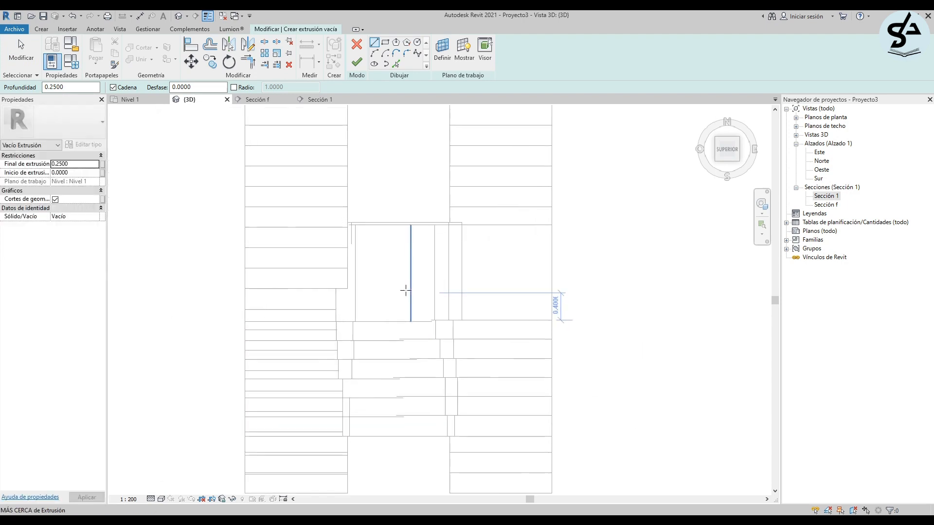
{"action": "left_click", "coordinate": [400, 204]}
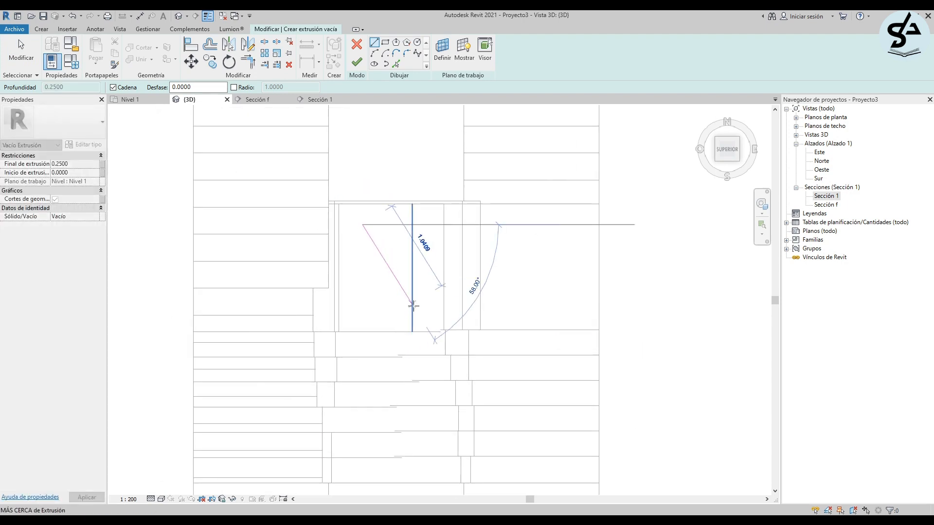
{"action": "key", "text": "Escape"}
{"action": "key", "text": "Escape"}
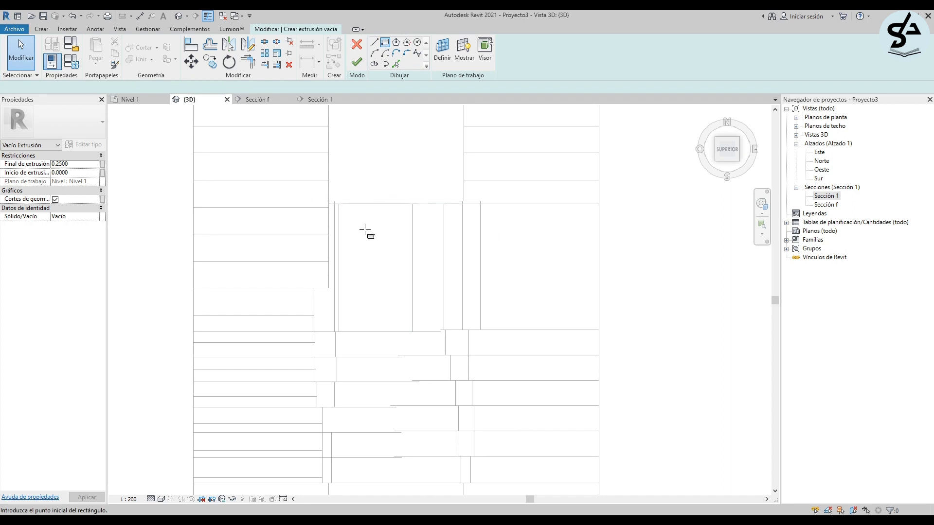
Sketch a void rectangle inside the landing's diagonal part, set extrusion start 1 and end 3.5, and finish the void.
{"action": "left_click", "coordinate": [360, 220]}
{"action": "left_click", "coordinate": [398, 310]}
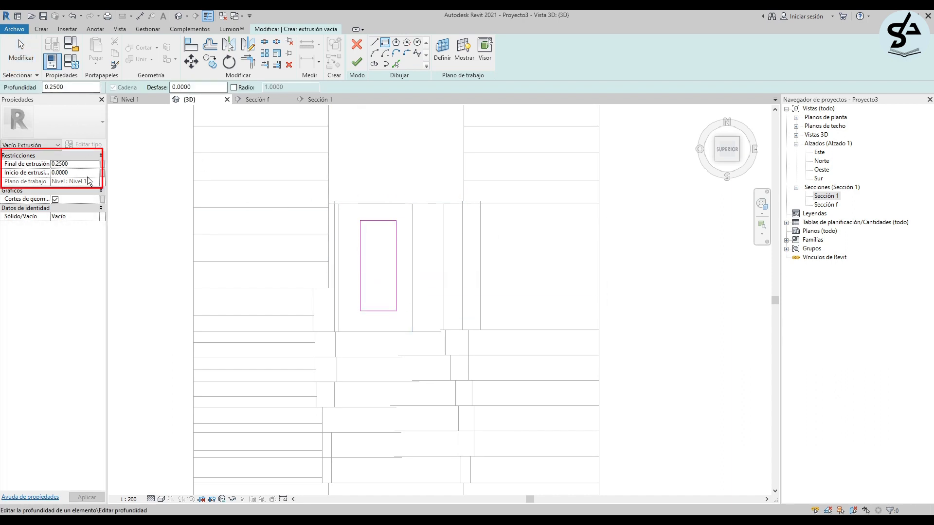
{"action": "left_click", "coordinate": [89, 164]}
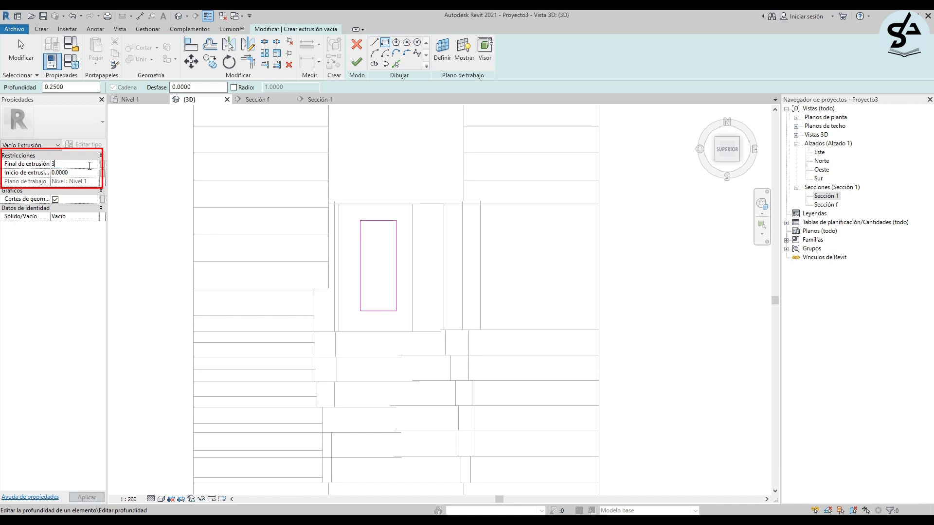
{"action": "left_click", "coordinate": [80, 172]}
{"action": "type", "text": "1"}
{"action": "key", "text": "Return"}
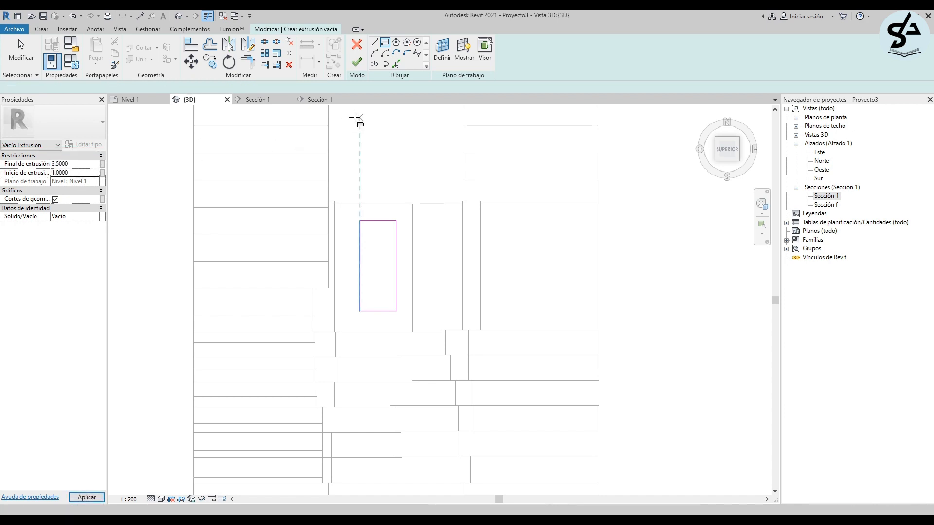
{"action": "left_click", "coordinate": [357, 62]}
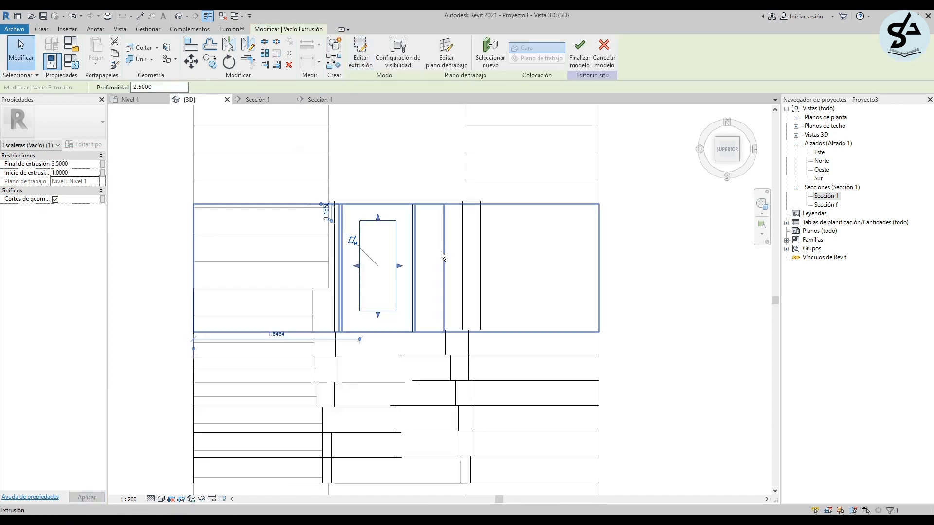
Examine the void's cut through the landing bands in an isometric 3D view, then return to the top view.
{"action": "scroll", "coordinate": [441, 252], "scroll_direction": "down", "scroll_amount": 2}
{"action": "left_click", "coordinate": [550, 273]}
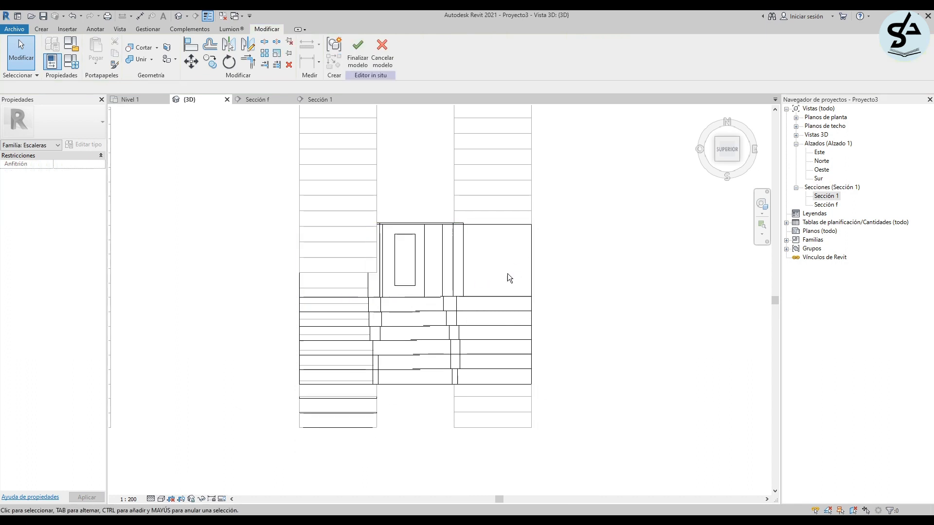
{"action": "left_click", "coordinate": [718, 160]}
{"action": "scroll", "coordinate": [361, 345], "scroll_direction": "up", "scroll_amount": 3}
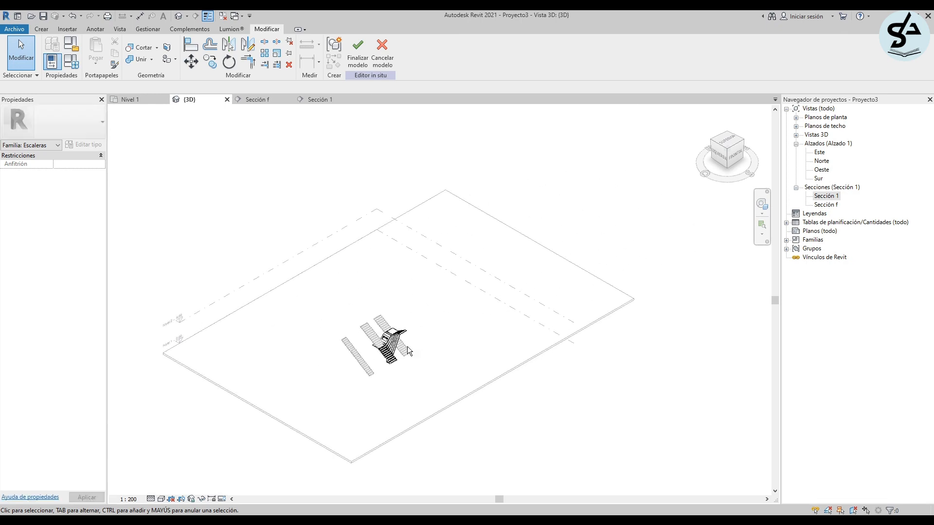
{"action": "scroll", "coordinate": [361, 346], "scroll_direction": "up", "scroll_amount": 8}
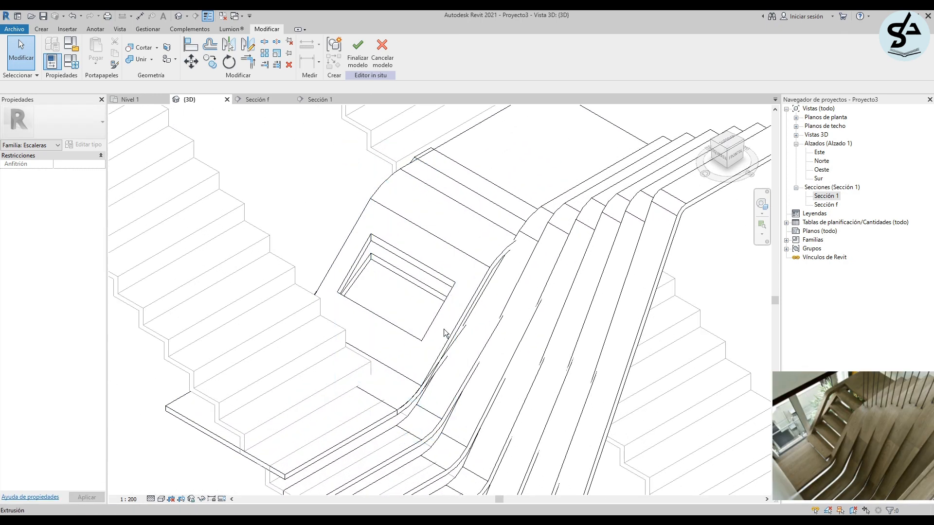
{"action": "left_click", "coordinate": [735, 140]}
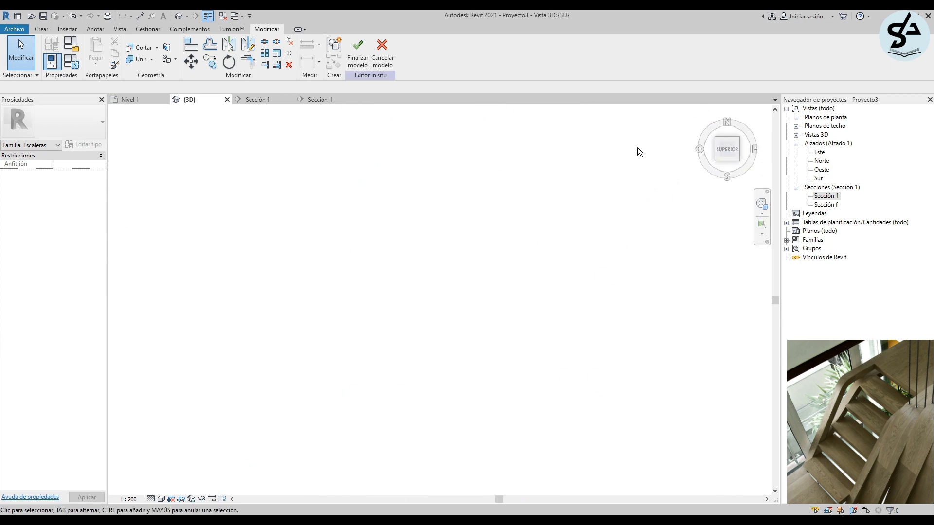
Widen the landing's void on both sides so it spans the diagonal part from the lower bend to near the upper bend.
{"action": "scroll", "coordinate": [411, 319], "scroll_direction": "up", "scroll_amount": 10}
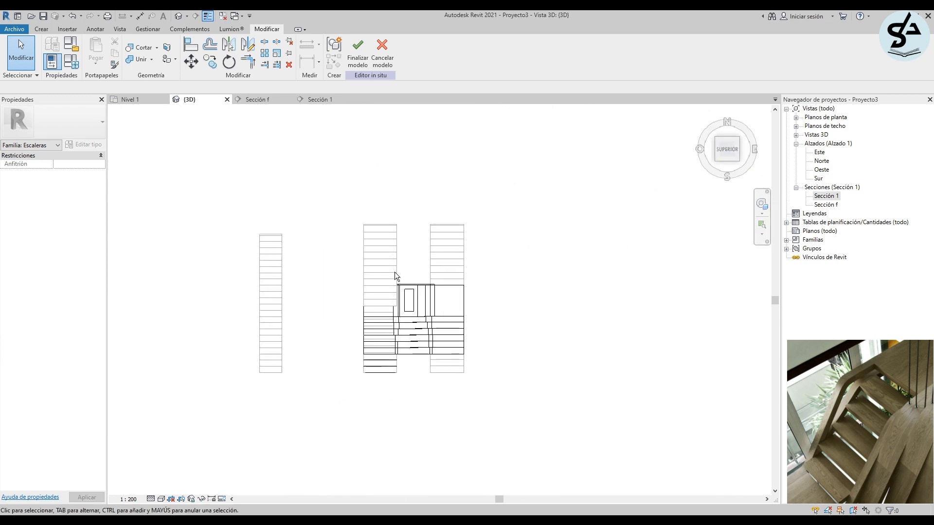
{"action": "left_click", "coordinate": [405, 309]}
{"action": "scroll", "coordinate": [411, 312], "scroll_direction": "up", "scroll_amount": 2}
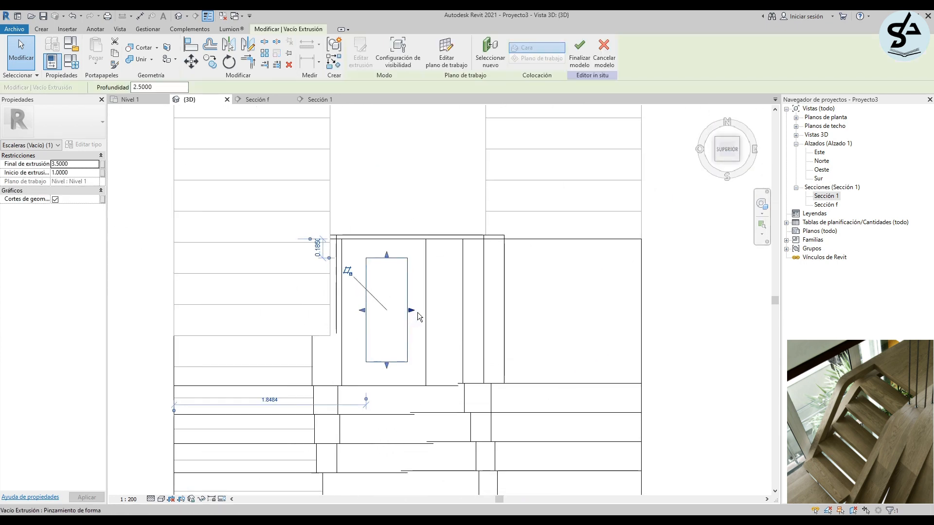
{"action": "left_click_drag", "start_coordinate": [412, 311], "coordinate": [463, 313]}
{"action": "left_click_drag", "start_coordinate": [362, 311], "coordinate": [313, 316]}
{"action": "scroll", "coordinate": [309, 309], "scroll_direction": "up", "scroll_amount": 3}
{"action": "scroll", "coordinate": [316, 317], "scroll_direction": "down", "scroll_amount": 2}
{"action": "scroll", "coordinate": [438, 213], "scroll_direction": "down", "scroll_amount": 3}
Stretch the edge of the landing band's extrusion to a depth of -1.38.
{"action": "left_click", "coordinate": [507, 195]}
{"action": "scroll", "coordinate": [479, 200], "scroll_direction": "up", "scroll_amount": 3}
{"action": "left_click_drag", "start_coordinate": [445, 193], "coordinate": [444, 202]}
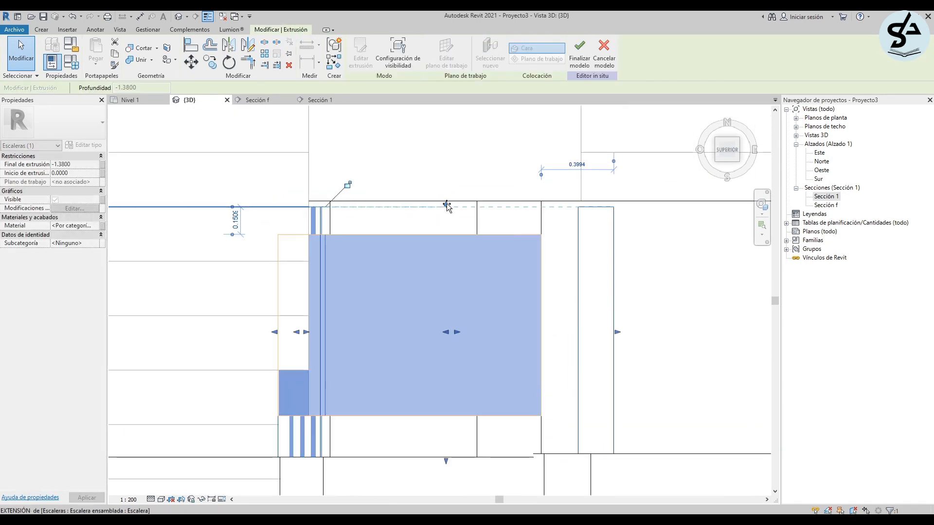
{"action": "scroll", "coordinate": [443, 213], "scroll_direction": "down", "scroll_amount": 3}
{"action": "key", "text": "Escape"}
Extend the void toward both long edges of the landing, leaving a margin of about 0.10.
{"action": "left_click", "coordinate": [527, 215]}
{"action": "scroll", "coordinate": [506, 209], "scroll_direction": "up", "scroll_amount": 3}
{"action": "left_click", "coordinate": [313, 265]}
{"action": "scroll", "coordinate": [313, 263], "scroll_direction": "up", "scroll_amount": 1}
{"action": "left_click_drag", "start_coordinate": [421, 265], "coordinate": [421, 253]}
{"action": "scroll", "coordinate": [422, 254], "scroll_direction": "down", "scroll_amount": 2}
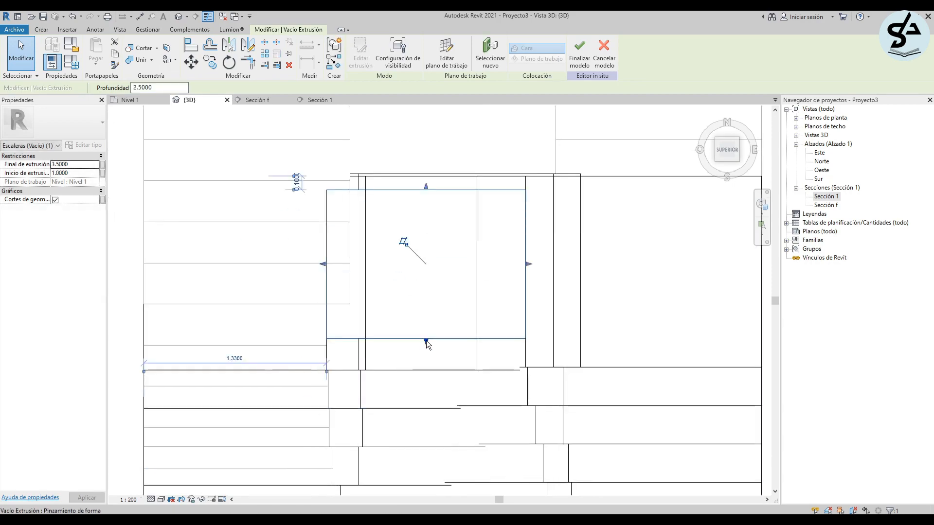
{"action": "left_click_drag", "start_coordinate": [426, 342], "coordinate": [426, 356]}
{"action": "scroll", "coordinate": [426, 359], "scroll_direction": "up", "scroll_amount": 1}
{"action": "key", "text": "Escape"}
{"action": "middle_click_drag", "start_coordinate": [430, 357], "coordinate": [479, 333], "text": "shift"}
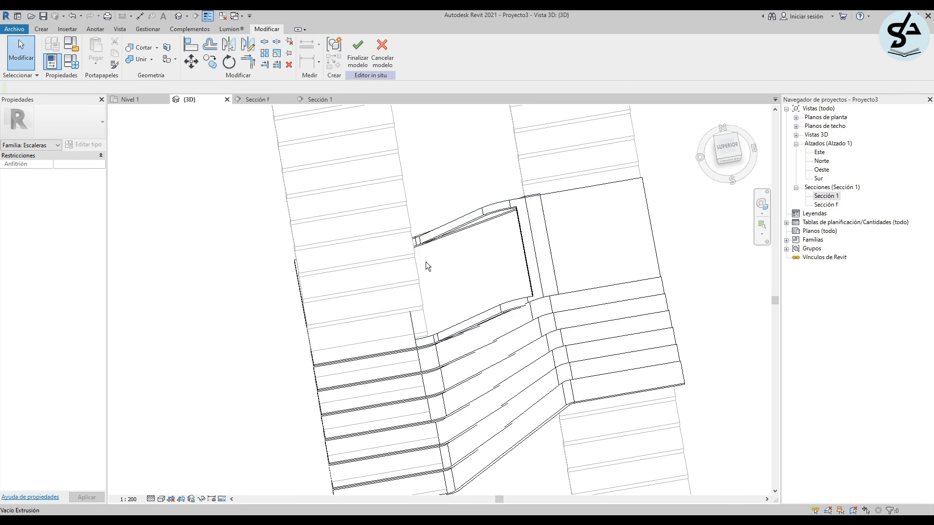
Create a second void extrusion from a narrow rectangle between the first void and the landing's upper bend line, start 1, end 3.5.
{"action": "left_click", "coordinate": [47, 28]}
{"action": "left_click", "coordinate": [226, 50]}
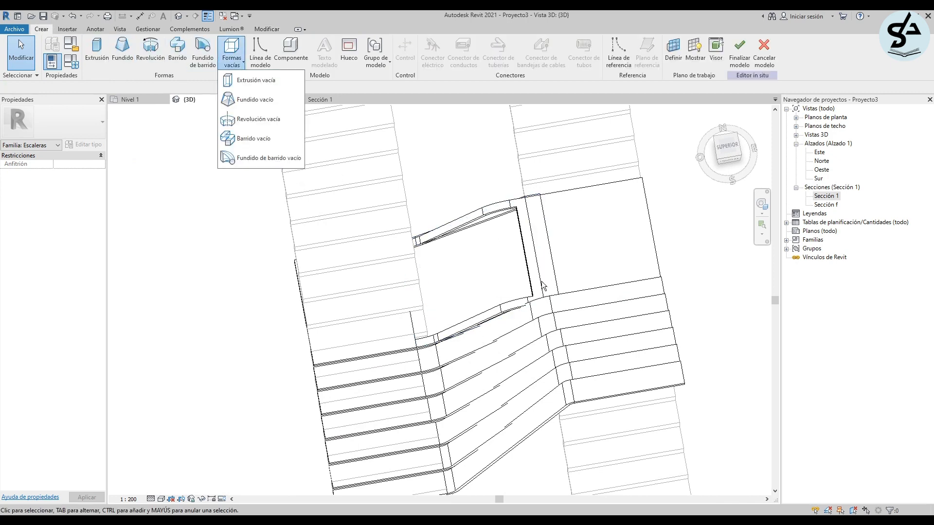
{"action": "left_click", "coordinate": [256, 80]}
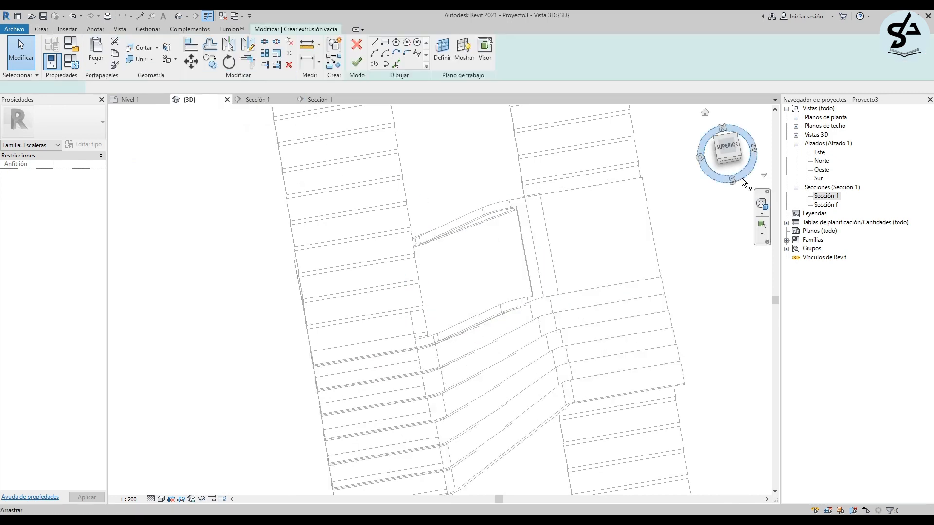
{"action": "left_click", "coordinate": [728, 148]}
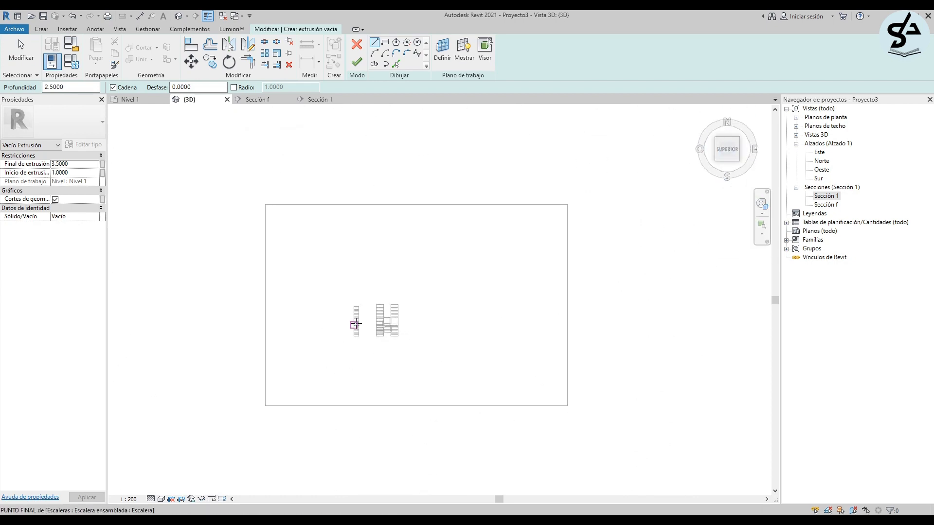
{"action": "scroll", "coordinate": [356, 325], "scroll_direction": "up", "scroll_amount": 10}
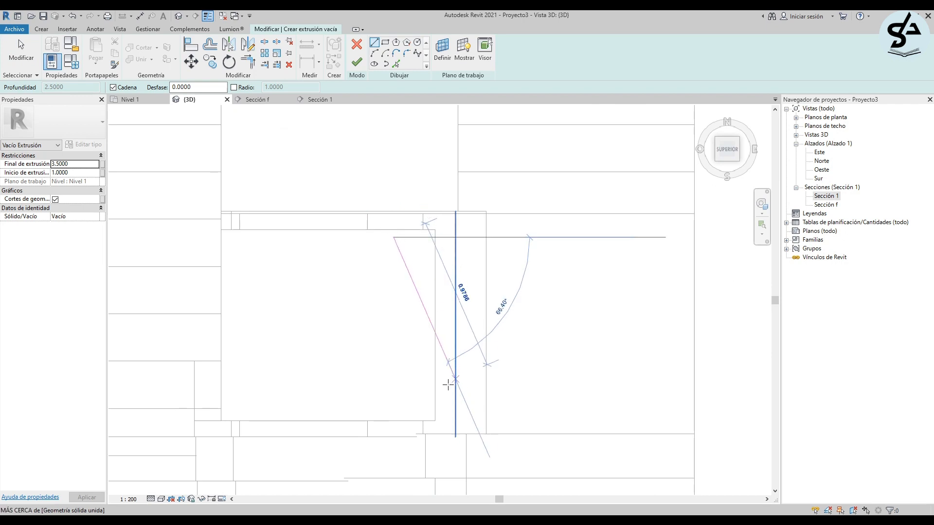
{"action": "left_click", "coordinate": [390, 56]}
{"action": "left_click", "coordinate": [386, 44]}
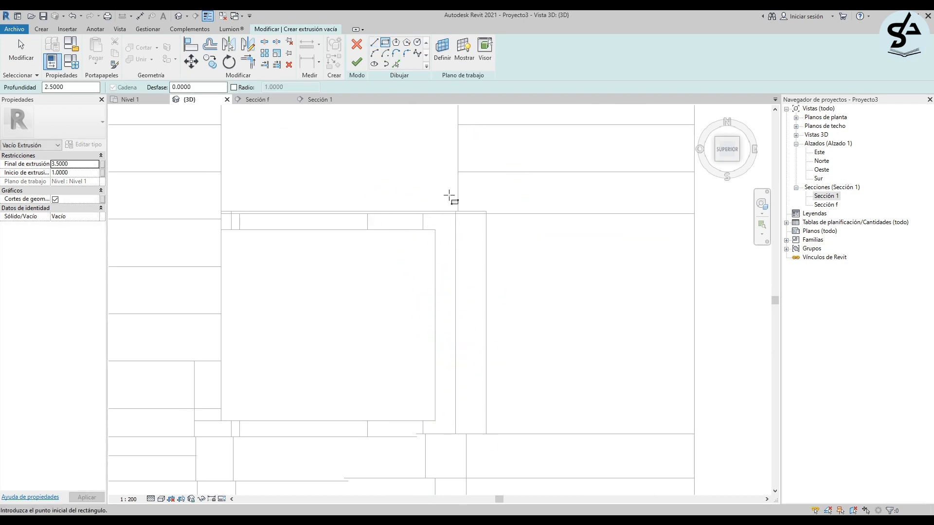
{"action": "left_click", "coordinate": [456, 230]}
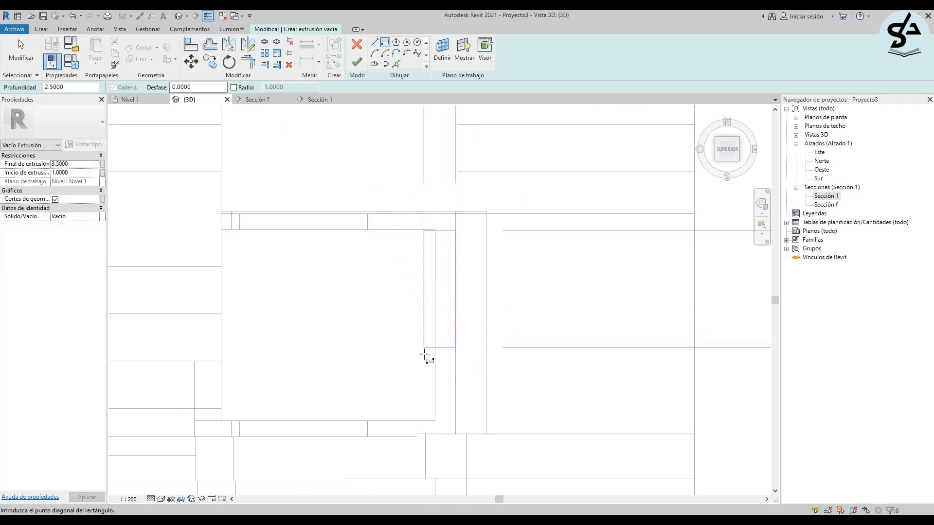
{"action": "left_click", "coordinate": [435, 420]}
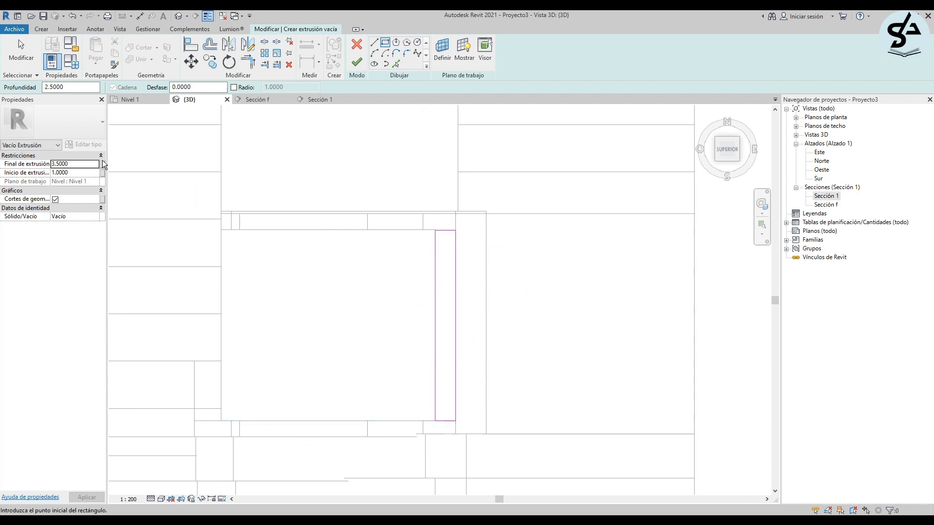
{"action": "left_click", "coordinate": [358, 63]}
{"action": "scroll", "coordinate": [533, 241], "scroll_direction": "down", "scroll_amount": 1}
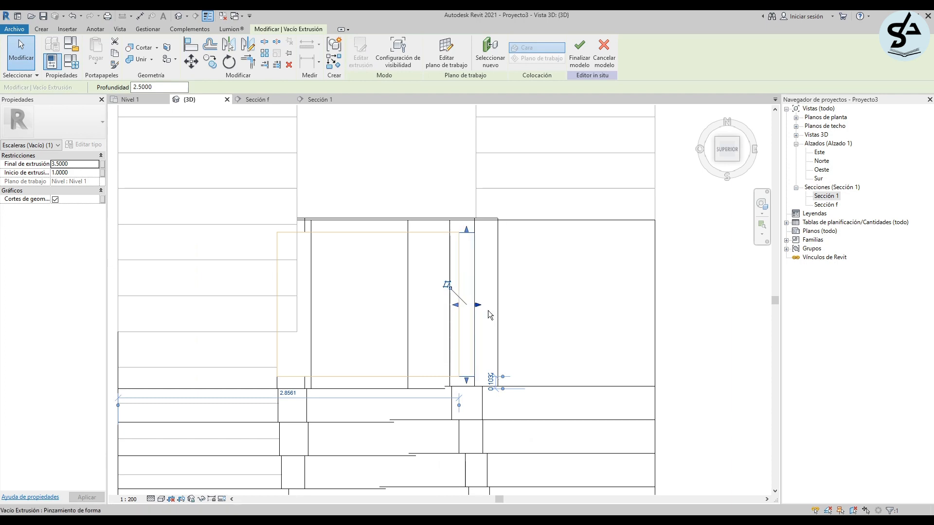
Lower the narrow void's extrusion end to about 2.8, beneath the landing's upper surface, and inspect the cut from the front.
{"action": "left_click", "coordinate": [718, 160]}
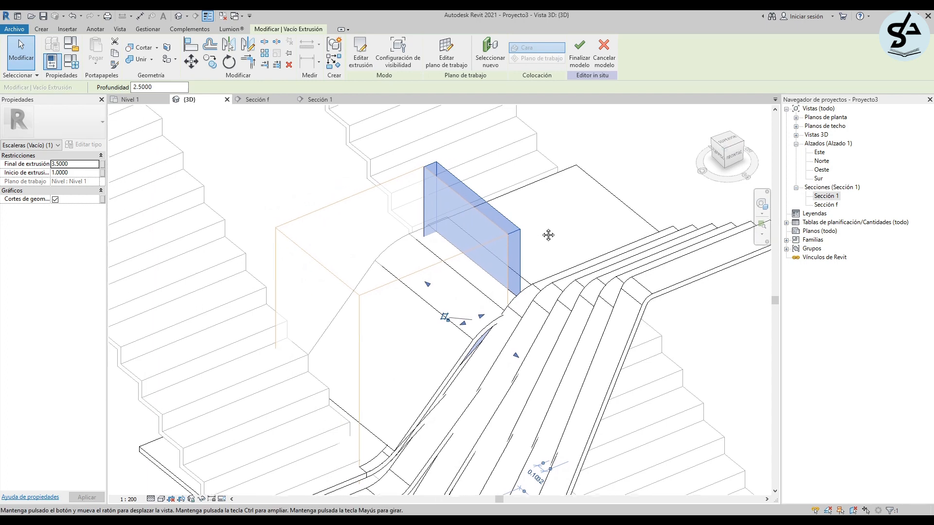
{"action": "left_click", "coordinate": [73, 166]}
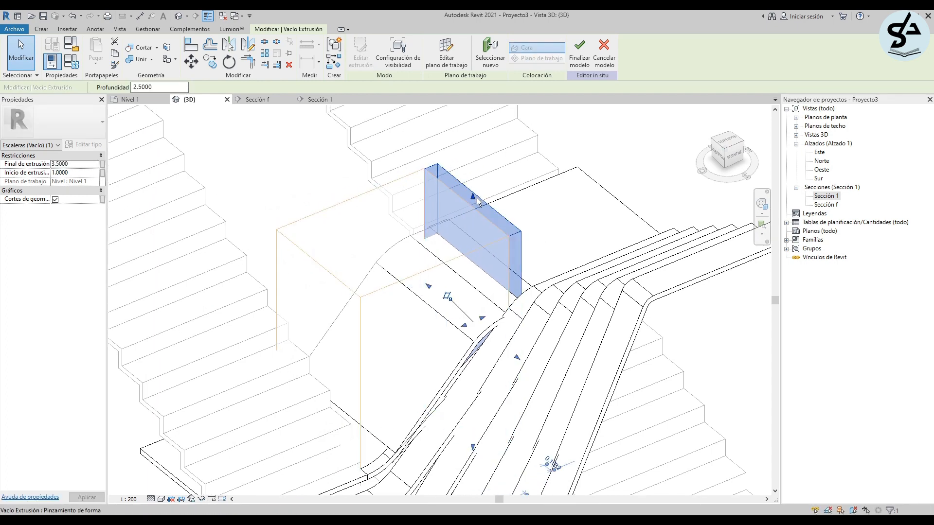
{"action": "left_click_drag", "start_coordinate": [475, 198], "coordinate": [490, 267]}
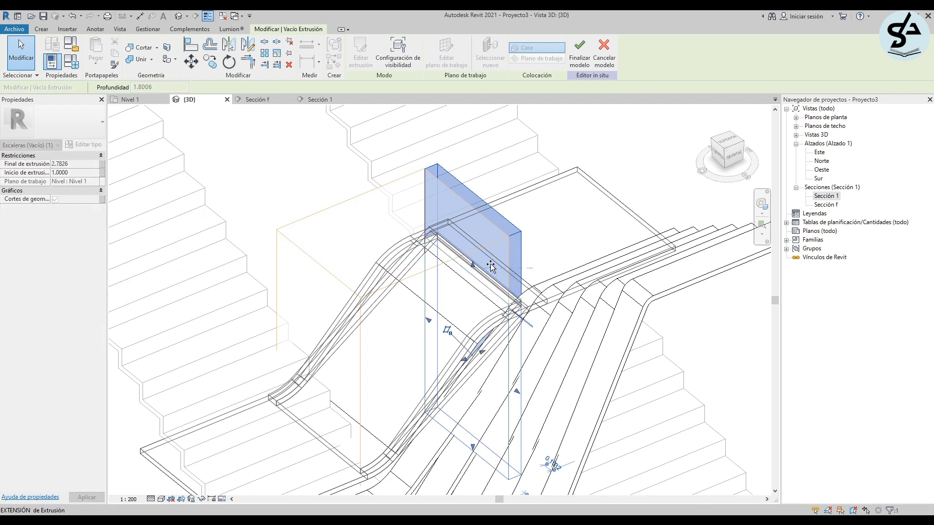
{"action": "left_click", "coordinate": [520, 246]}
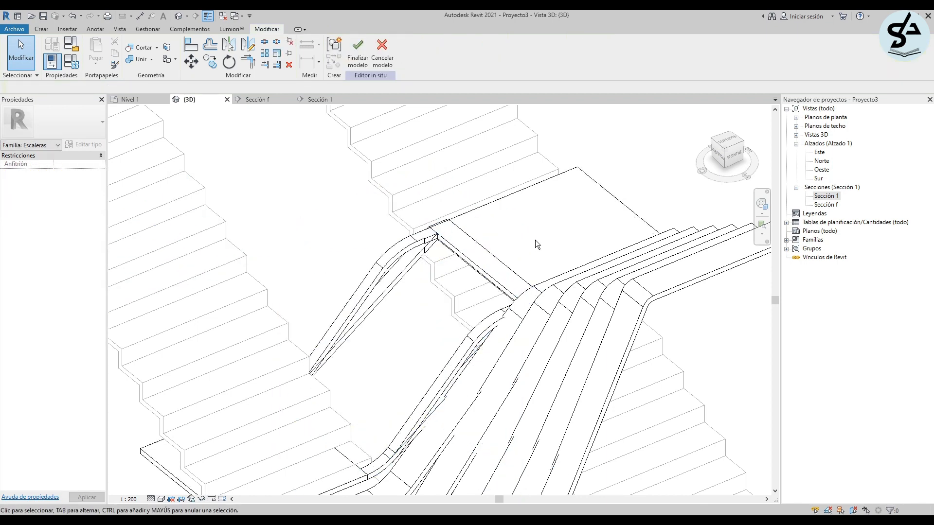
{"action": "middle_click_drag", "start_coordinate": [535, 240], "coordinate": [564, 138], "text": "shift"}
{"action": "scroll", "coordinate": [491, 245], "scroll_direction": "up", "scroll_amount": 4}
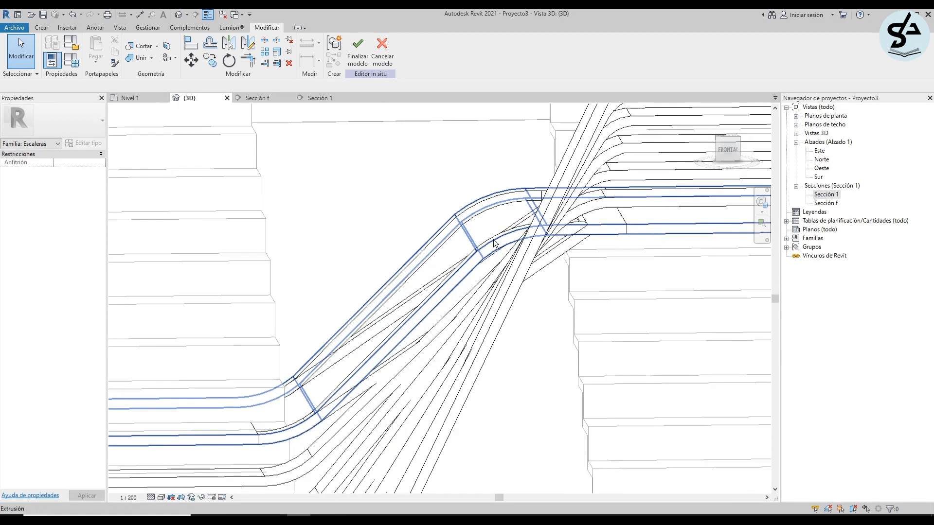
{"action": "middle_click_drag", "start_coordinate": [560, 311], "coordinate": [528, 267], "text": "shift"}
Start a solid extrusion in the Sección f view, picking a plane of the assembled stair as work plane.
{"action": "left_click", "coordinate": [317, 98]}
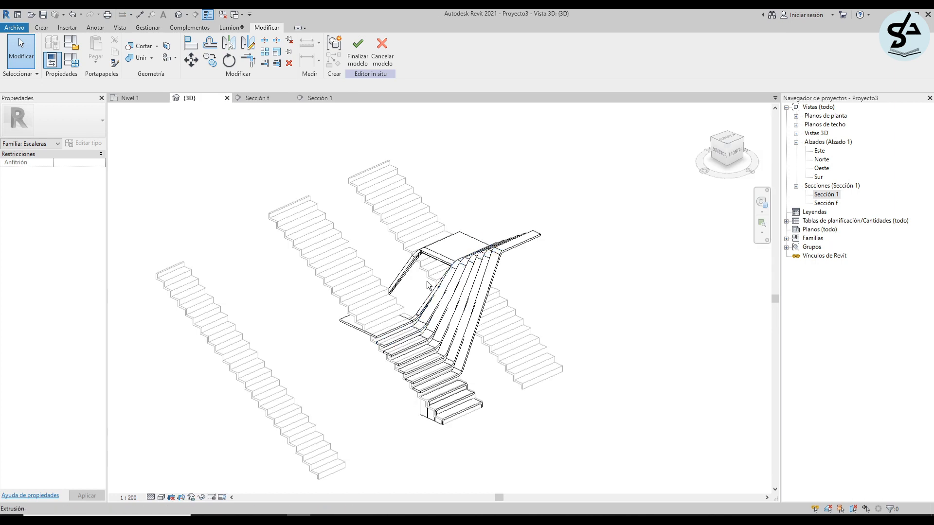
{"action": "left_click", "coordinate": [261, 101]}
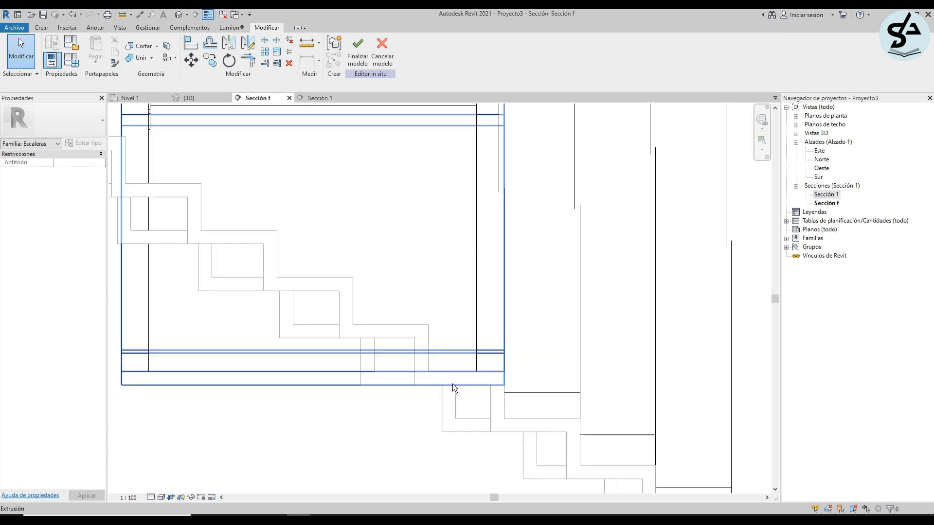
{"action": "scroll", "coordinate": [452, 384], "scroll_direction": "down", "scroll_amount": 2}
{"action": "scroll", "coordinate": [453, 387], "scroll_direction": "up", "scroll_amount": 2}
{"action": "scroll", "coordinate": [457, 373], "scroll_direction": "up", "scroll_amount": 1}
{"action": "scroll", "coordinate": [409, 365], "scroll_direction": "down", "scroll_amount": 1}
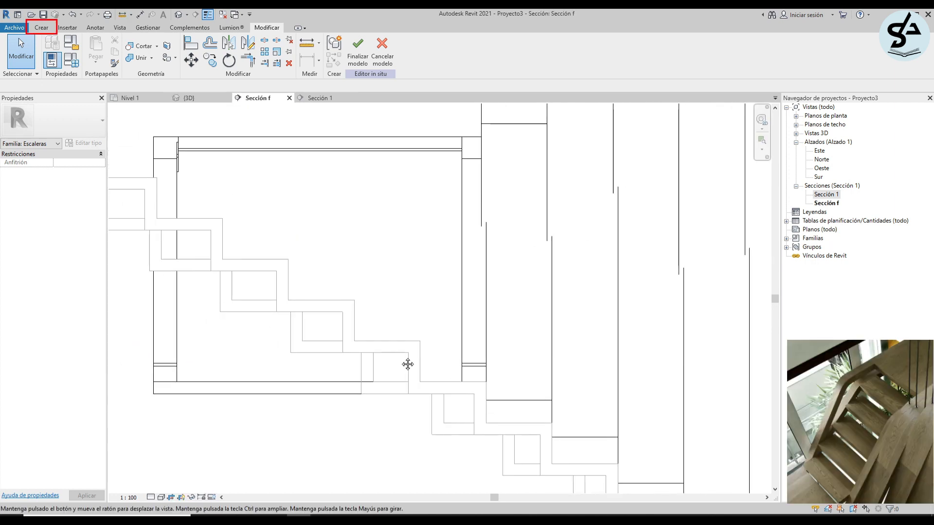
{"action": "middle_click_drag", "start_coordinate": [408, 365], "coordinate": [472, 375]}
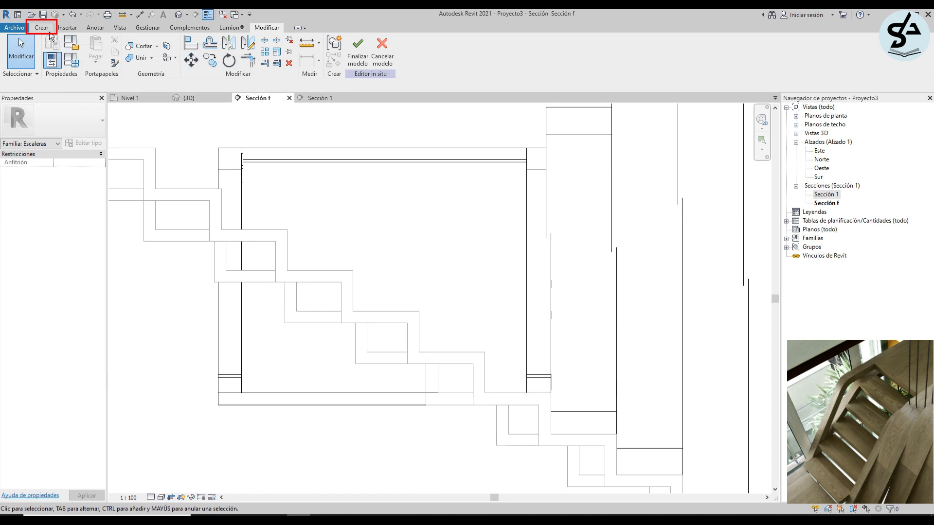
{"action": "left_click", "coordinate": [48, 31]}
{"action": "left_click", "coordinate": [98, 47]}
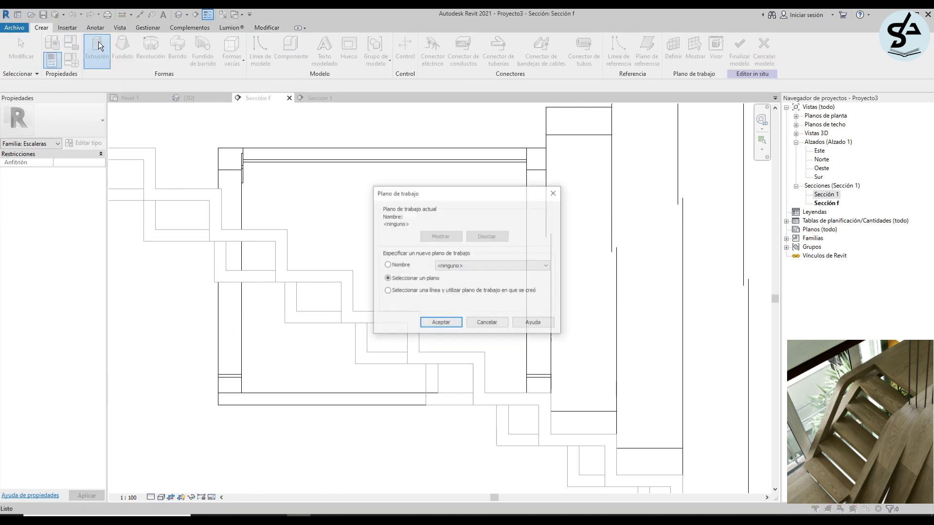
{"action": "left_click", "coordinate": [440, 324]}
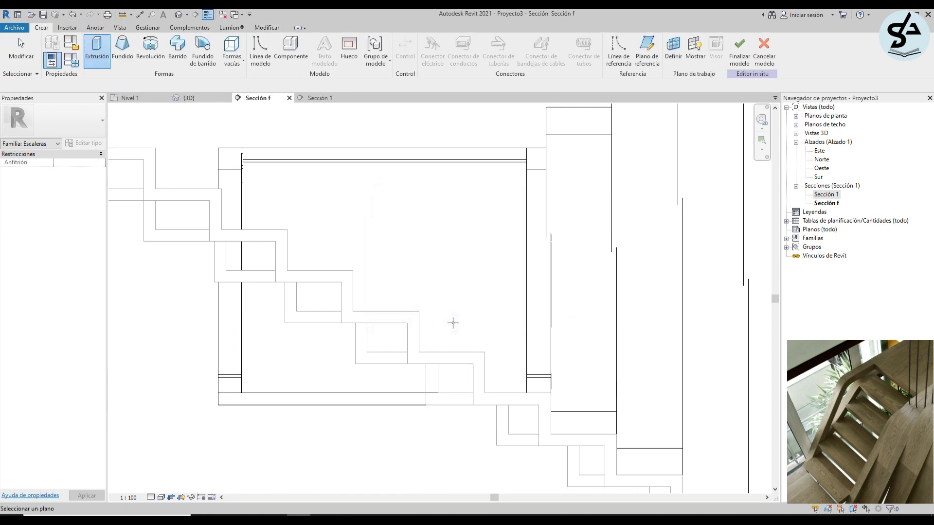
{"action": "left_click", "coordinate": [463, 359]}
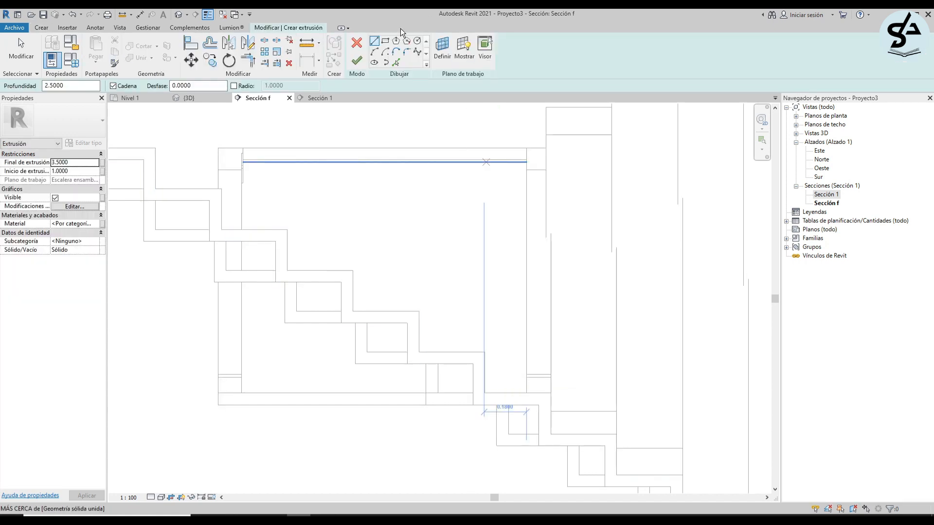
Sketch a tread rectangle about 1.21 by 0.05 at step level between the landing opening's inner edges, and finish the extrusion.
{"action": "left_click", "coordinate": [385, 42]}
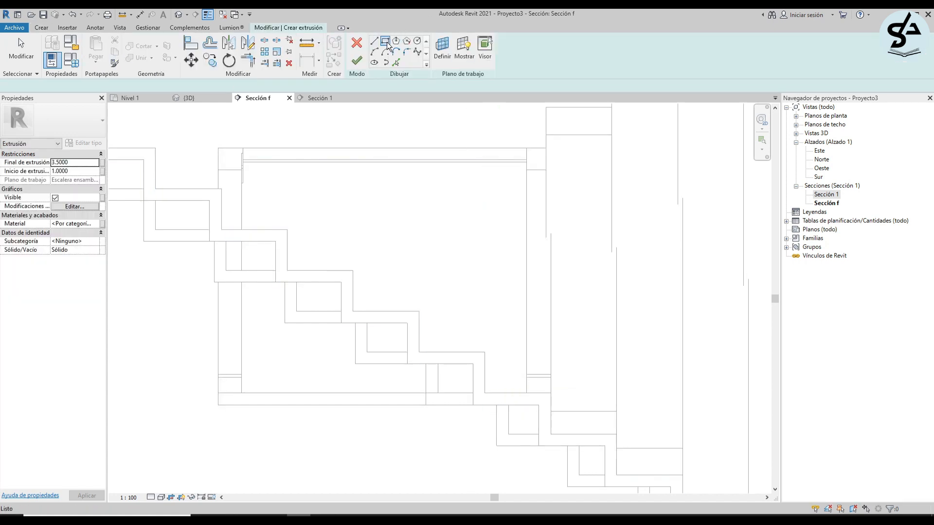
{"action": "left_click", "coordinate": [484, 352]}
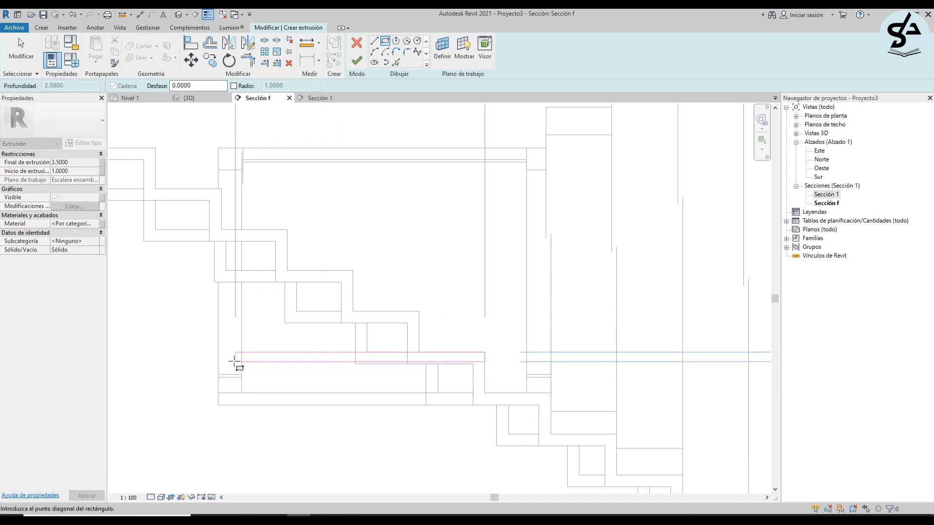
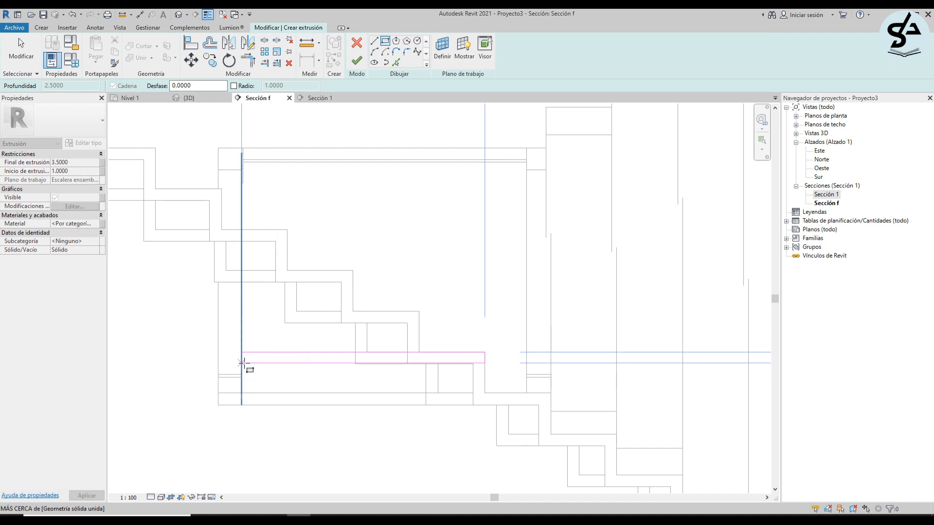
{"action": "middle_click_drag", "start_coordinate": [511, 276], "coordinate": [459, 244]}
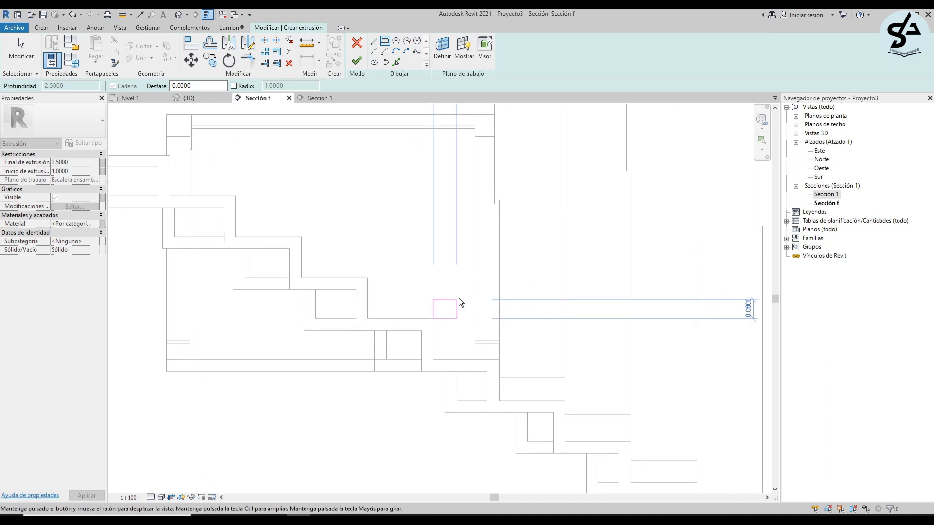
{"action": "left_click", "coordinate": [355, 331]}
{"action": "key", "text": "Escape"}
{"action": "left_click_drag", "start_coordinate": [356, 325], "coordinate": [192, 330]}
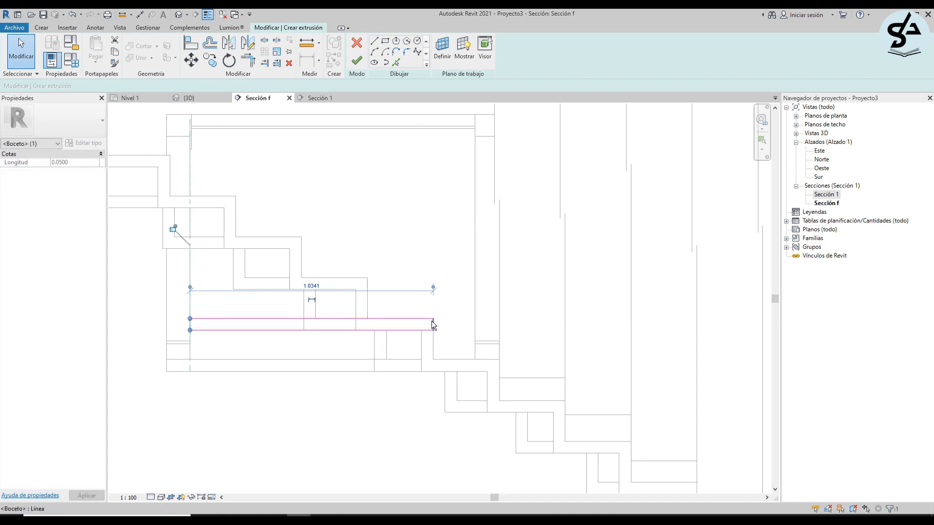
{"action": "left_click_drag", "start_coordinate": [433, 325], "coordinate": [469, 326]}
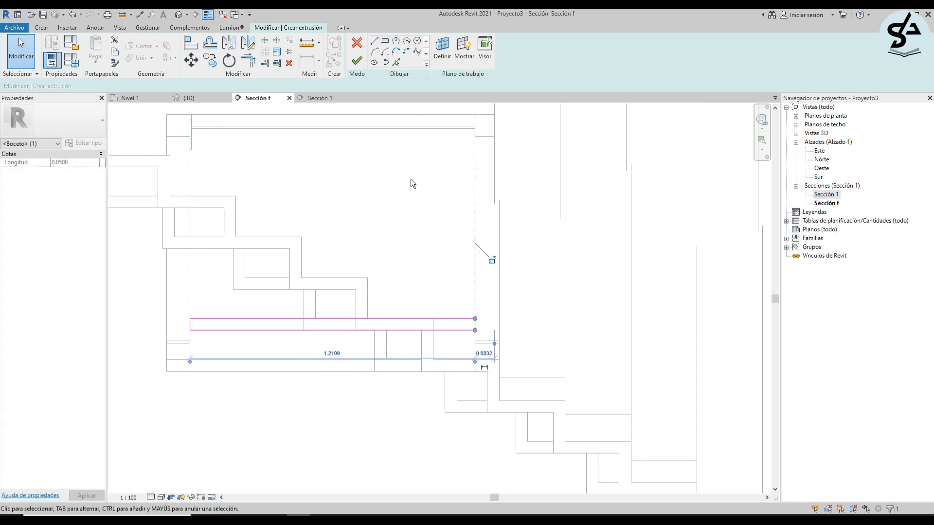
{"action": "left_click", "coordinate": [388, 355]}
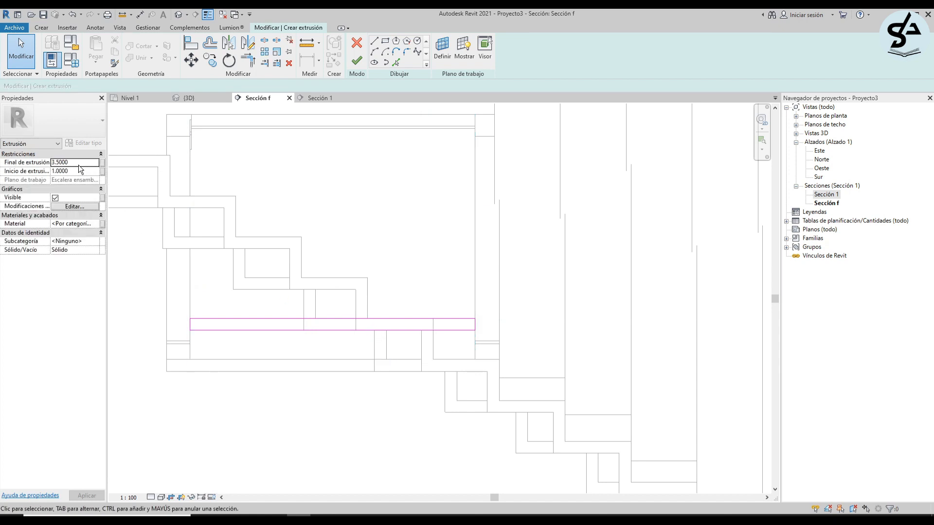
{"action": "left_click", "coordinate": [357, 56]}
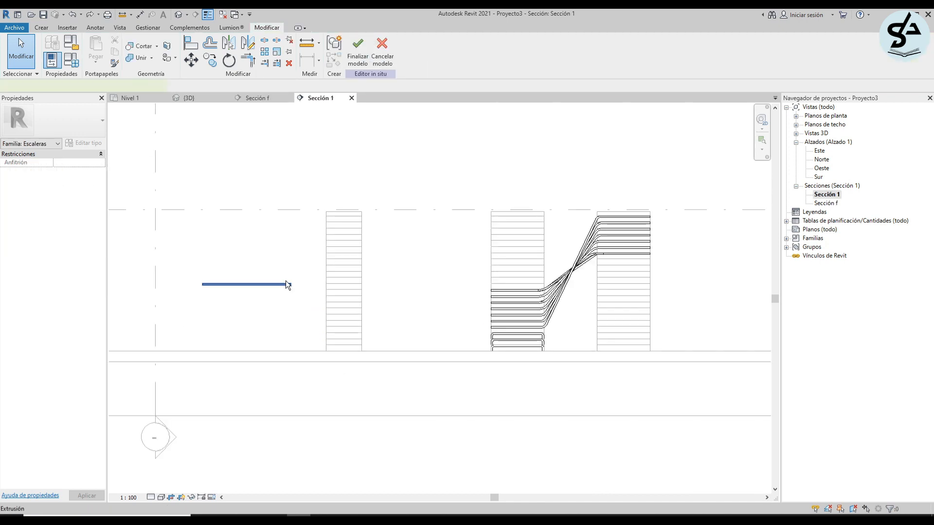
In Sección 1, stretch the new tread's extrusion to start about -7.15 and end -5.98, across the diagonal bands.
{"action": "left_click", "coordinate": [285, 282]}
{"action": "left_click_drag", "start_coordinate": [394, 294], "coordinate": [580, 304]}
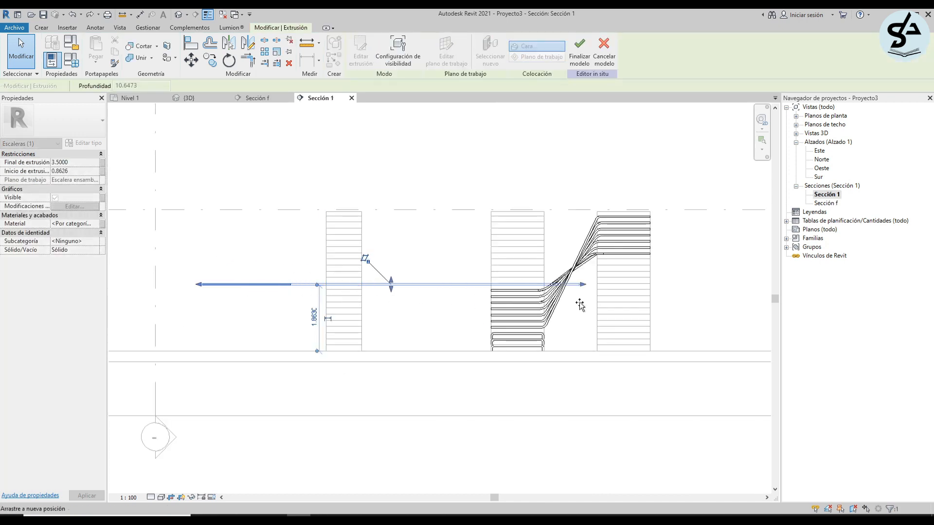
{"action": "left_click_drag", "start_coordinate": [196, 289], "coordinate": [533, 329]}
{"action": "scroll", "coordinate": [535, 312], "scroll_direction": "up", "scroll_amount": 5}
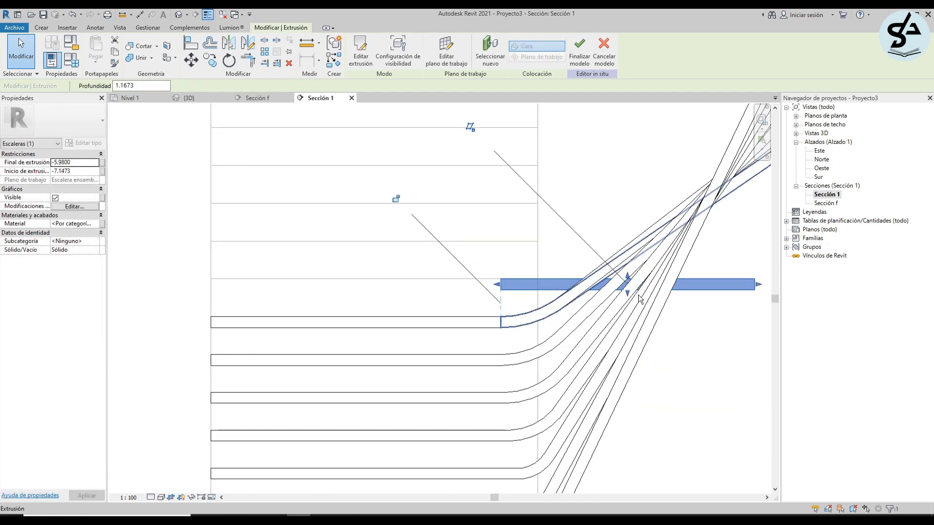
Shorten the tread's extrusion in Sección 1 to about 0.49 deep, starting at about -6.47.
{"action": "left_click_drag", "start_coordinate": [757, 289], "coordinate": [663, 291]}
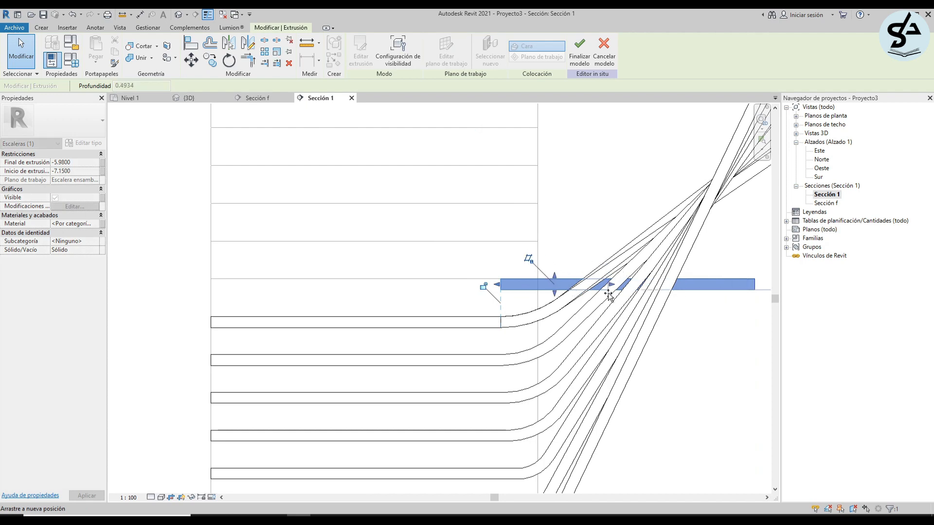
{"action": "left_click_drag", "start_coordinate": [608, 295], "coordinate": [613, 292]}
{"action": "key", "text": "Escape"}
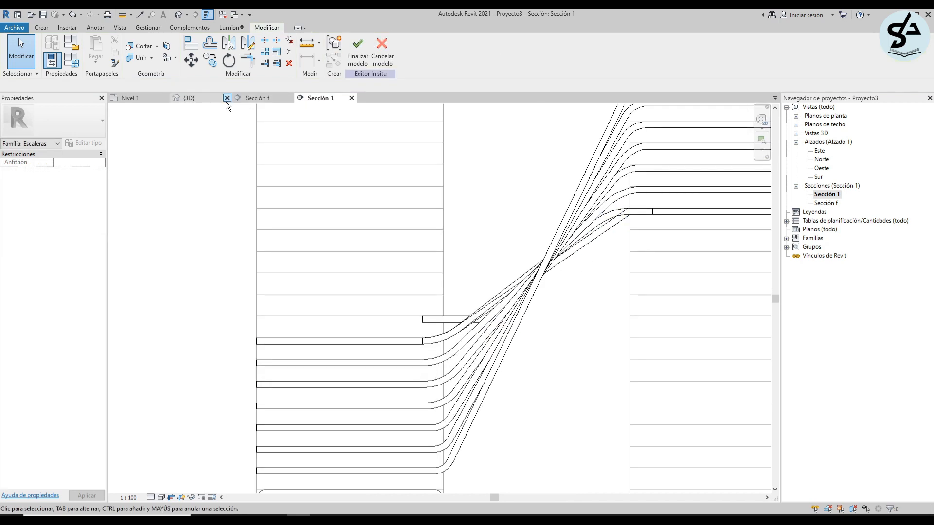
Copy the tread upward three times in Sección f, one copy per step level inside the landing opening.
{"action": "left_click", "coordinate": [200, 100]}
{"action": "scroll", "coordinate": [432, 314], "scroll_direction": "up", "scroll_amount": 1}
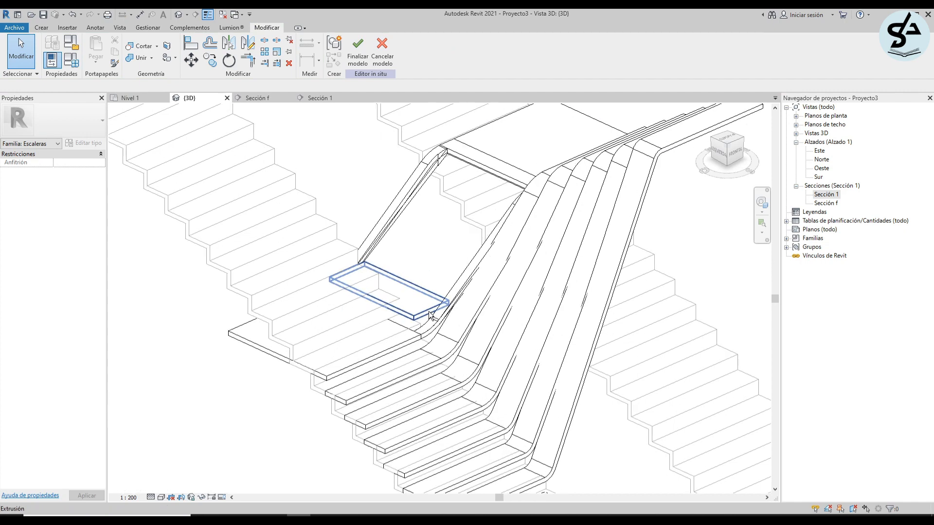
{"action": "left_click", "coordinate": [431, 314]}
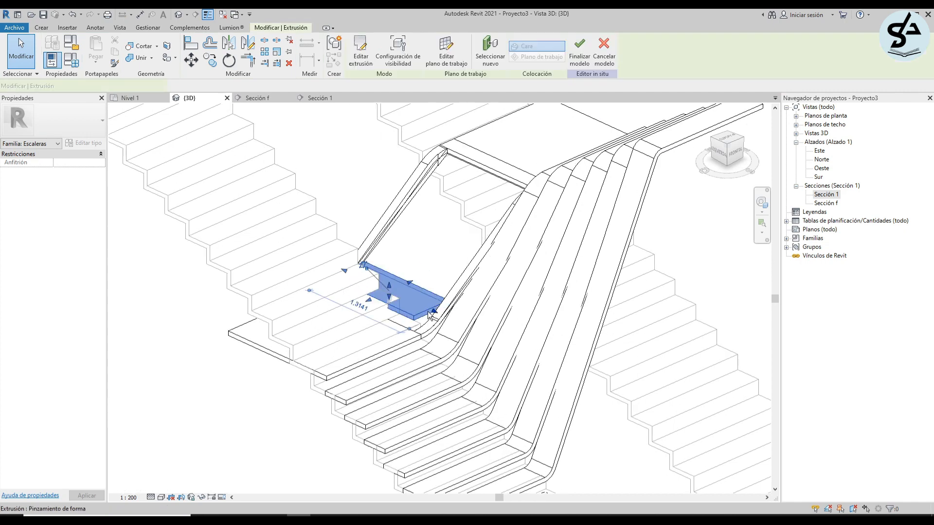
{"action": "left_click", "coordinate": [258, 98]}
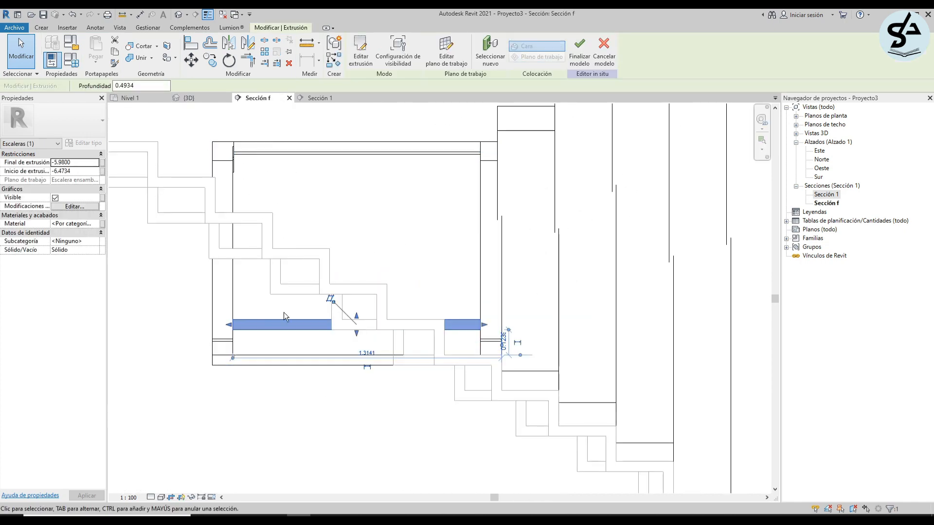
{"action": "scroll", "coordinate": [310, 312], "scroll_direction": "up", "scroll_amount": 1}
{"action": "key", "text": "c"}
{"action": "key", "text": "o"}
{"action": "left_click", "coordinate": [340, 335]}
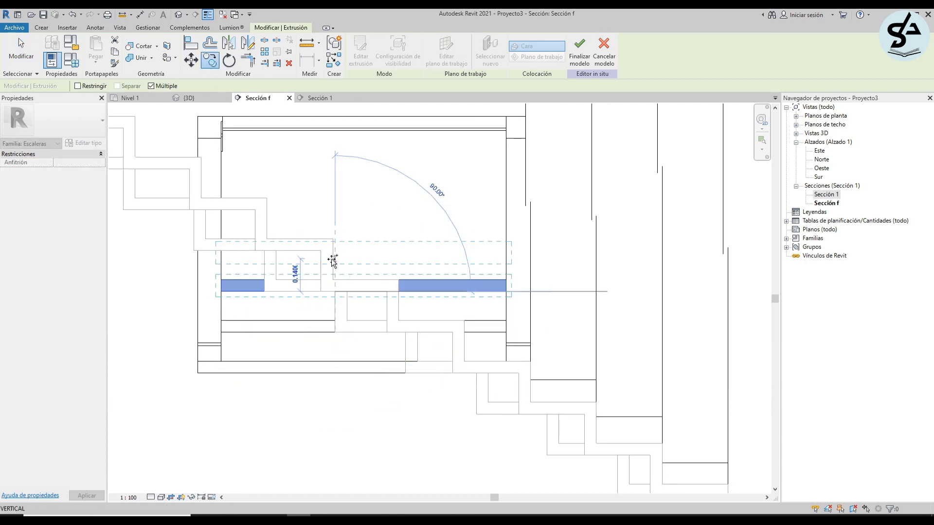
{"action": "key", "text": "Escape"}
Adjust the upper and lower faces of the highest copied tread to line up with its step level.
{"action": "scroll", "coordinate": [242, 185], "scroll_direction": "up", "scroll_amount": 2}
{"action": "left_click", "coordinate": [292, 209]}
{"action": "middle_click_drag", "start_coordinate": [316, 210], "coordinate": [339, 210]}
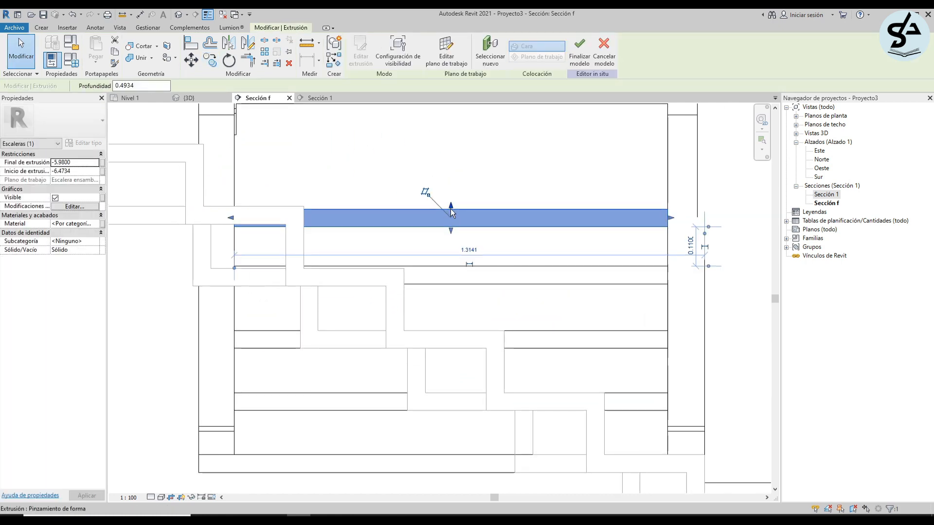
{"action": "left_click_drag", "start_coordinate": [451, 205], "coordinate": [450, 206]}
{"action": "left_click_drag", "start_coordinate": [451, 230], "coordinate": [451, 224]}
Copy the highest tread up to the next step level, taking the reference stair's riser as the copy distance.
{"action": "left_click", "coordinate": [405, 271]}
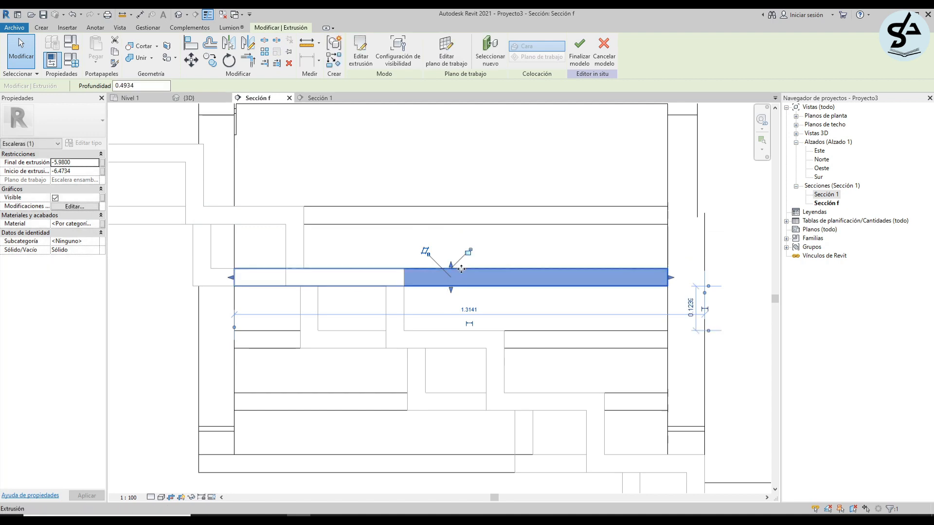
{"action": "scroll", "coordinate": [438, 258], "scroll_direction": "down", "scroll_amount": 2}
{"action": "left_click", "coordinate": [210, 60]}
{"action": "left_click", "coordinate": [208, 260]}
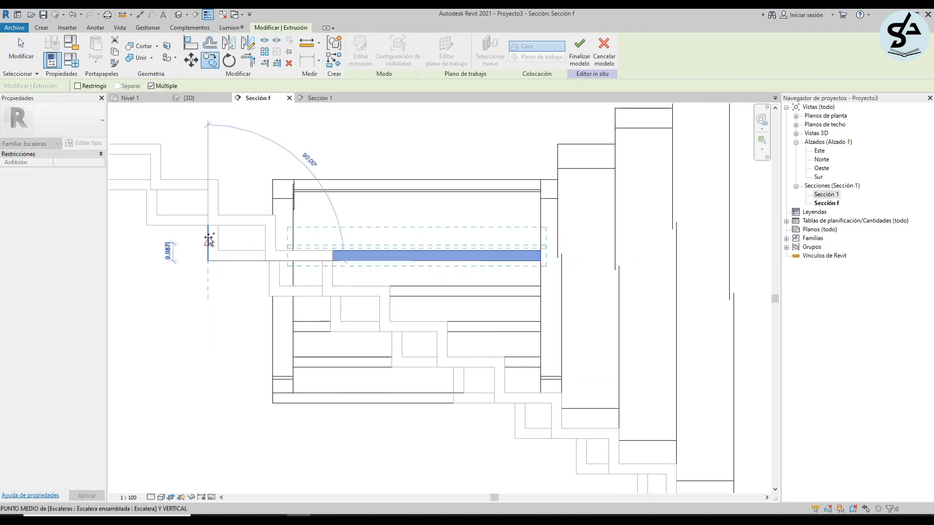
{"action": "left_click", "coordinate": [208, 225]}
{"action": "scroll", "coordinate": [311, 290], "scroll_direction": "down", "scroll_amount": 2}
{"action": "key", "text": "Escape"}
In Sección 1, stretch the second tread's extrusion start to about -6.59 and pull its end in to follow the diagonal bands.
{"action": "left_click", "coordinate": [319, 99]}
{"action": "scroll", "coordinate": [437, 287], "scroll_direction": "up", "scroll_amount": 2}
{"action": "left_click", "coordinate": [480, 300]}
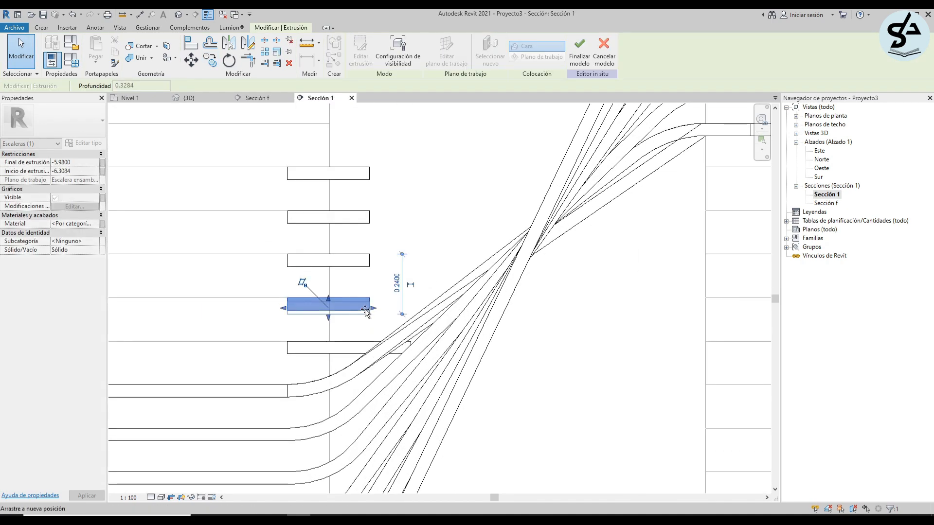
{"action": "left_click_drag", "start_coordinate": [368, 314], "coordinate": [437, 304]}
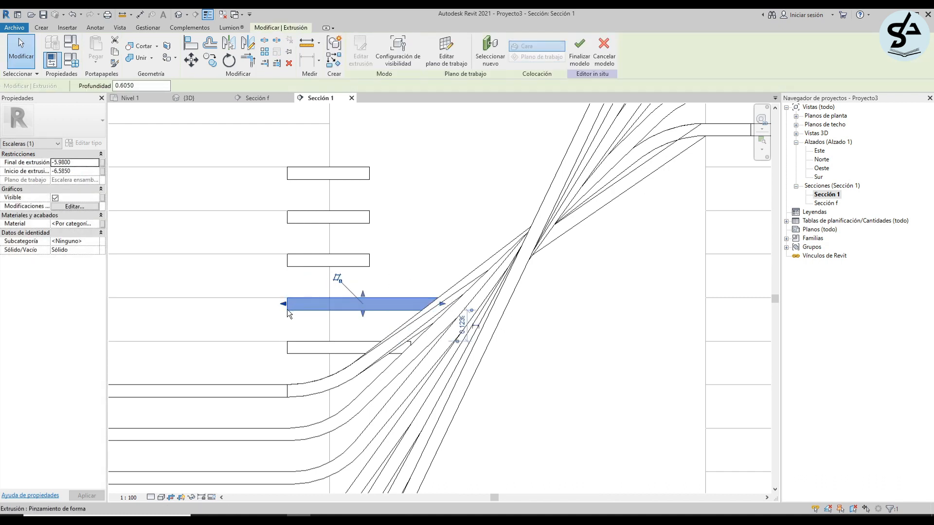
{"action": "left_click_drag", "start_coordinate": [295, 305], "coordinate": [369, 309]}
{"action": "left_click_drag", "start_coordinate": [443, 304], "coordinate": [454, 307]}
Shift the remaining upper treads' extrusions across the diagonal bands, starting the top one at about -7.59 and pulling in its end.
{"action": "middle_click_drag", "start_coordinate": [455, 306], "coordinate": [426, 321]}
{"action": "left_click_drag", "start_coordinate": [343, 313], "coordinate": [448, 293]}
{"action": "middle_click_drag", "start_coordinate": [448, 293], "coordinate": [442, 305]}
{"action": "left_click_drag", "start_coordinate": [442, 306], "coordinate": [575, 340]}
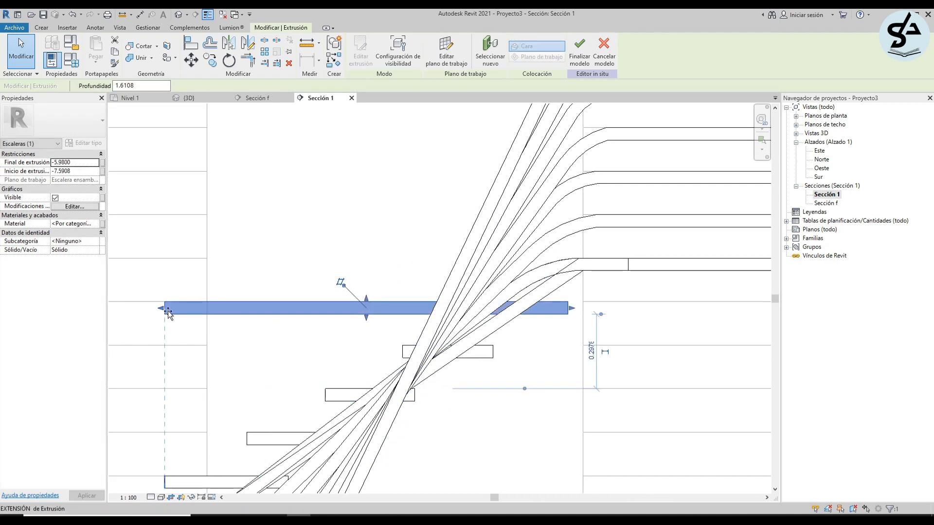
{"action": "left_click_drag", "start_coordinate": [340, 311], "coordinate": [480, 321]}
{"action": "key", "text": "Escape"}
Select the whole floating staircase in the 3D view and filter out the Escaleras (Vacío) elements.
{"action": "key", "text": "ctrl+Tab"}
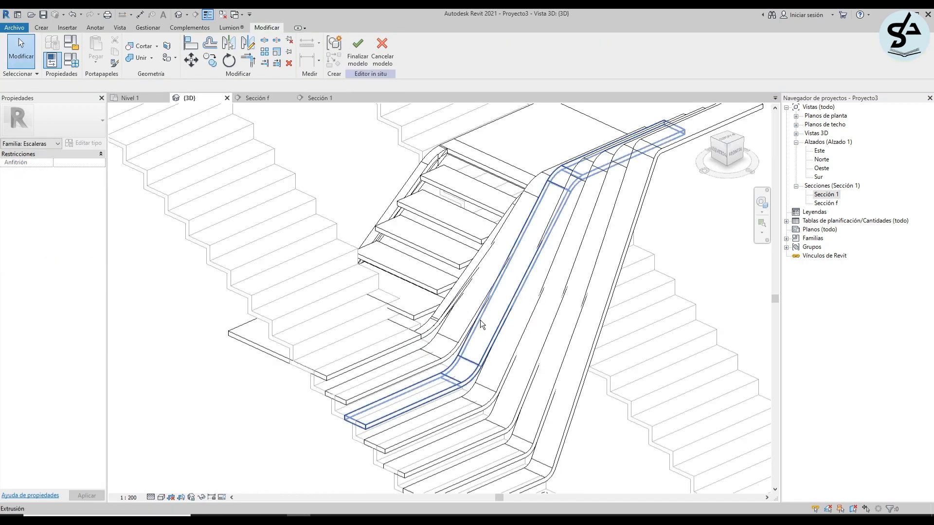
{"action": "middle_click_drag", "start_coordinate": [481, 320], "coordinate": [577, 368], "text": "shift"}
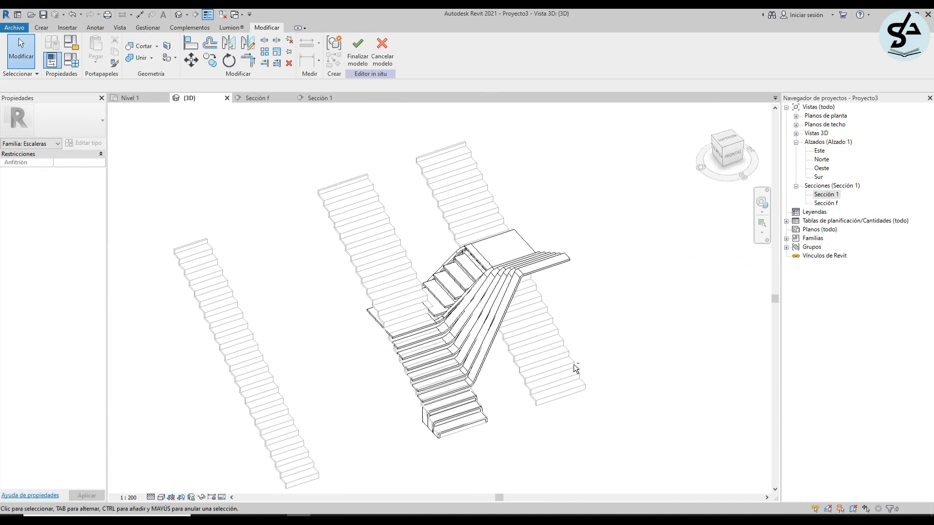
{"action": "scroll", "coordinate": [395, 187], "scroll_direction": "down", "scroll_amount": 1}
{"action": "left_click_drag", "start_coordinate": [290, 131], "coordinate": [571, 407]}
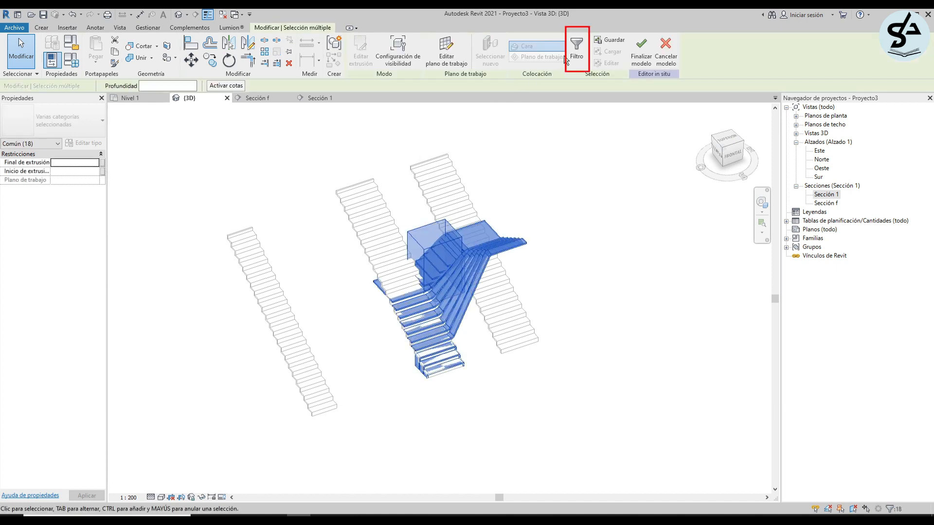
{"action": "left_click", "coordinate": [576, 47]}
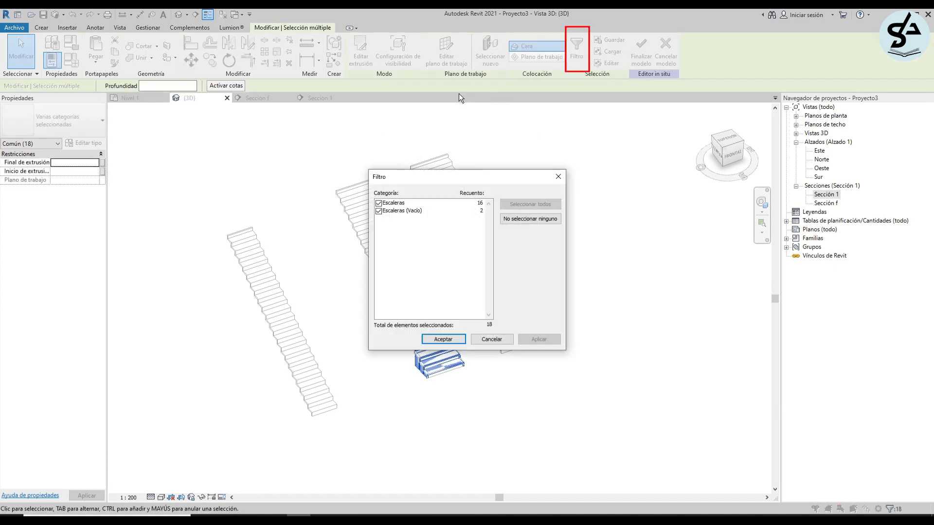
{"action": "left_click", "coordinate": [386, 212]}
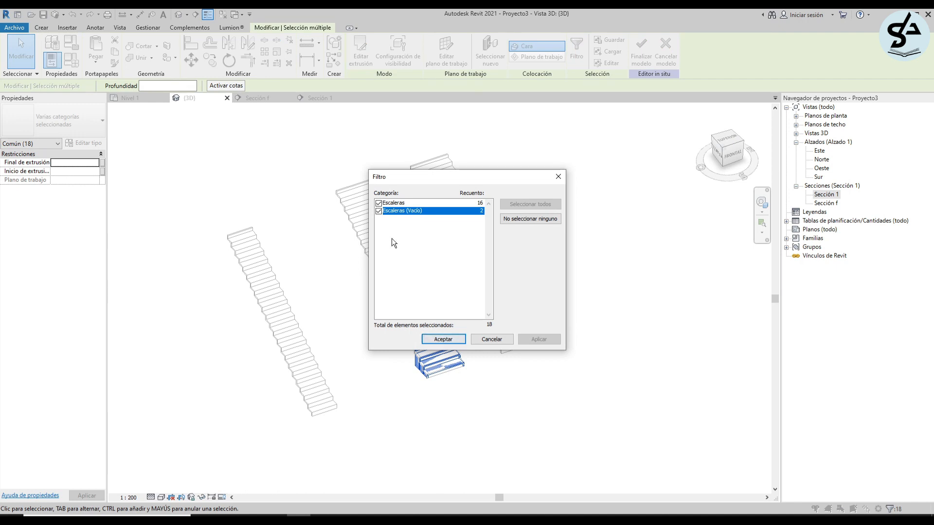
{"action": "left_click", "coordinate": [379, 211]}
{"action": "left_click", "coordinate": [448, 341]}
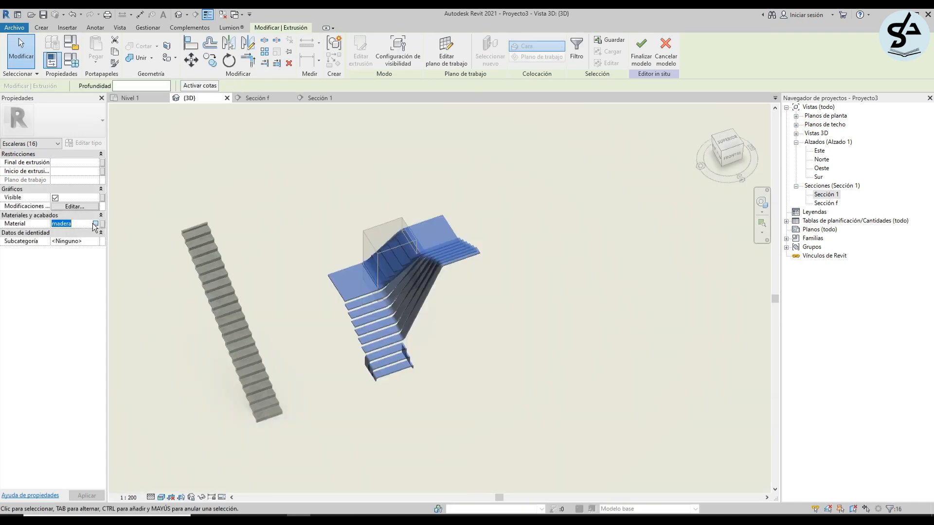
Open the asset library for the madera material, search for "madera" and list the wood category of Activos físicos de Autodesk.
{"action": "left_click", "coordinate": [94, 225]}
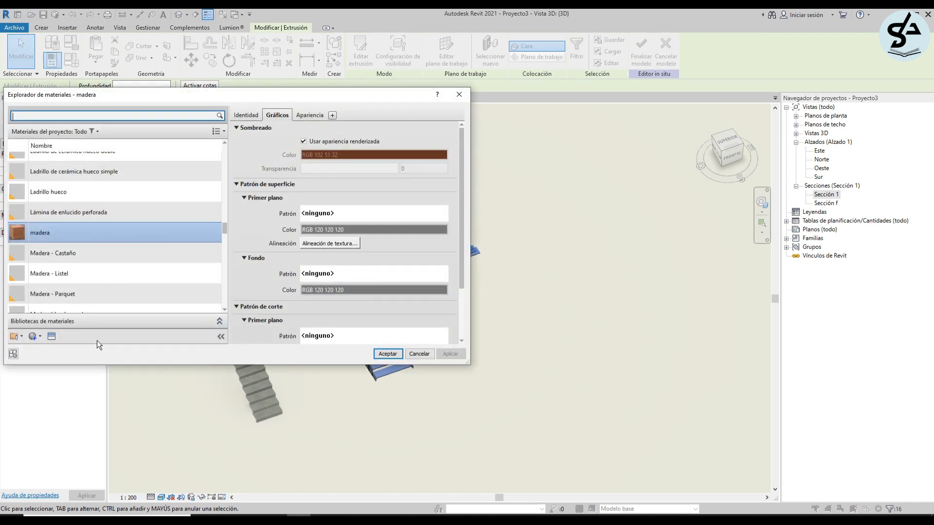
{"action": "left_click", "coordinate": [51, 336]}
{"action": "left_click", "coordinate": [426, 176]}
{"action": "type", "text": "ma"}
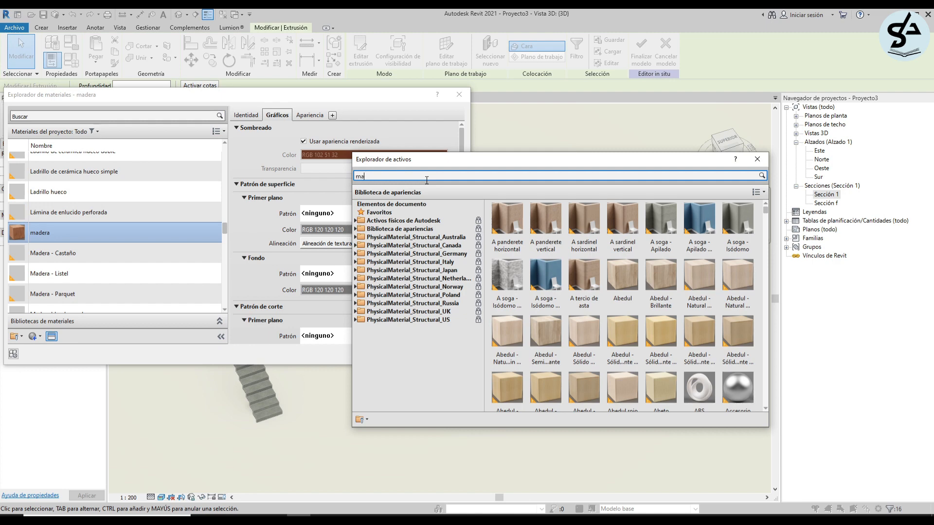
{"action": "type", "text": "dera"}
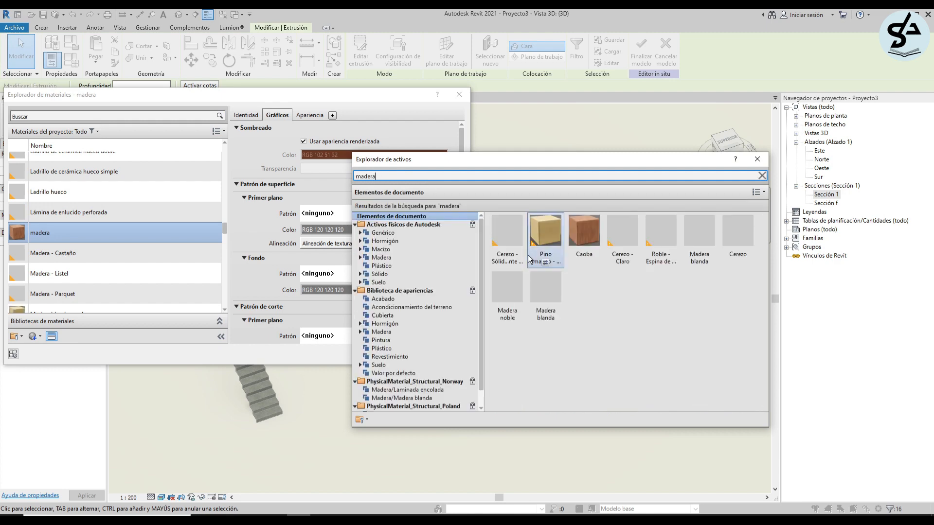
{"action": "left_click", "coordinate": [401, 331]}
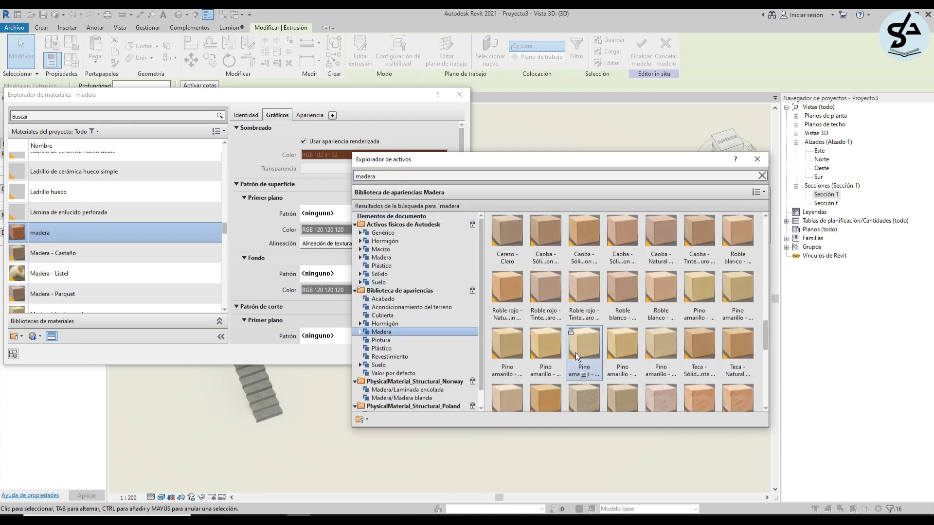
{"action": "left_click", "coordinate": [381, 257]}
{"action": "scroll", "coordinate": [627, 282], "scroll_direction": "up", "scroll_amount": 3}
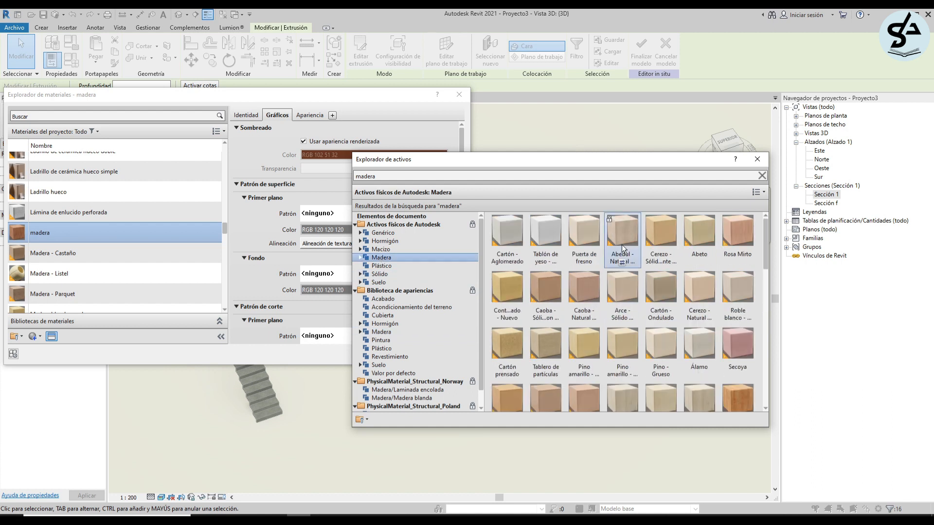
Replace the madera material's appearance with Abedul - Natural brillo medio and apply it to the selected stair solids.
{"action": "left_click", "coordinate": [622, 263]}
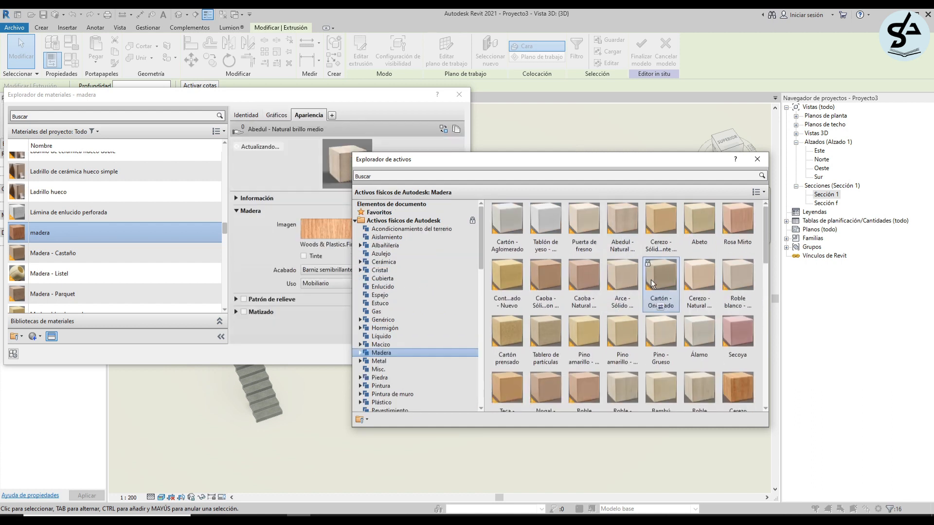
{"action": "left_click", "coordinate": [758, 159]}
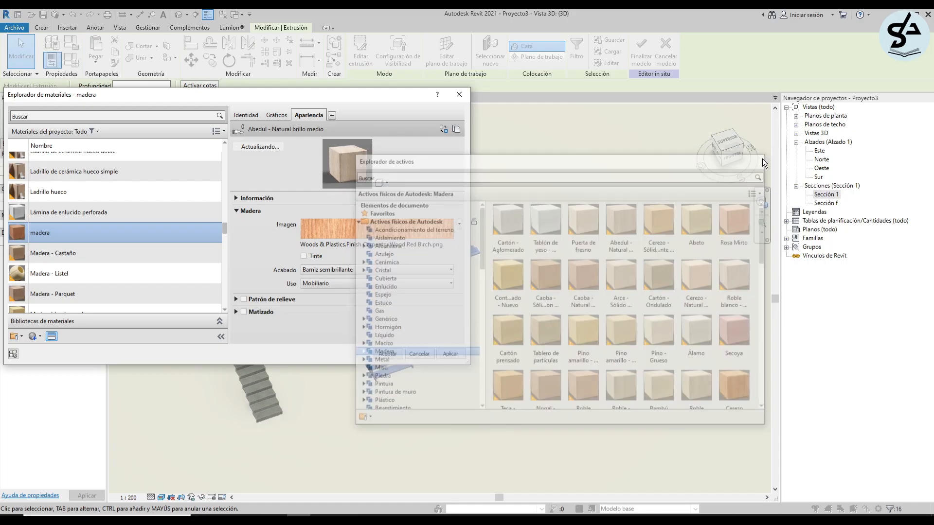
{"action": "left_click", "coordinate": [459, 355]}
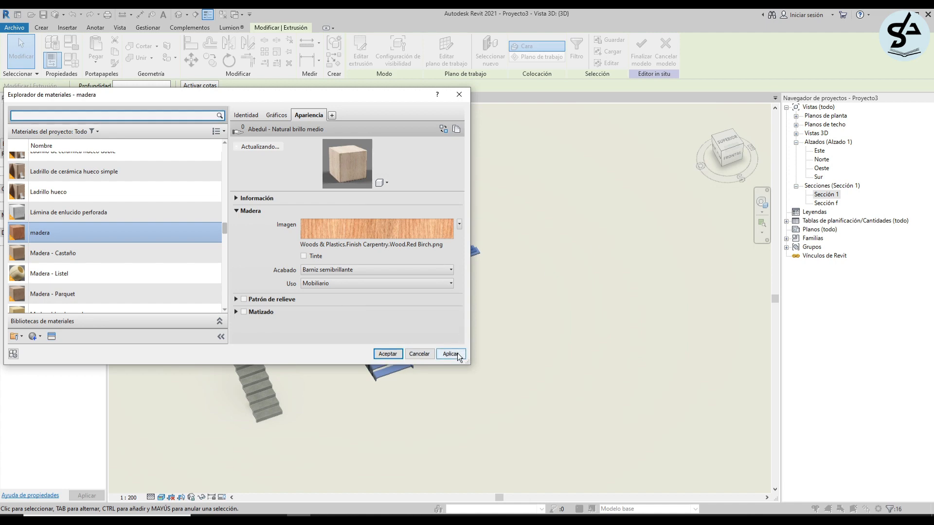
{"action": "left_click", "coordinate": [388, 354]}
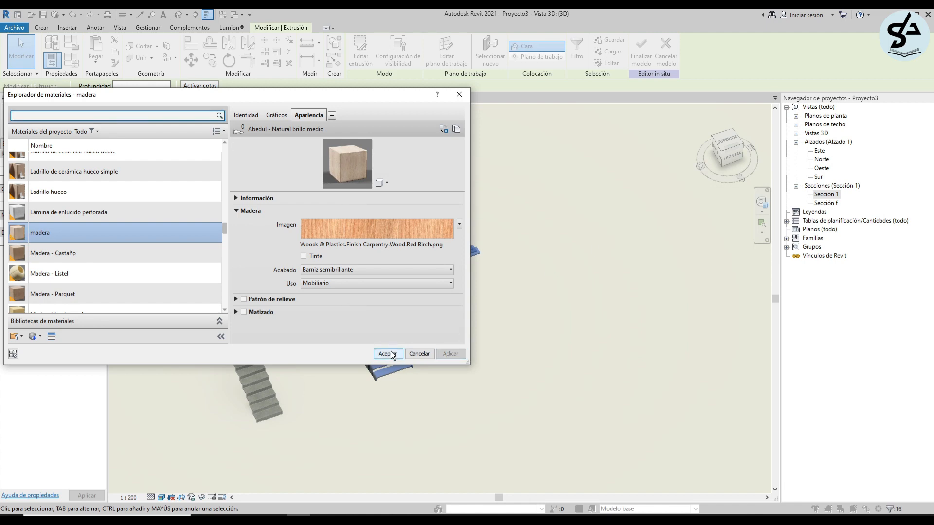
Select one diagonal band and edit its madera material's wood image texture, entering a value of 1, and apply the change.
{"action": "key", "text": "Escape"}
{"action": "middle_click_drag", "start_coordinate": [411, 292], "coordinate": [359, 411], "text": "shift"}
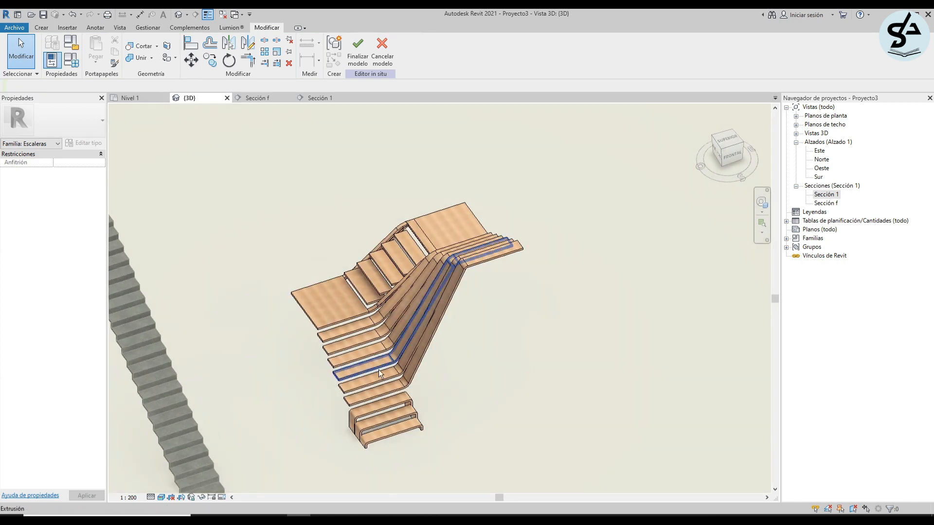
{"action": "scroll", "coordinate": [358, 411], "scroll_direction": "up", "scroll_amount": 4}
{"action": "scroll", "coordinate": [362, 410], "scroll_direction": "down", "scroll_amount": 3}
{"action": "left_click", "coordinate": [361, 410]}
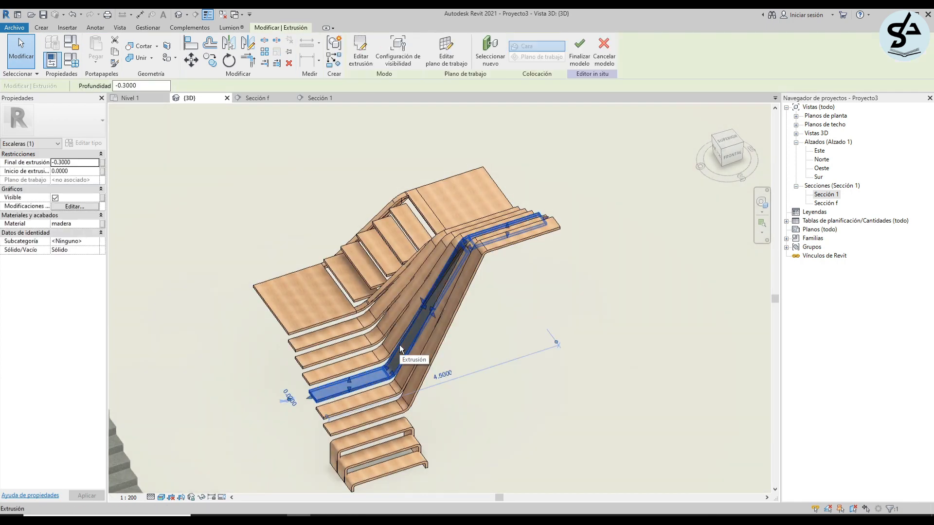
{"action": "left_click", "coordinate": [94, 224]}
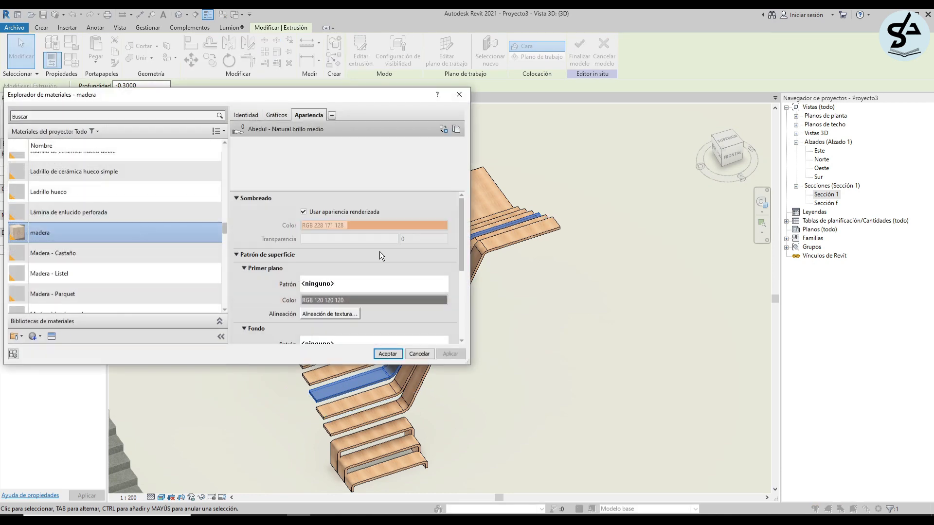
{"action": "left_click", "coordinate": [360, 233]}
{"action": "left_click", "coordinate": [408, 405]}
{"action": "type", "text": "1"}
{"action": "left_click", "coordinate": [489, 483]}
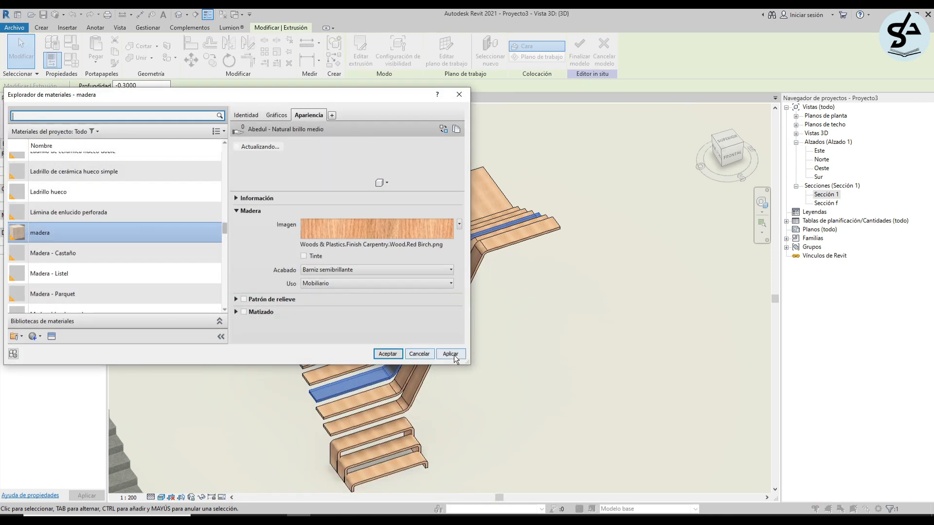
{"action": "left_click", "coordinate": [387, 355]}
Finish the in-place staircase model and inspect the wooden stair from the front and from above in 3D.
{"action": "scroll", "coordinate": [363, 351], "scroll_direction": "up", "scroll_amount": 5}
{"action": "middle_click_drag", "start_coordinate": [363, 352], "coordinate": [499, 327], "text": "shift"}
{"action": "scroll", "coordinate": [526, 351], "scroll_direction": "down", "scroll_amount": 5}
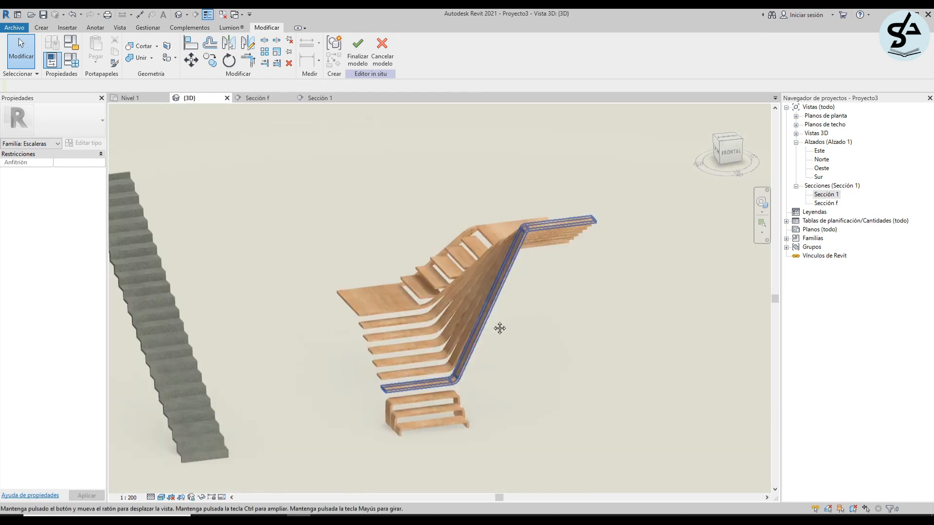
{"action": "left_click", "coordinate": [353, 41]}
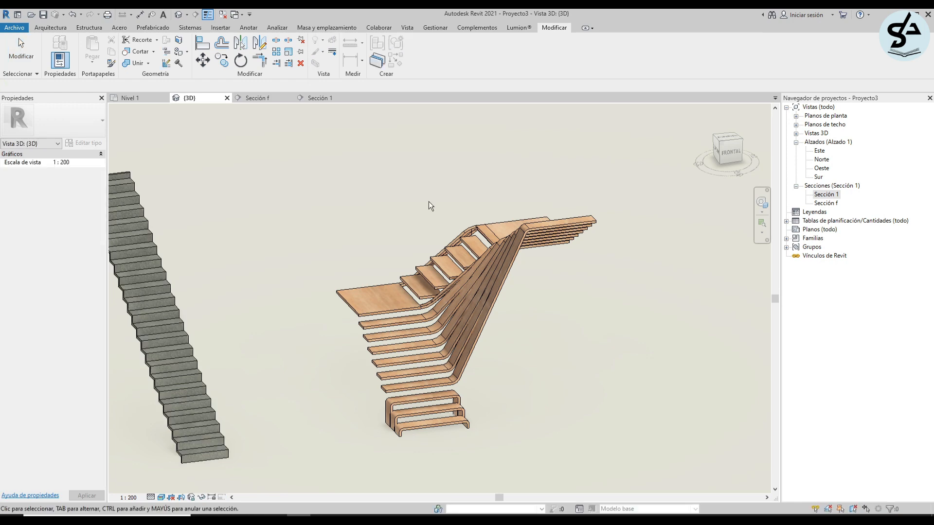
{"action": "scroll", "coordinate": [438, 219], "scroll_direction": "down", "scroll_amount": 5}
{"action": "scroll", "coordinate": [474, 276], "scroll_direction": "up", "scroll_amount": 4}
{"action": "scroll", "coordinate": [389, 291], "scroll_direction": "up", "scroll_amount": 2}
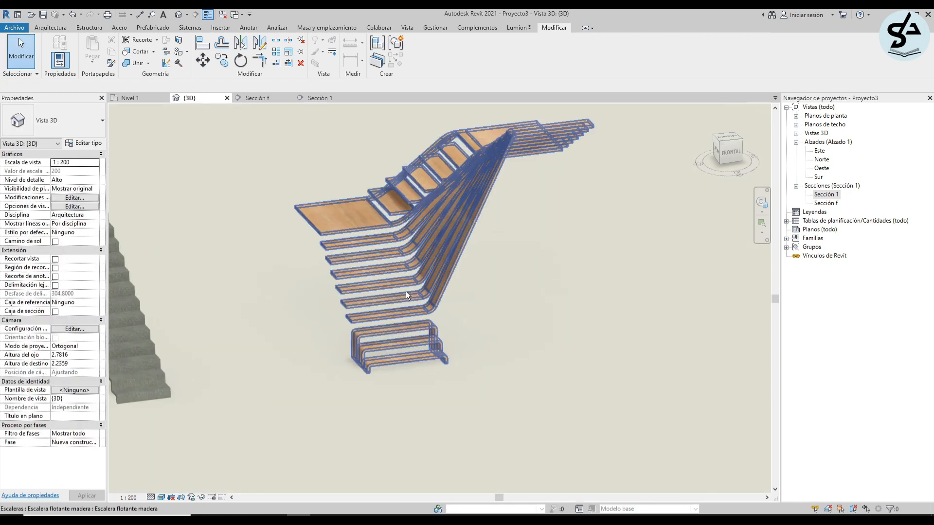
{"action": "middle_click_drag", "start_coordinate": [406, 292], "coordinate": [258, 183], "text": "shift"}
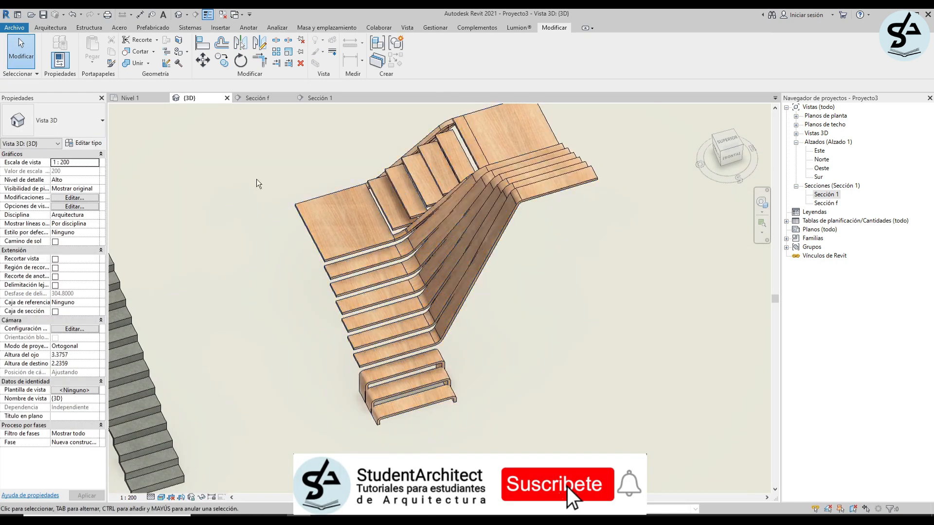
Start a new stair in the Nivel 1 floor plan using the assembled stair type Madera - C=18cm H=28cm.
{"action": "scroll", "coordinate": [210, 152], "scroll_direction": "down", "scroll_amount": 3}
{"action": "left_click", "coordinate": [132, 97]}
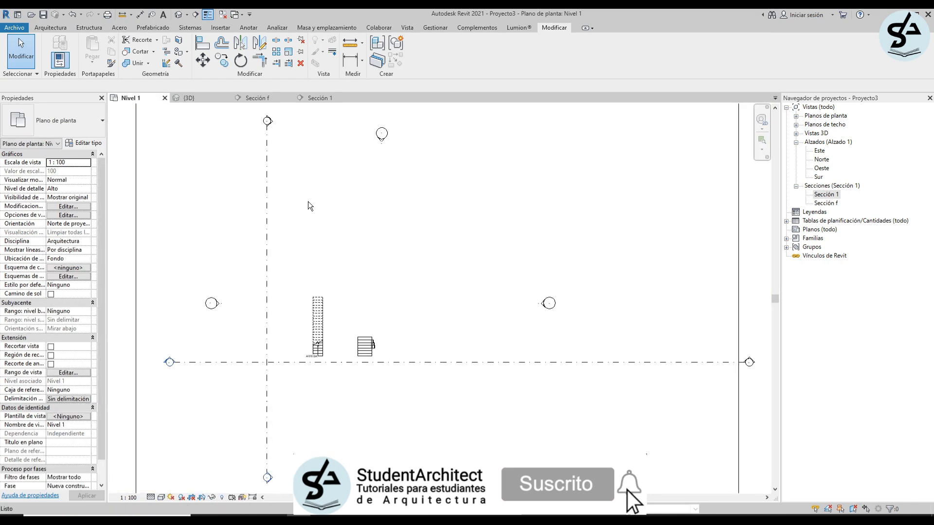
{"action": "middle_click_drag", "start_coordinate": [308, 201], "coordinate": [358, 181]}
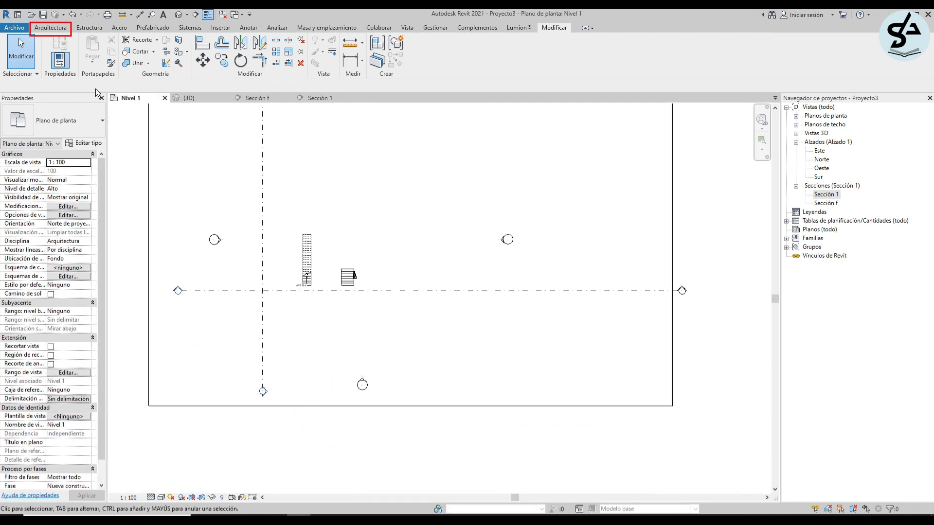
{"action": "left_click", "coordinate": [55, 30]}
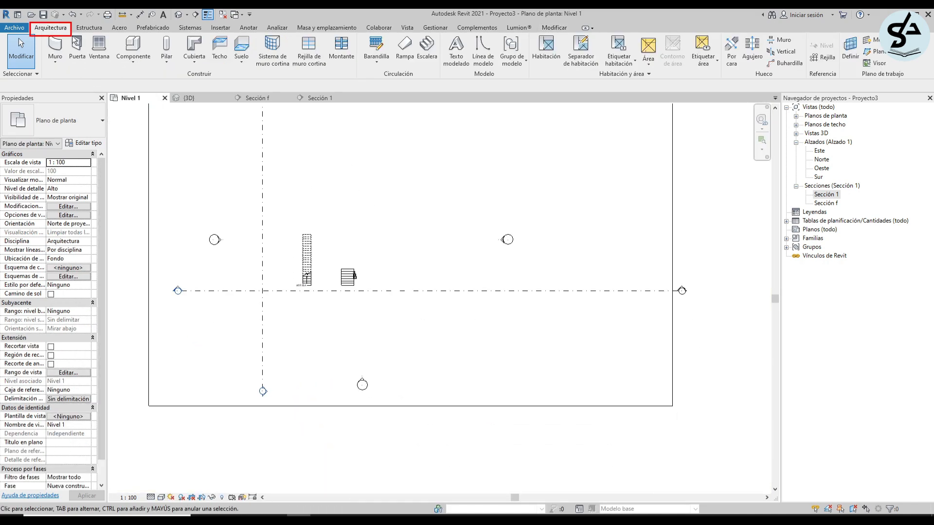
{"action": "left_click", "coordinate": [423, 44]}
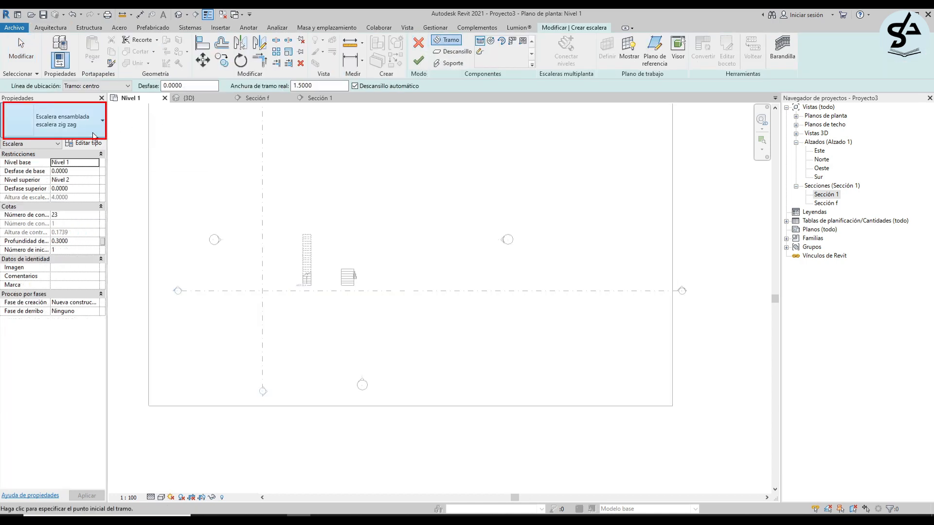
{"action": "left_click", "coordinate": [93, 133]}
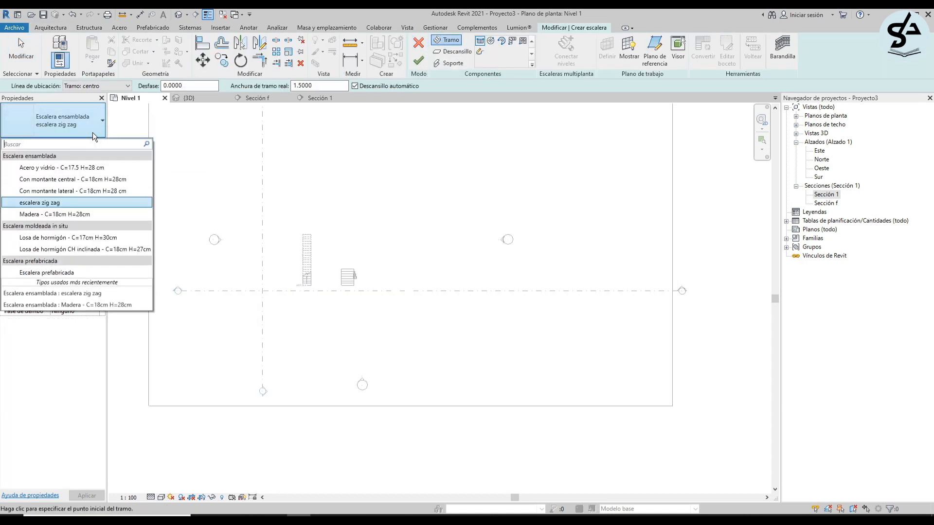
{"action": "left_click", "coordinate": [81, 216]}
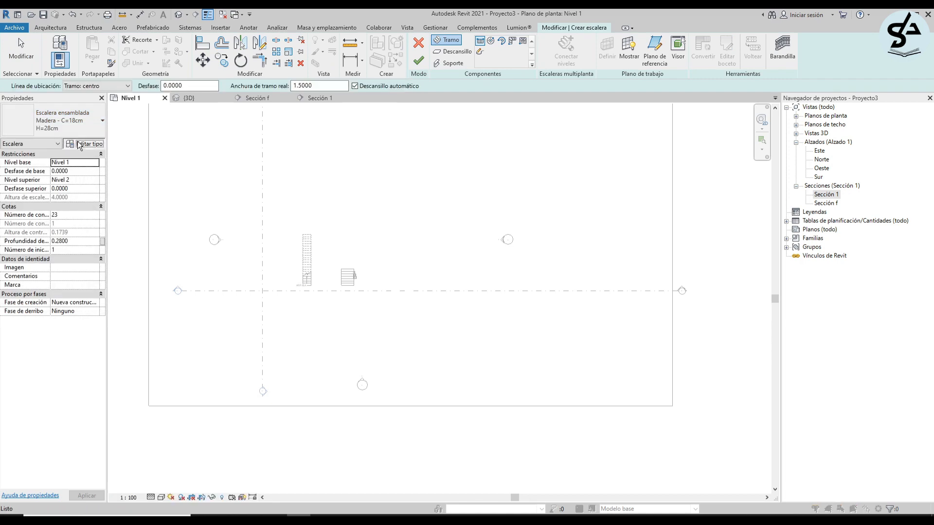
{"action": "left_click", "coordinate": [80, 145]}
{"action": "key", "text": "Escape"}
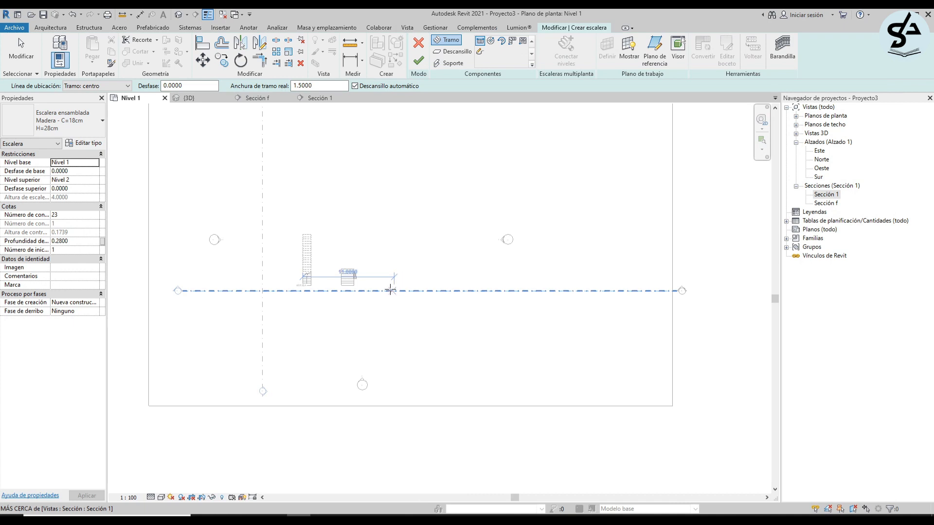
Draw a straight stair run about 6.16 m long and 1.5 m wide beside the existing stairs and finish the stair.
{"action": "scroll", "coordinate": [378, 286], "scroll_direction": "up", "scroll_amount": 3}
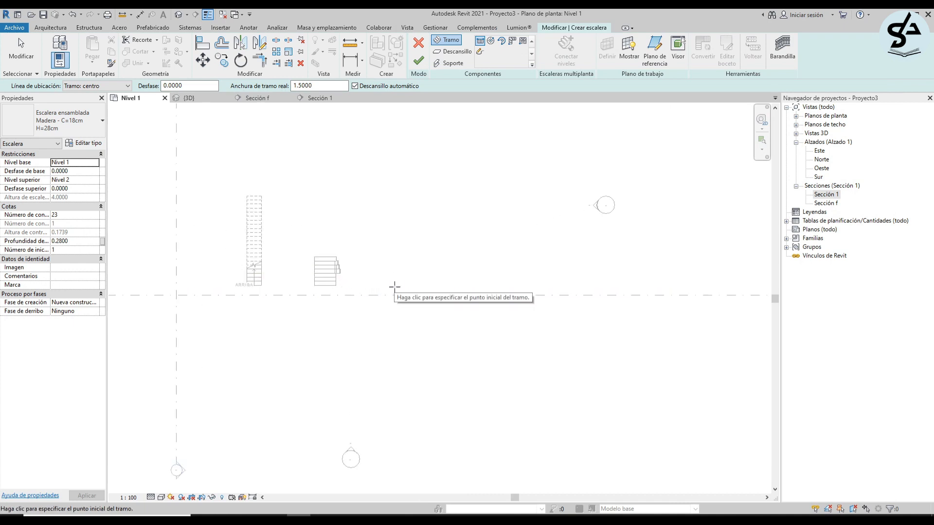
{"action": "left_click", "coordinate": [394, 287]}
{"action": "left_click", "coordinate": [392, 178]}
{"action": "key", "text": "Escape"}
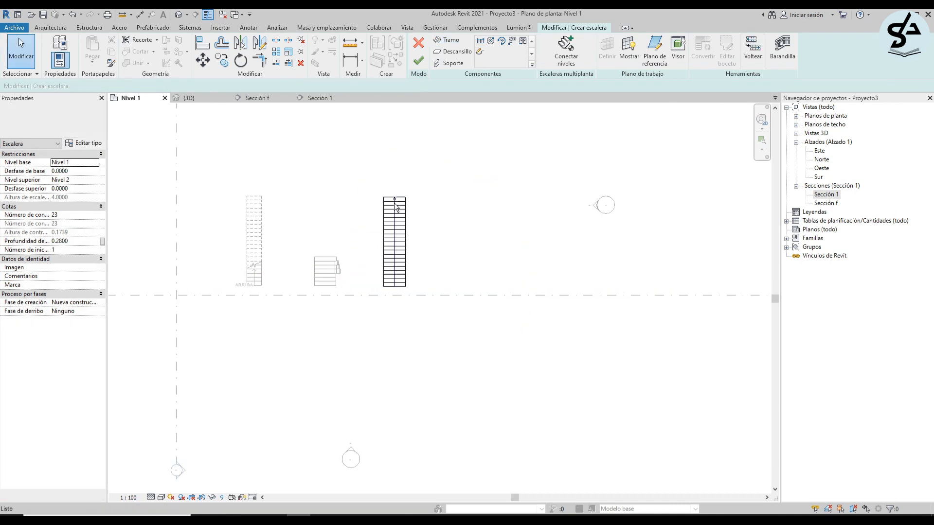
{"action": "left_click", "coordinate": [404, 231]}
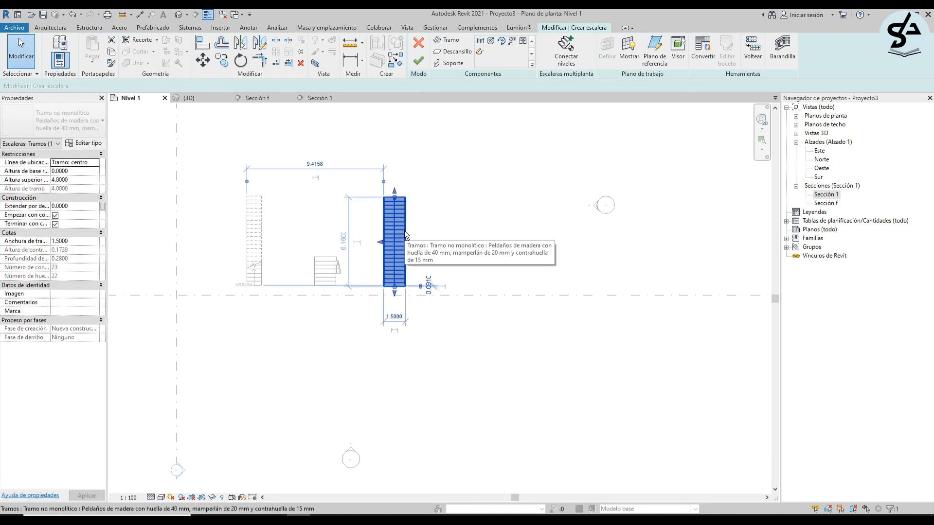
{"action": "left_click", "coordinate": [97, 145]}
{"action": "key", "text": "Escape"}
{"action": "left_click", "coordinate": [411, 64]}
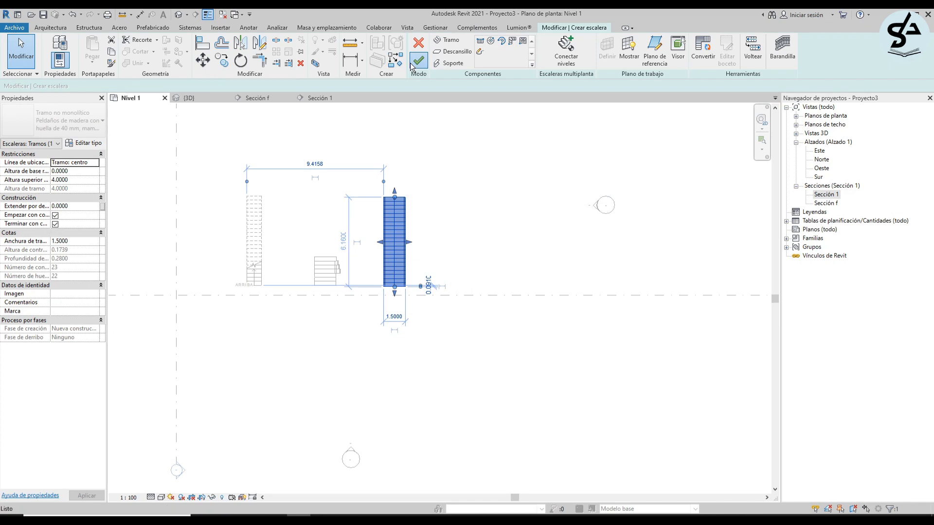
Delete the railings on both sides of the new straight stair.
{"action": "scroll", "coordinate": [407, 194], "scroll_direction": "up", "scroll_amount": 3}
{"action": "left_click", "coordinate": [406, 204]}
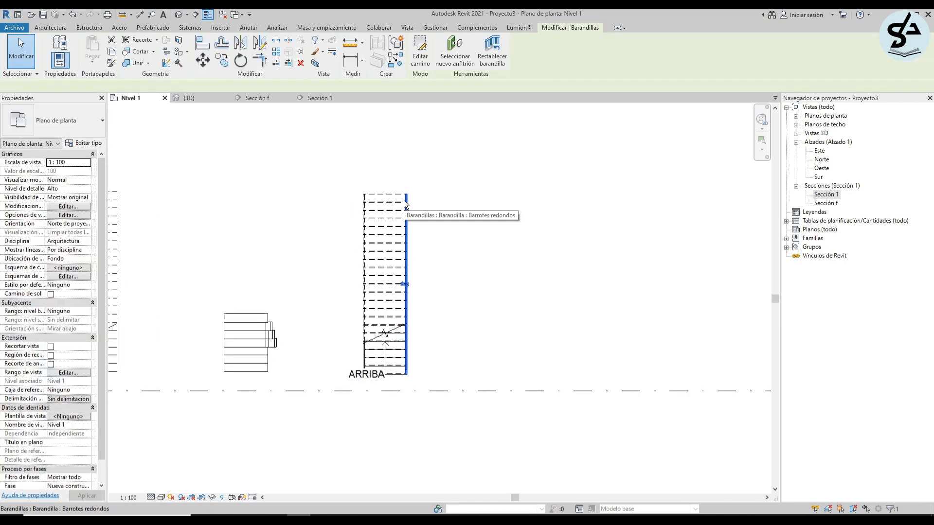
{"action": "key", "text": "Escape"}
{"action": "left_click", "coordinate": [367, 209]}
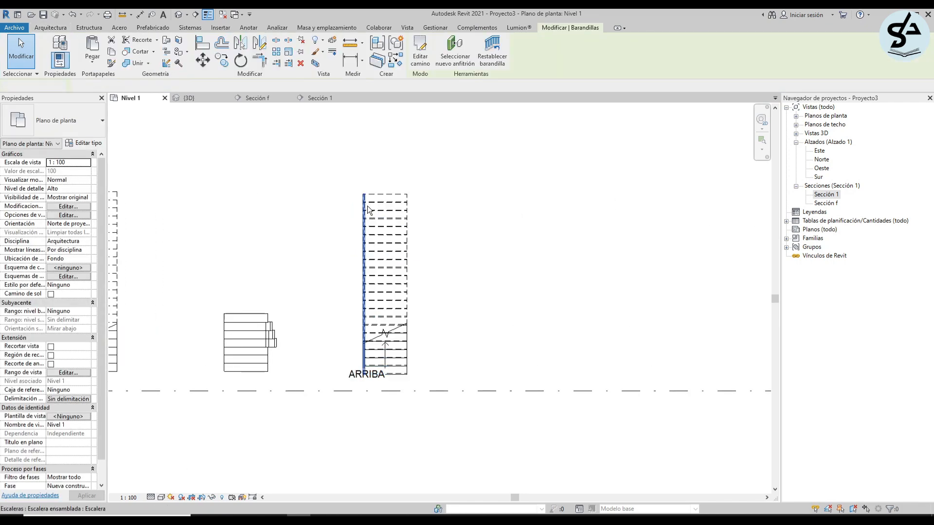
{"action": "key", "text": "Escape"}
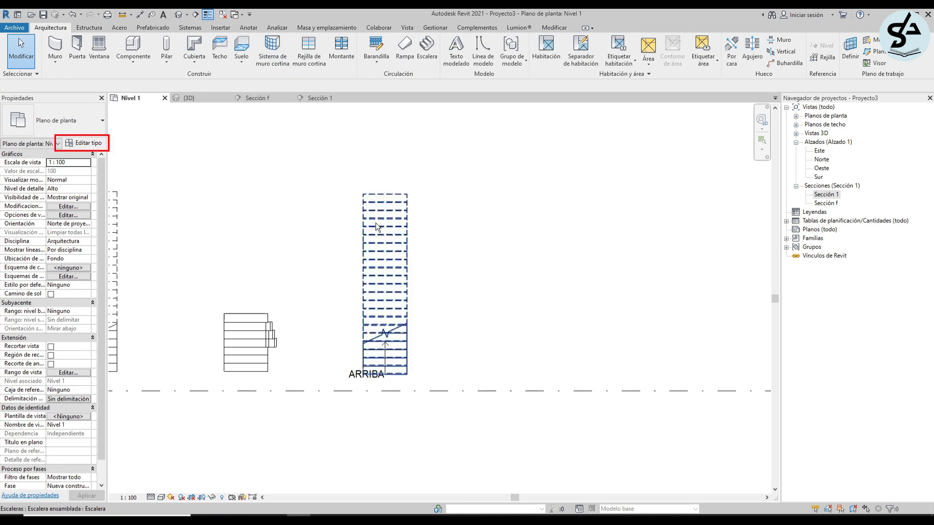
Duplicate the new stair's type and name the copy escalera flotante.
{"action": "left_click", "coordinate": [376, 223]}
{"action": "left_click", "coordinate": [85, 144]}
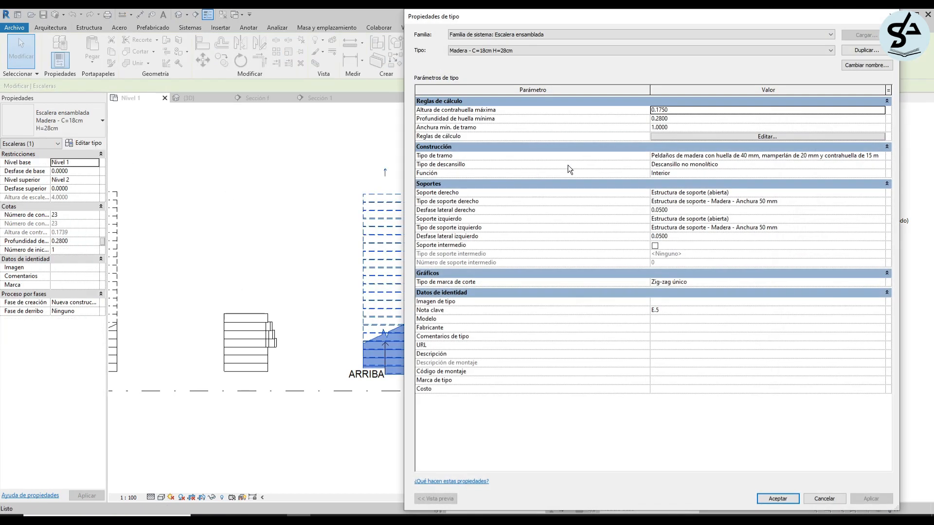
{"action": "left_click", "coordinate": [851, 63]}
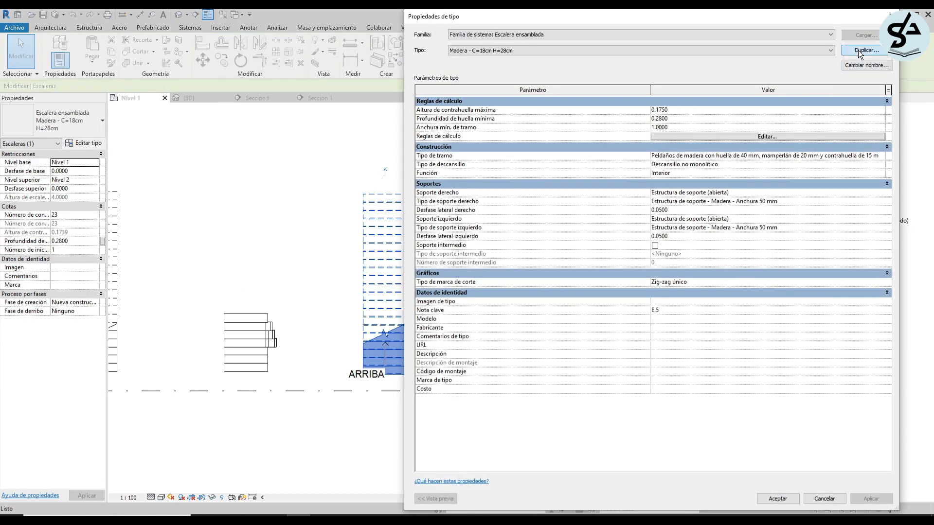
{"action": "type", "text": "escalera flotante"}
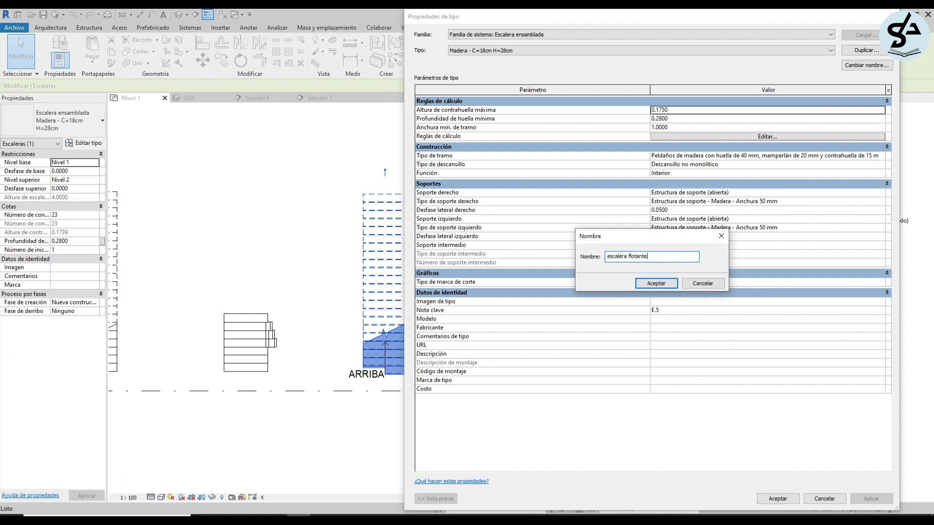
{"action": "left_click", "coordinate": [655, 286]}
Set the stair type's maximum riser height to 0.18 and its minimum tread depth to 0.3.
{"action": "left_click", "coordinate": [710, 108]}
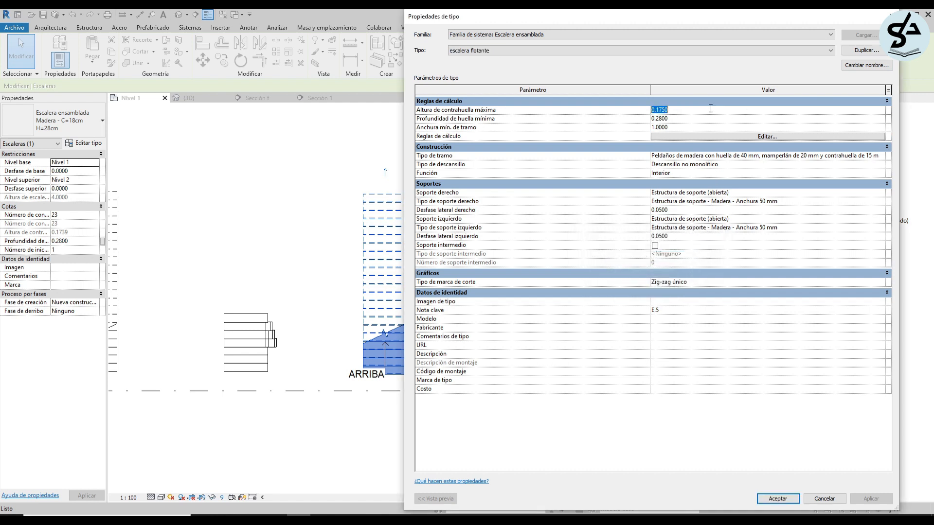
{"action": "type", "text": ".18"}
{"action": "left_click", "coordinate": [716, 124]}
{"action": "left_click", "coordinate": [716, 121]}
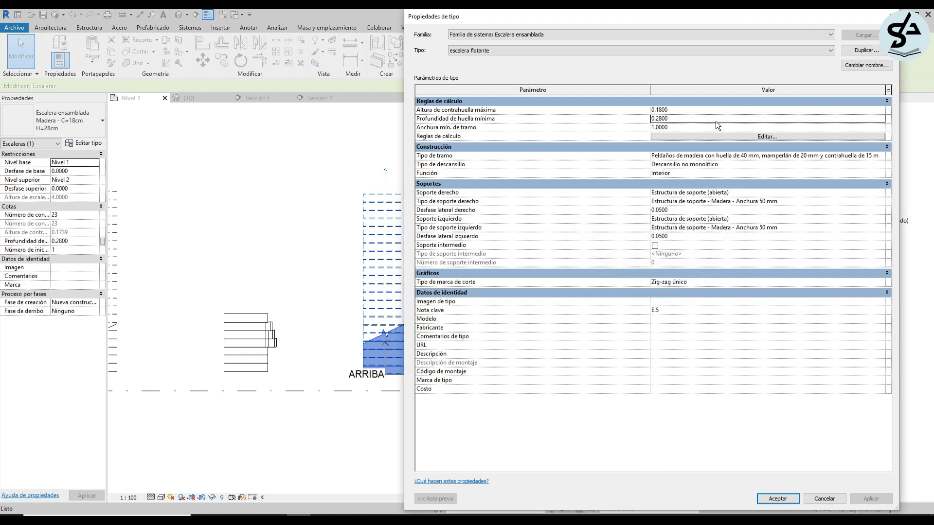
{"action": "type", "text": ".3"}
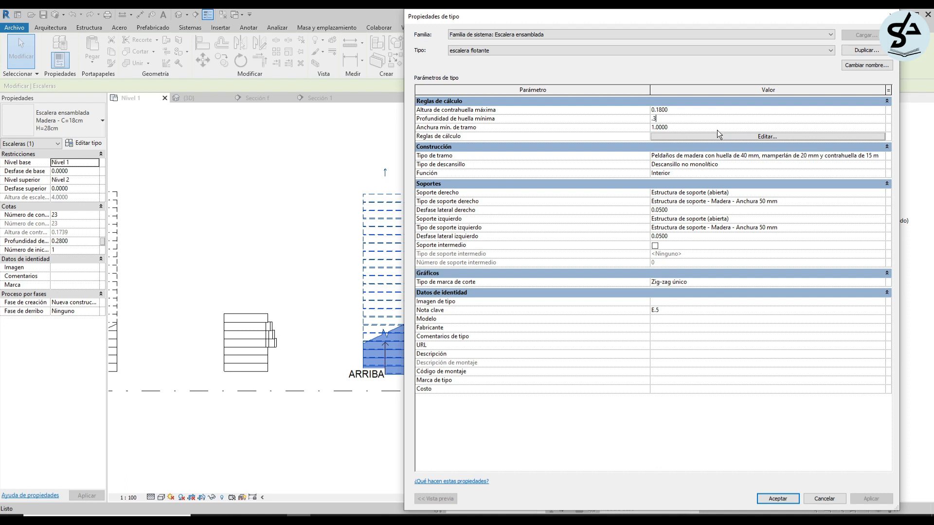
Open the run type of the stair, duplicate it and name the copy escalera flotante.
{"action": "left_click", "coordinate": [866, 157]}
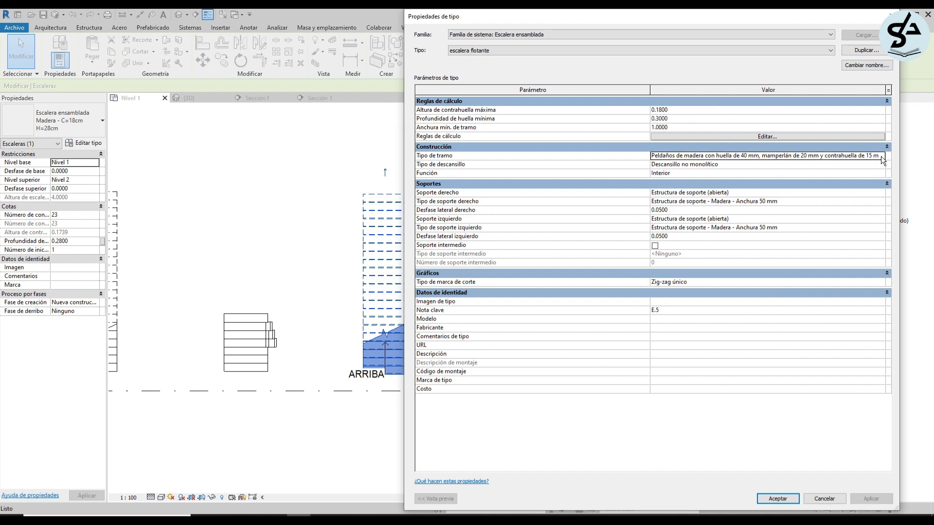
{"action": "left_click", "coordinate": [882, 156]}
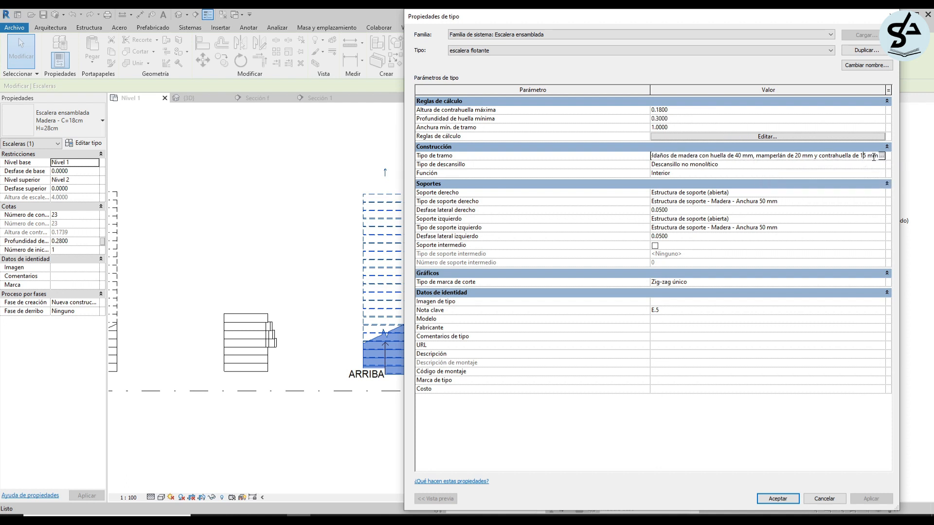
{"action": "left_click", "coordinate": [882, 156]}
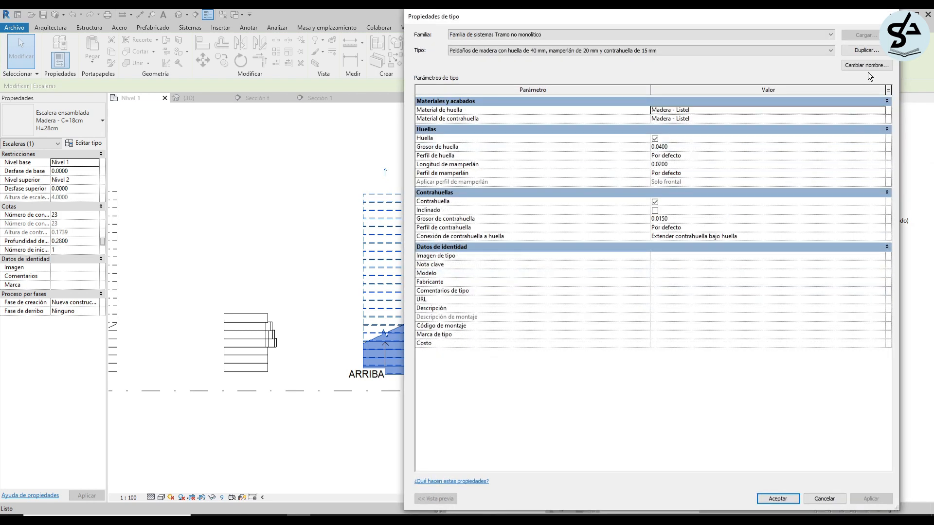
{"action": "left_click", "coordinate": [866, 51]}
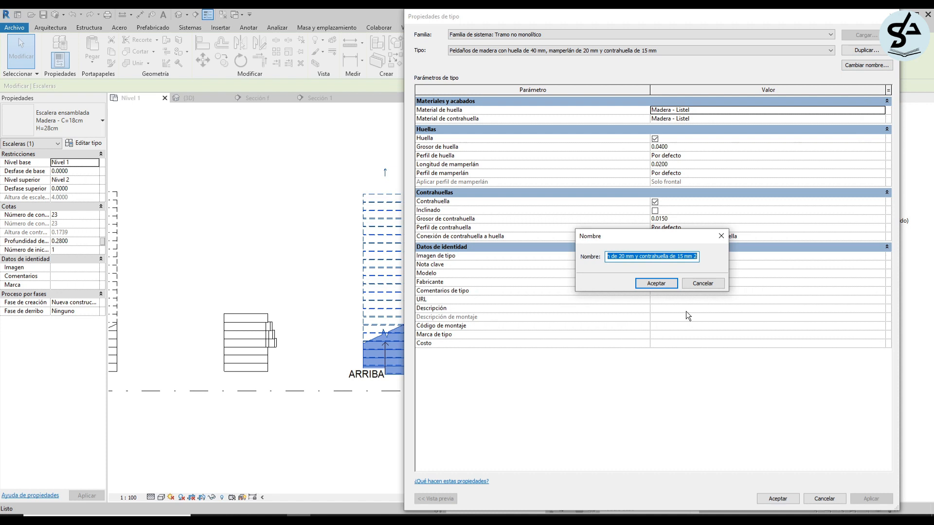
{"action": "type", "text": "escalera flotante"}
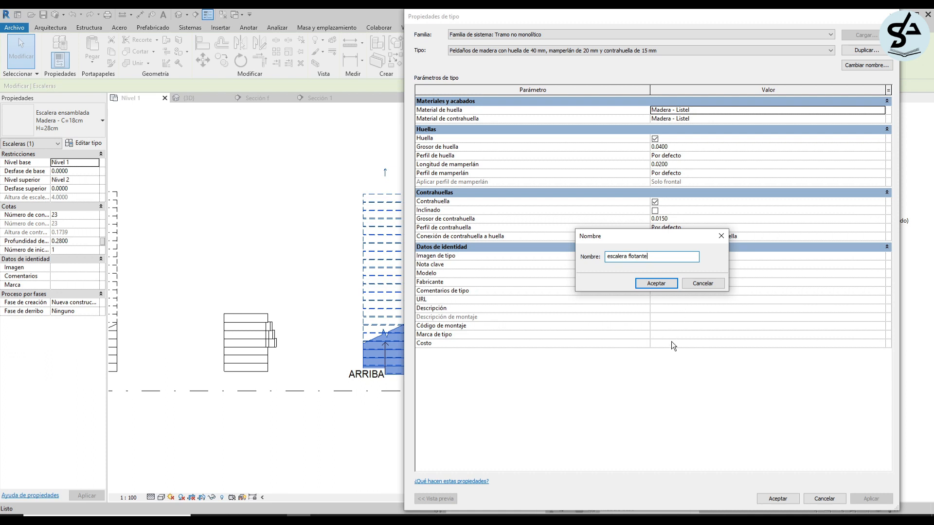
{"action": "left_click", "coordinate": [655, 283]}
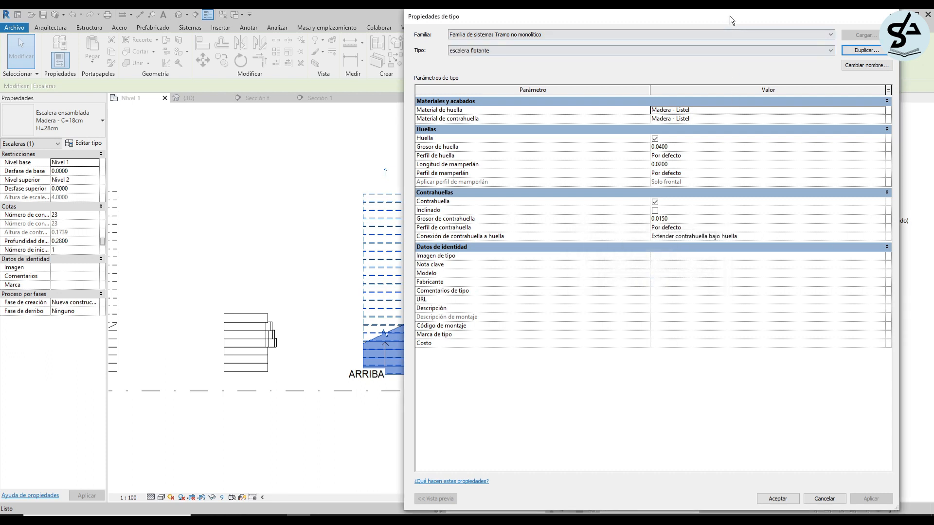
Create a new material named madera flotnat for the run's treads and make its shading use the render appearance.
{"action": "left_click_drag", "start_coordinate": [730, 16], "coordinate": [719, 90]}
{"action": "left_click", "coordinate": [728, 186]}
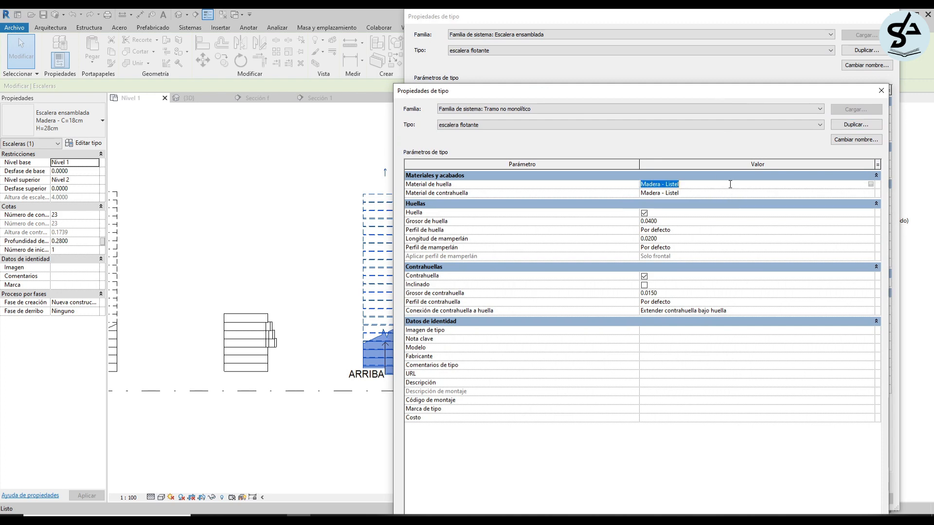
{"action": "left_click", "coordinate": [872, 186]}
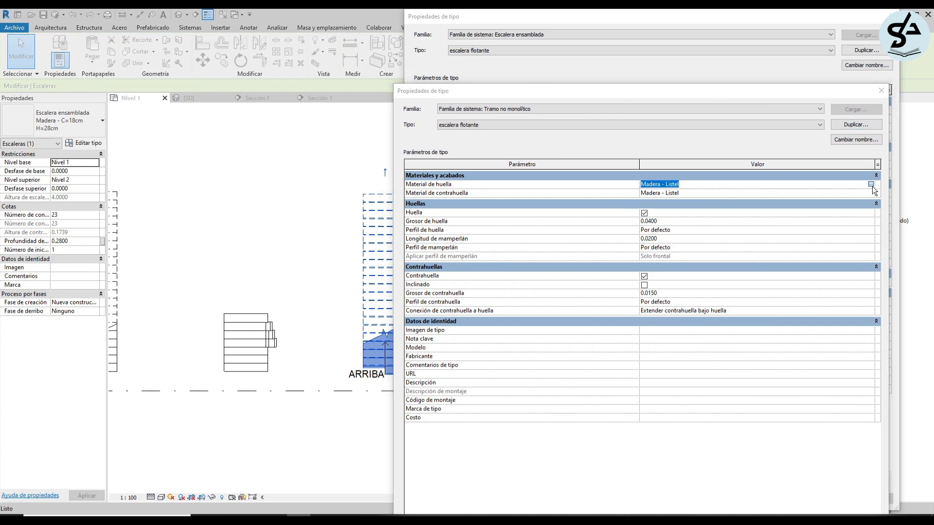
{"action": "left_click", "coordinate": [35, 336]}
{"action": "left_click", "coordinate": [63, 347]}
{"action": "left_click", "coordinate": [246, 115]}
{"action": "left_click", "coordinate": [327, 129]}
{"action": "type", "text": "madera flotnat"}
{"action": "left_click", "coordinate": [277, 115]}
{"action": "left_click", "coordinate": [303, 141]}
Replace the madera flotnat appearance with Nogal, enter 1 in its wood image texture settings, and assign the material to the treads.
{"action": "left_click", "coordinate": [52, 336]}
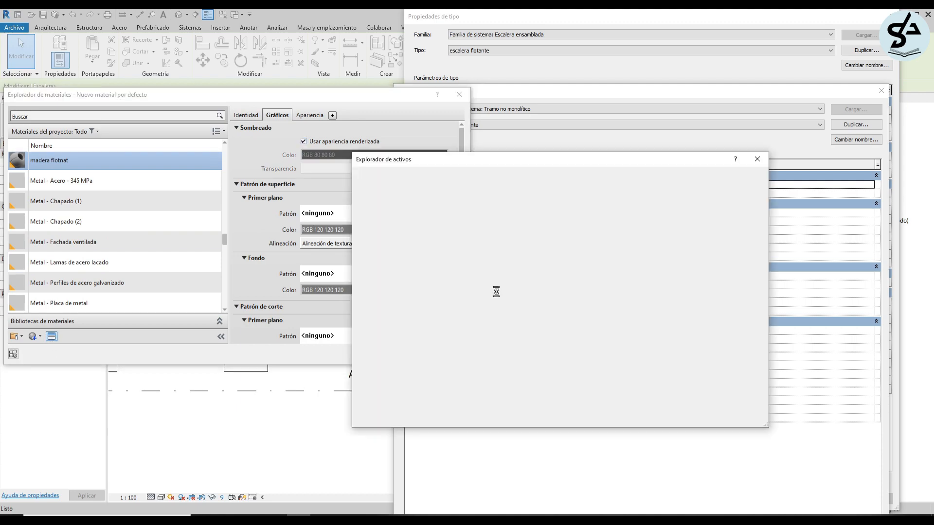
{"action": "left_click", "coordinate": [622, 293]}
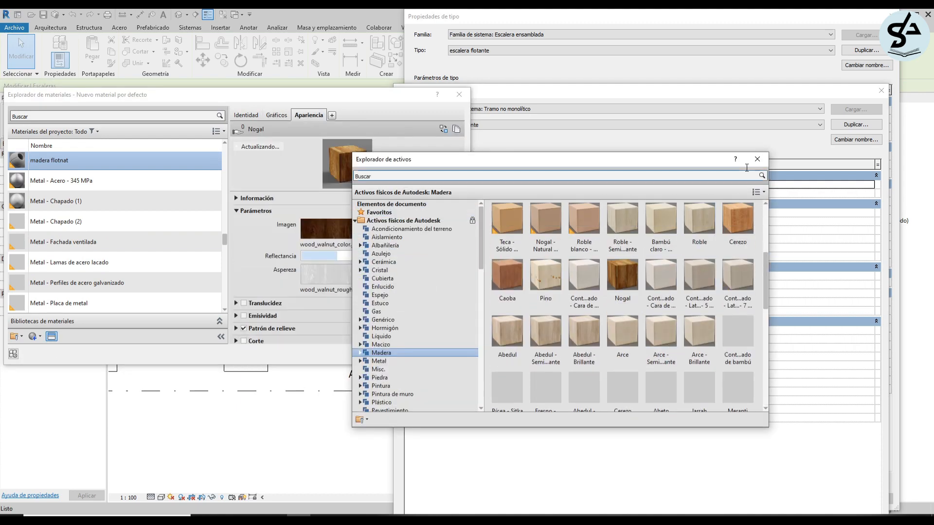
{"action": "left_click", "coordinate": [757, 159]}
{"action": "left_click", "coordinate": [373, 228]}
{"action": "left_click", "coordinate": [341, 407]}
{"action": "type", "text": "1"}
{"action": "key", "text": "Tab"}
{"action": "left_click", "coordinate": [479, 484]}
{"action": "left_click", "coordinate": [450, 354]}
{"action": "left_click", "coordinate": [388, 354]}
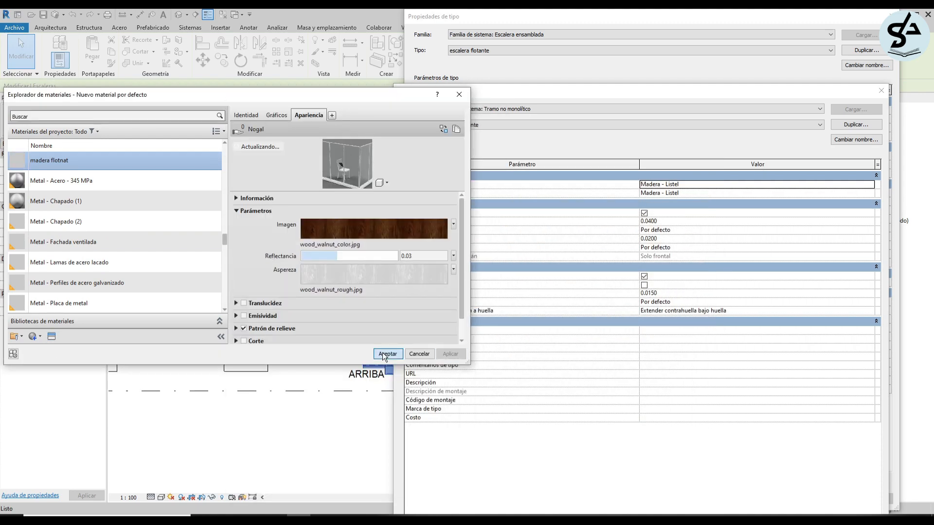
Set the run type's tread thickness to 0.05 and nosing length to 0, and disable its risers.
{"action": "left_click", "coordinate": [666, 221]}
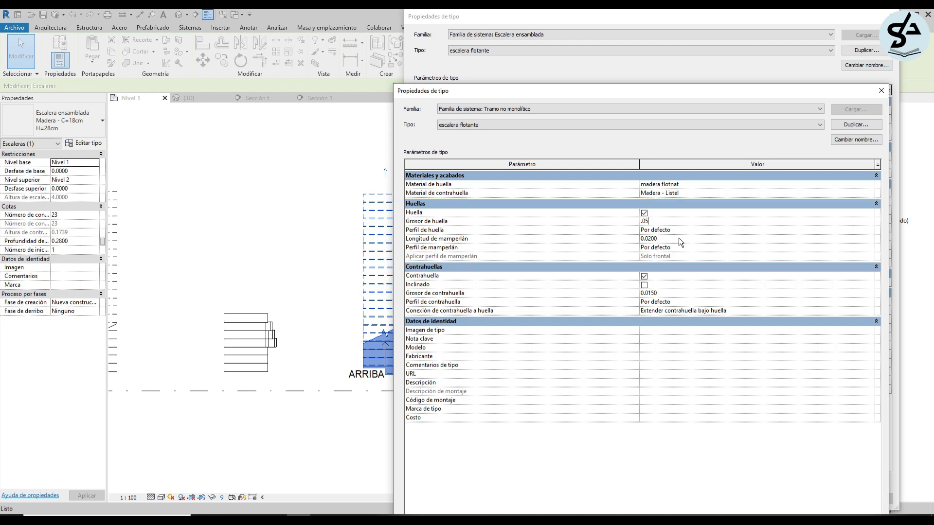
{"action": "left_click", "coordinate": [680, 239]}
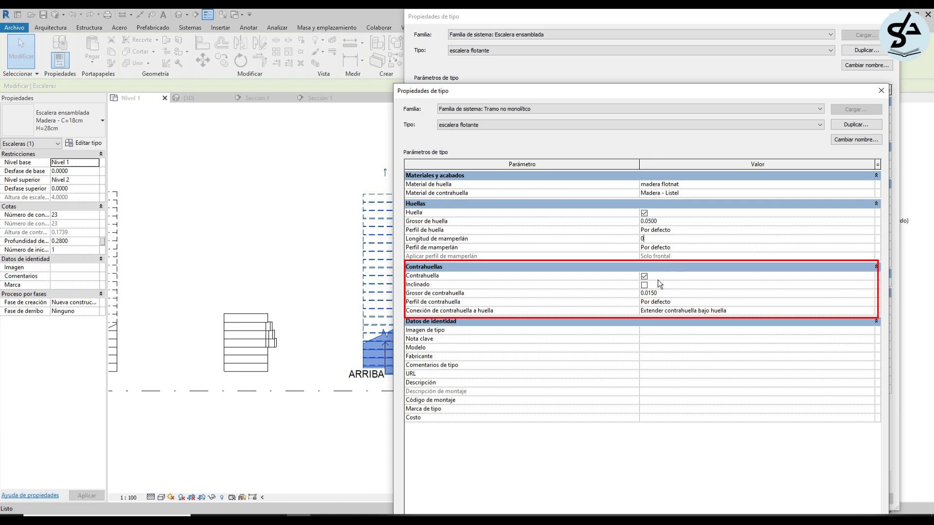
{"action": "left_click", "coordinate": [644, 276]}
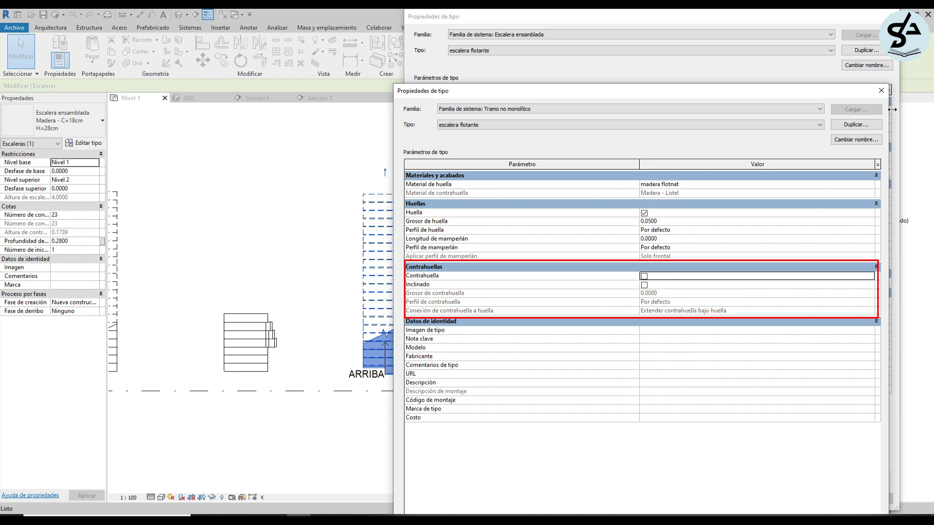
{"action": "left_click_drag", "start_coordinate": [734, 92], "coordinate": [711, 28]}
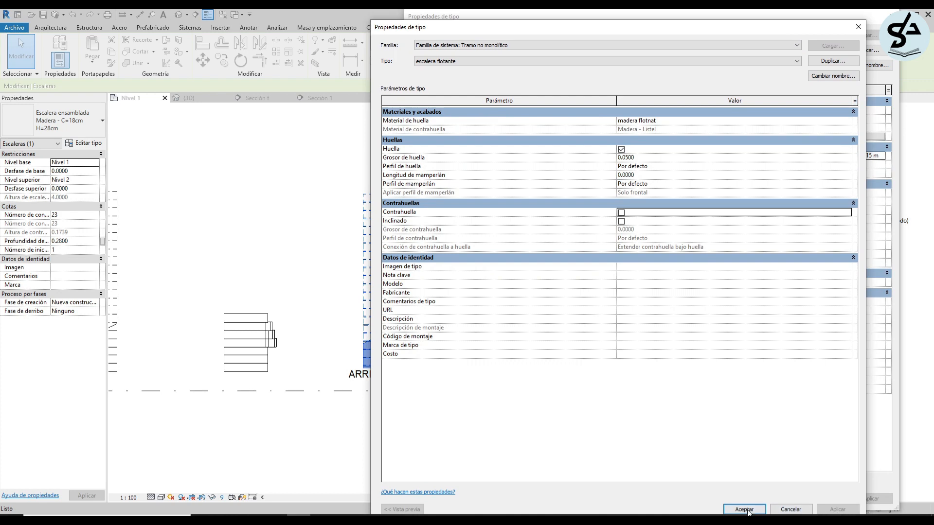
Accept the run type, set the escalera flotante stair type's right and left supports to Ninguno, and apply the type to the stair.
{"action": "left_click", "coordinate": [745, 509]}
{"action": "left_click", "coordinate": [839, 193]}
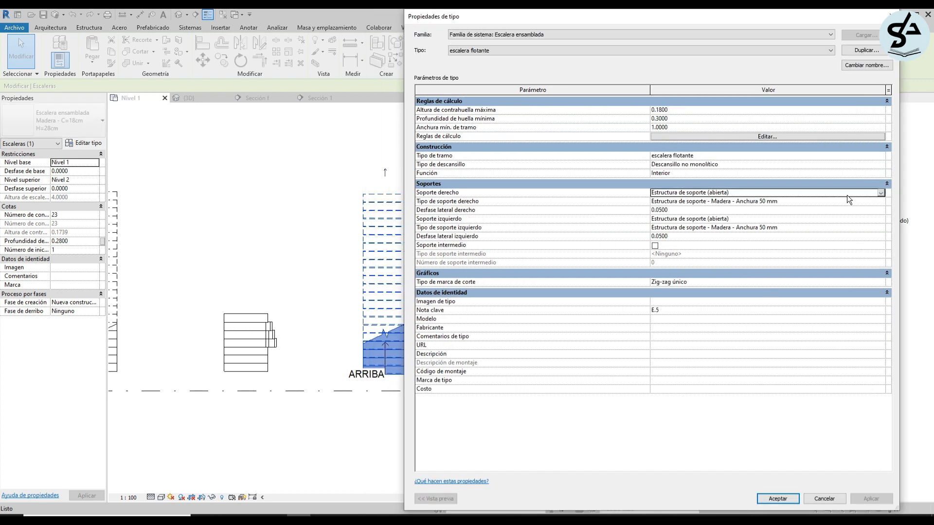
{"action": "left_click", "coordinate": [881, 193]}
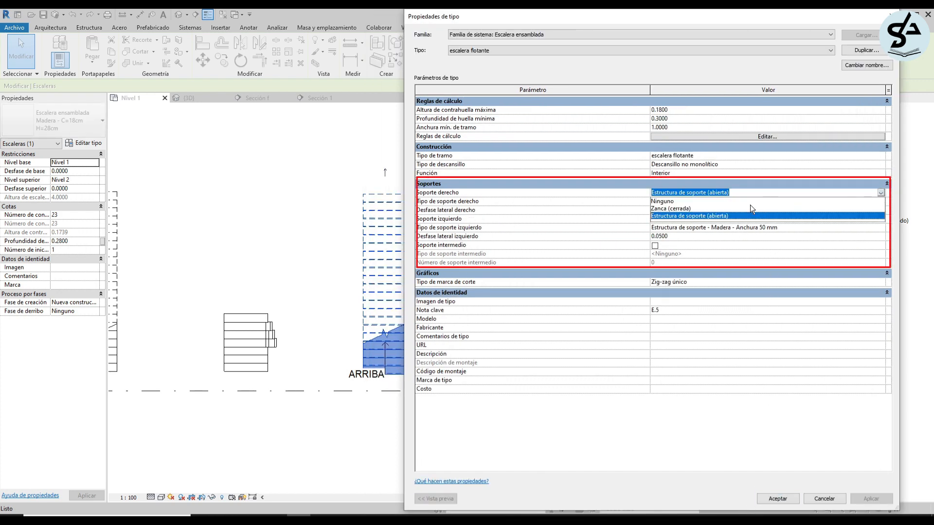
{"action": "left_click", "coordinate": [664, 201]}
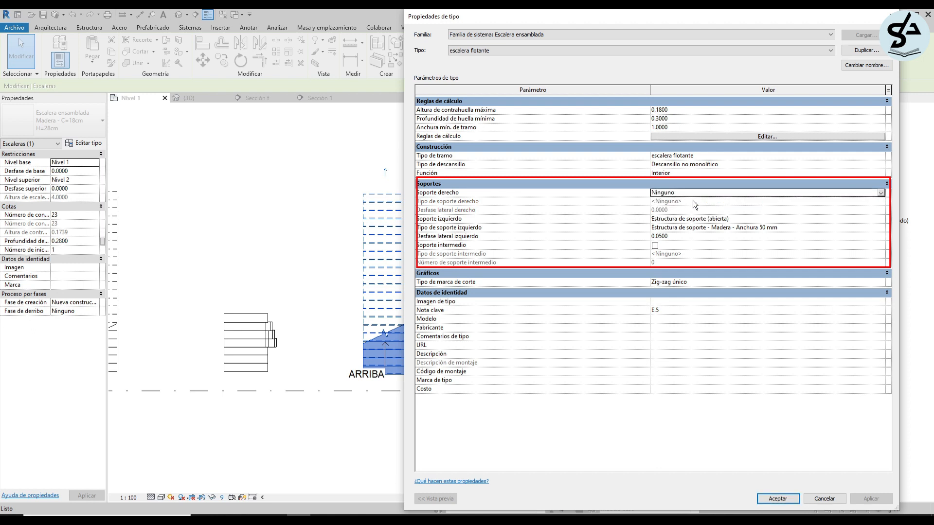
{"action": "double_click", "coordinate": [885, 220]}
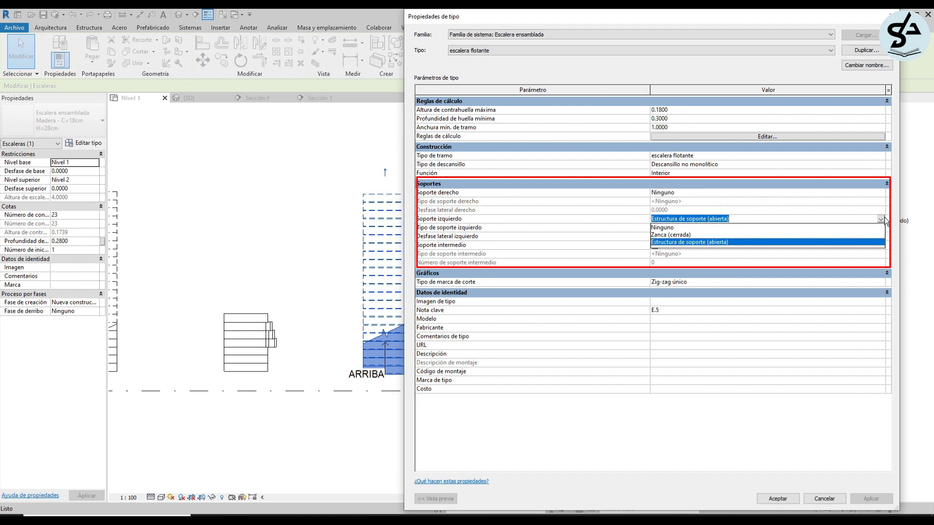
{"action": "left_click", "coordinate": [665, 228]}
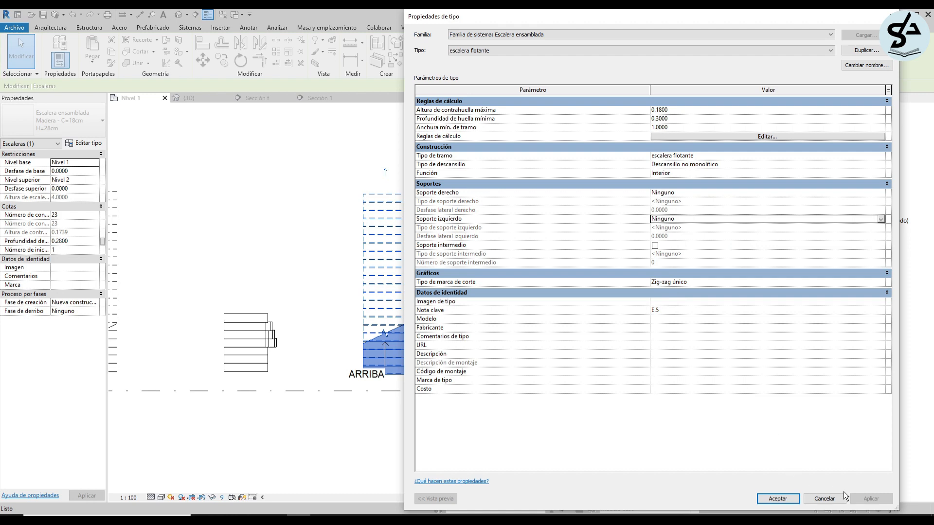
{"action": "left_click", "coordinate": [789, 499]}
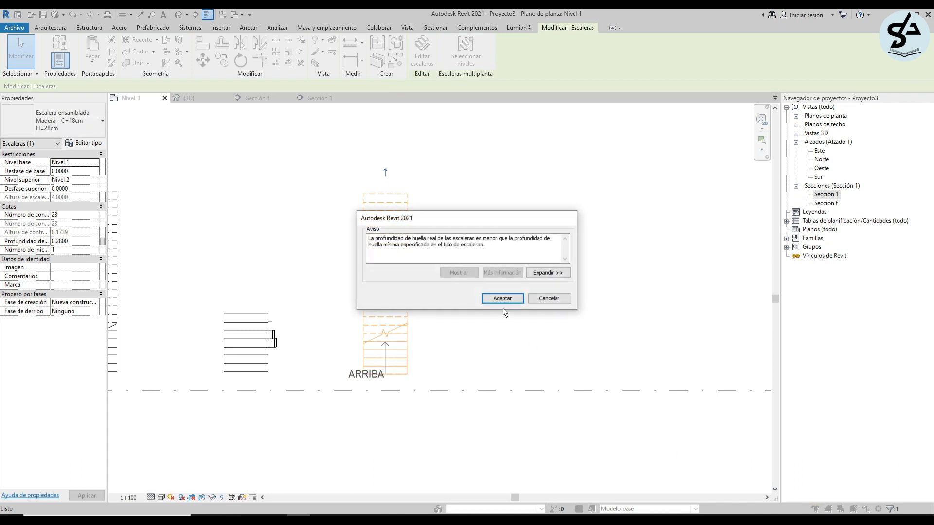
{"action": "left_click", "coordinate": [502, 299]}
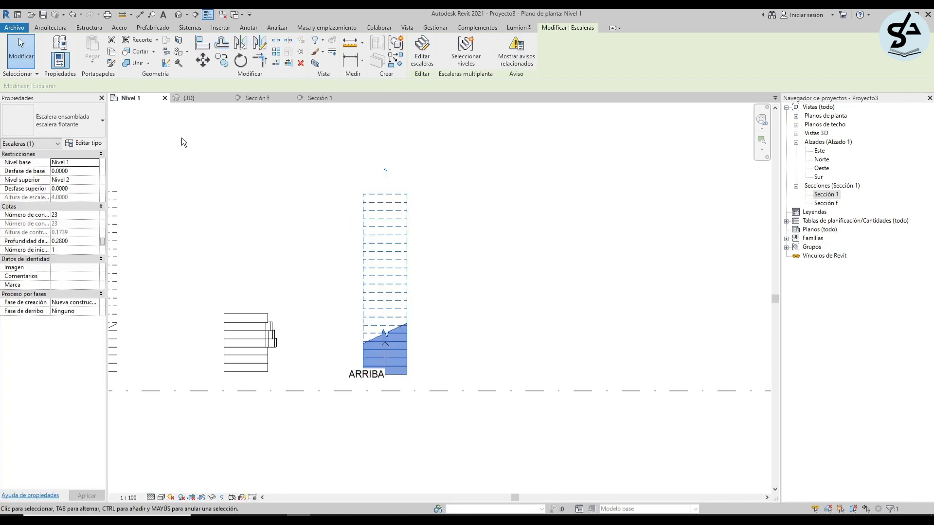
Examine the floating stair's treads and their walnut finish in the 3D view from several angles.
{"action": "left_click", "coordinate": [51, 27]}
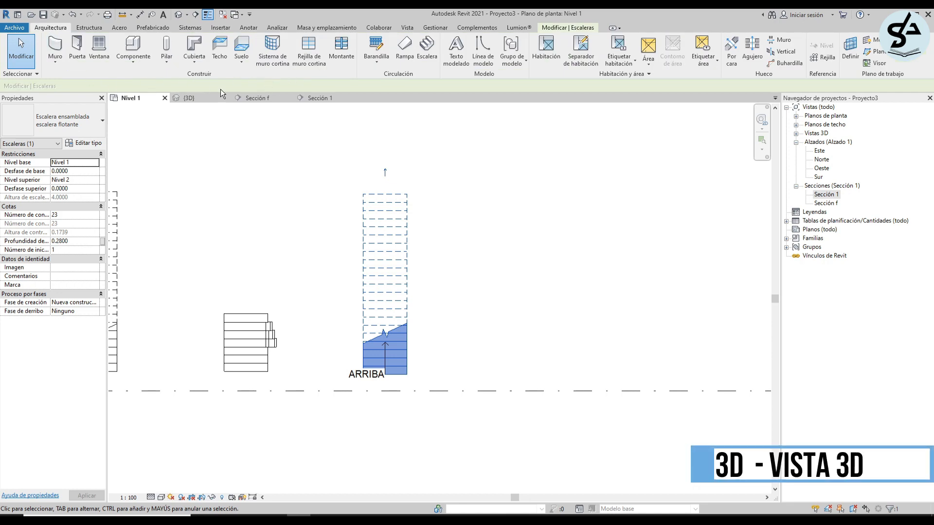
{"action": "left_click", "coordinate": [422, 266]}
{"action": "scroll", "coordinate": [421, 267], "scroll_direction": "down", "scroll_amount": 1}
{"action": "key", "text": "3"}
{"action": "key", "text": "d"}
{"action": "middle_click_drag", "start_coordinate": [488, 271], "coordinate": [314, 147], "text": "shift"}
{"action": "scroll", "coordinate": [354, 263], "scroll_direction": "up", "scroll_amount": 1}
{"action": "scroll", "coordinate": [314, 294], "scroll_direction": "up", "scroll_amount": 3}
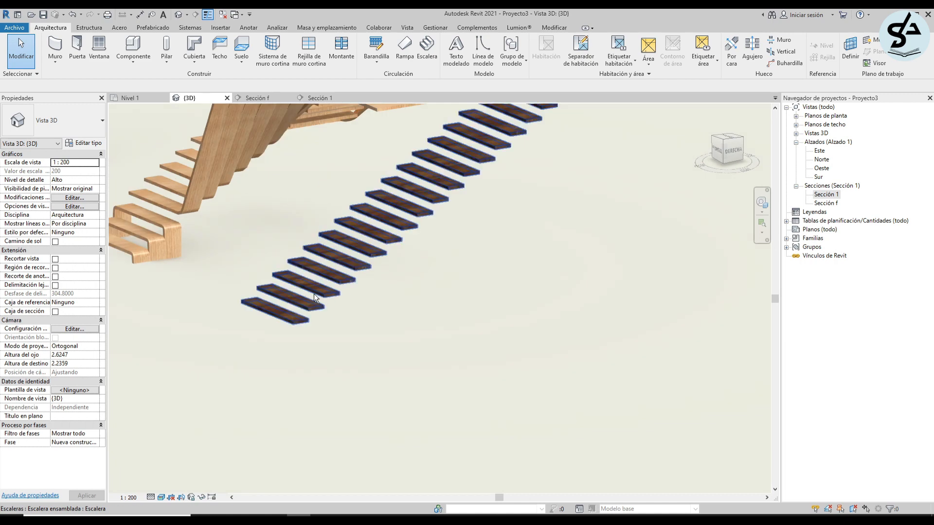
{"action": "middle_click_drag", "start_coordinate": [266, 302], "coordinate": [485, 401], "text": "shift"}
{"action": "scroll", "coordinate": [337, 354], "scroll_direction": "down", "scroll_amount": 3}
{"action": "scroll", "coordinate": [486, 401], "scroll_direction": "down", "scroll_amount": 3}
{"action": "middle_click_drag", "start_coordinate": [468, 348], "coordinate": [531, 342], "text": "shift"}
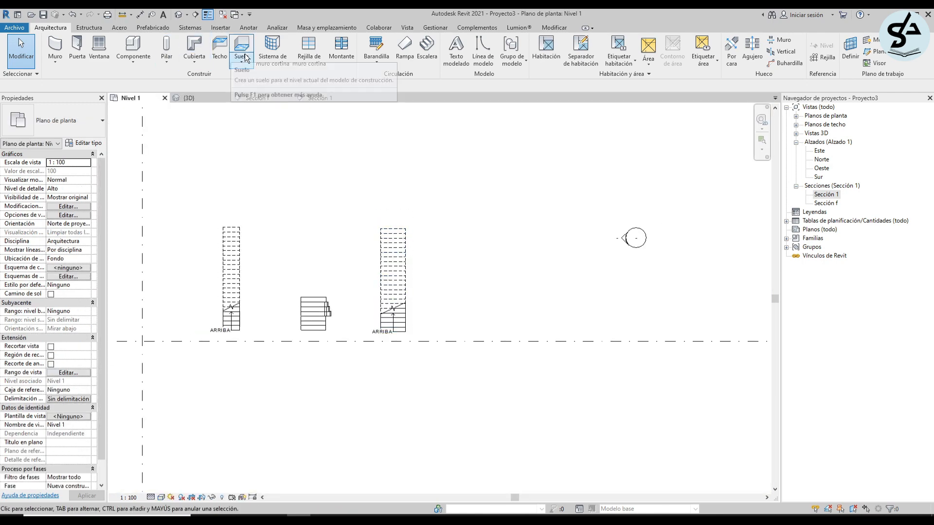
Start a floor in the Nivel 1 plan and end the measurement across the wall beside the stair treads.
{"action": "left_click", "coordinate": [242, 48]}
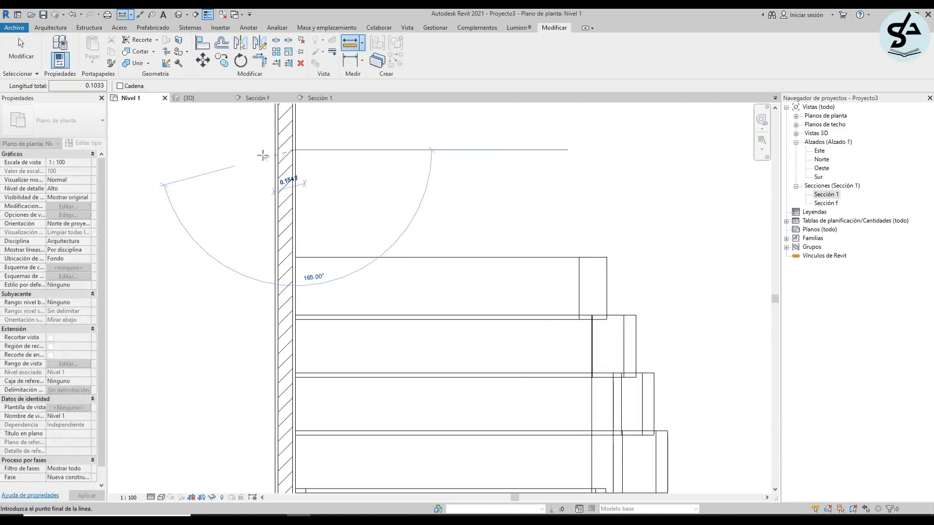
{"action": "key", "text": "Escape"}
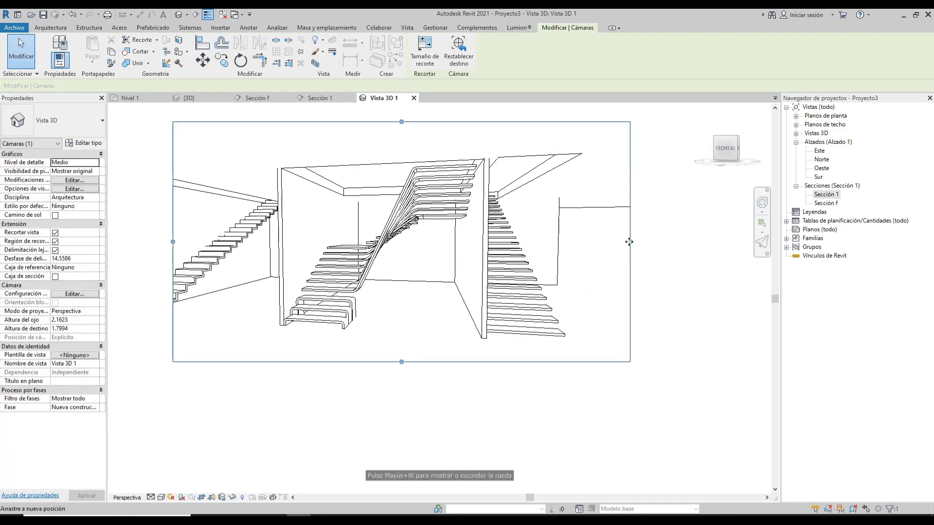
Open the visual style choices for the Vista 3D 1 camera view.
{"action": "left_click", "coordinate": [161, 497]}
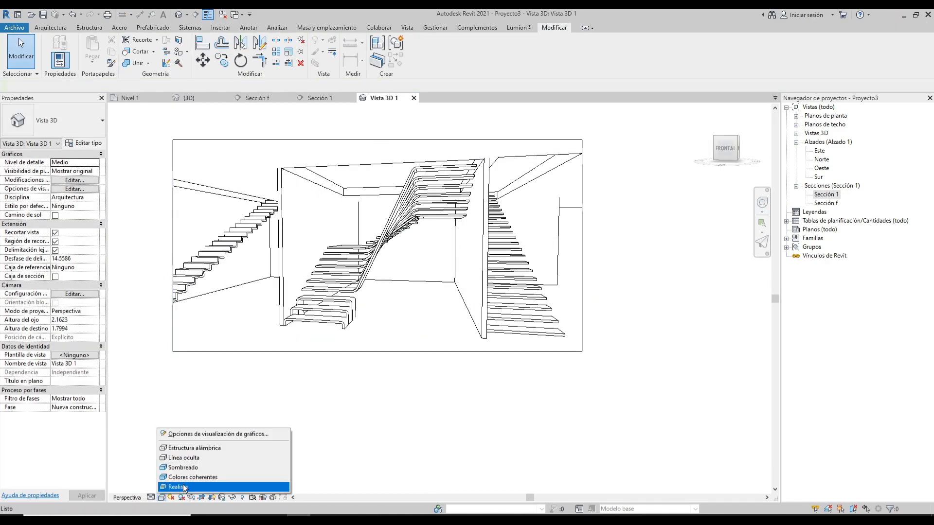